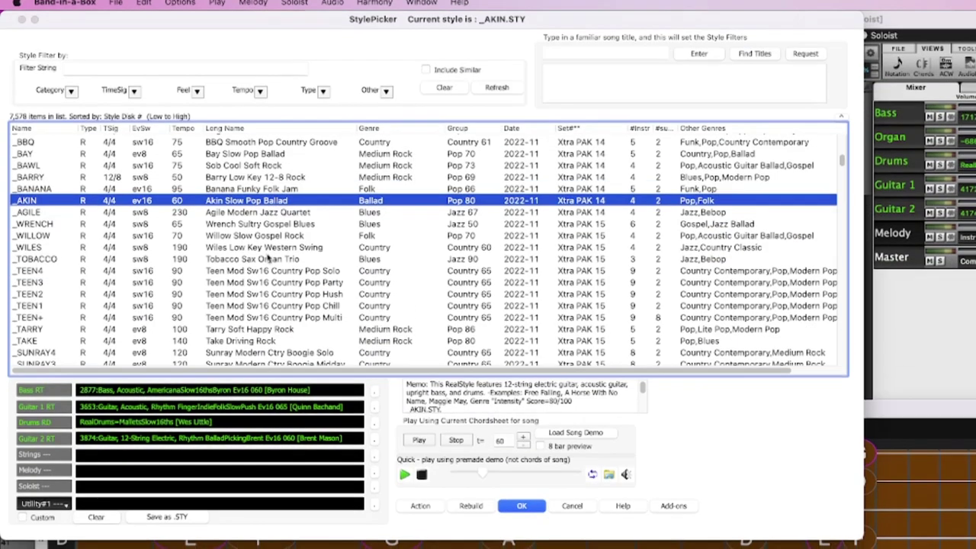
# Look through the available styles, selecting examples such as Spill Low Key Pop Soul, Spry Happy Acoustic Pop and Butter Smooth Fusion Soloist
pyautogui.click(266, 324)
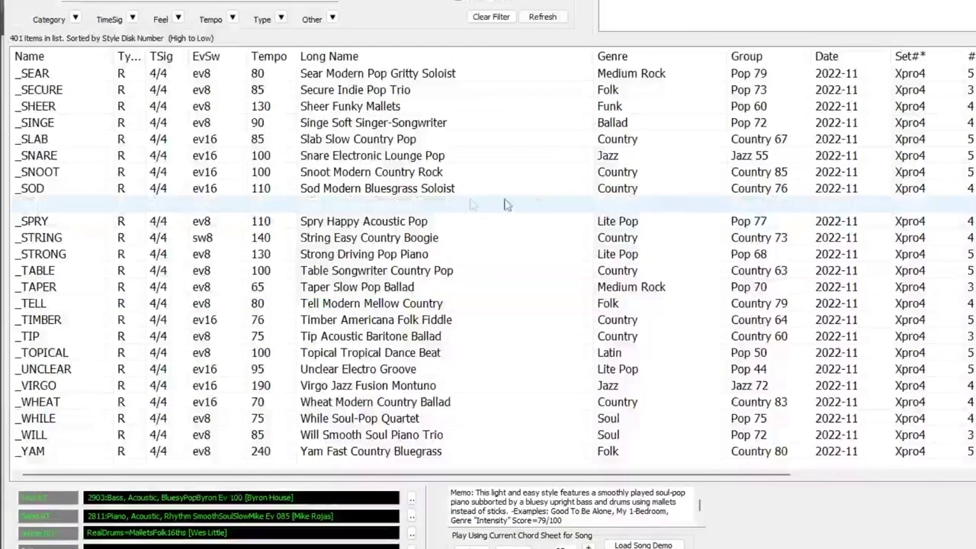
pyautogui.click(506, 203)
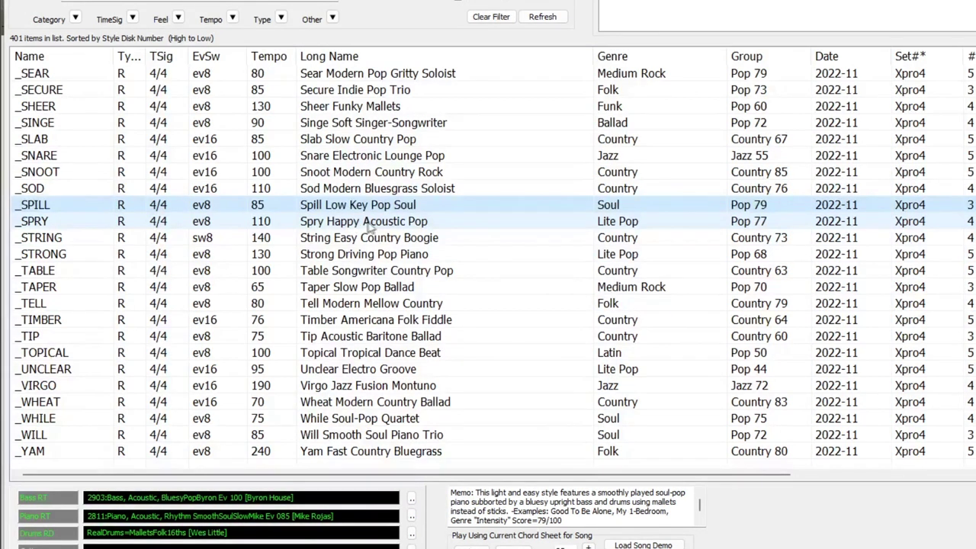
pyautogui.click(411, 223)
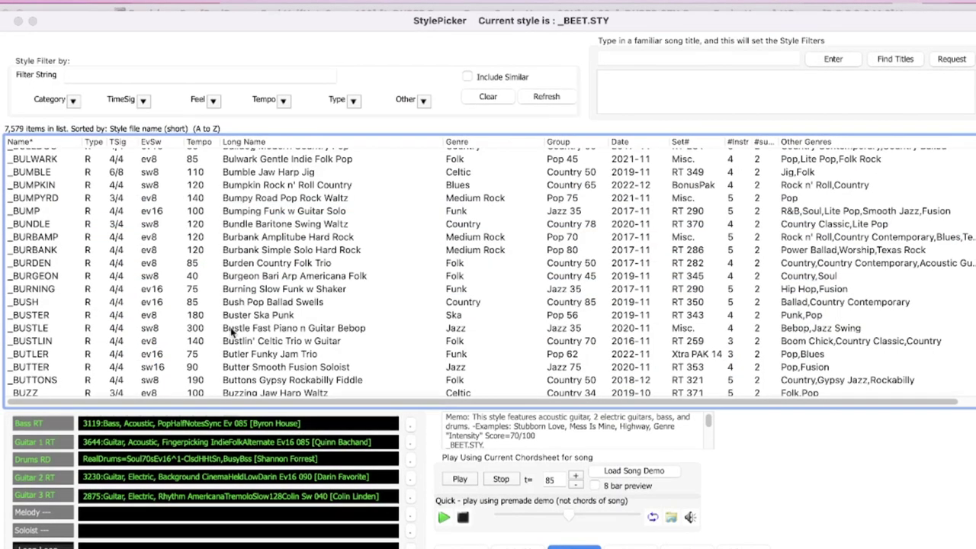
pyautogui.click(241, 367)
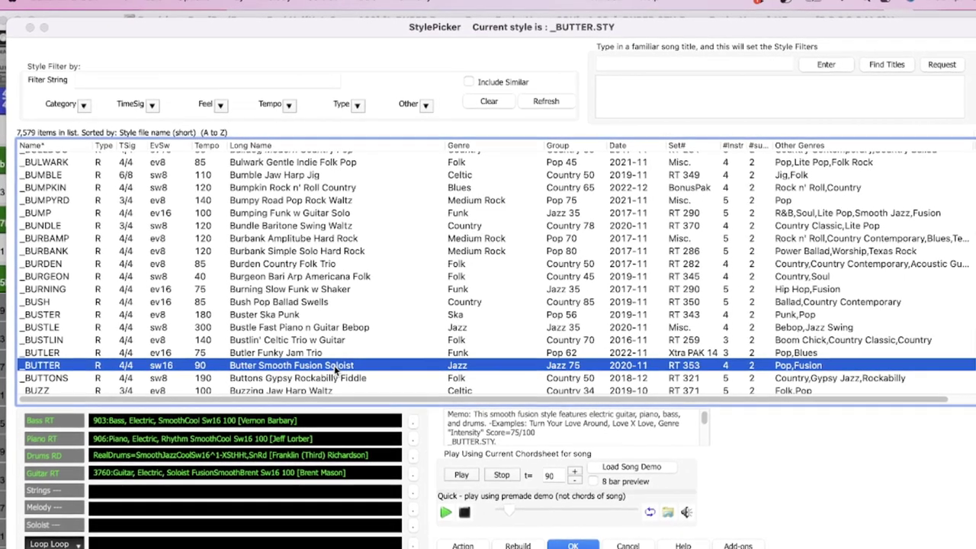
pyautogui.click(311, 310)
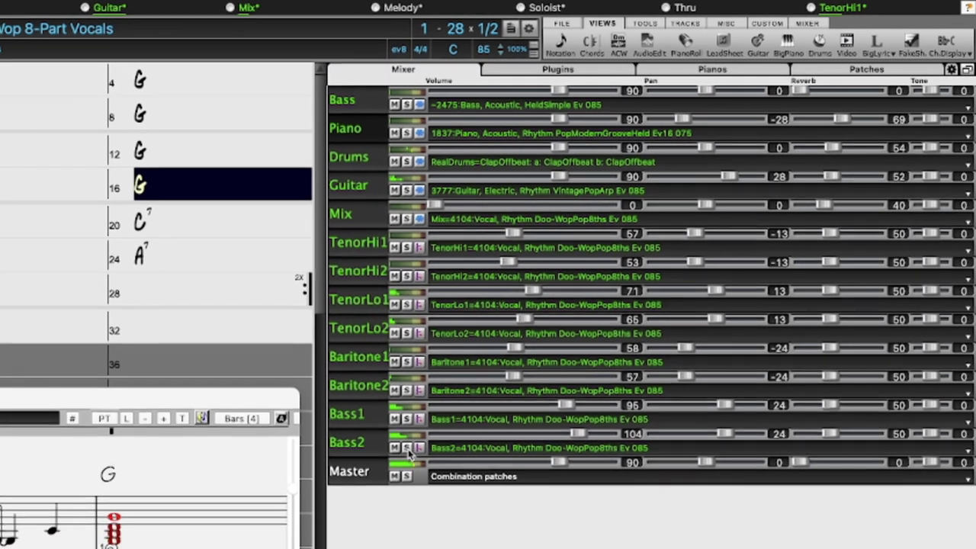
# Solo the doo-wop vocal parts one after another, from Bass2 up through the baritones to TenorLo2
pyautogui.click(407, 449)
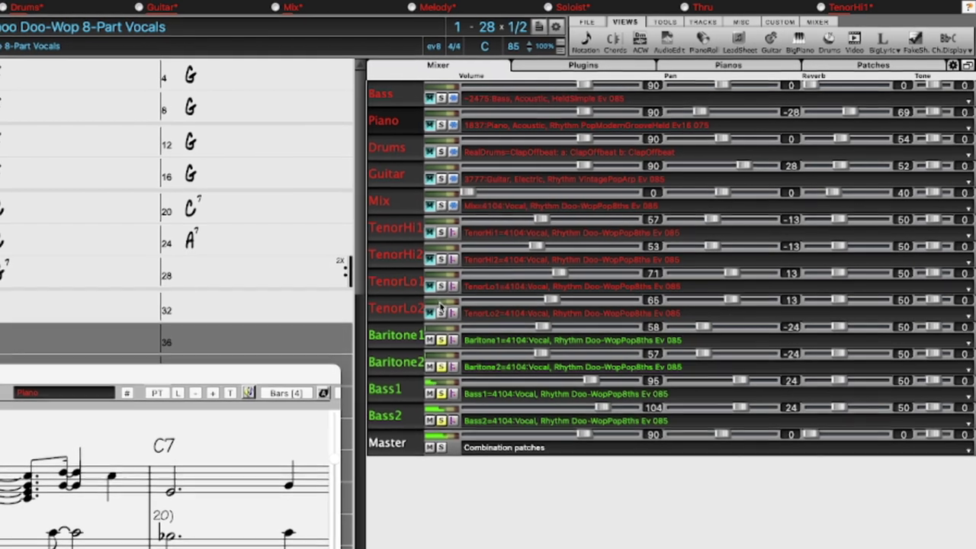
pyautogui.click(441, 311)
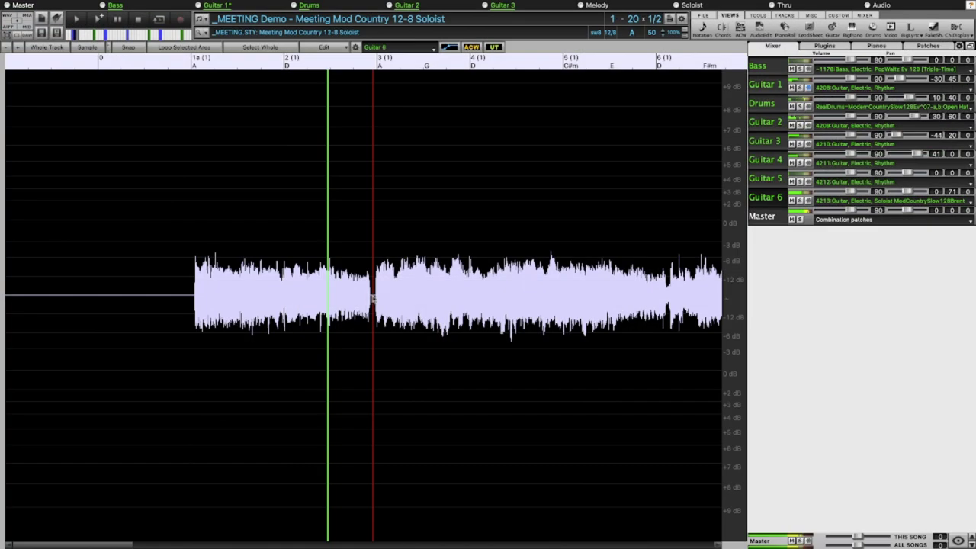
# Select the Guitar 6 audio from bar 3 to just before bar 5
pyautogui.moveTo(372, 303); pyautogui.dragTo(557, 302)
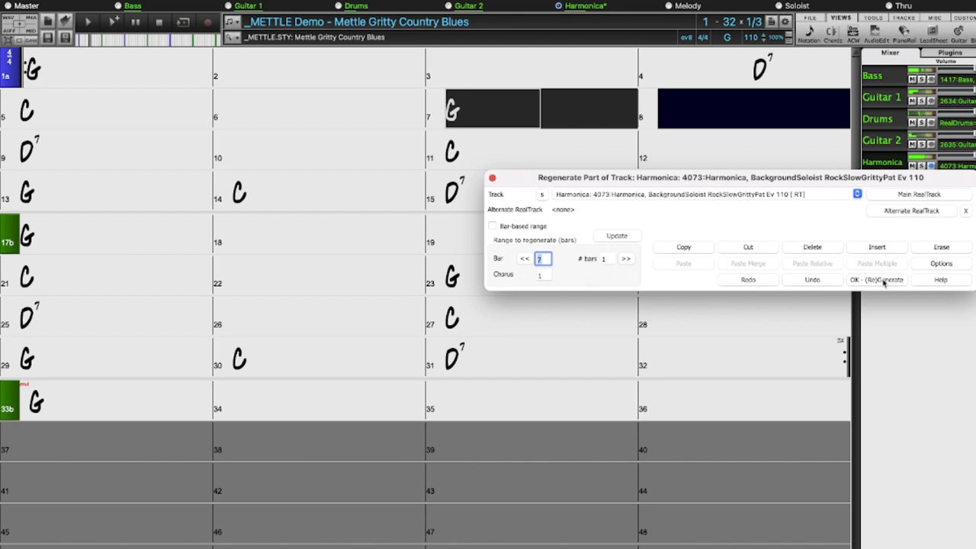
# Regenerate bar 7 of the Harmonica track, and select the Horn Section notes from bar 18 to bar 19 as the range to regenerate
pyautogui.click(878, 280)
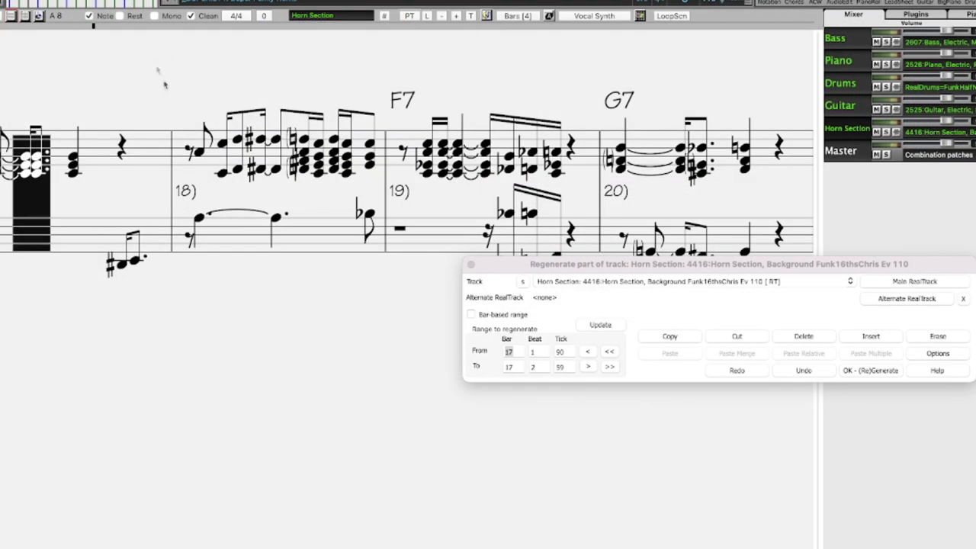
pyautogui.moveTo(209, 126); pyautogui.dragTo(413, 309)
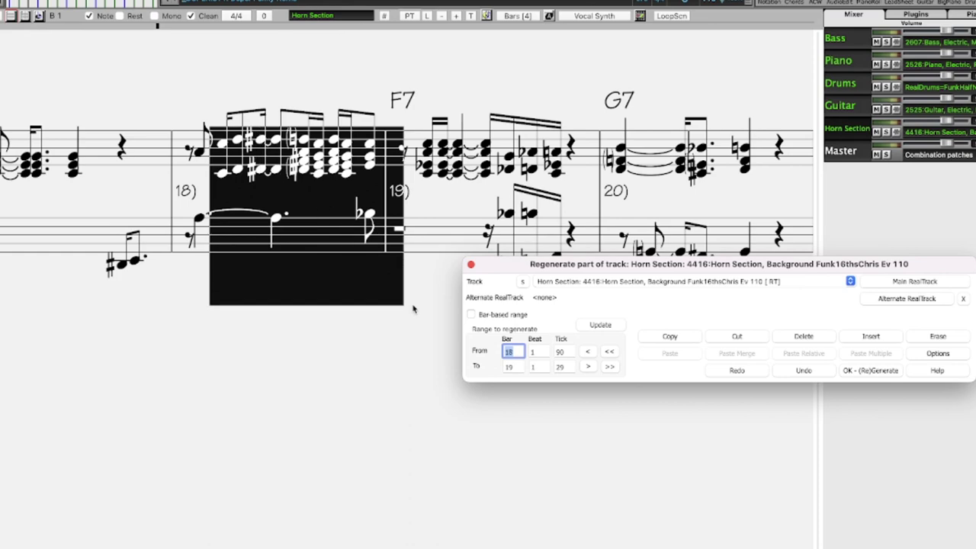
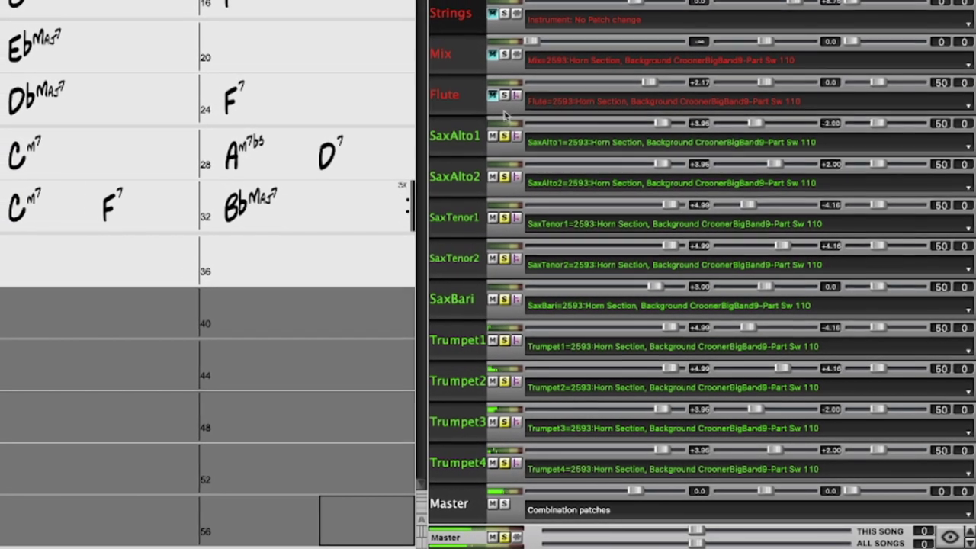
# Bring the muted Flute track back into the big band horn mix
pyautogui.click(493, 95)
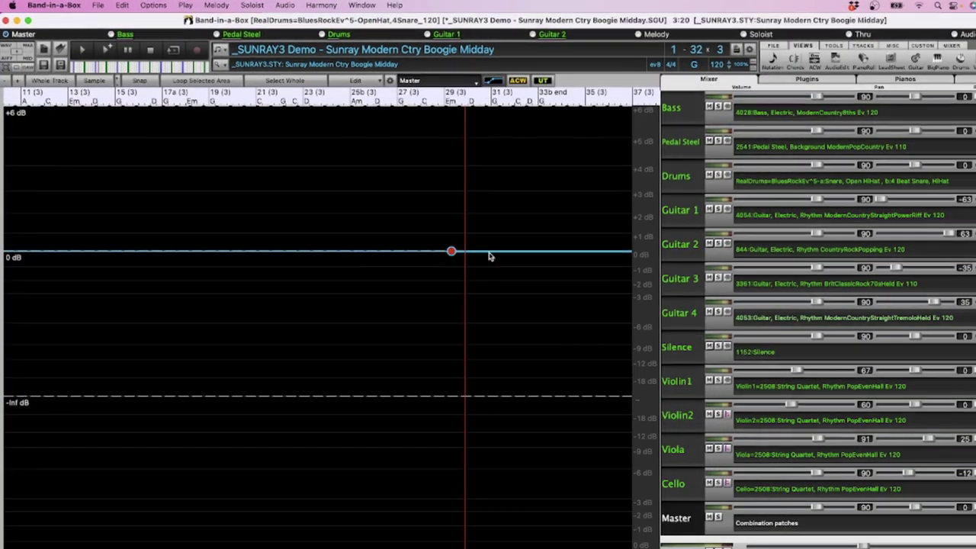
# Shape a fade-out on the Master volume envelope, falling from 0 dB after bar 29 to -Inf dB around bar 33
pyautogui.moveTo(491, 257); pyautogui.dragTo(539, 408)
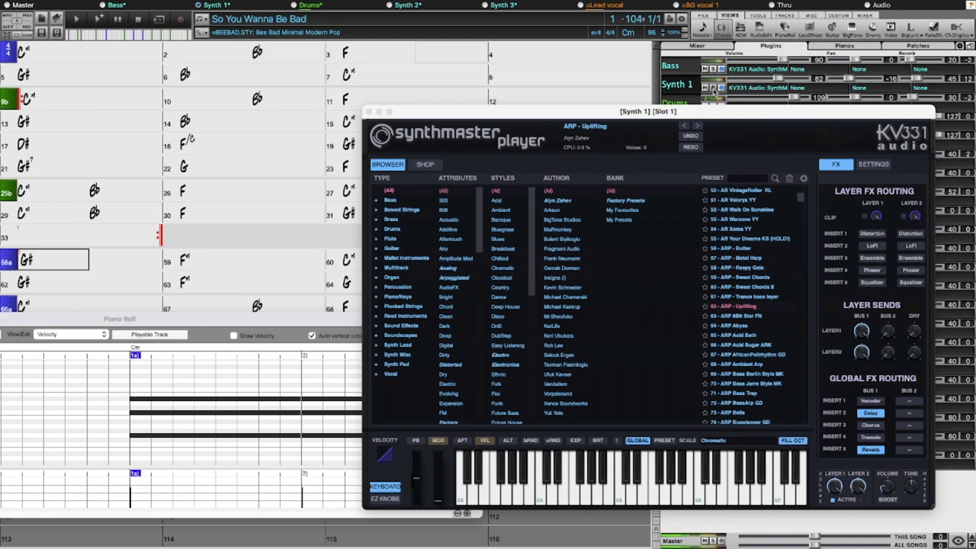
pyautogui.press('space')
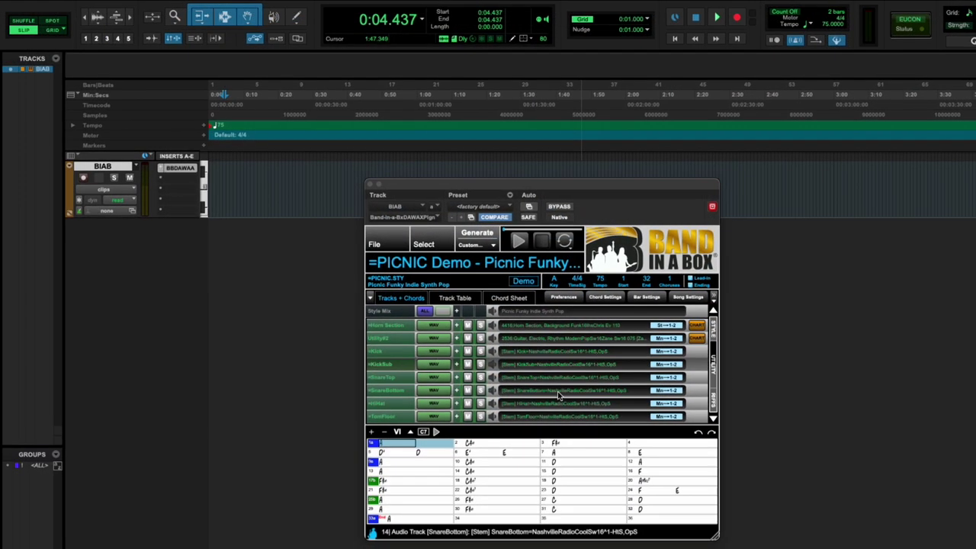
pyautogui.scroll(-3, 557, 394)
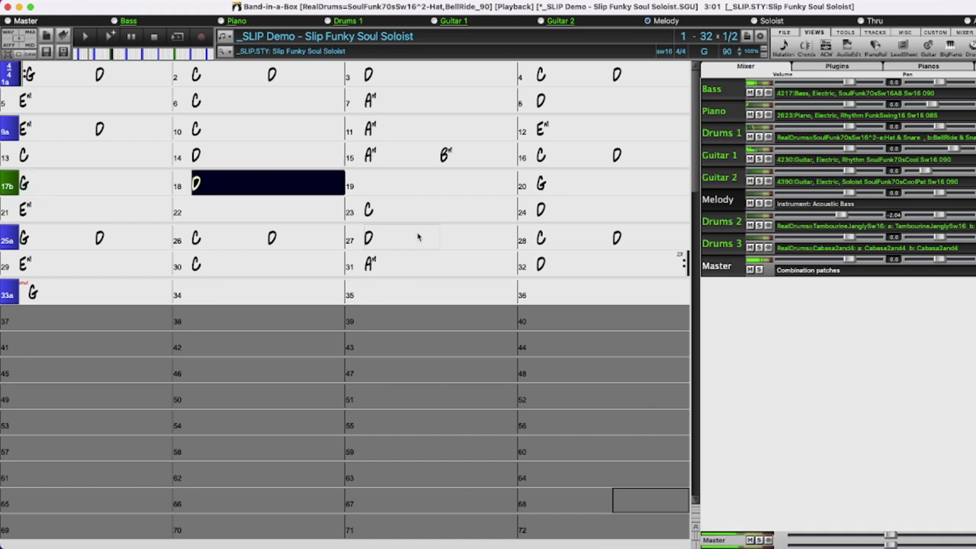
# Stop playback and simplify the opening chords so bar 1 holds only G and bar 2 only F
pyautogui.click(158, 39)
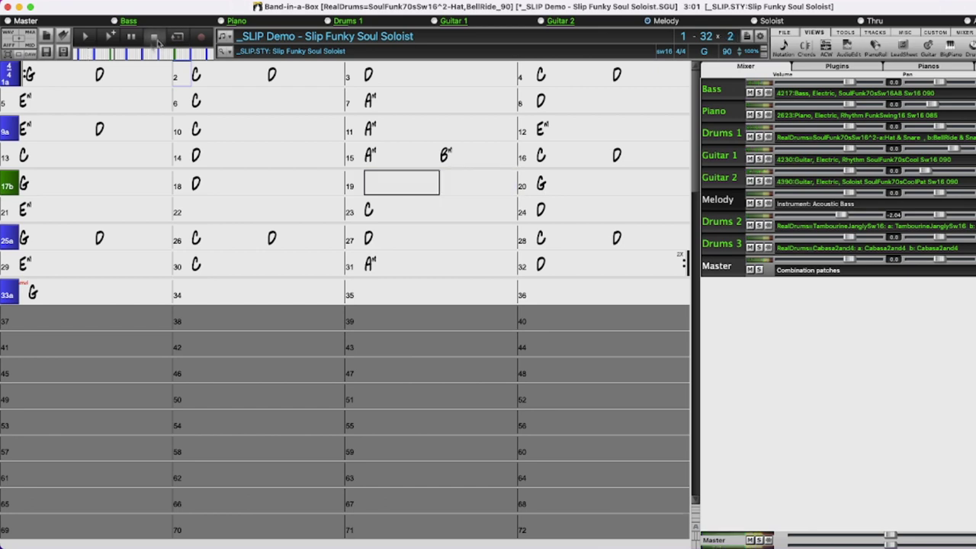
pyautogui.click(124, 76)
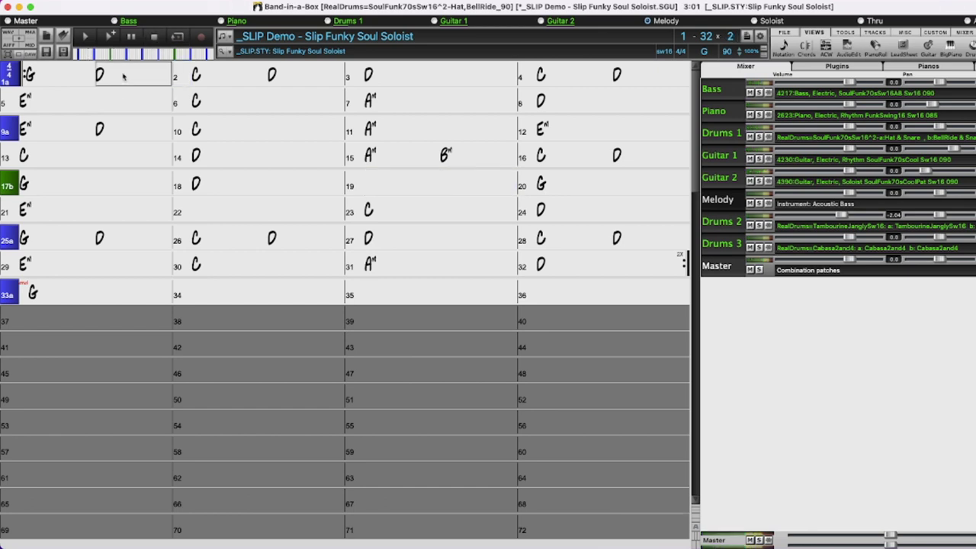
pyautogui.press('Delete')
pyautogui.press('Right')
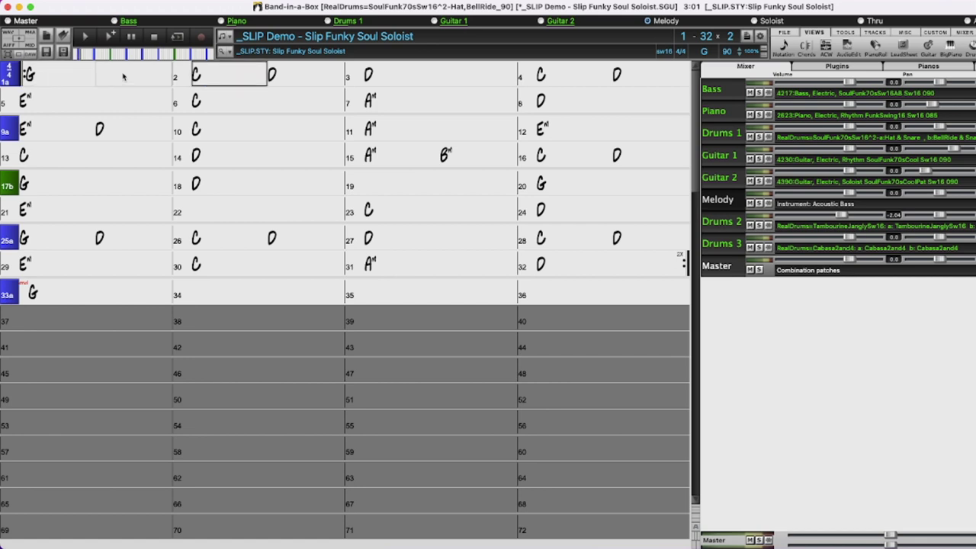
pyautogui.write('F')
pyautogui.press('Return')
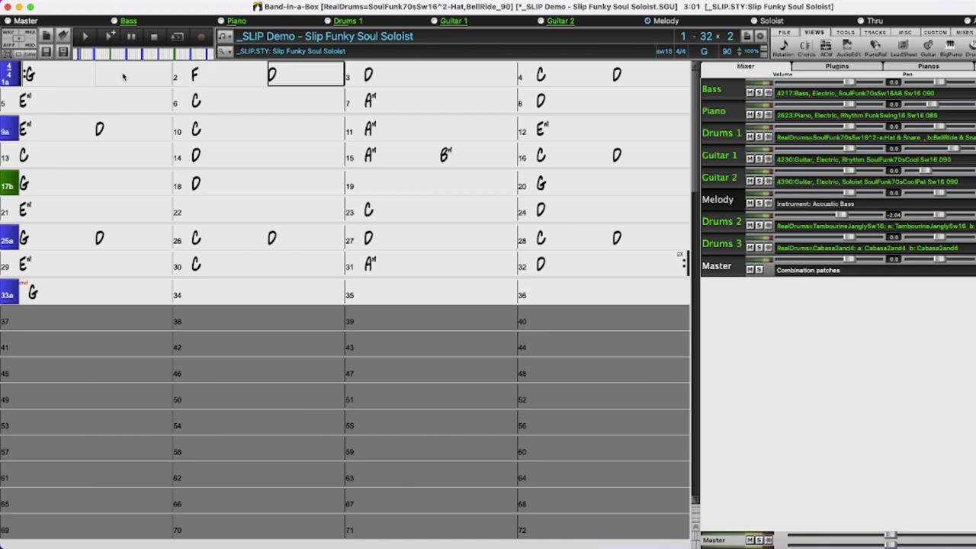
pyautogui.press('Right')
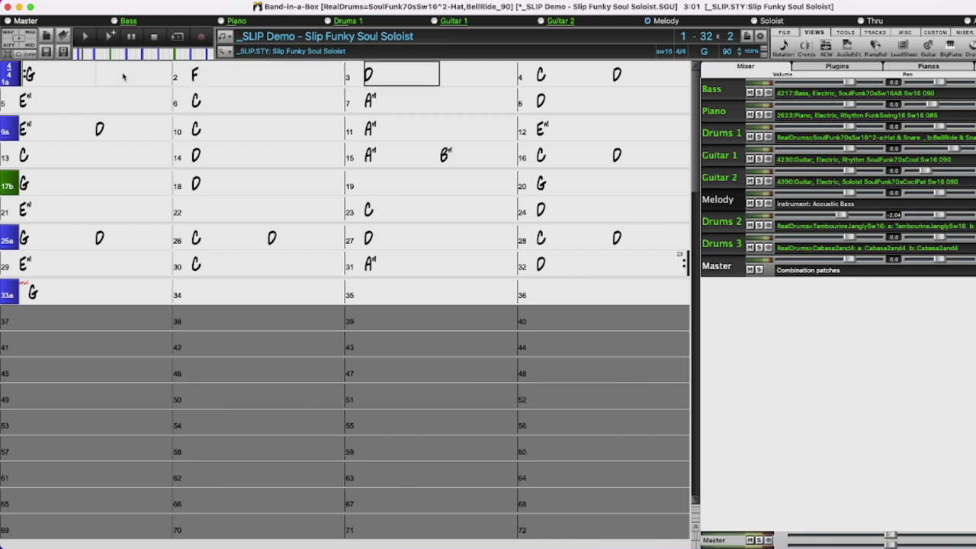
# Set bar 3 to C and bar 4 to Em, removing the second chord in bar 4
pyautogui.write('C')
pyautogui.press('Return')
pyautogui.press('Right')
pyautogui.write('Em')
pyautogui.press('Return')
pyautogui.press('Delete')
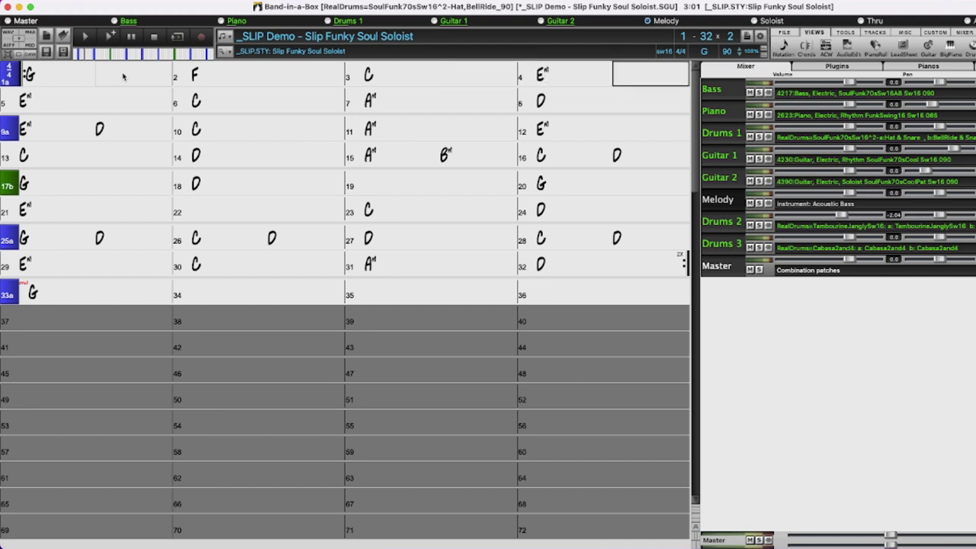
# Change the chords in bars 5, 6 and 7 to G, F and C
pyautogui.press('Right')
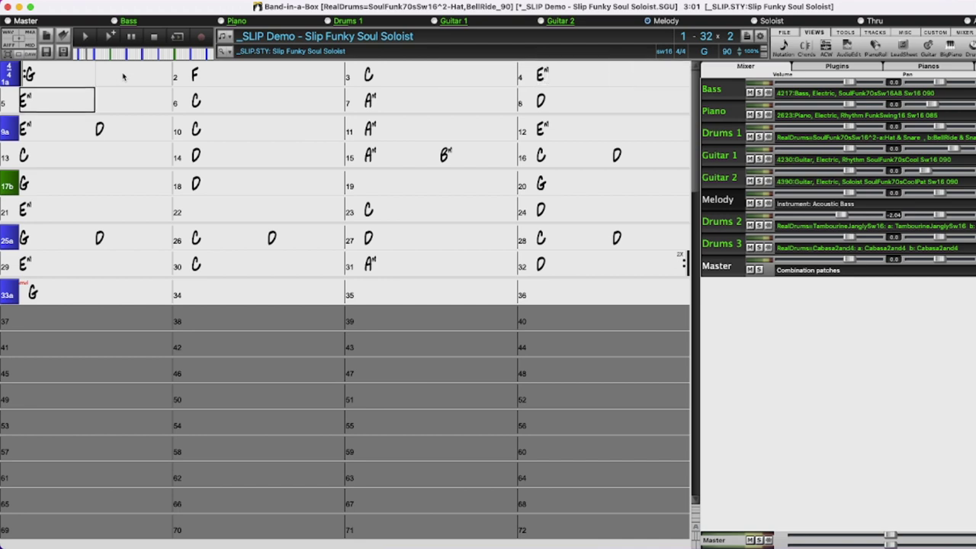
pyautogui.write('G')
pyautogui.press('Return')
pyautogui.press('Right')
pyautogui.write('F')
pyautogui.press('Return')
pyautogui.press('Right')
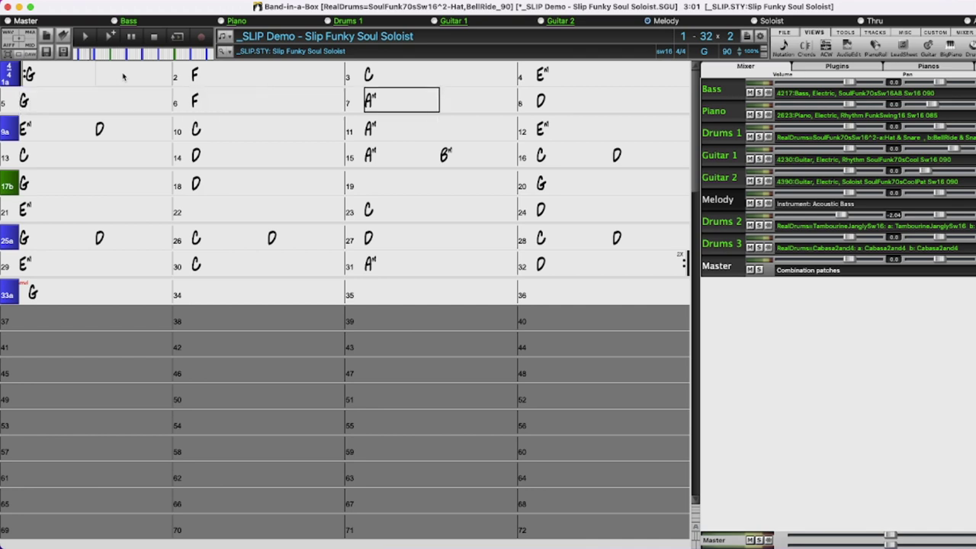
pyautogui.write('C')
pyautogui.press('Return')
pyautogui.press('Right')
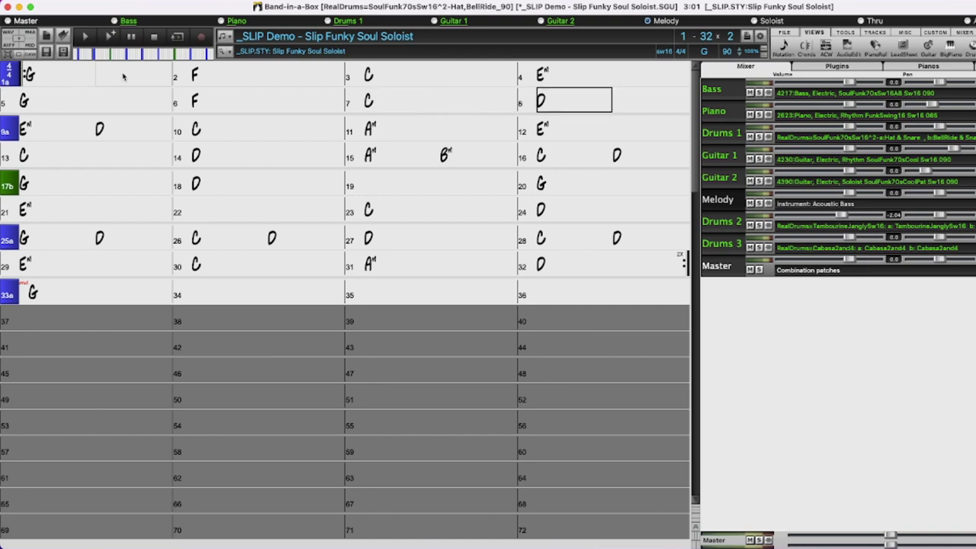
# Delete the second chord in bar 9 and the chords in bars 10 and 12
pyautogui.press('Right')
pyautogui.press('Right')
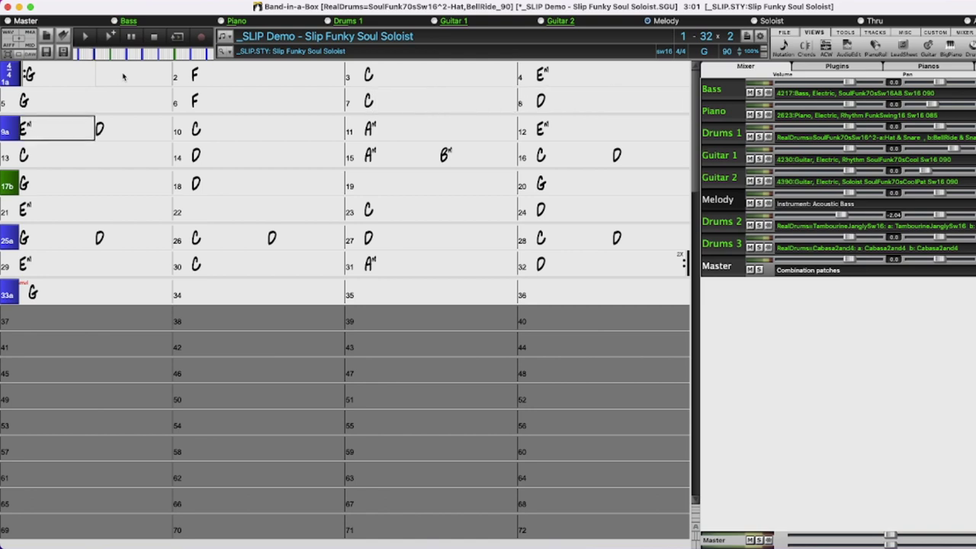
pyautogui.press('Right')
pyautogui.press('Delete')
pyautogui.press('Right')
pyautogui.press('Delete')
pyautogui.press('Right')
pyautogui.press('Right')
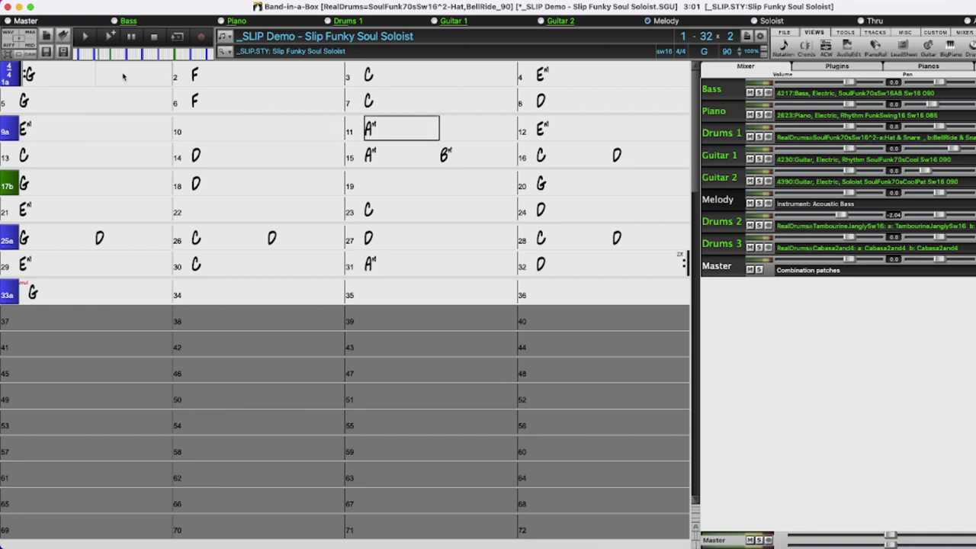
pyautogui.press('Right')
pyautogui.press('Right')
pyautogui.press('Delete')
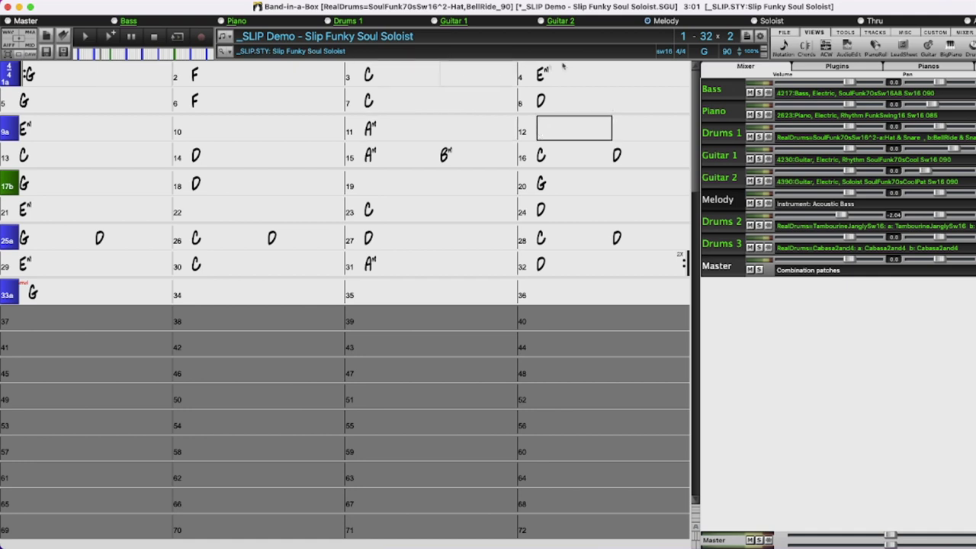
# Transpose the song and set its key signature to C
pyautogui.click(704, 52)
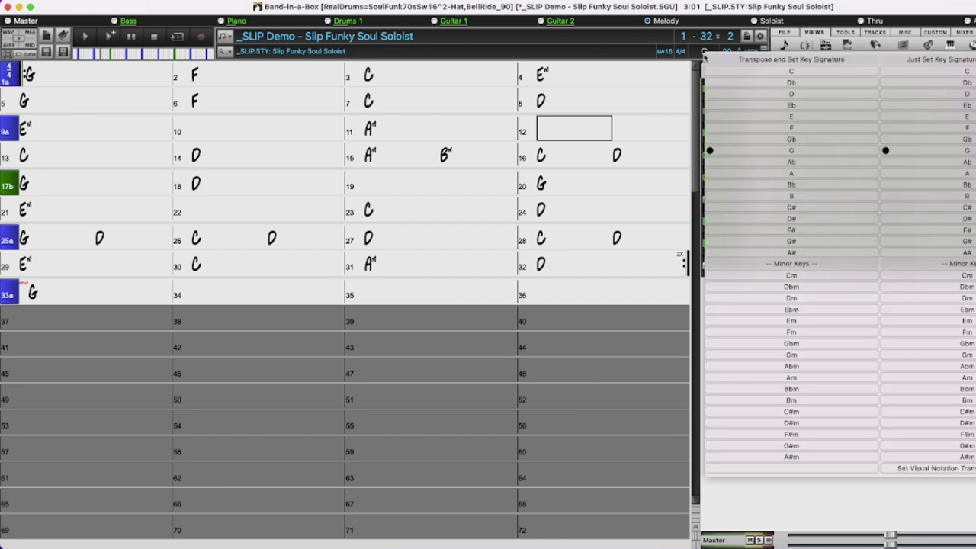
pyautogui.click(781, 73)
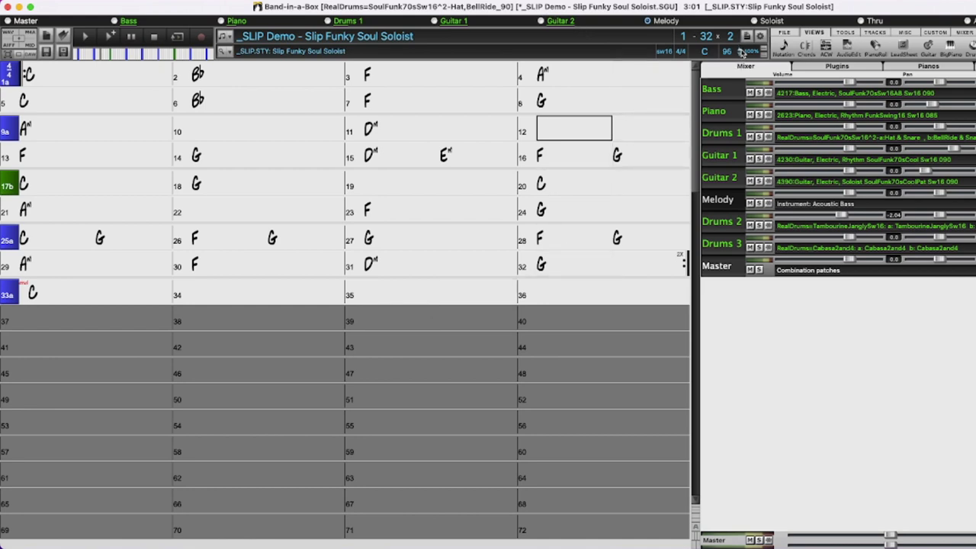
# Regenerate the arrangement with playback, and replay it from bar 1 before stopping
pyautogui.click(111, 40)
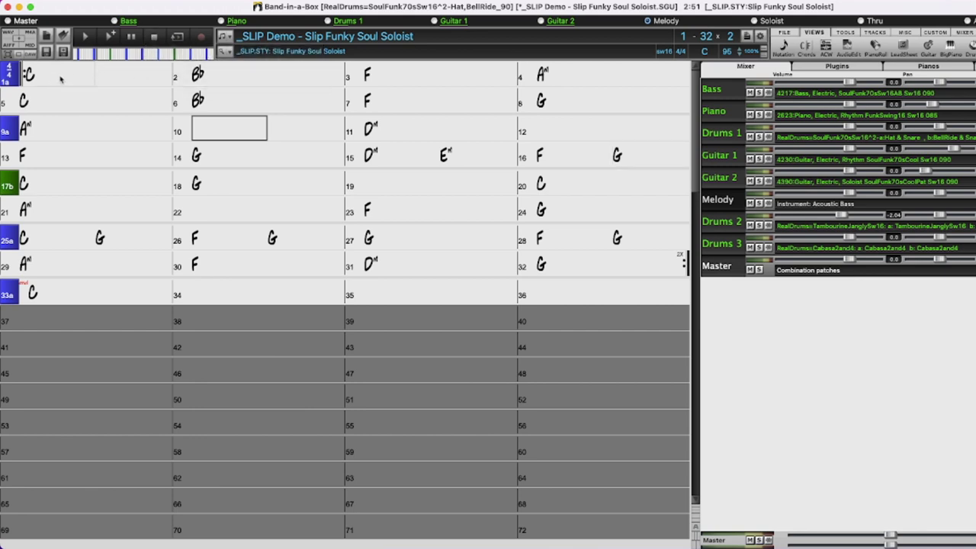
pyautogui.click(82, 81)
pyautogui.press('space')
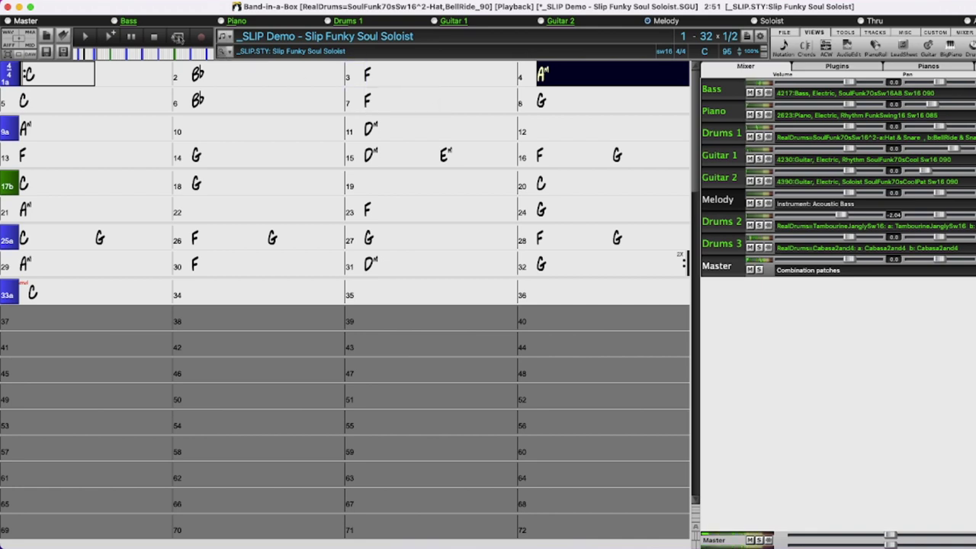
pyautogui.click(148, 37)
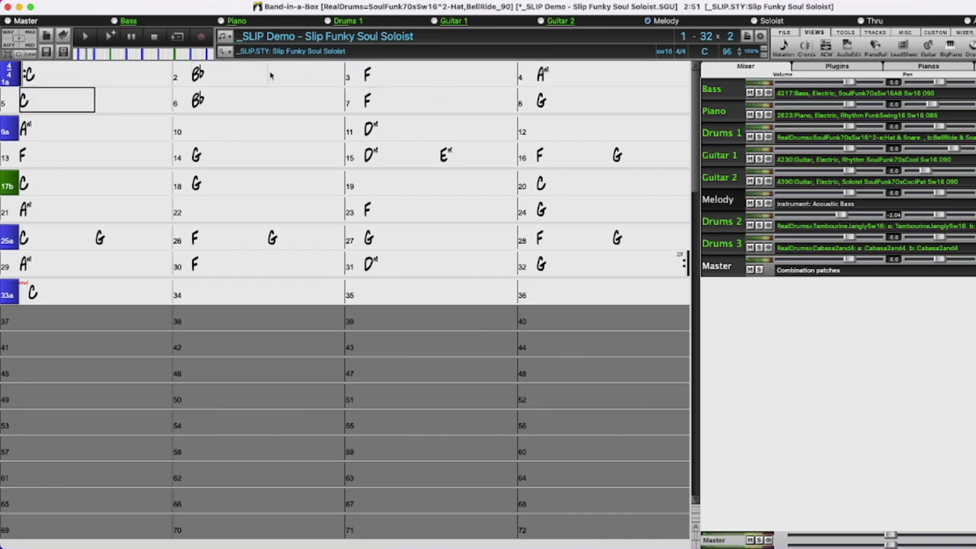
# Regenerate bars 3 and 4 of the Guitar 2 track only, listen to the result and stop playback
pyautogui.moveTo(394, 81); pyautogui.dragTo(611, 71)
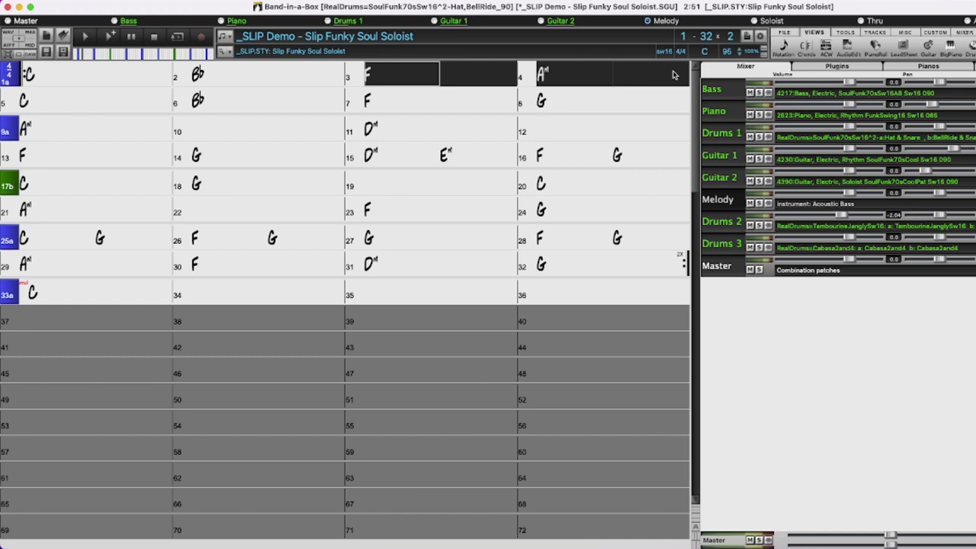
pyautogui.click(737, 179)
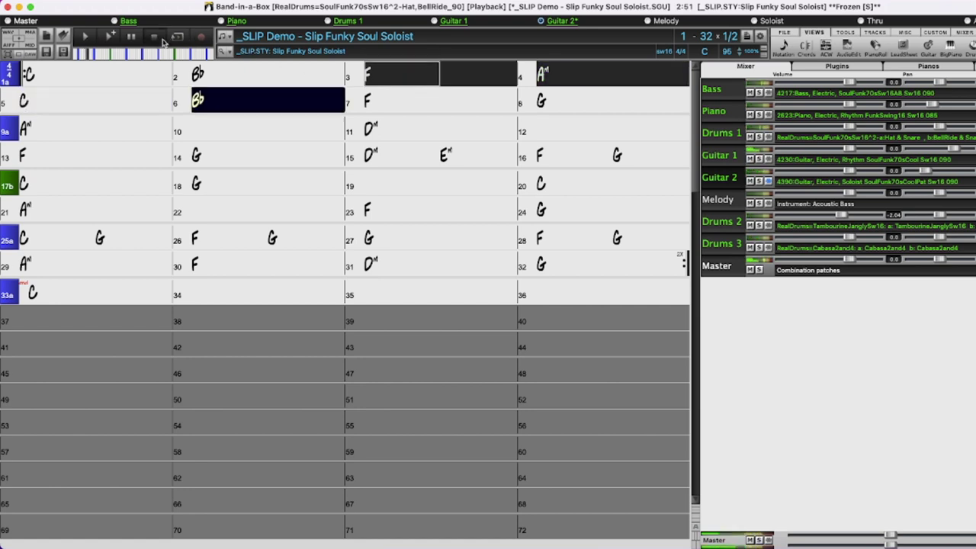
pyautogui.press('space')
# Select bars 3 and 4 again, regenerate that part of Guitar 2 once more and stop playback
pyautogui.moveTo(405, 81); pyautogui.dragTo(643, 73)
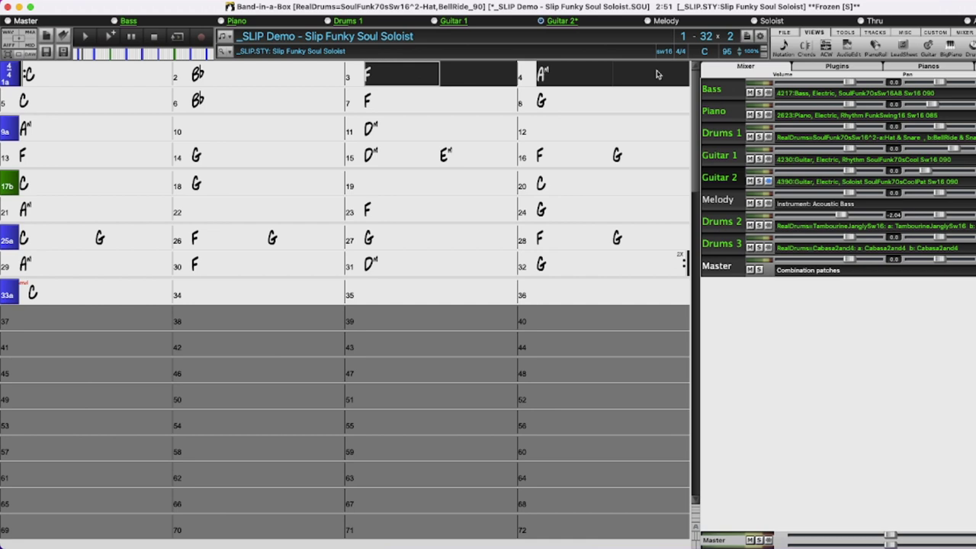
pyautogui.press('space')
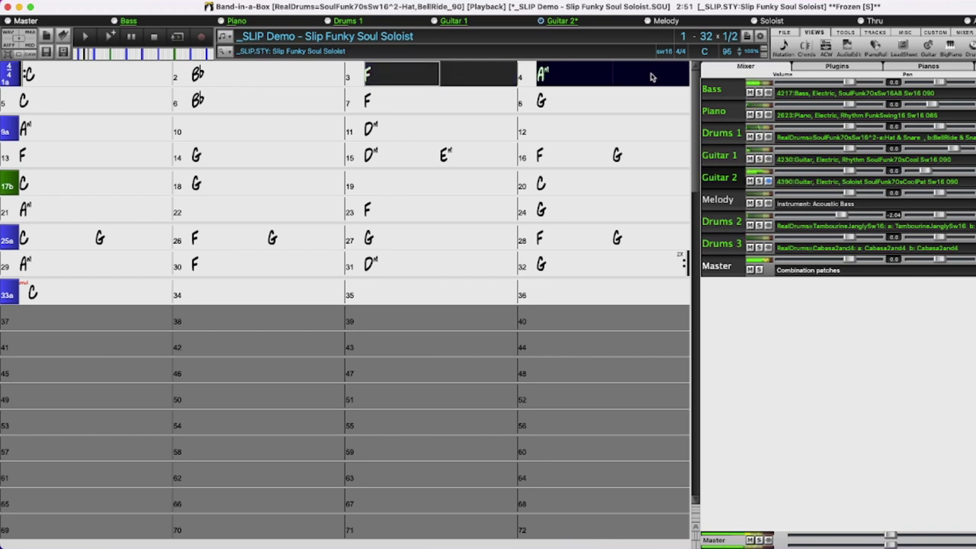
pyautogui.click(161, 38)
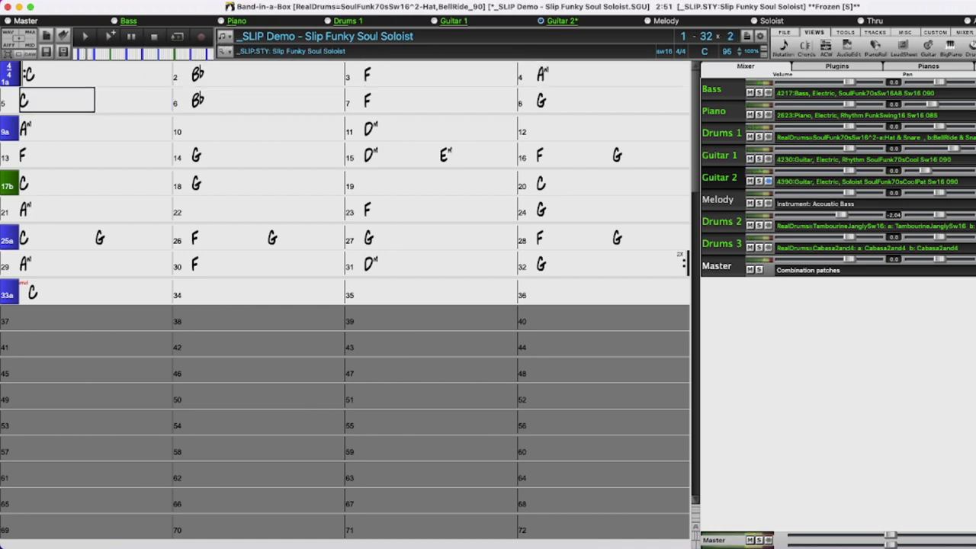
# Undo the last generation of the Guitar 2 track and play the song from bar 2
pyautogui.rightClick(113, 3)
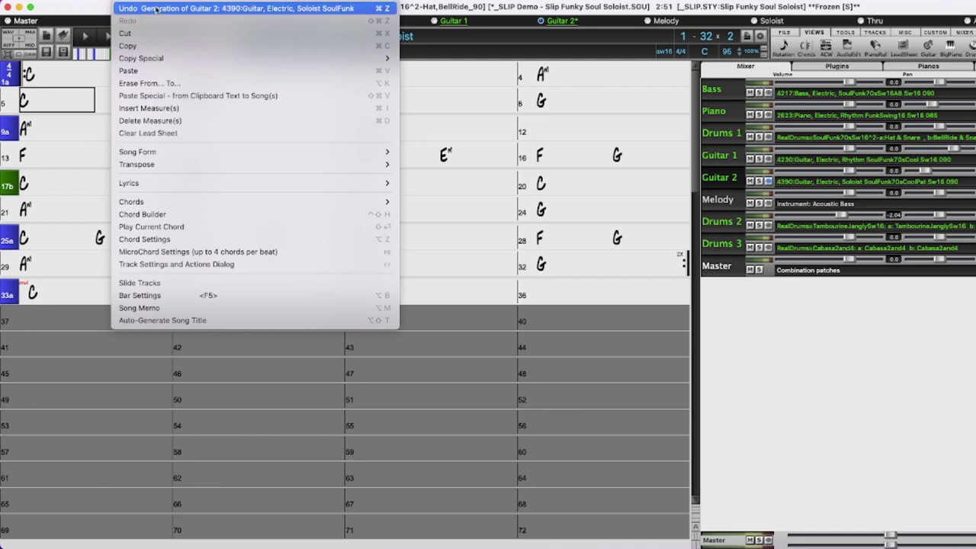
pyautogui.click(241, 9)
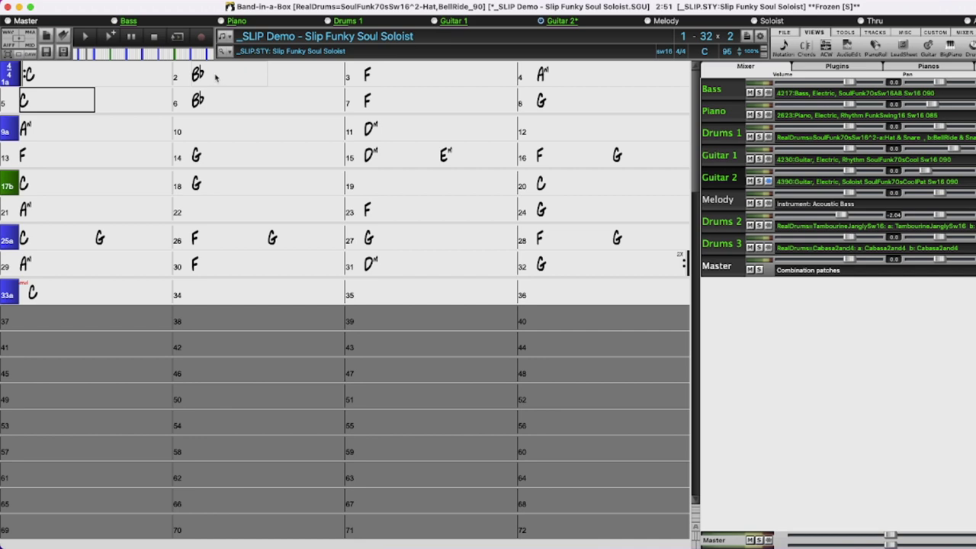
pyautogui.doubleClick(216, 77)
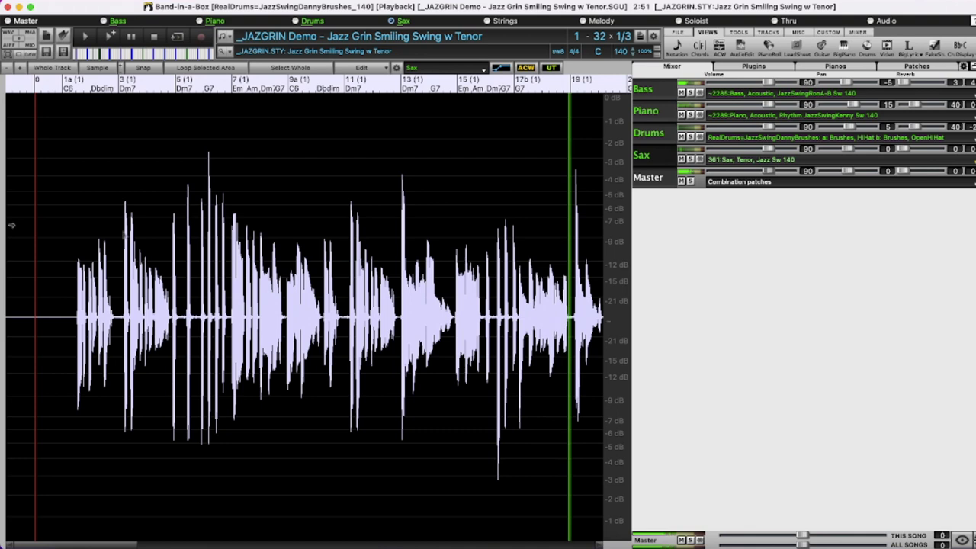
# Regenerate bars 9 to 12 of the Sax track from a selection in its audio waveform, and stop playback after listening
pyautogui.click(171, 284)
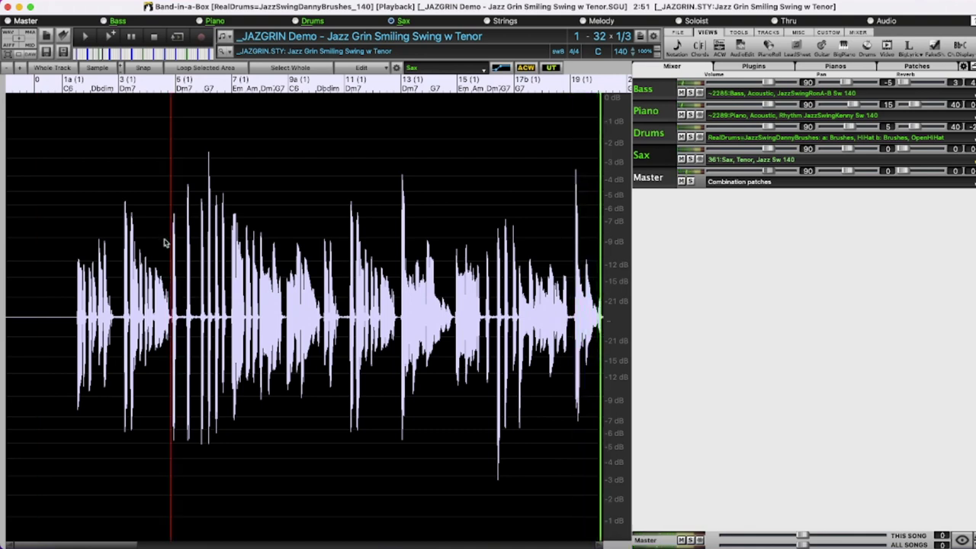
pyautogui.press('space')
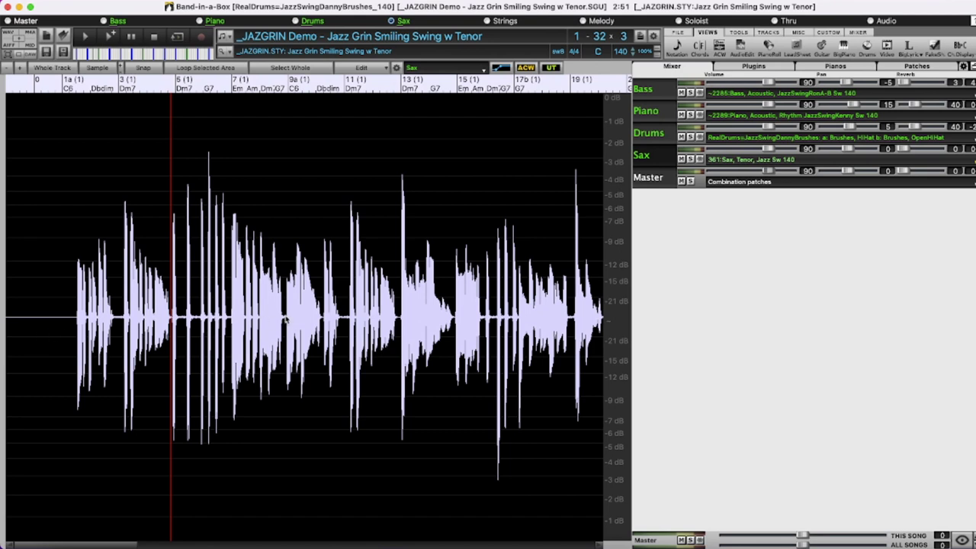
pyautogui.click(287, 321)
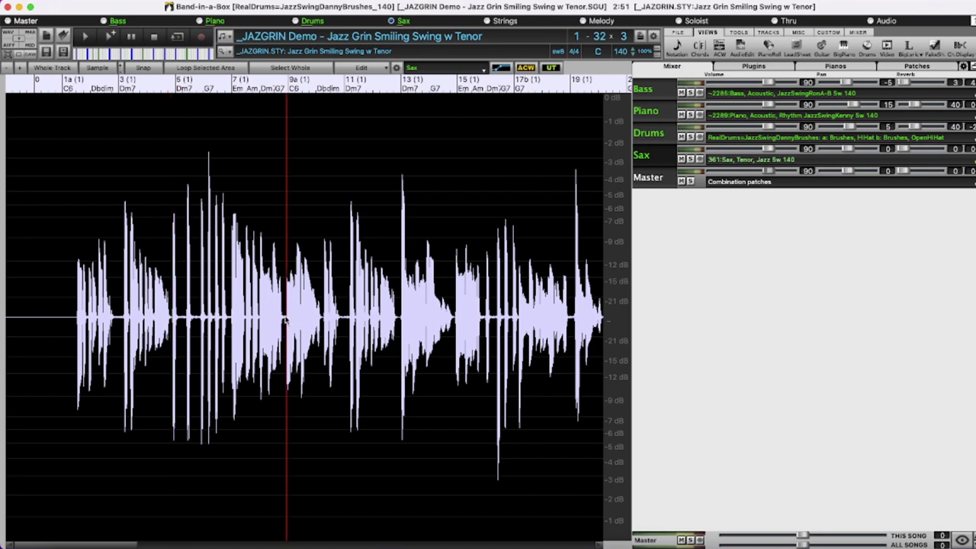
pyautogui.moveTo(287, 321); pyautogui.dragTo(399, 324)
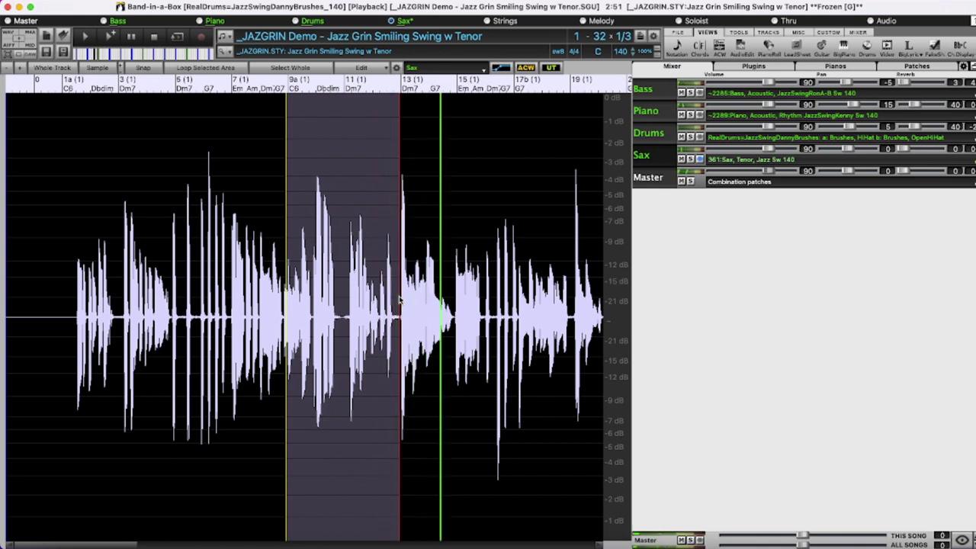
pyautogui.press('space')
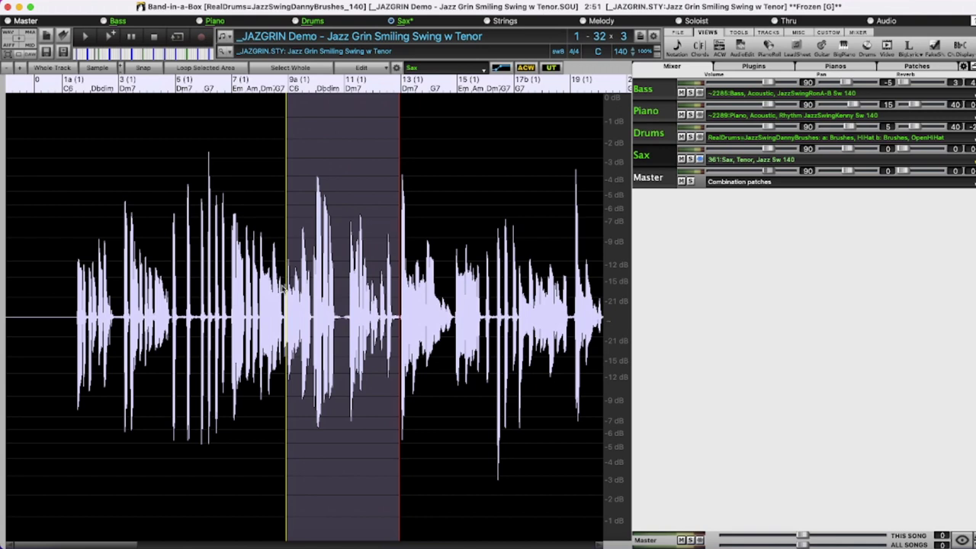
# Examine the Sax waveform closely around bar 9, where the regenerated section joins the original audio
pyautogui.scroll(-1, 283, 288)
pyautogui.click(229, 296)
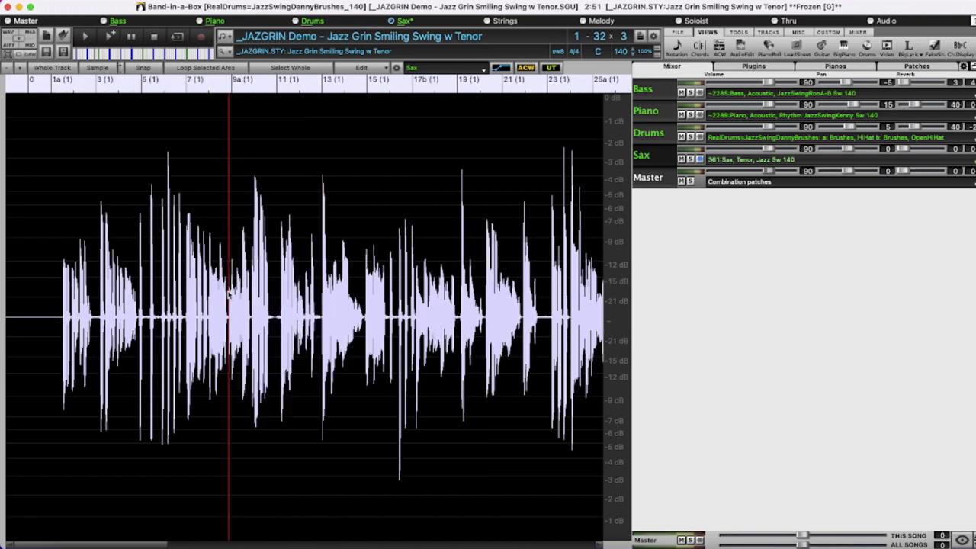
pyautogui.scroll(4, 275, 305)
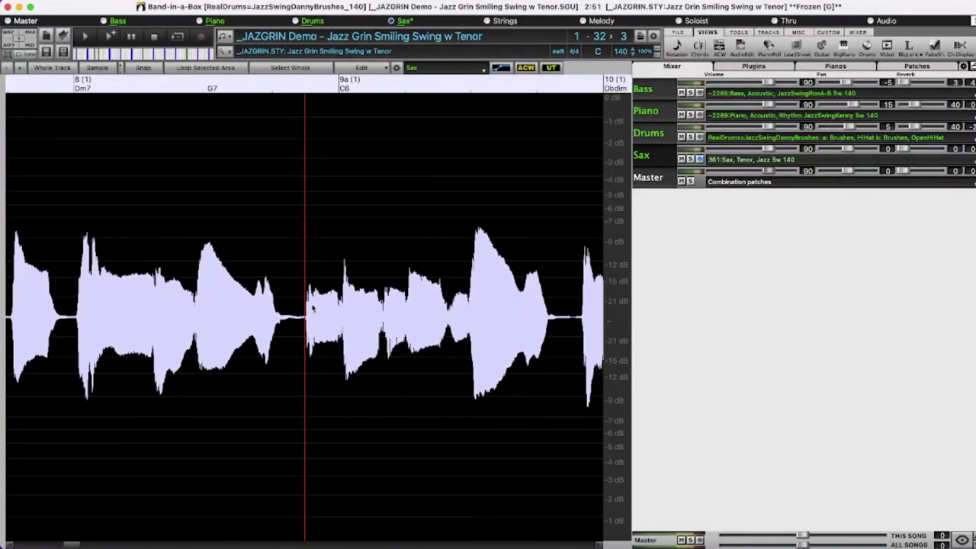
pyautogui.scroll(2, 314, 310)
pyautogui.moveTo(363, 319); pyautogui.dragTo(440, 305)
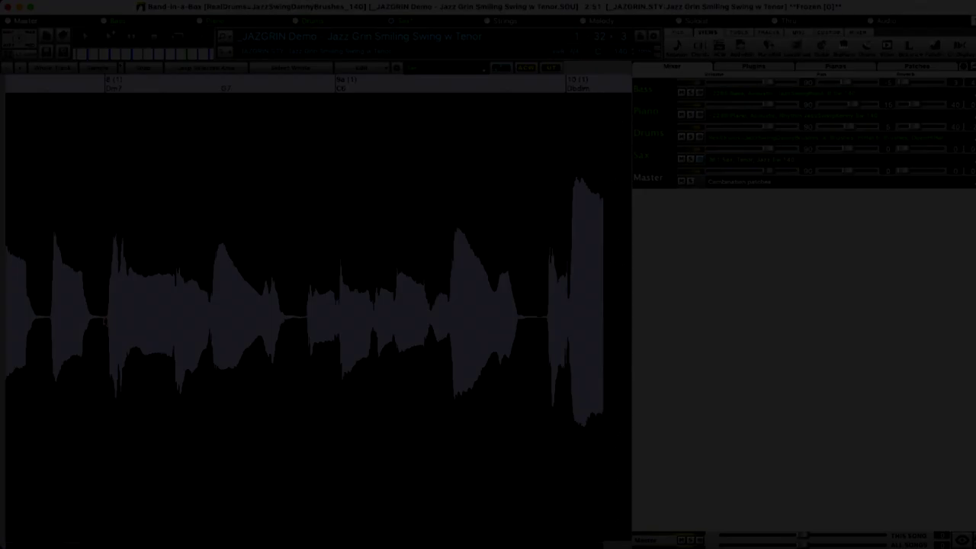
# Stop playback of the Dash Progressive Rock demo and open the partial regeneration options for the Guitar 2 track
pyautogui.press('space')
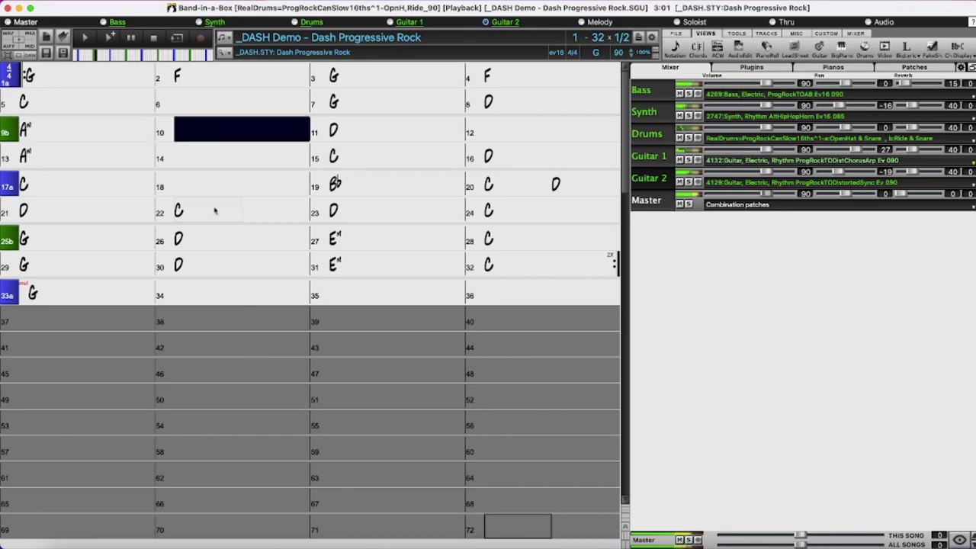
pyautogui.click(155, 40)
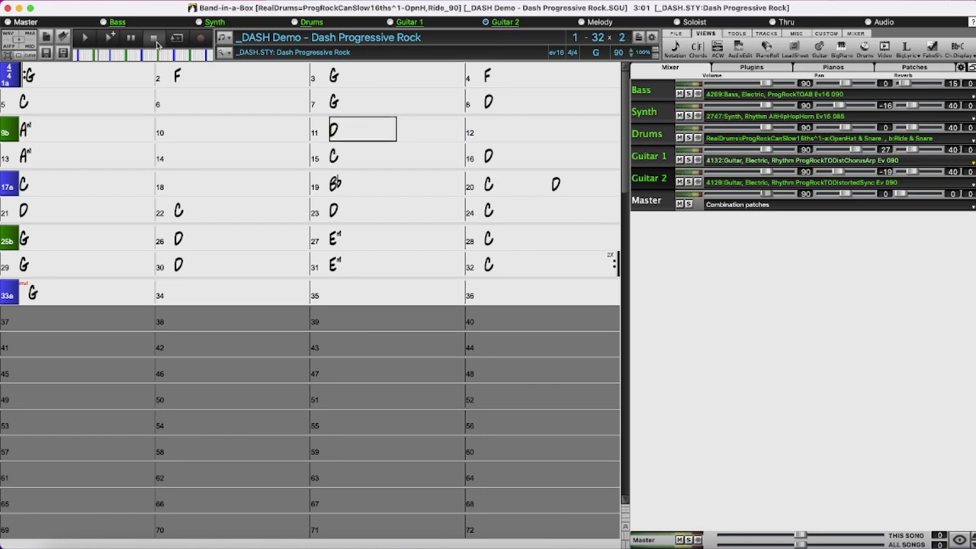
pyautogui.hotkey('ctrl', 'shift', 'r')
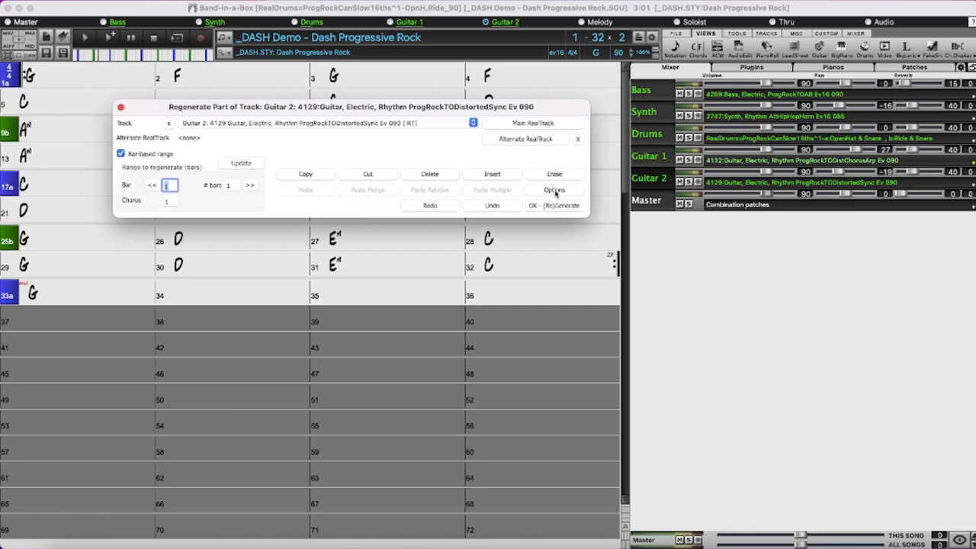
pyautogui.click(564, 192)
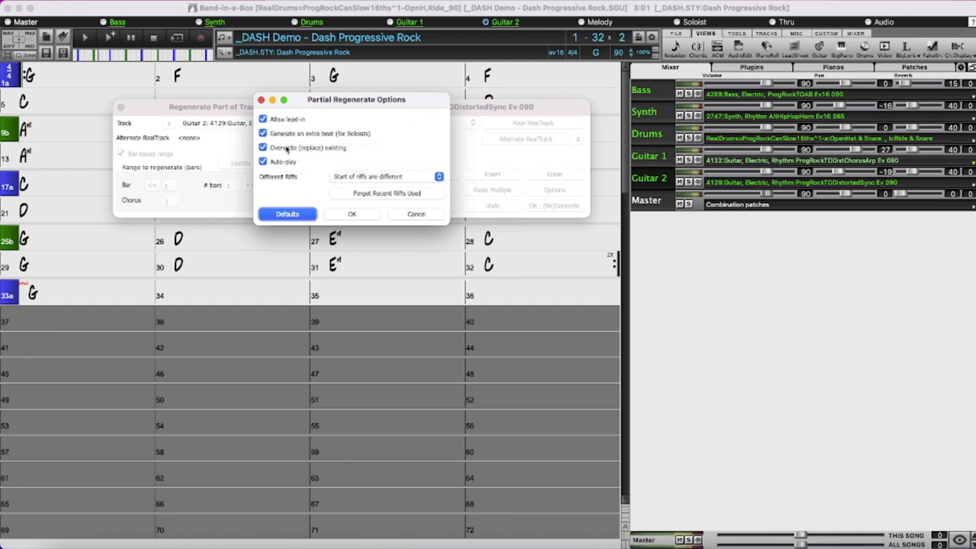
# Turn off overwriting existing material for partial regeneration, keeping Different Riffs at "Start of riffs are different"
pyautogui.moveTo(325, 153)
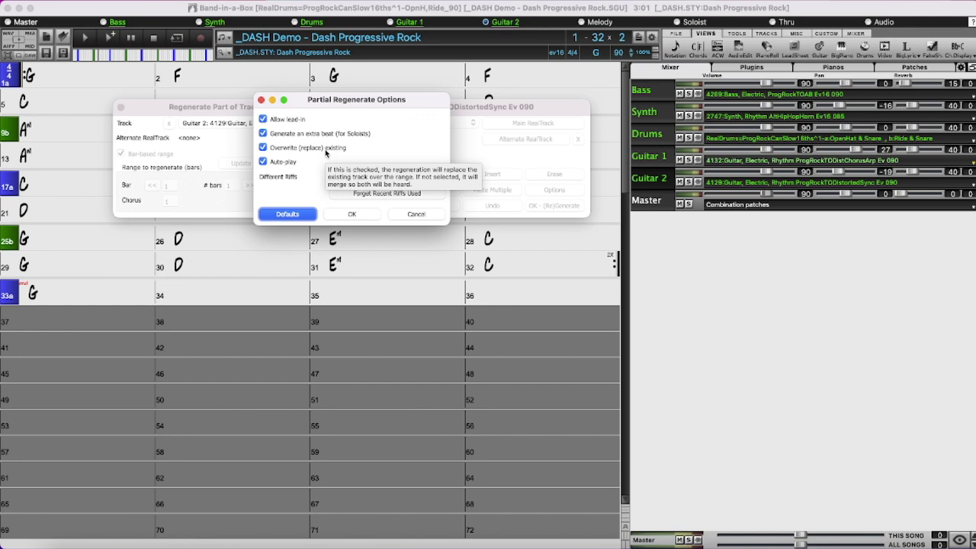
pyautogui.click(327, 150)
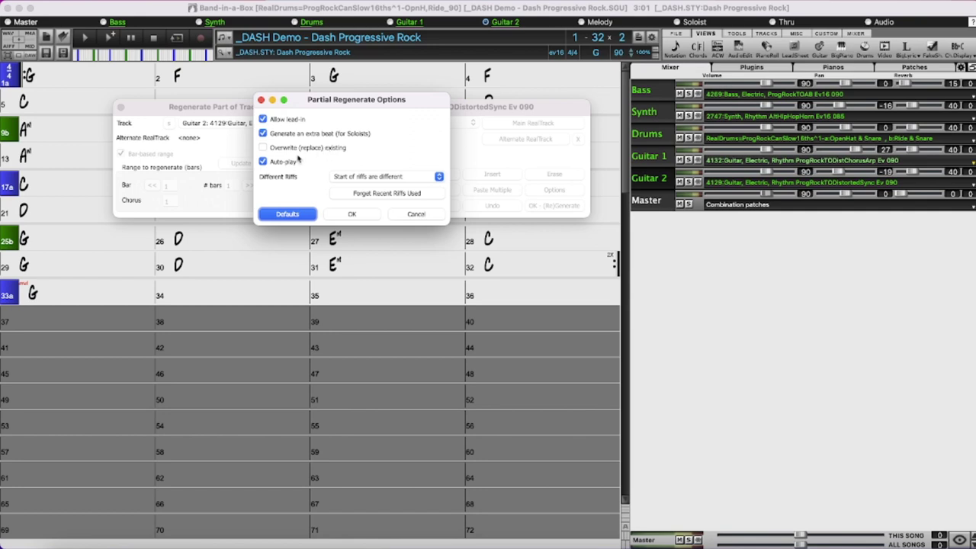
pyautogui.moveTo(292, 167)
pyautogui.click(370, 180)
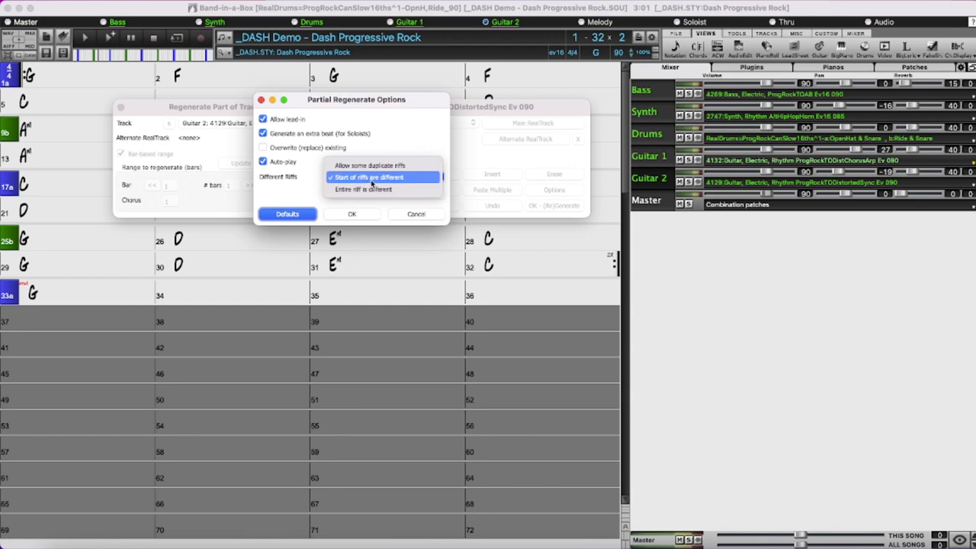
pyautogui.click(373, 178)
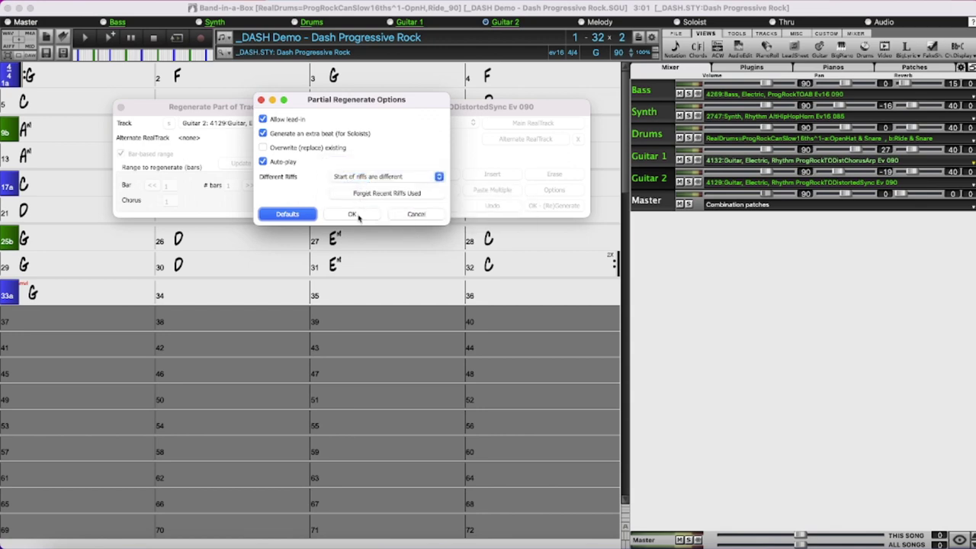
pyautogui.click(353, 215)
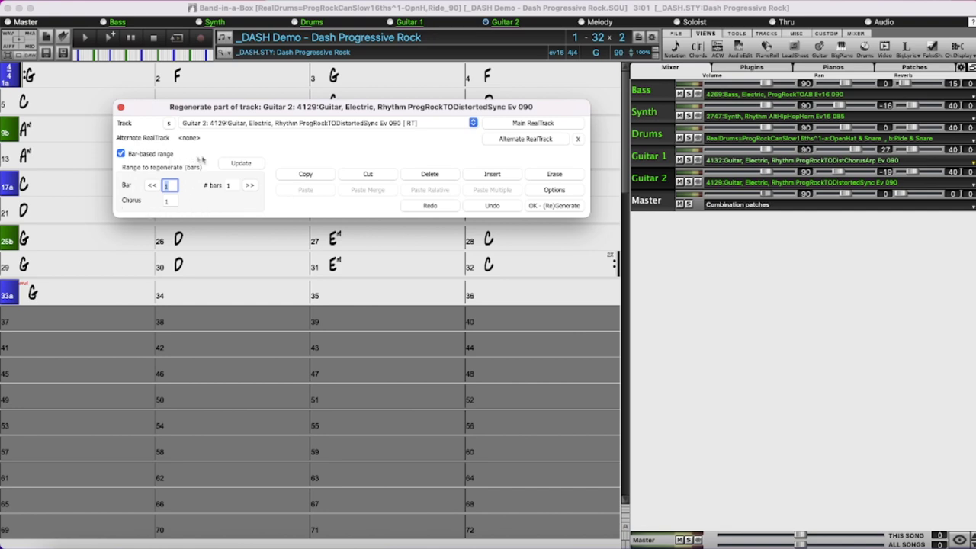
# Regenerate bars 9 to 16 of the Guitar 2 track, with the regeneration dialog moved clear of the chord sheet
pyautogui.moveTo(253, 108); pyautogui.dragTo(241, 309)
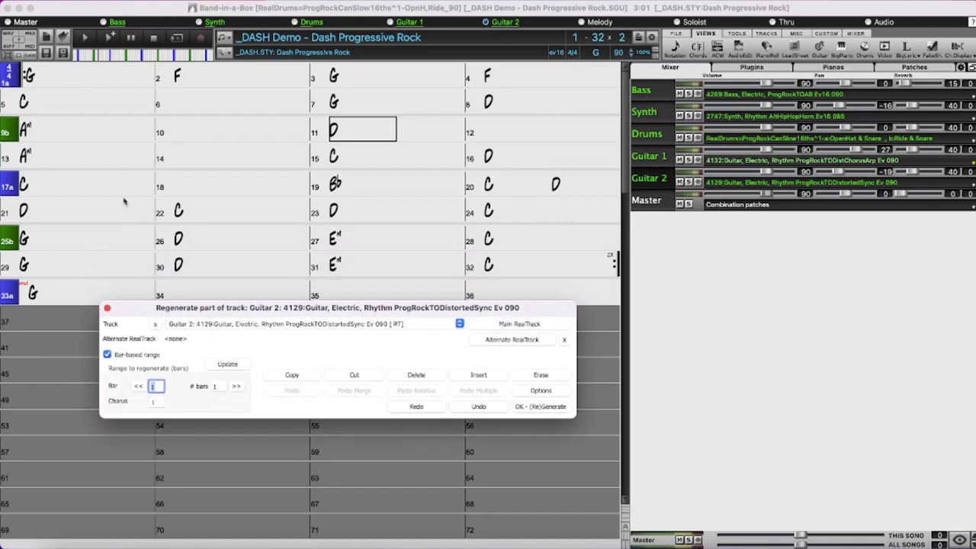
pyautogui.click(51, 130)
pyautogui.moveTo(169, 129); pyautogui.dragTo(580, 159)
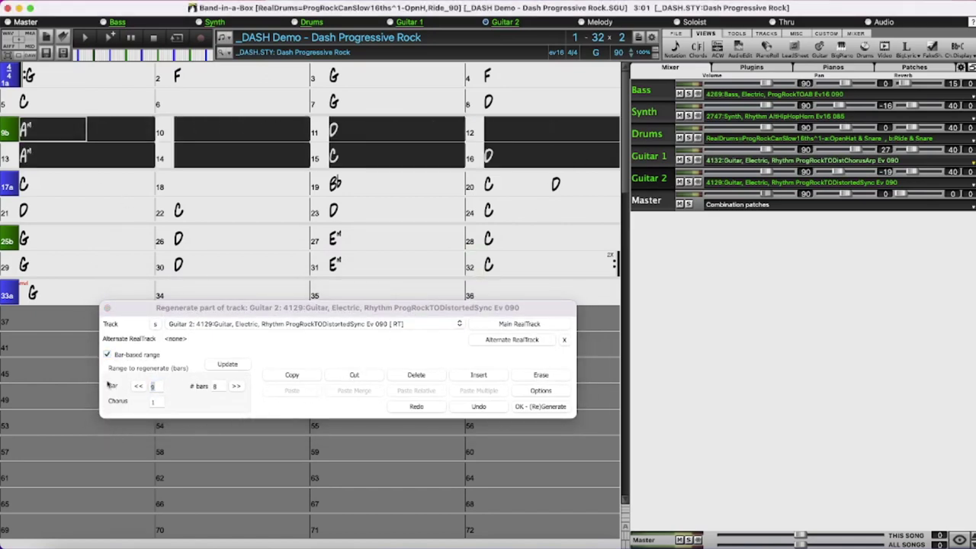
pyautogui.click(248, 412)
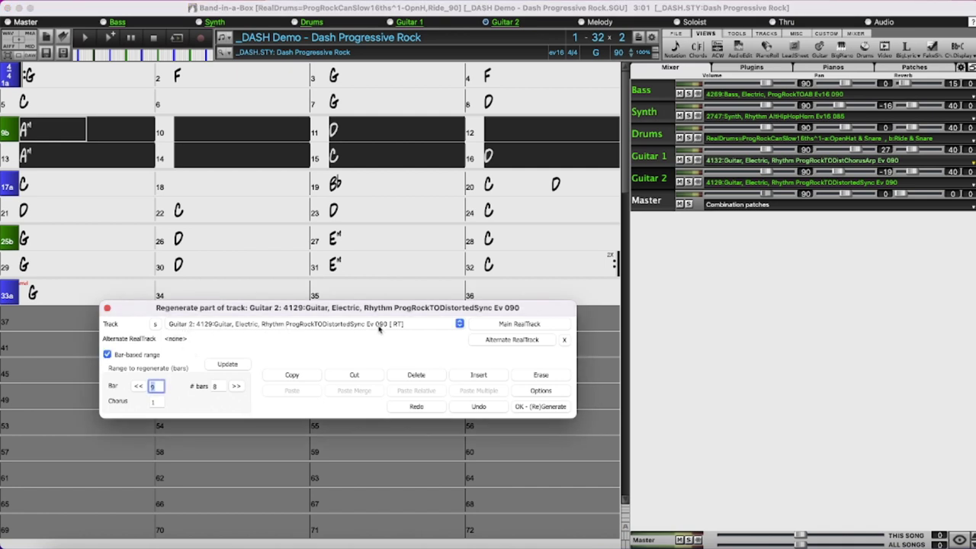
pyautogui.click(551, 408)
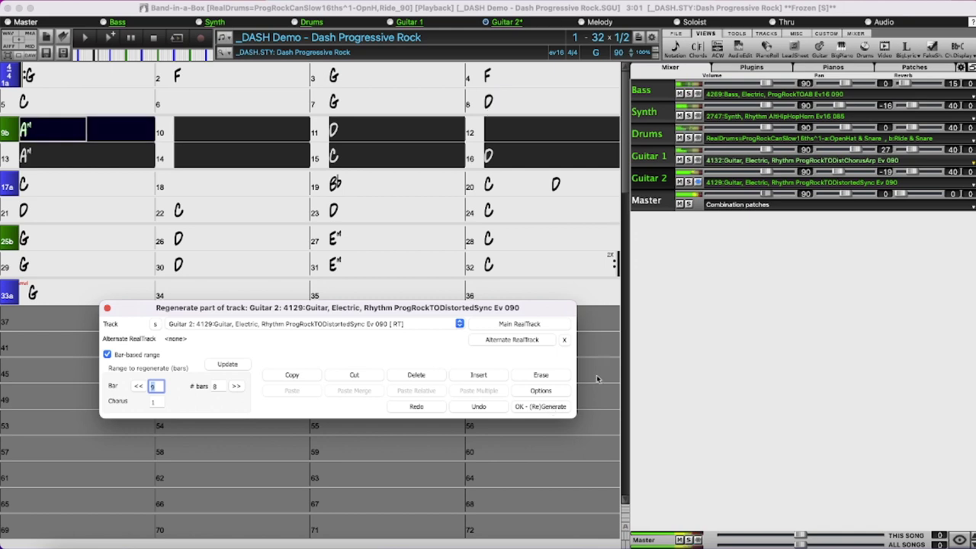
# Solo Guitar 2 to hear the merged part, restore the other tracks and stop playback
pyautogui.click(689, 183)
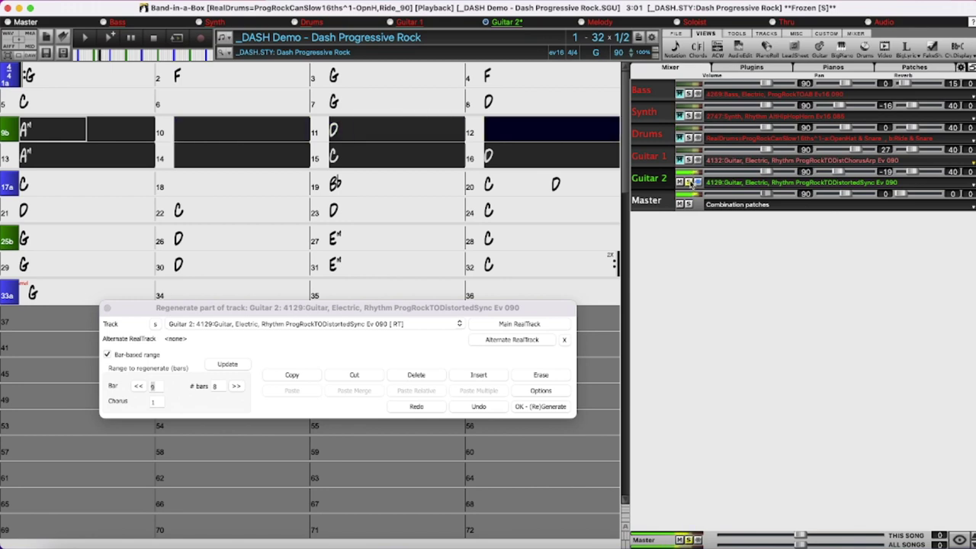
pyautogui.click(689, 184)
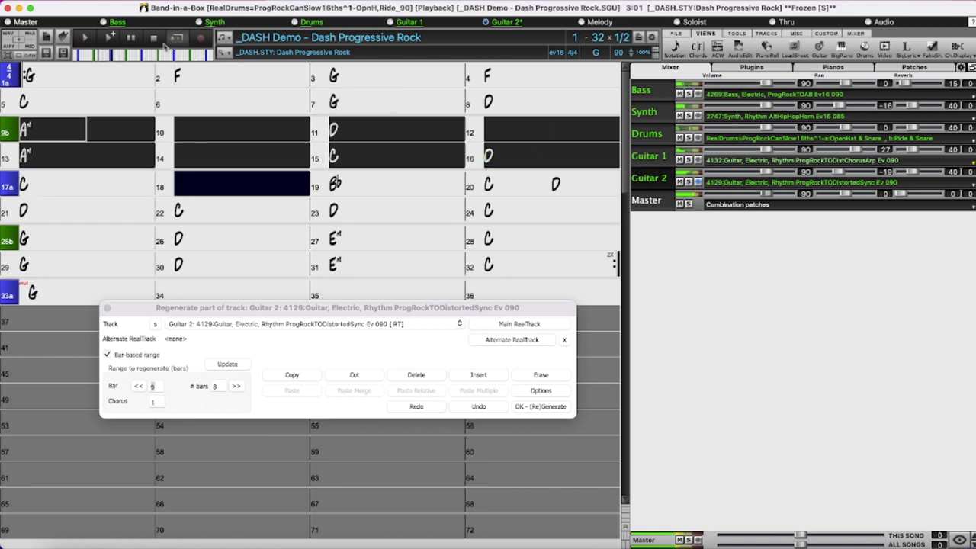
pyautogui.click(127, 131)
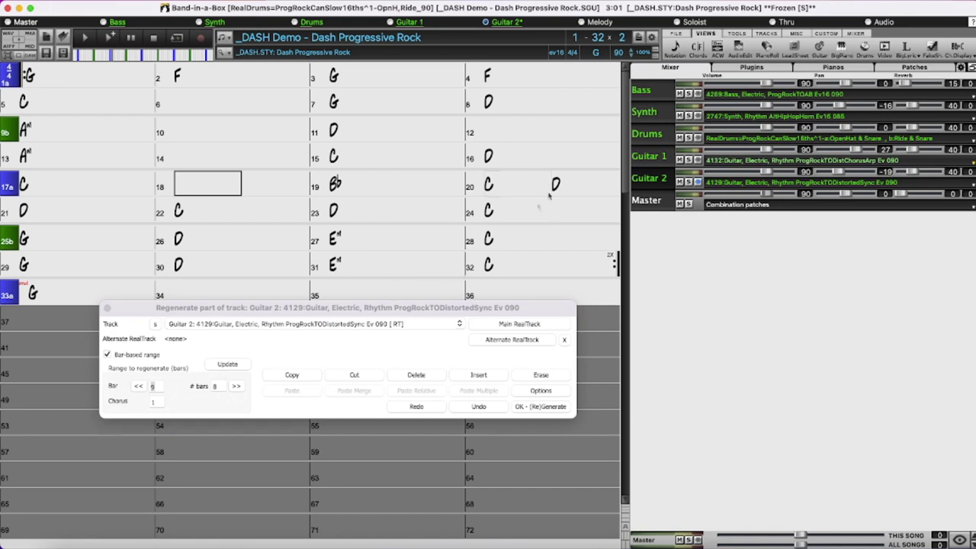
# Switch the regeneration to the Guitar 1 track and generate eight bars starting at bar 9
pyautogui.click(650, 155)
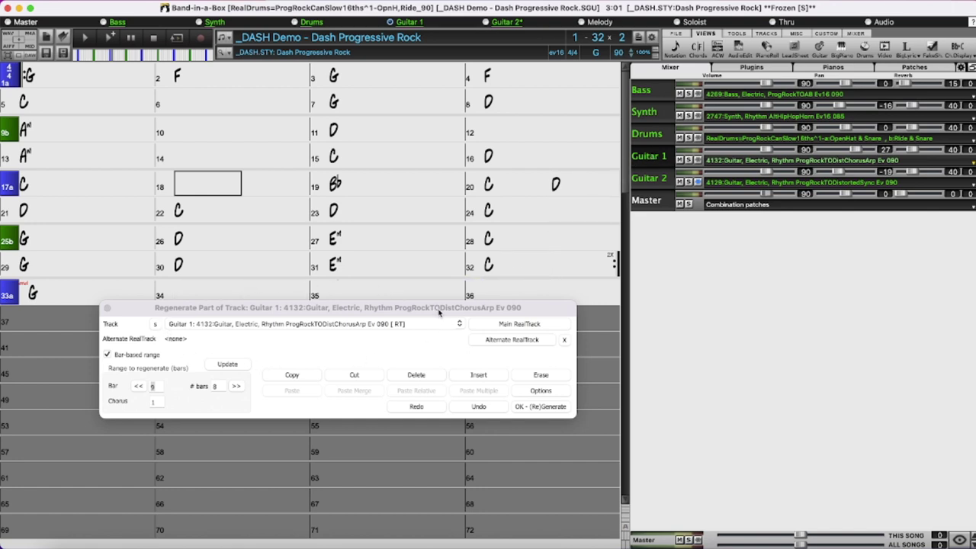
pyautogui.click(544, 408)
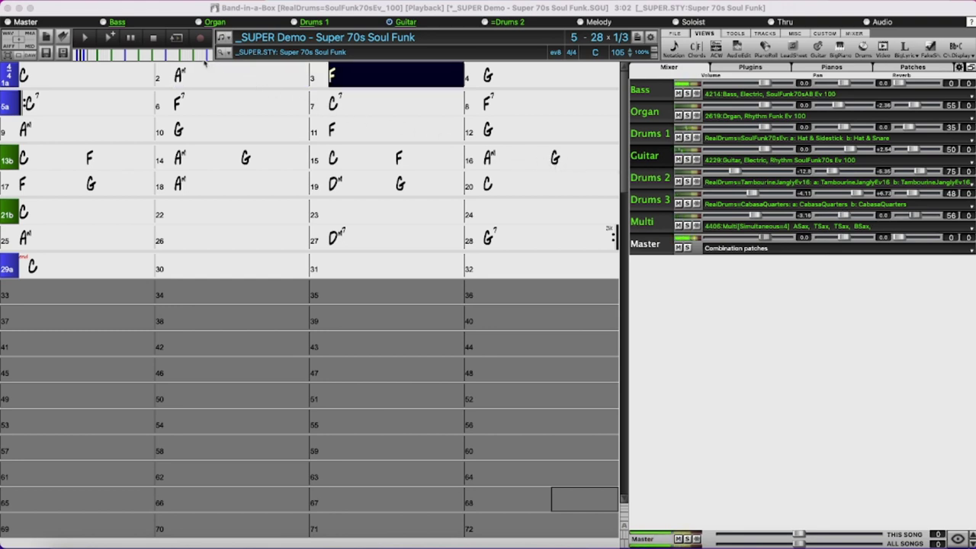
# Stop playback of the Super 70s Soul Funk demo
pyautogui.click(157, 40)
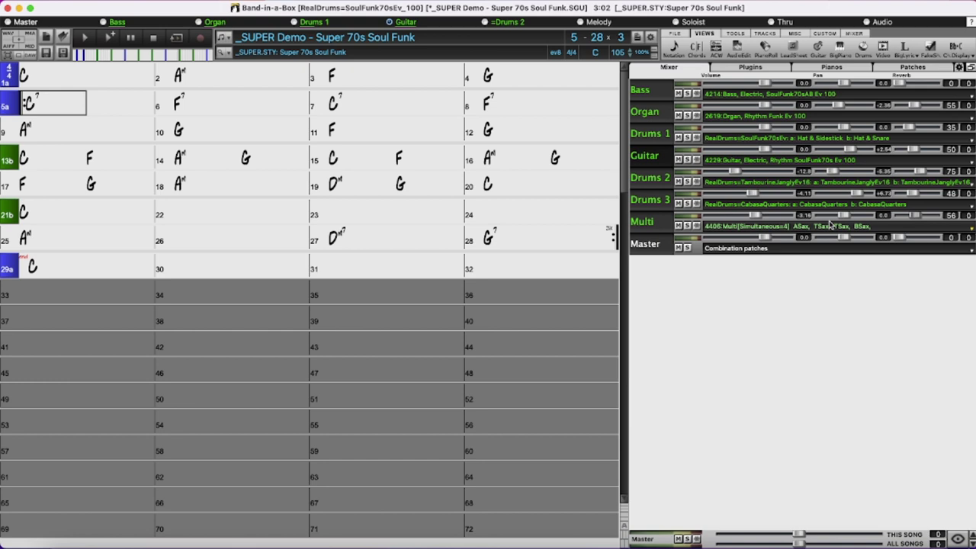
# Play the song from bar 5 to hear the existing saxophone part, and stop playback
pyautogui.doubleClick(55, 102)
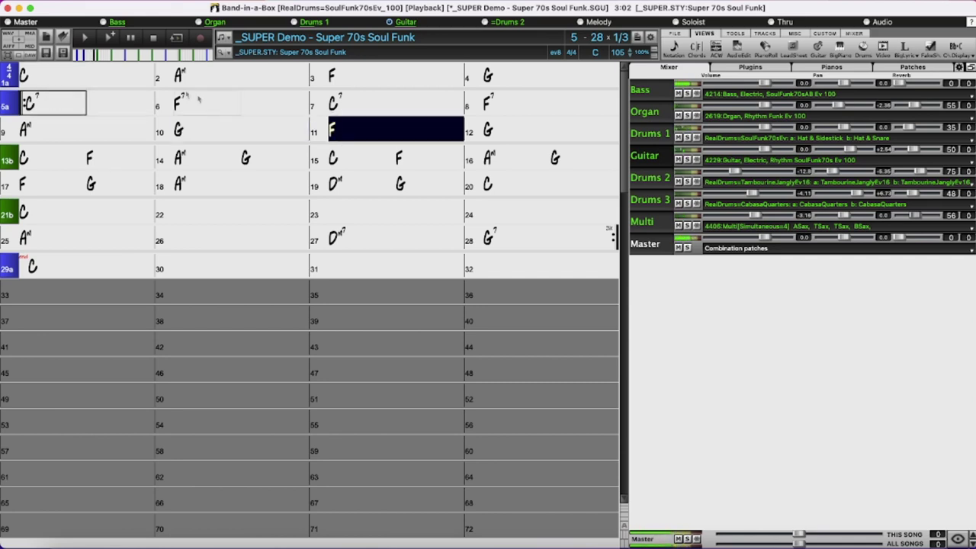
pyautogui.click(152, 39)
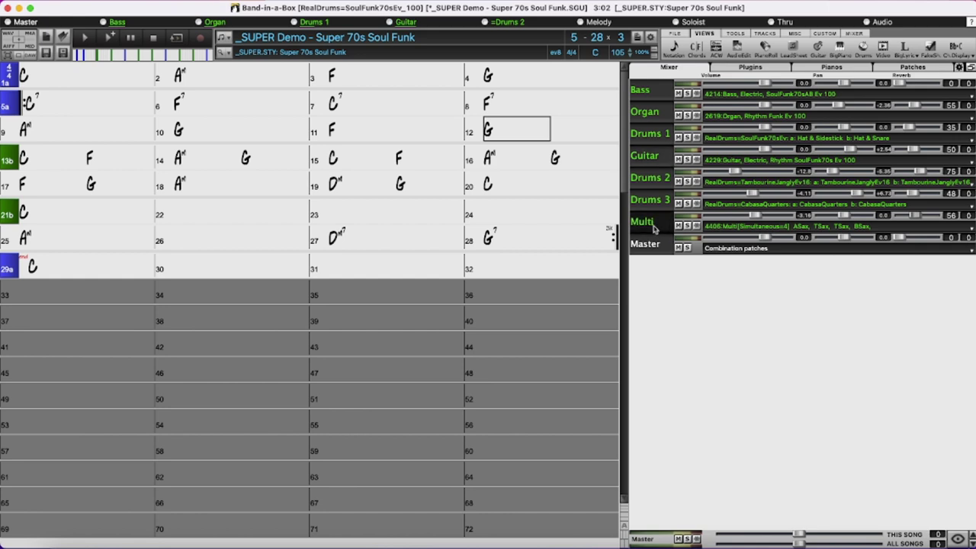
# Select bars 5 to 12 in the chord sheet and open partial regeneration for the Multi track
pyautogui.click(54, 107)
pyautogui.moveTo(55, 106); pyautogui.dragTo(577, 136)
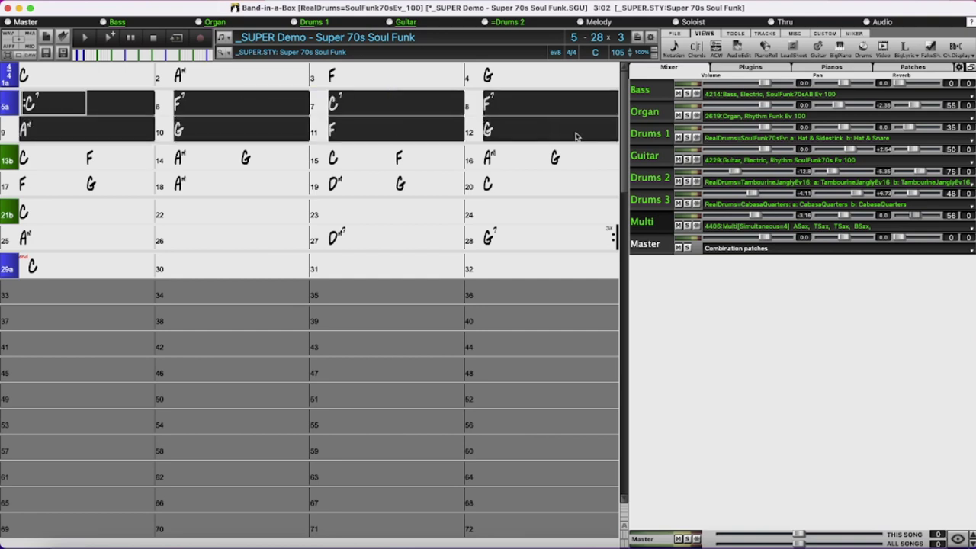
pyautogui.hotkey('ctrl', 'r')
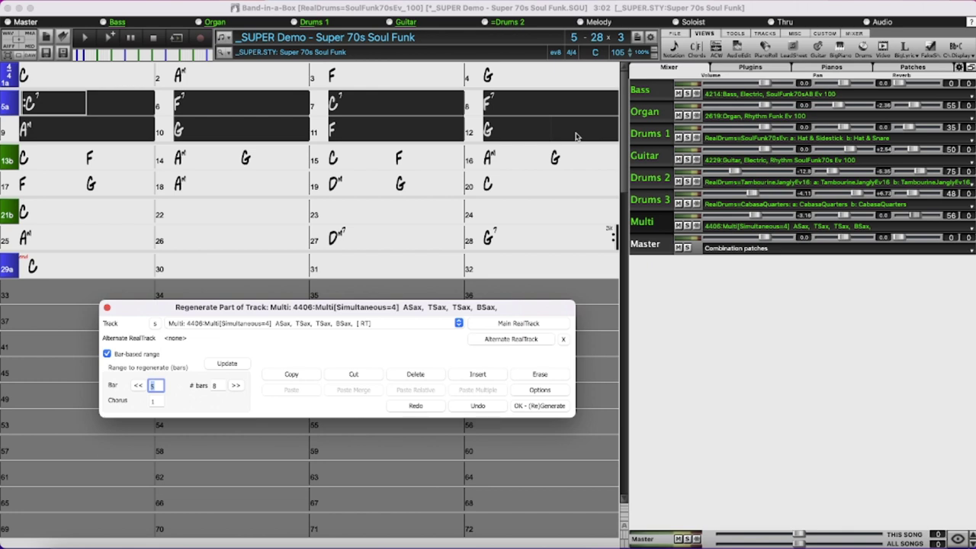
# Choose 4254 Horn Section, Background SoulFunkyChris Ev 105 as the alternate RealTrack, filtering all types by "soul horn section", and regenerate the range
pyautogui.click(511, 339)
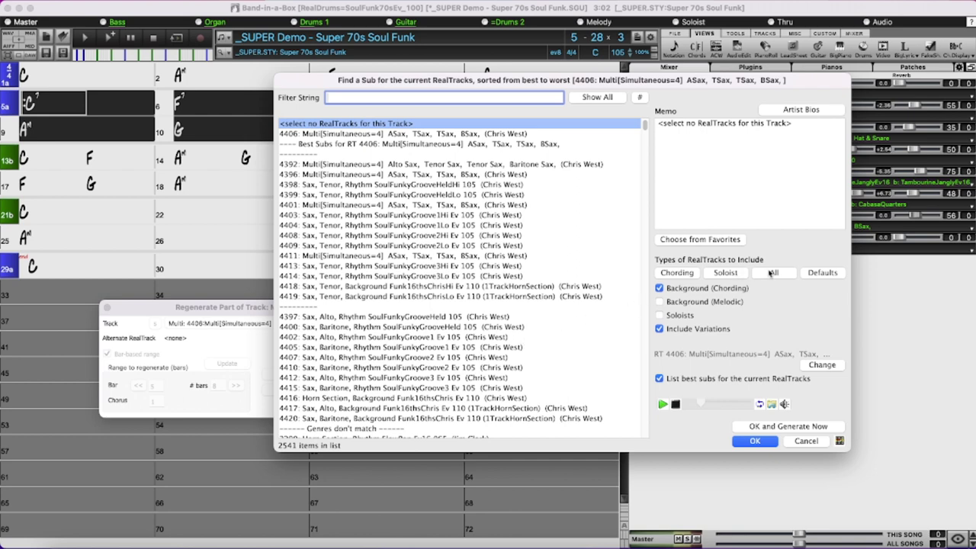
pyautogui.click(775, 273)
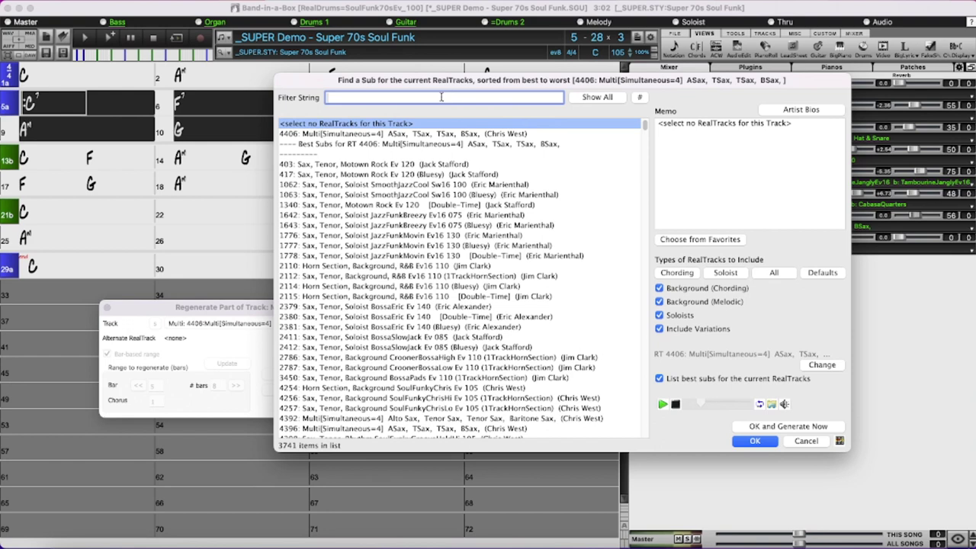
pyautogui.write('soul horn ')
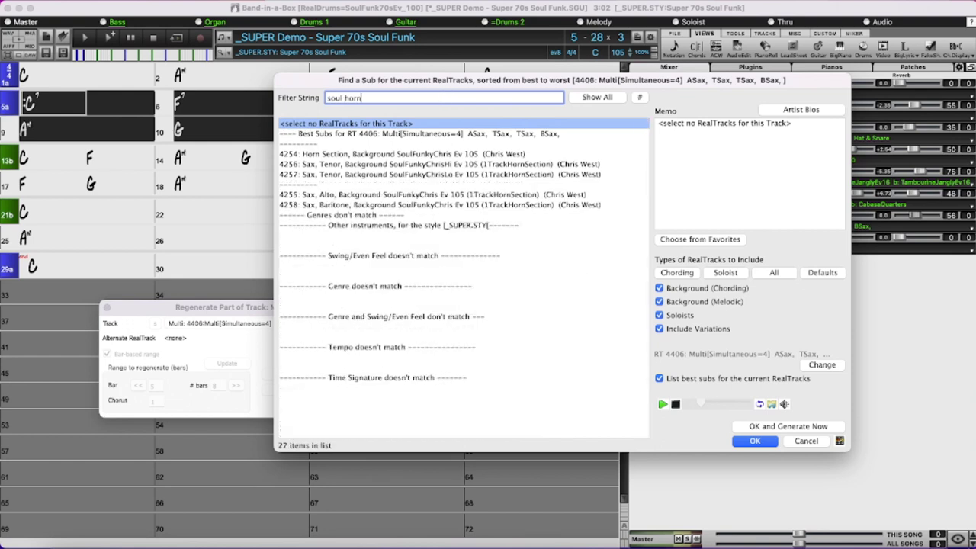
pyautogui.write('section')
pyautogui.click(472, 156)
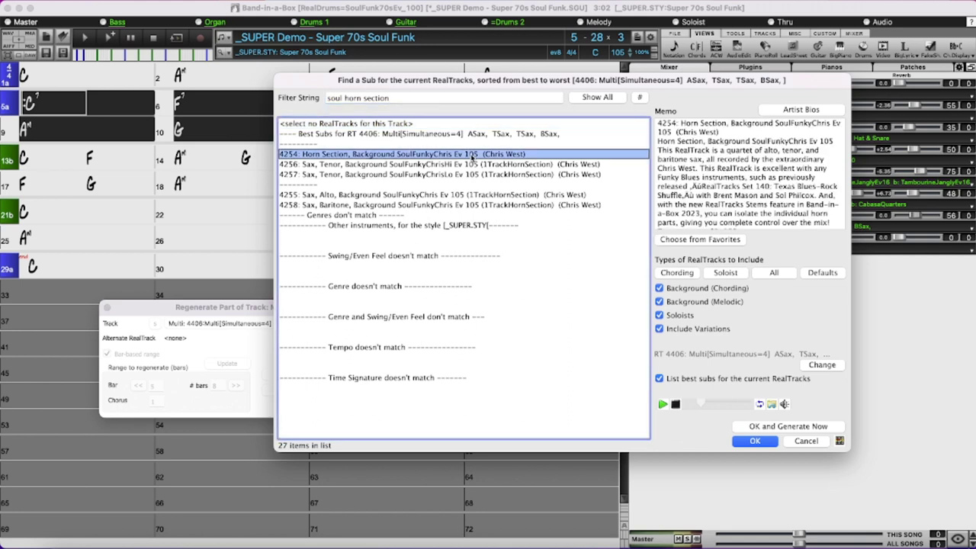
pyautogui.click(766, 445)
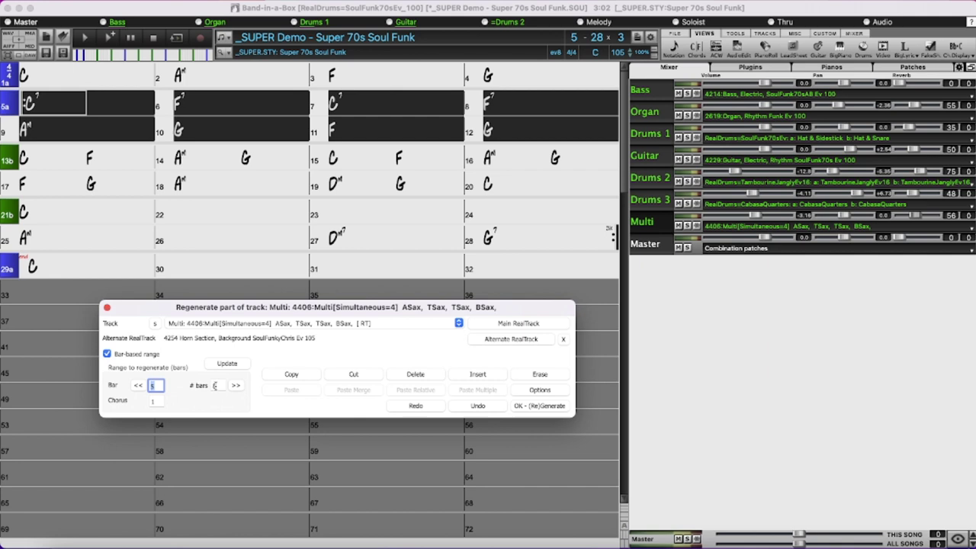
pyautogui.click(539, 407)
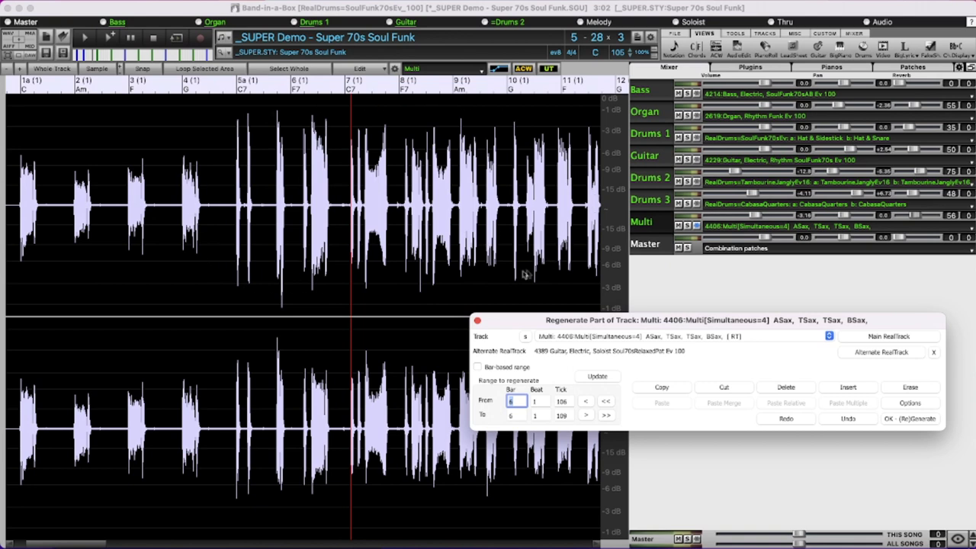
# Audition the Multi track's waveform from the start of bar 8 in the first chorus and stop playback
pyautogui.scroll(-5, 503, 274)
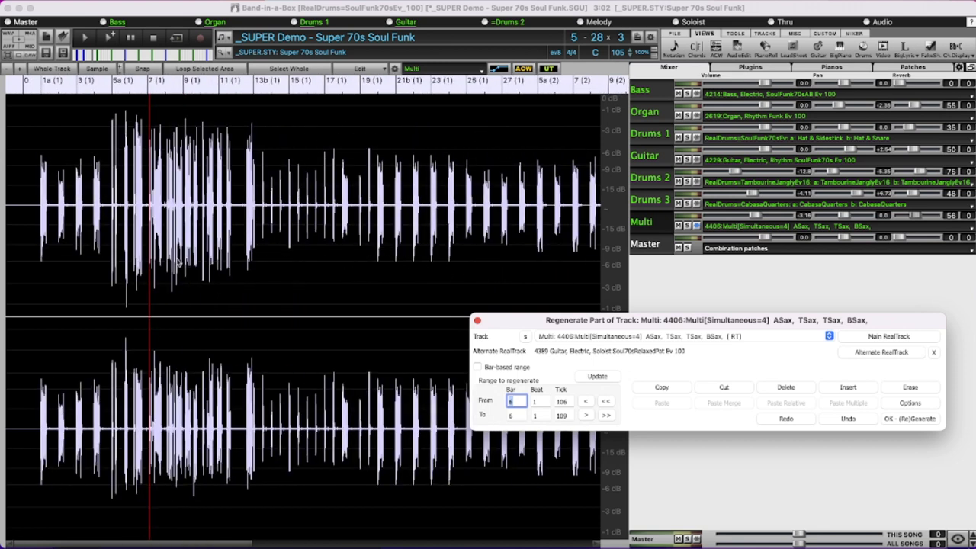
pyautogui.scroll(5, 143, 225)
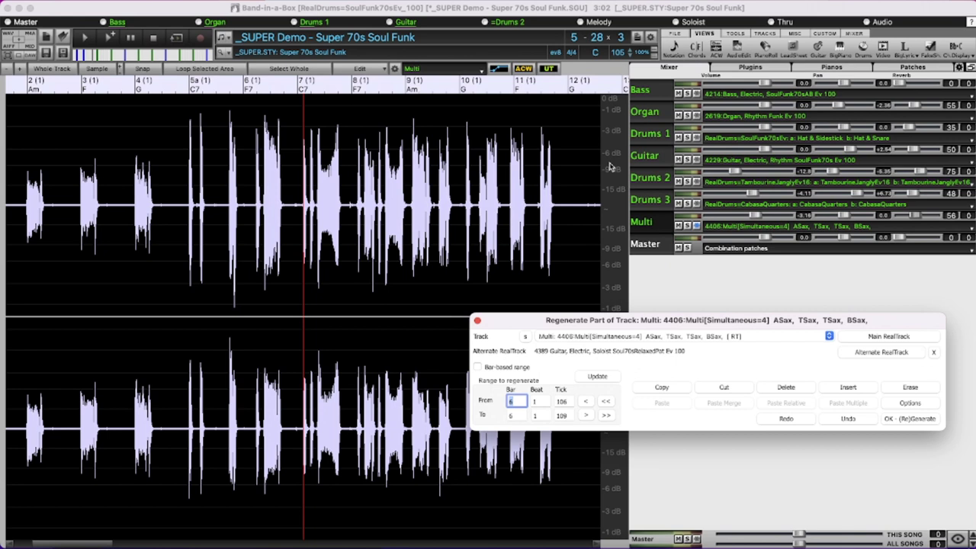
pyautogui.click(351, 183)
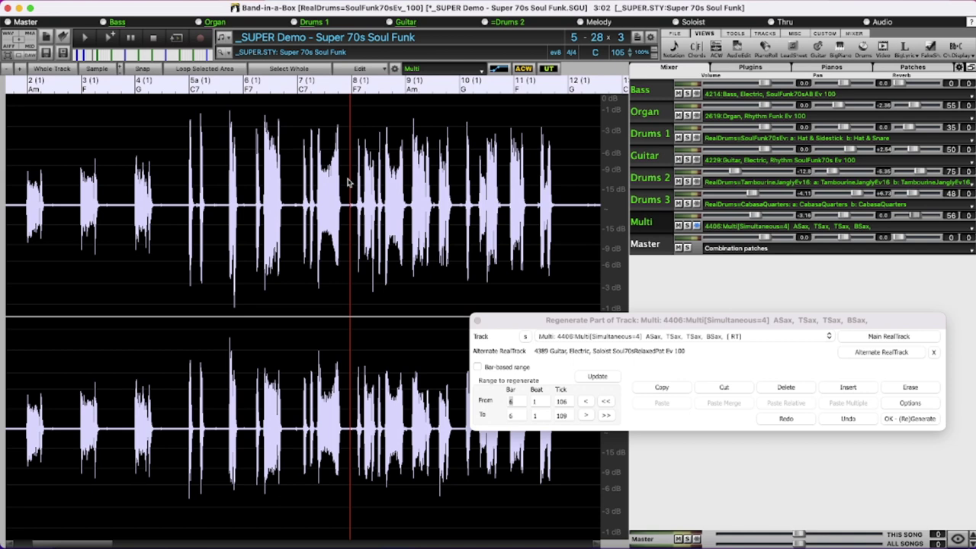
pyautogui.press('space')
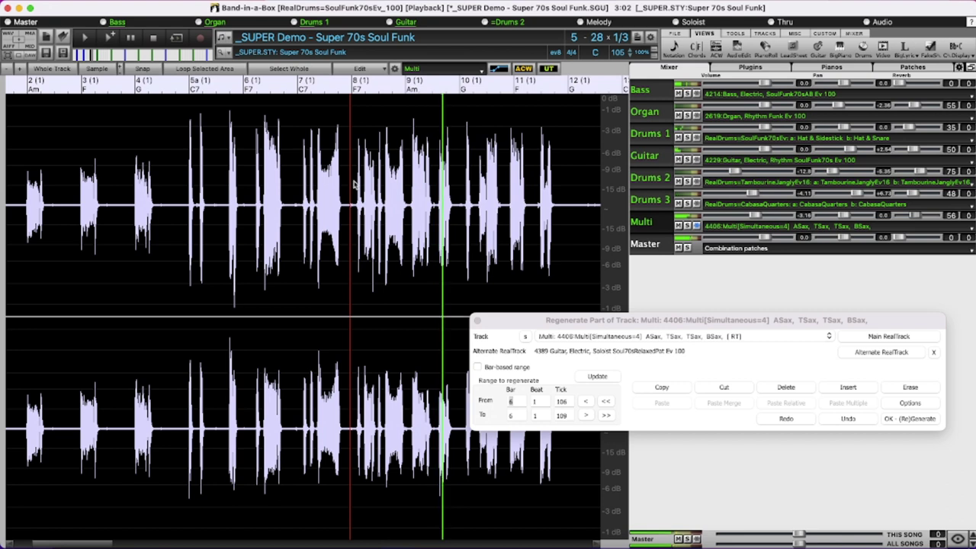
pyautogui.press('space')
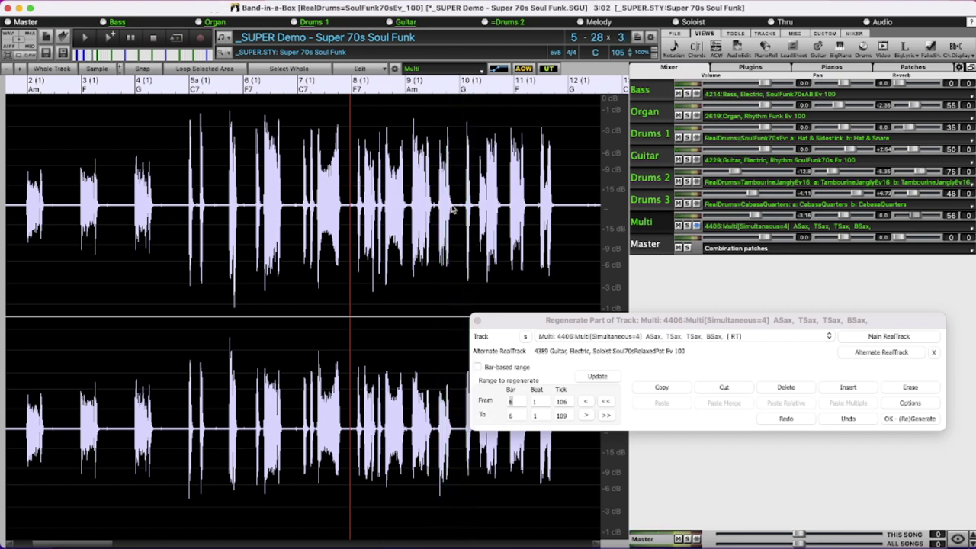
# Copy the horn phrase spanning bars 8 and 9 of the first chorus from the Multi track
pyautogui.moveTo(459, 210); pyautogui.dragTo(362, 211)
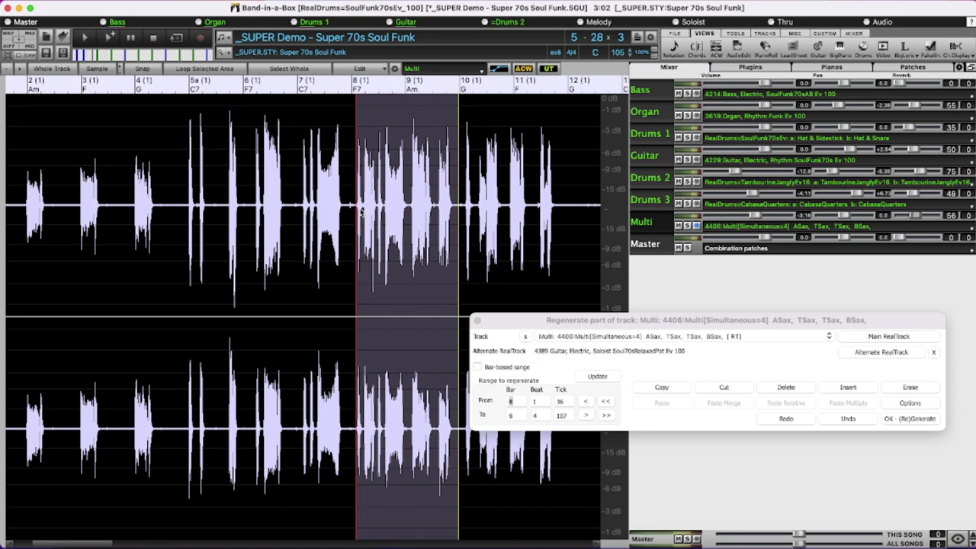
pyautogui.click(663, 388)
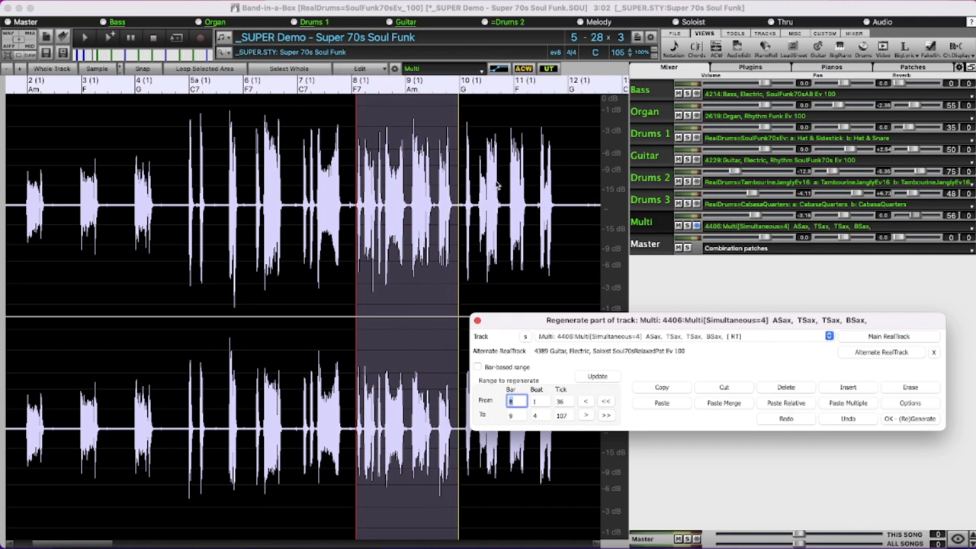
# Locate bar 5 of the second chorus in the Multi waveform and audition the section from there
pyautogui.scroll(-5, 497, 186)
pyautogui.scroll(-4, 497, 185)
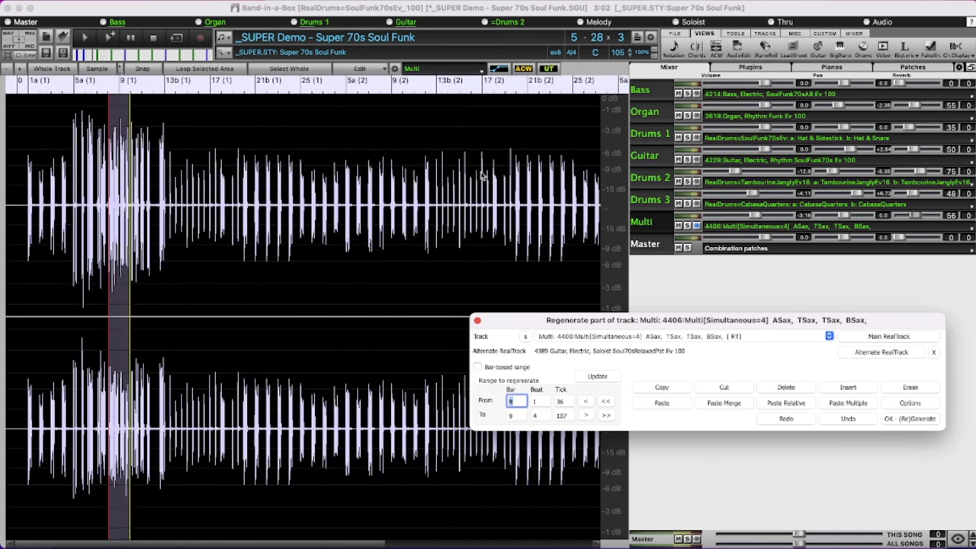
pyautogui.click(398, 169)
pyautogui.scroll(5, 400, 171)
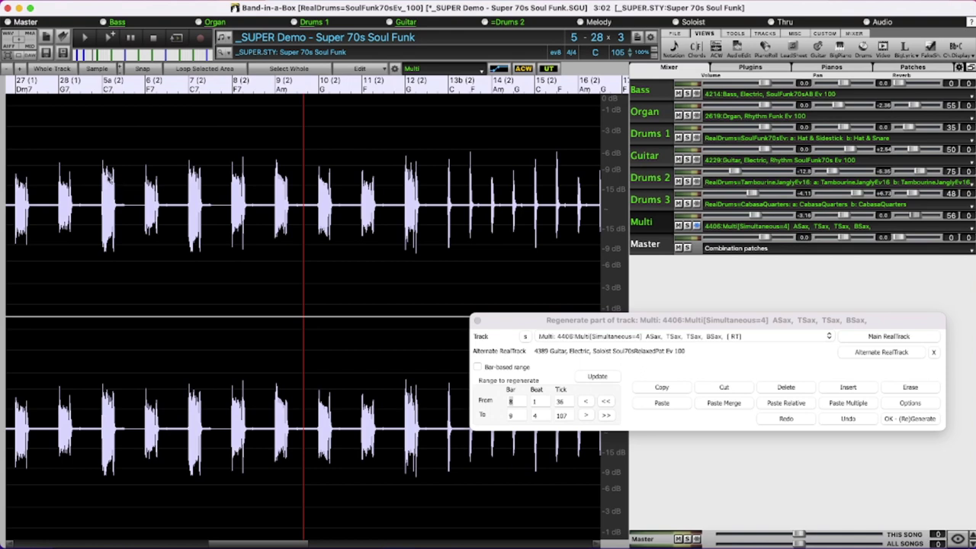
pyautogui.click(101, 188)
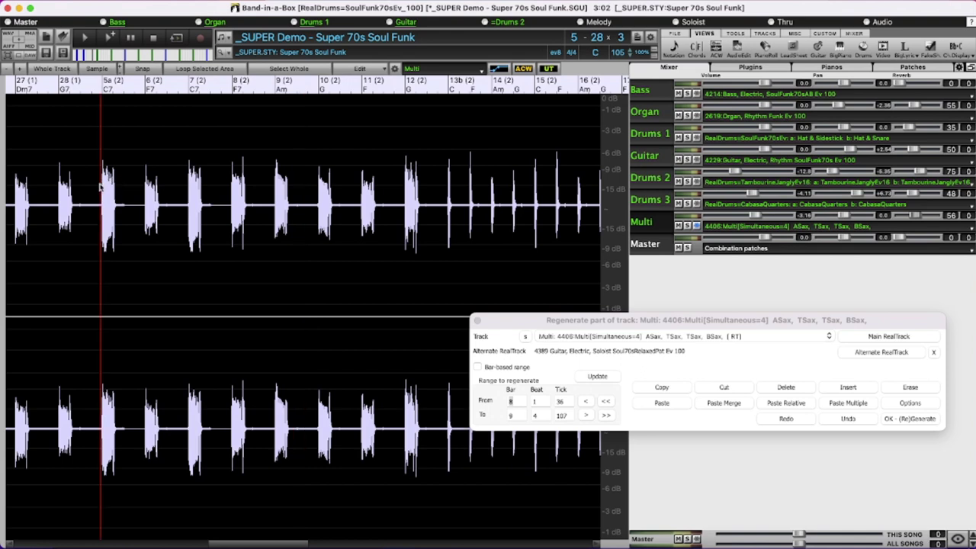
pyautogui.press('space')
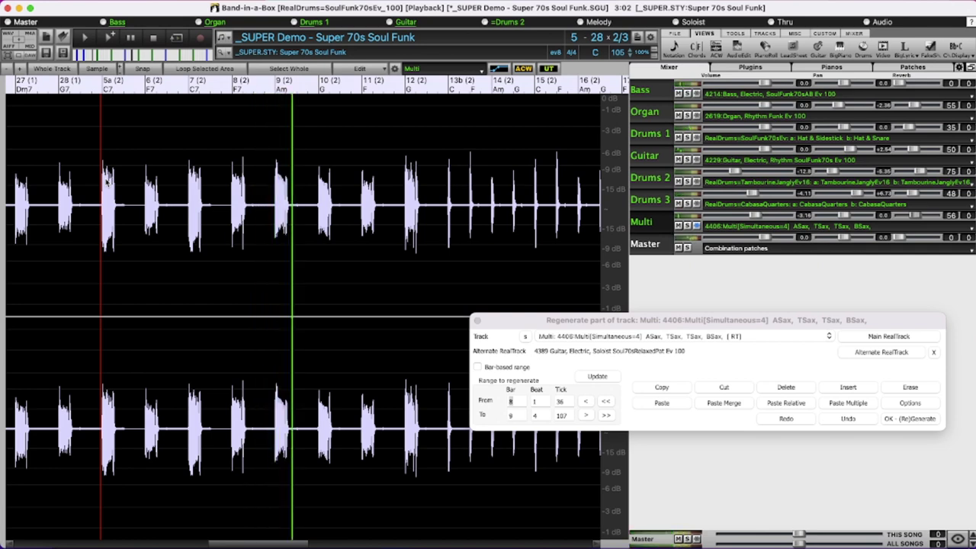
pyautogui.press('space')
# Select bars 8 to 9 of the second chorus and insert the copied horn phrase there with Paste Relative
pyautogui.moveTo(318, 107); pyautogui.dragTo(234, 118)
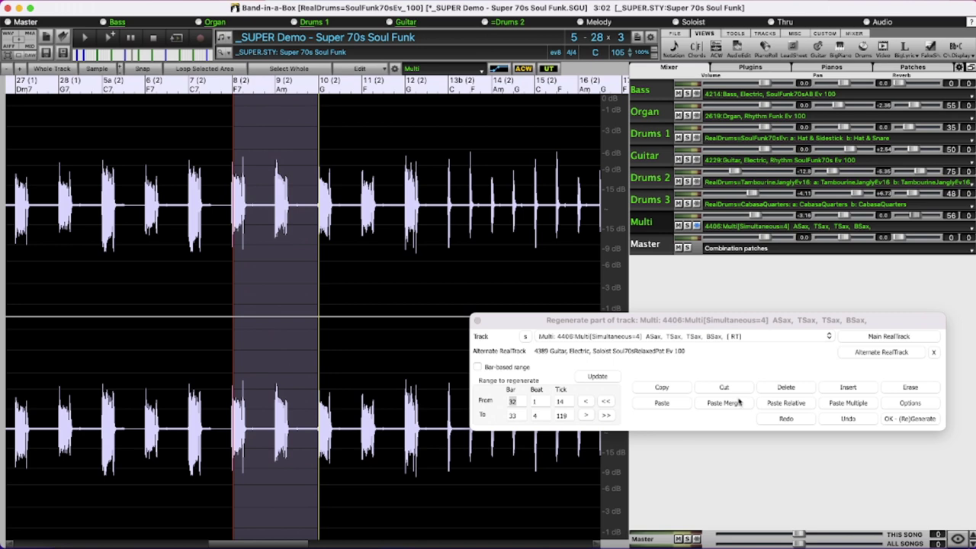
pyautogui.click(767, 406)
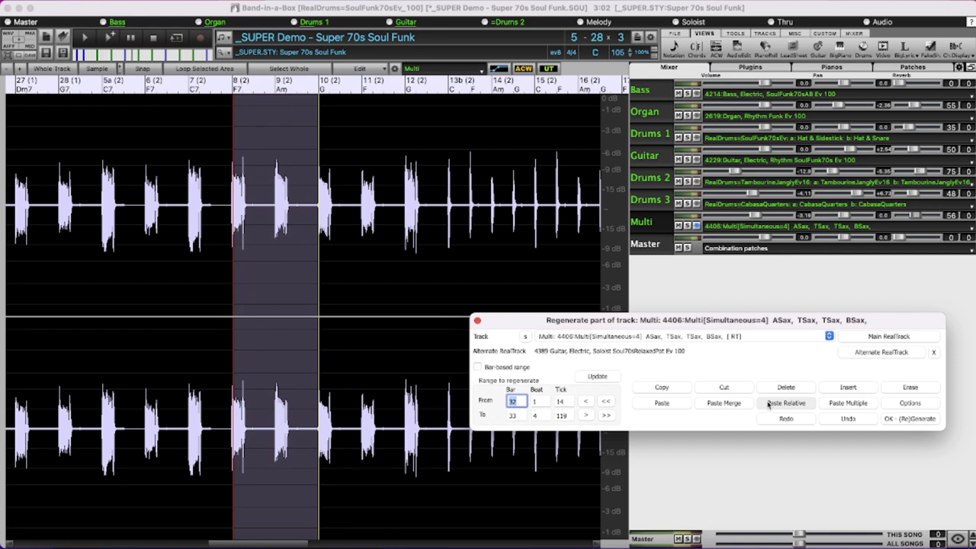
pyautogui.click(767, 404)
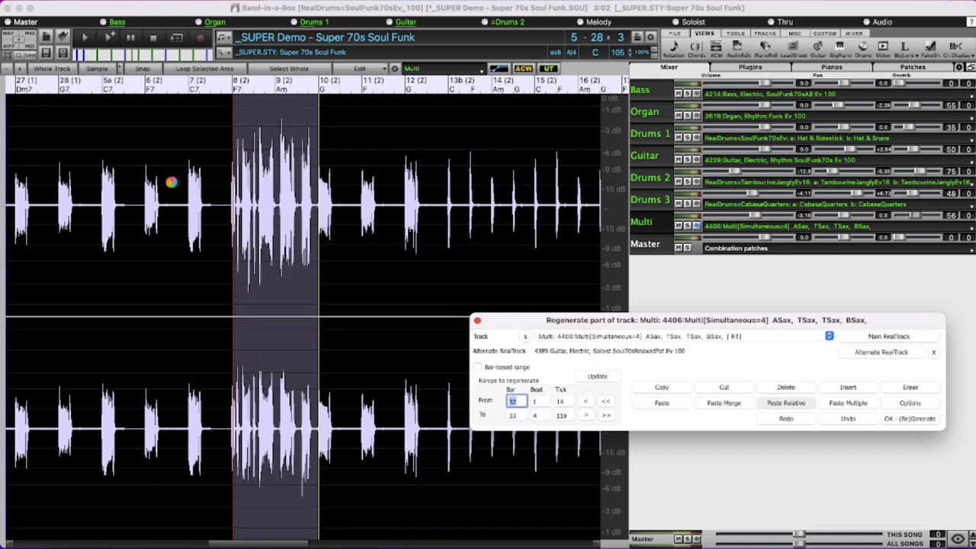
# Audition the pasted horn phrase from just before bar 6 of the second chorus and stop playback
pyautogui.click(139, 189)
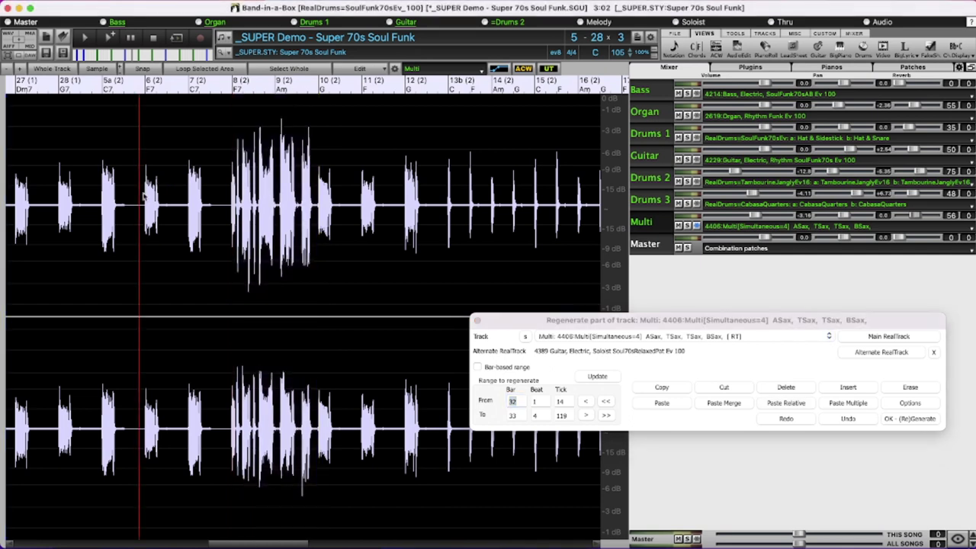
pyautogui.click(141, 176)
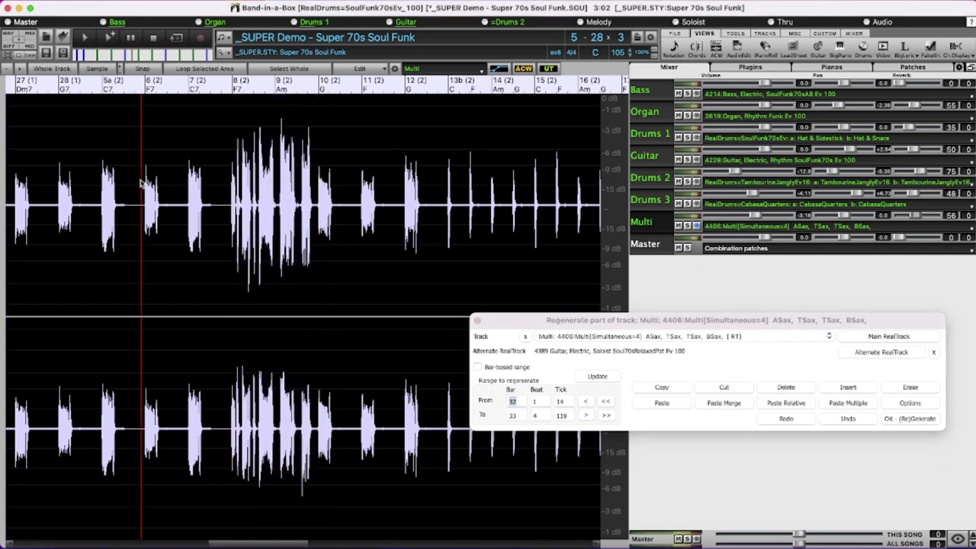
pyautogui.press('space')
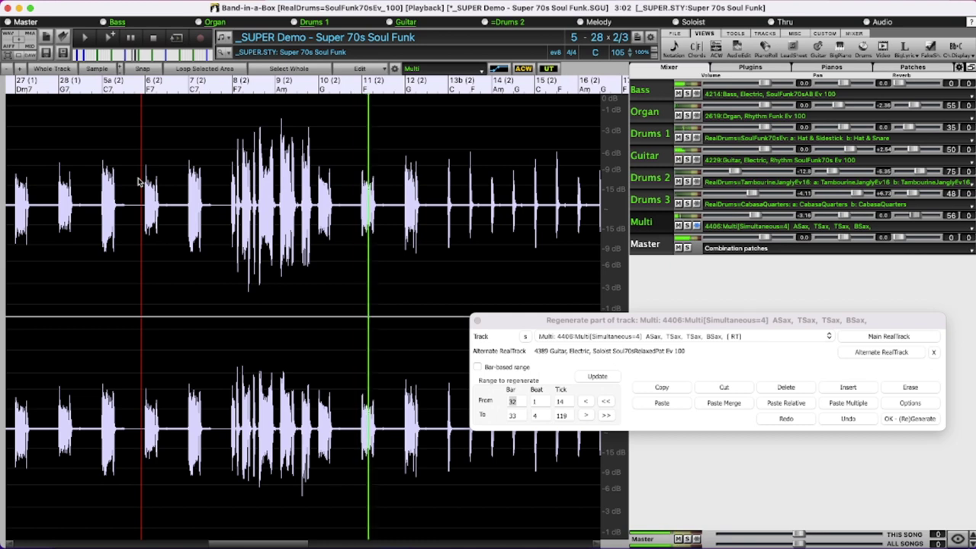
pyautogui.press('space')
# Erase the leftover saxophone hit at the start of bar 8 in the second chorus
pyautogui.click(234, 193)
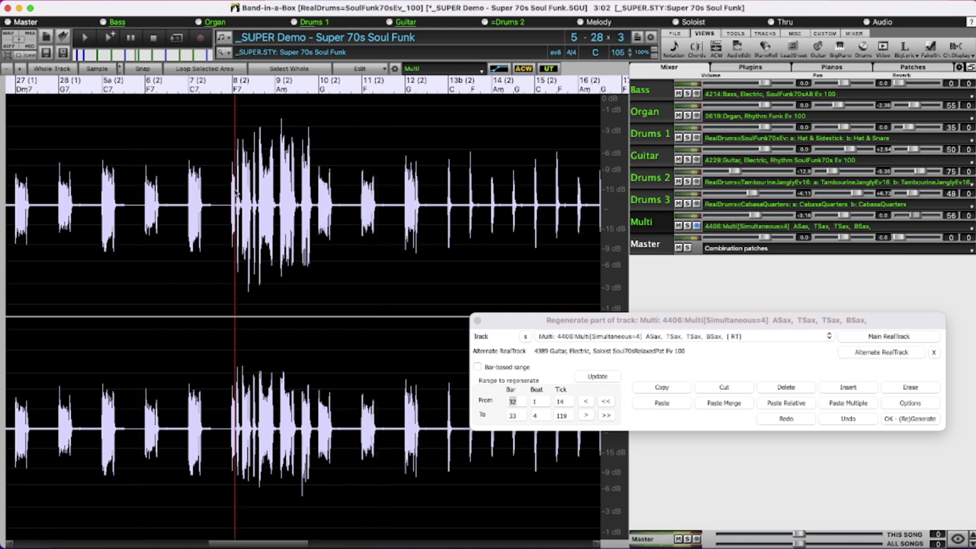
pyautogui.scroll(5, 236, 195)
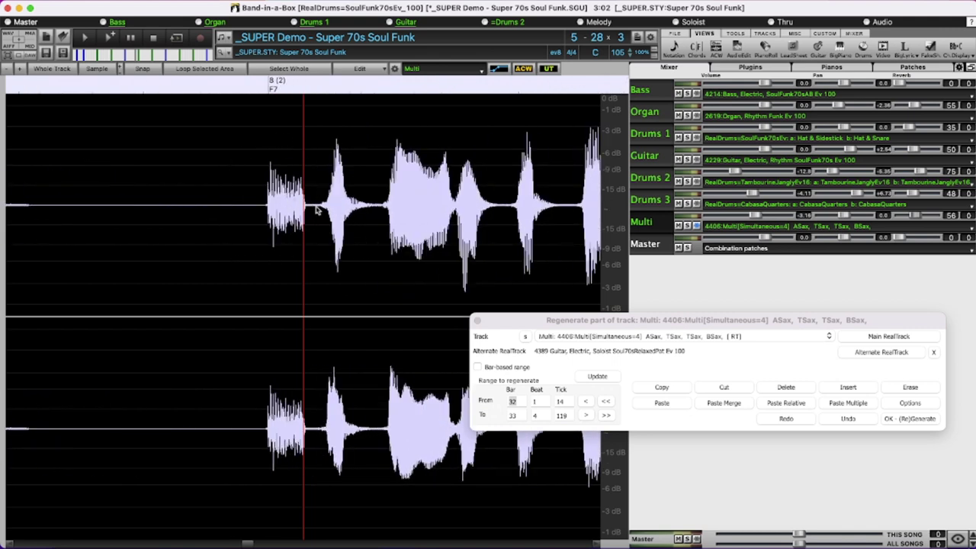
pyautogui.moveTo(316, 211); pyautogui.dragTo(259, 212)
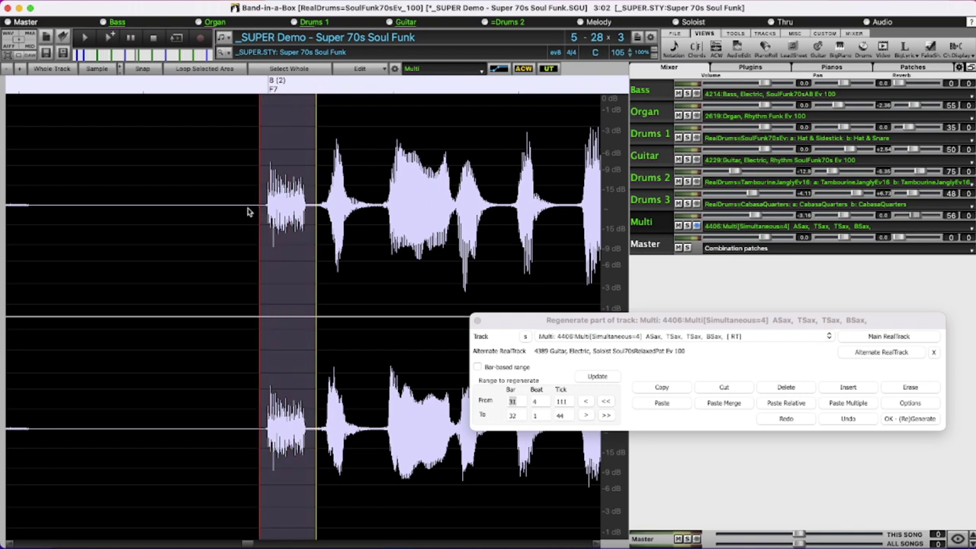
pyautogui.click(917, 389)
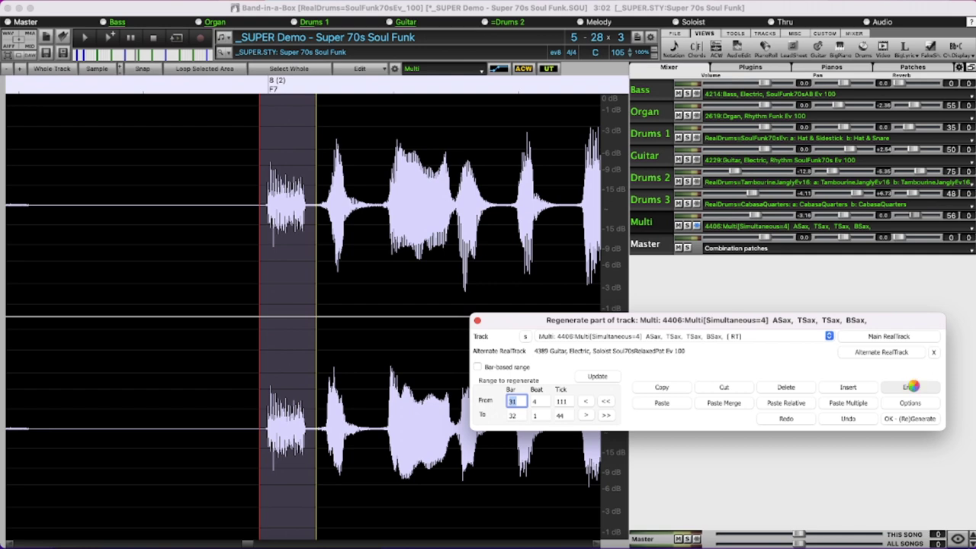
pyautogui.click(911, 387)
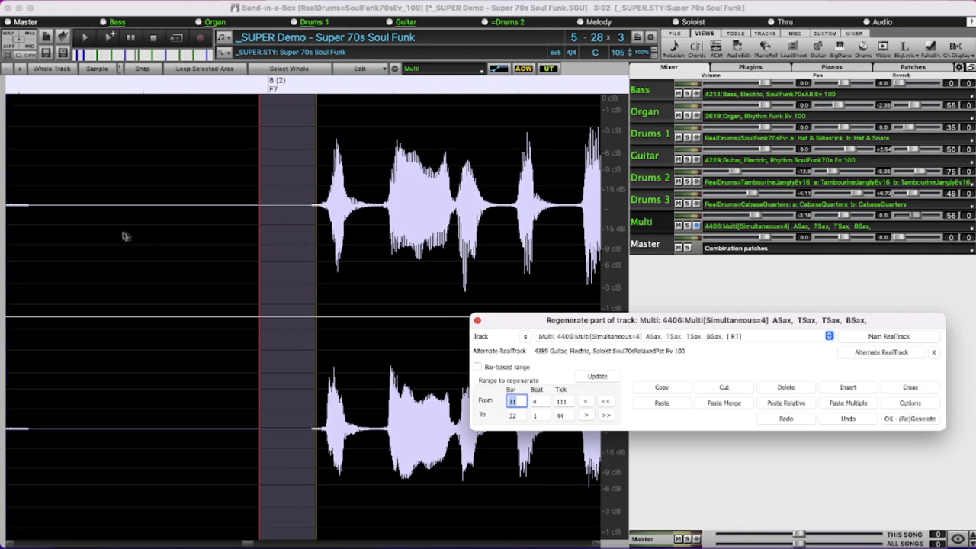
# Play the edited passage from the middle of bar 6 in the second chorus
pyautogui.click(98, 228)
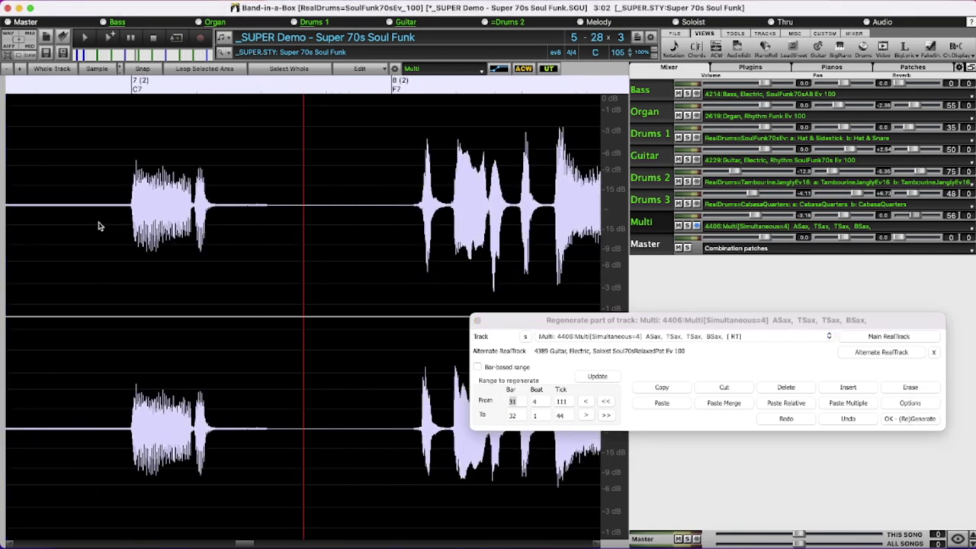
pyautogui.doubleClick(231, 204)
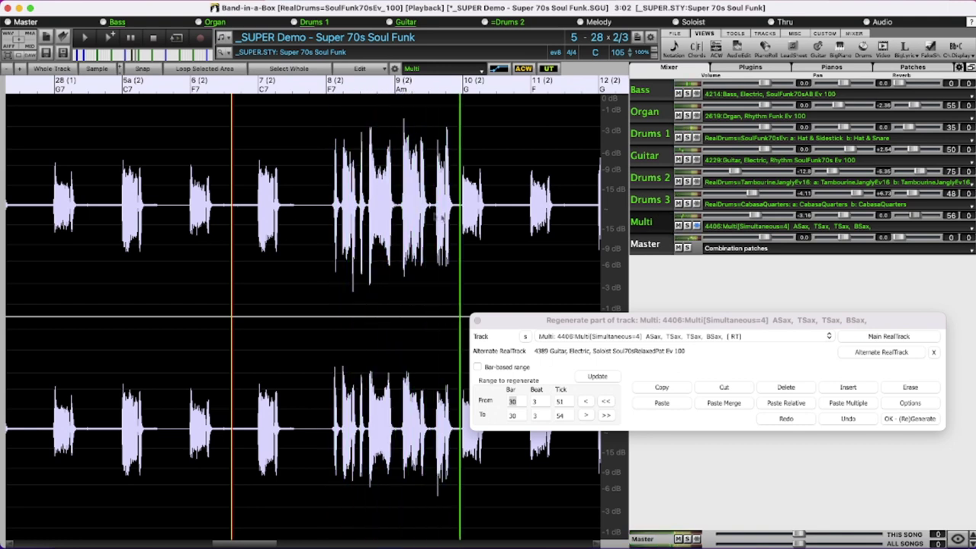
# Erase the last horn hit at the end of bar 9 in the second chorus and play from just before bar 28
pyautogui.click(460, 211)
pyautogui.moveTo(460, 210); pyautogui.dragTo(435, 213)
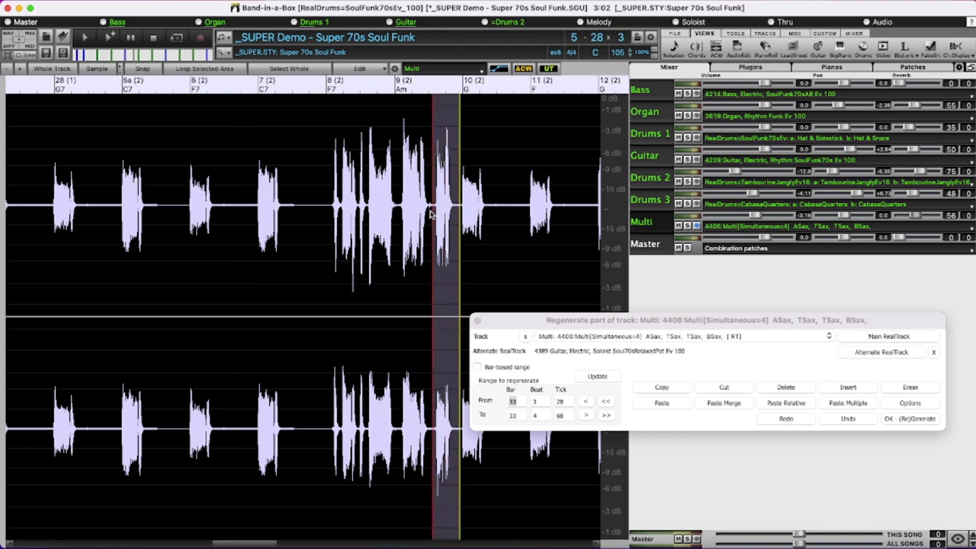
pyautogui.click(919, 394)
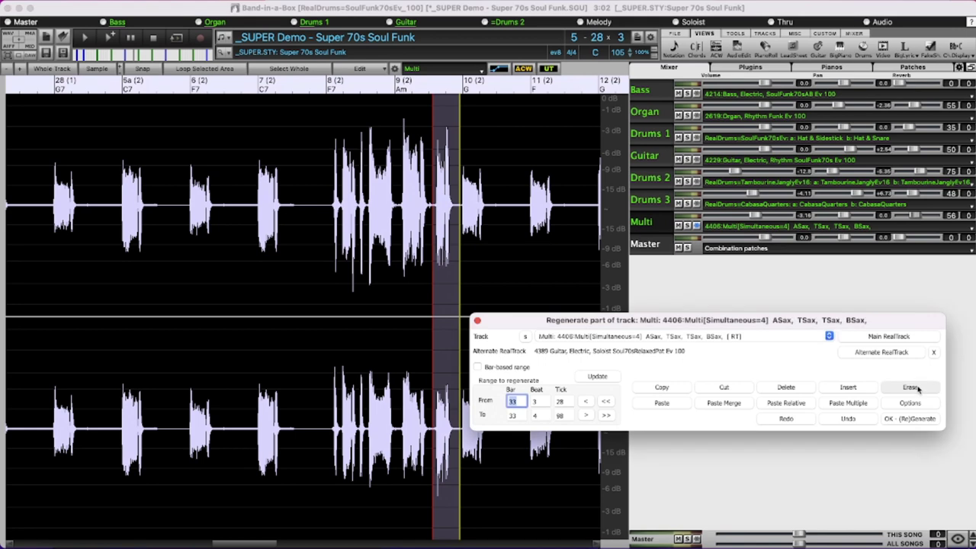
pyautogui.click(42, 213)
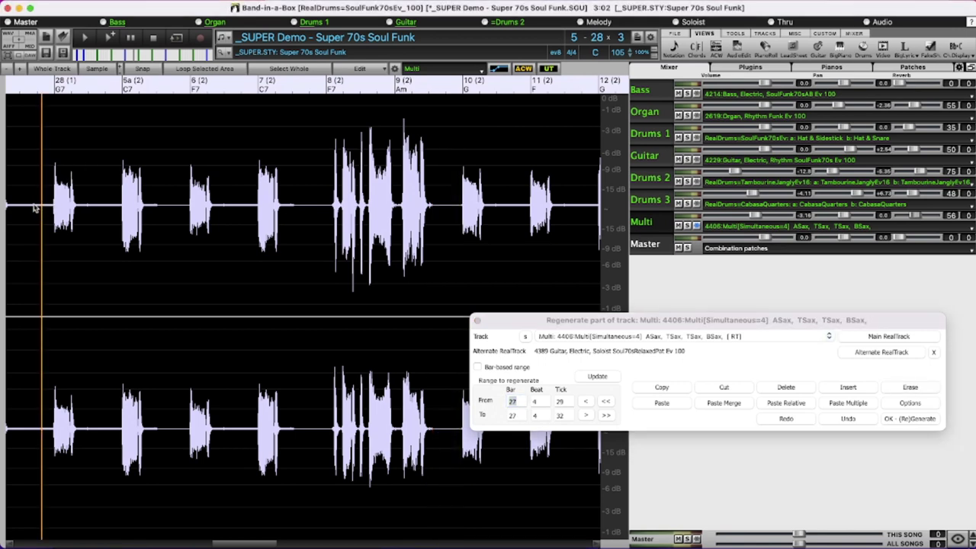
pyautogui.press('space')
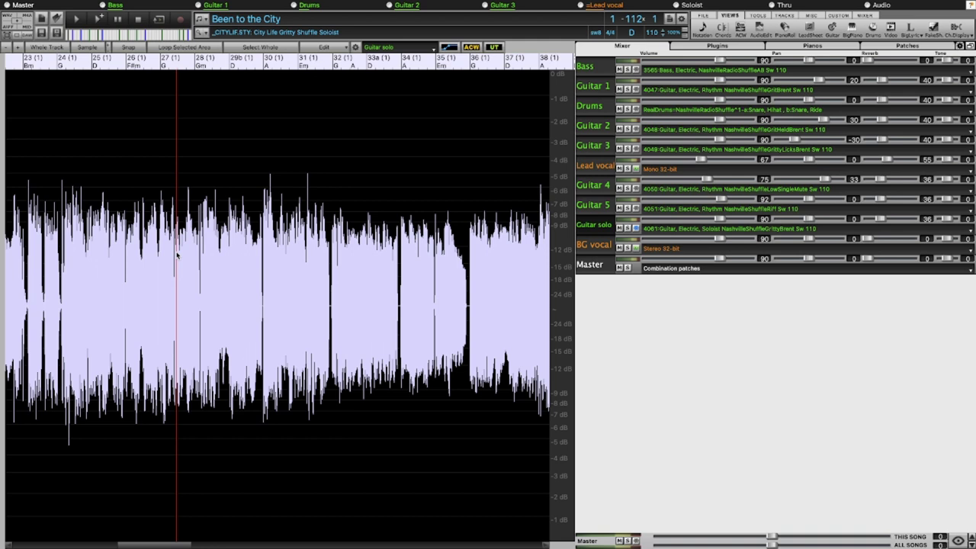
# Select bars 27 to 33 of the Guitar solo track and regenerate that range twice, stopping playback between takes
pyautogui.press('space')
pyautogui.moveTo(400, 347); pyautogui.dragTo(170, 351)
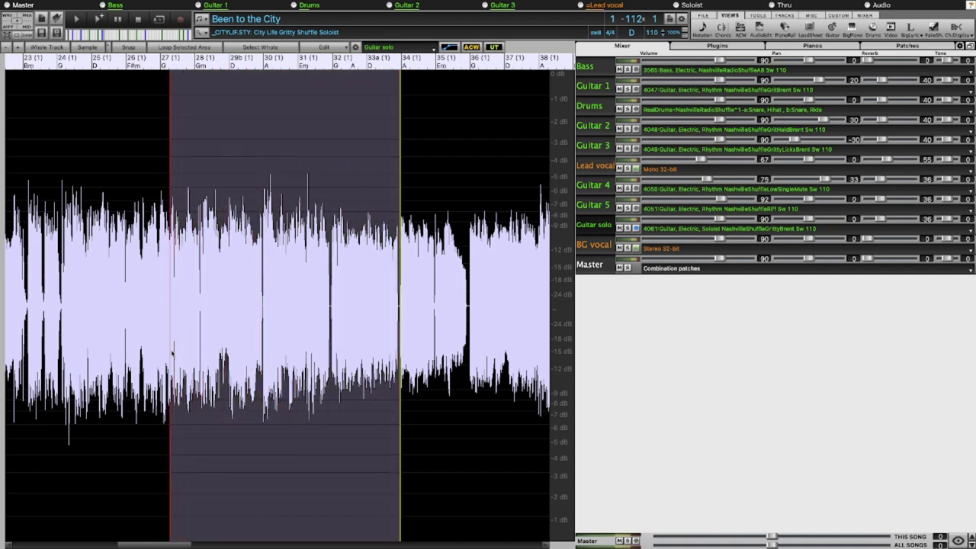
pyautogui.doubleClick(172, 353)
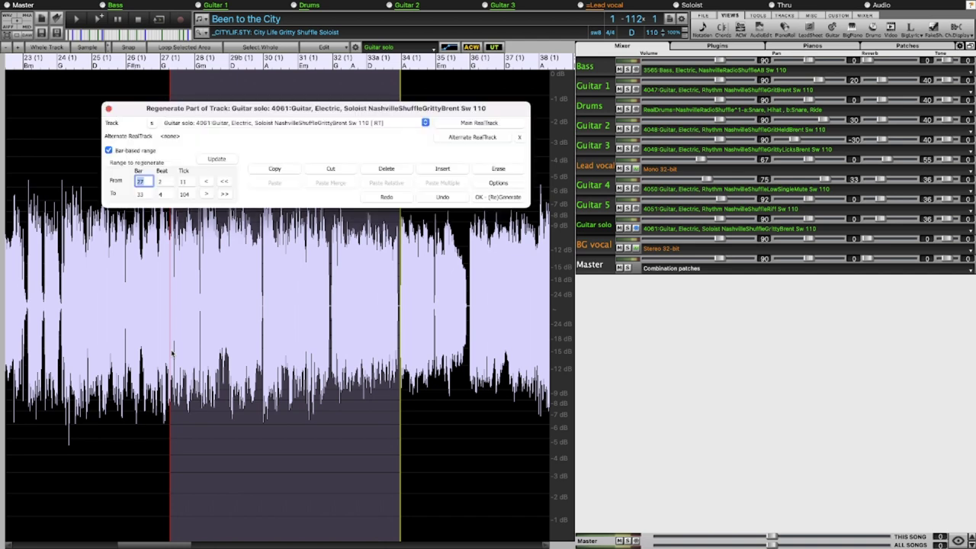
pyautogui.moveTo(135, 109); pyautogui.dragTo(515, 80)
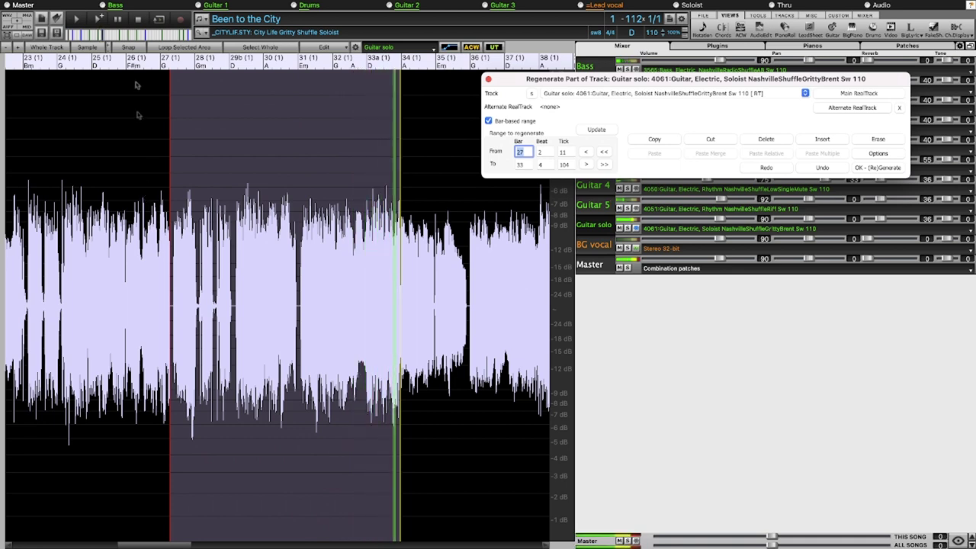
pyautogui.click(144, 21)
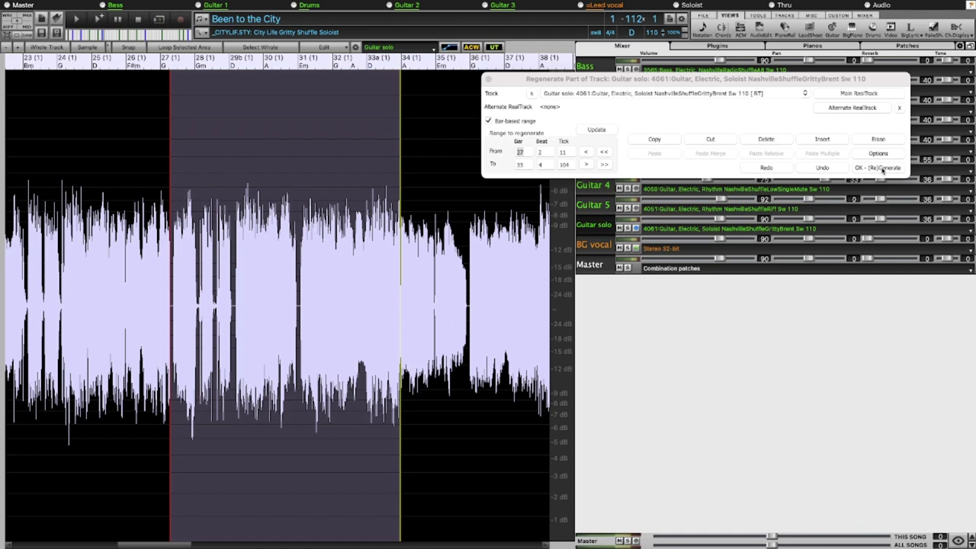
pyautogui.click(883, 169)
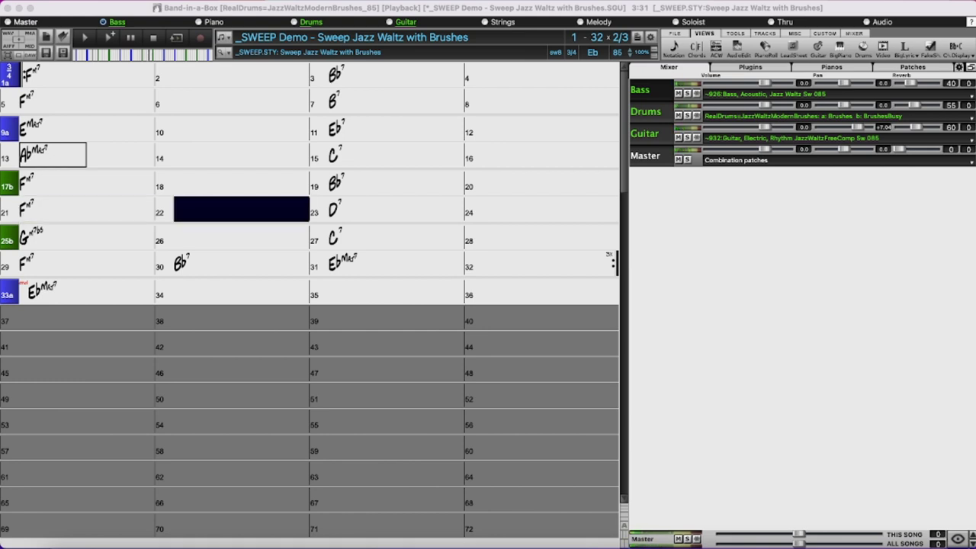
# Stop playback and open the Bass track in the Piano Roll around bars 7 to 9
pyautogui.click(159, 37)
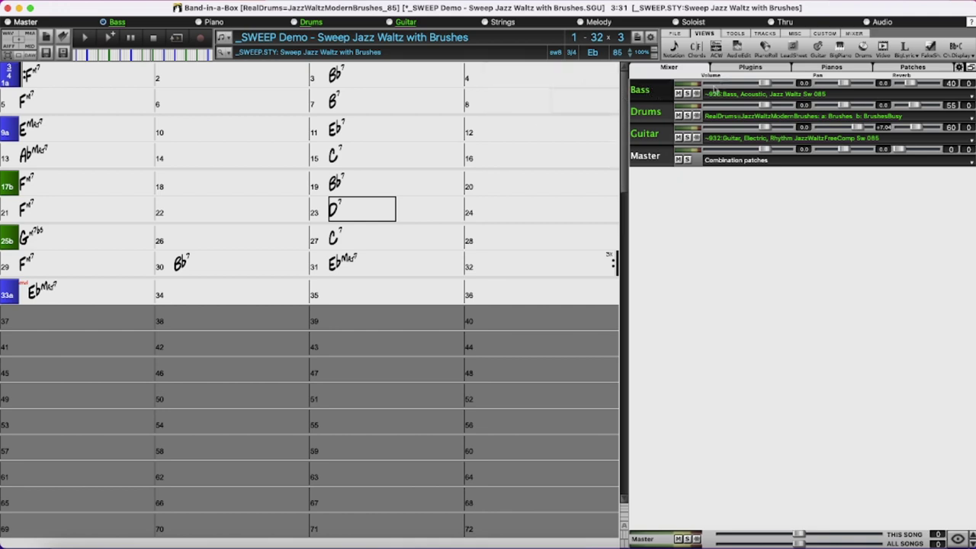
pyautogui.click(765, 47)
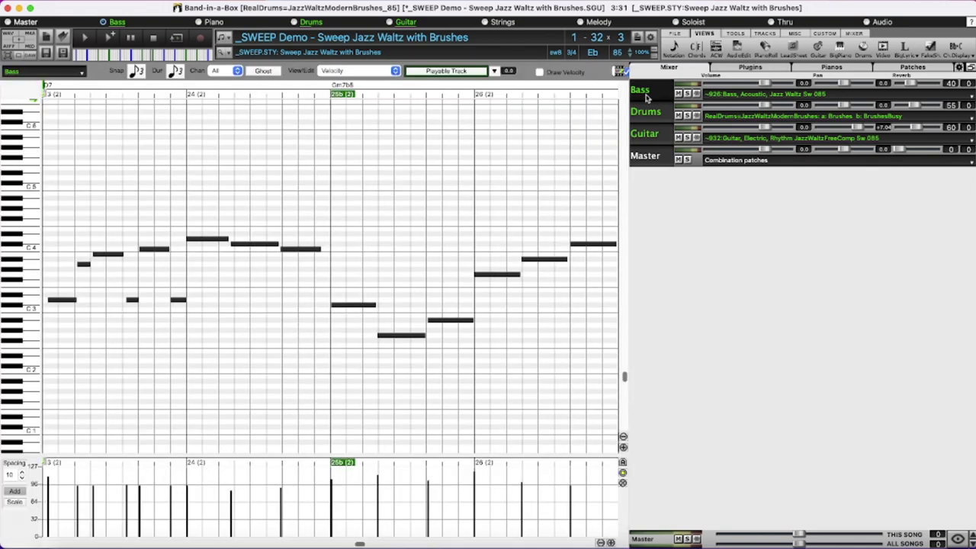
pyautogui.hscroll(3, 297, 172)
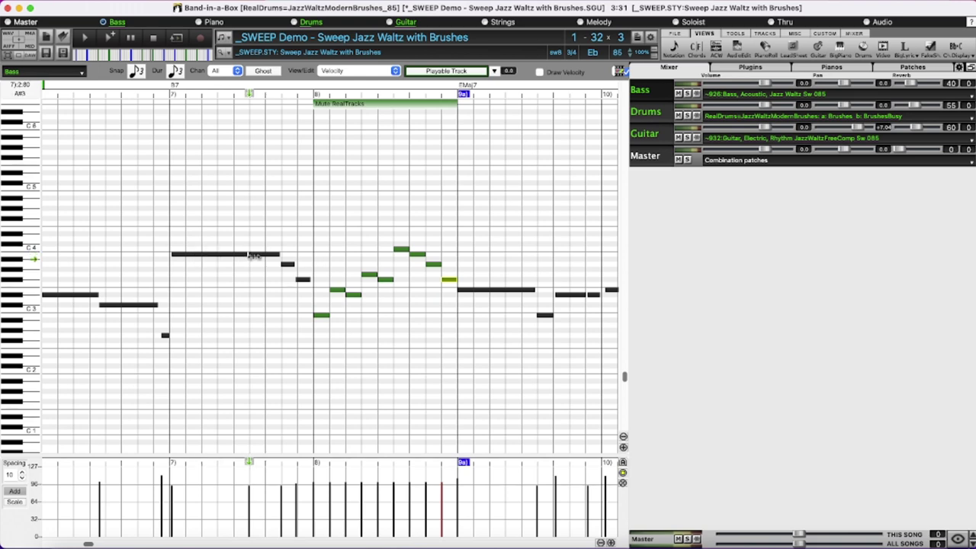
# Audition the added bass fill in bar 8, playing from bar 6 and again from bar 7, and stop playback
pyautogui.doubleClick(51, 89)
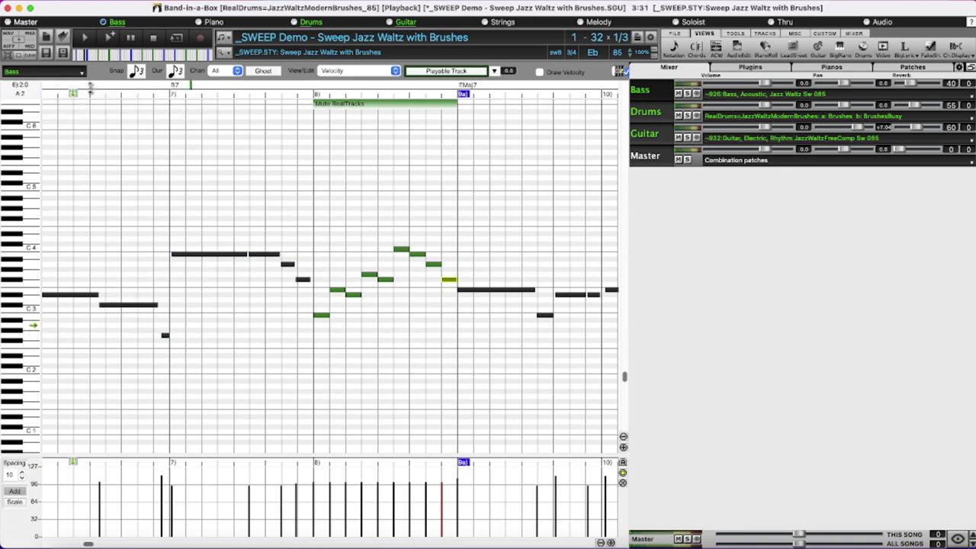
pyautogui.click(155, 38)
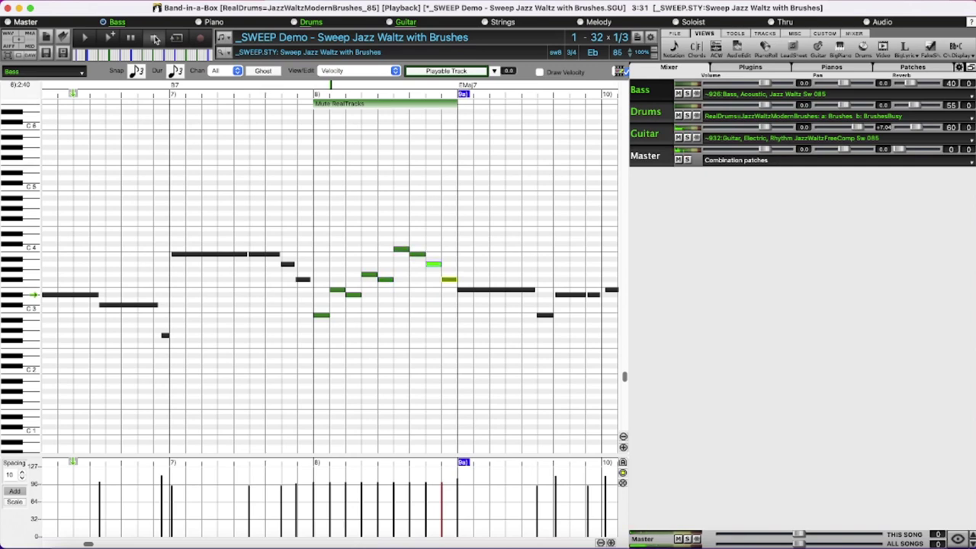
pyautogui.click(155, 38)
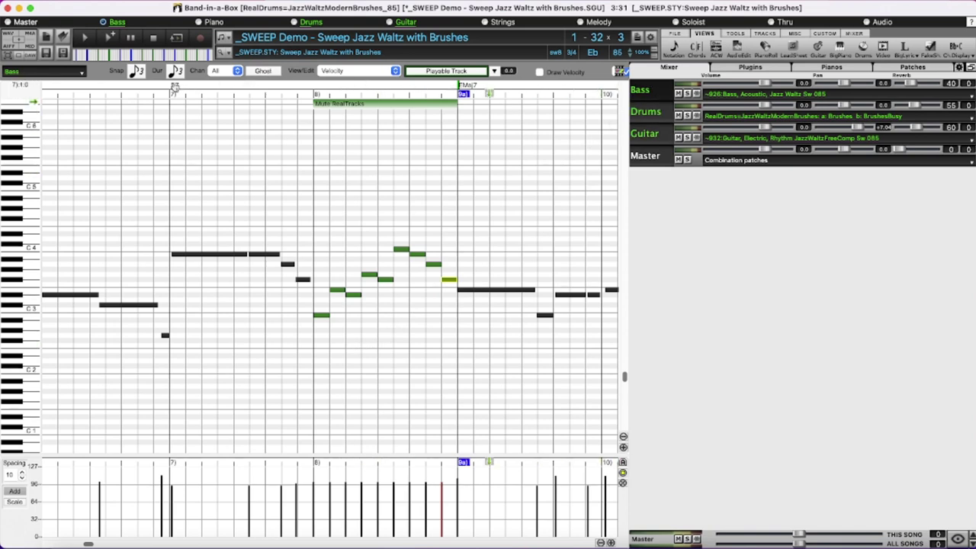
pyautogui.click(195, 85)
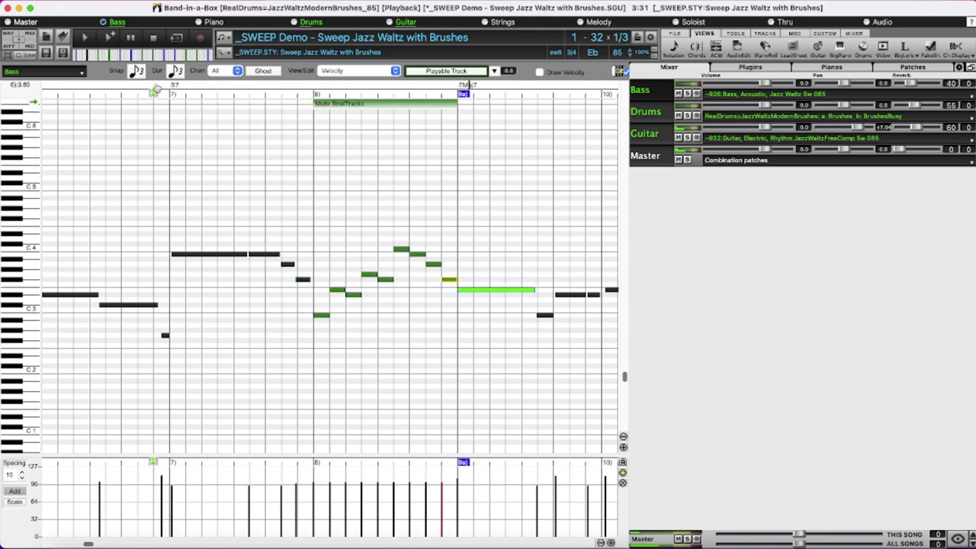
pyautogui.click(159, 36)
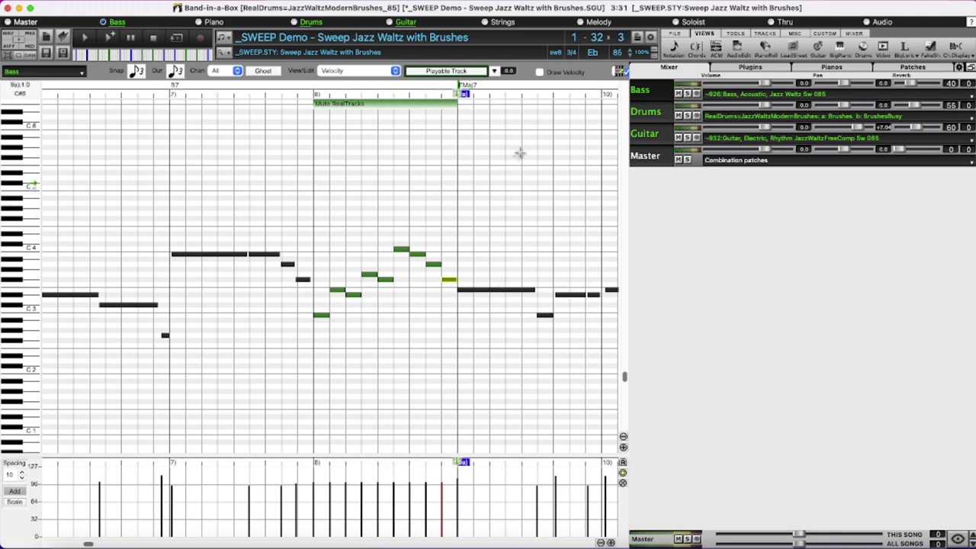
# Display the Drums track as notation from bar 9 and return it to the Piano Roll
pyautogui.click(653, 114)
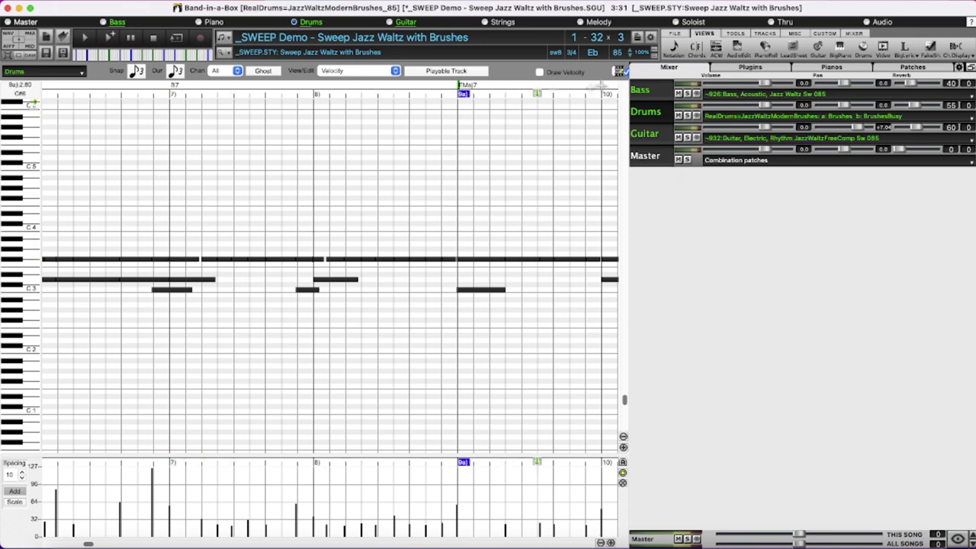
pyautogui.click(676, 50)
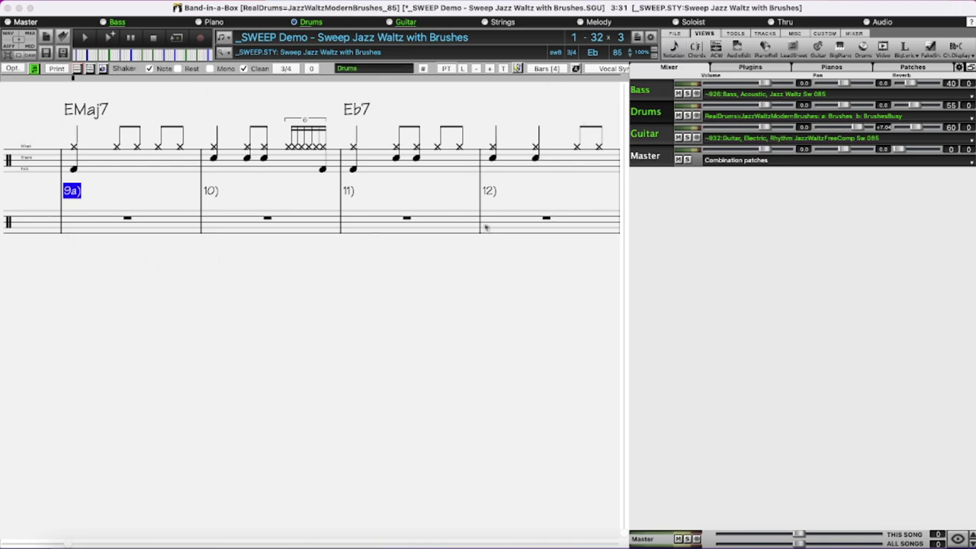
pyautogui.click(766, 49)
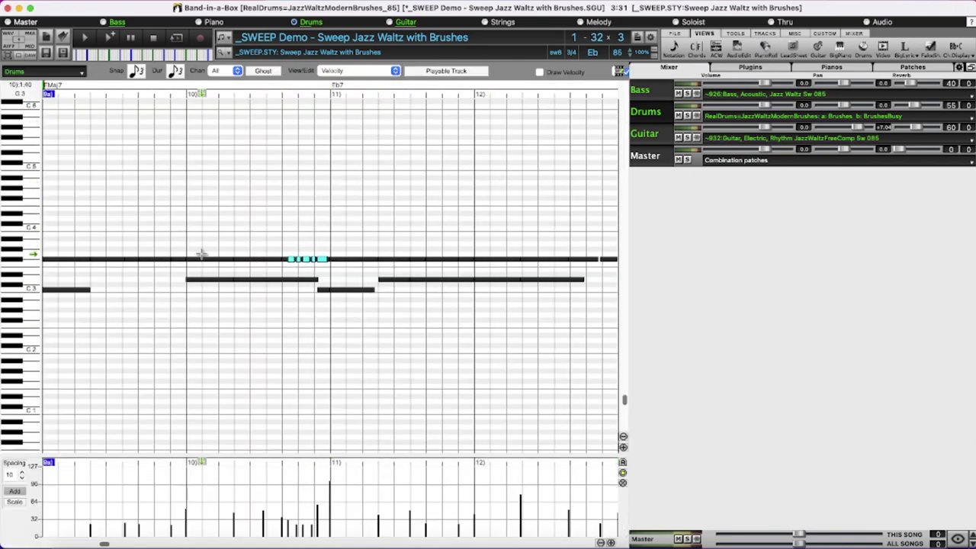
# Play the Drums track from the middle of bar 7 and stop playback
pyautogui.hscroll(-5, 161, 194)
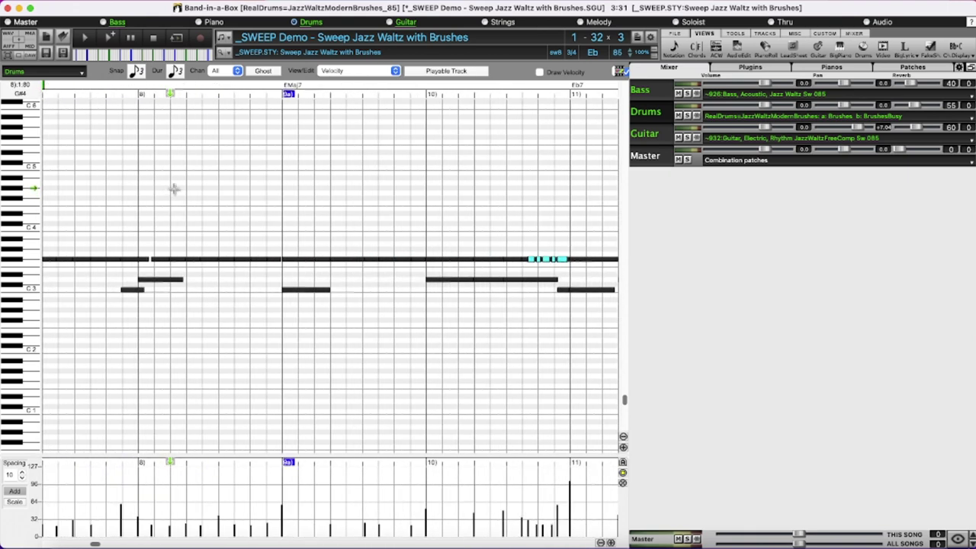
pyautogui.hscroll(-3, 183, 187)
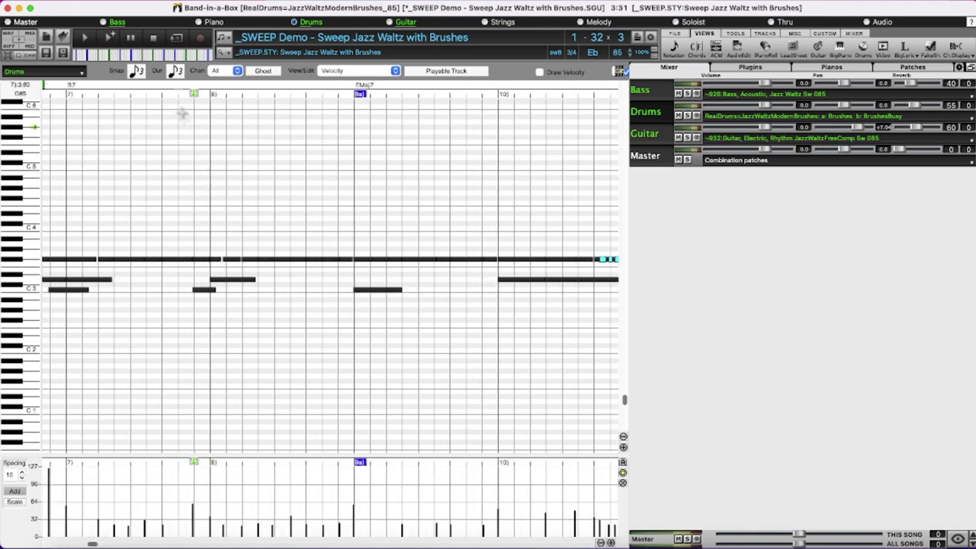
pyautogui.click(128, 88)
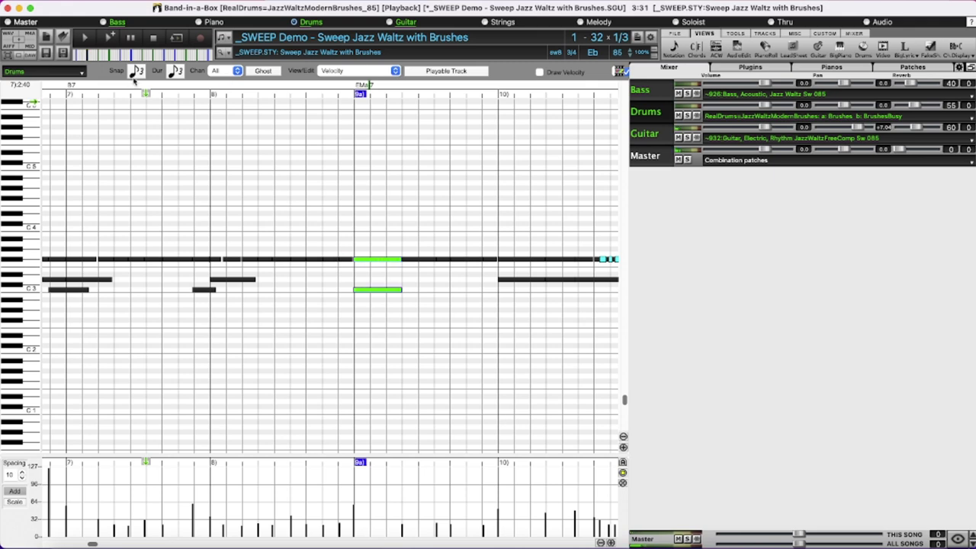
pyautogui.press('Escape')
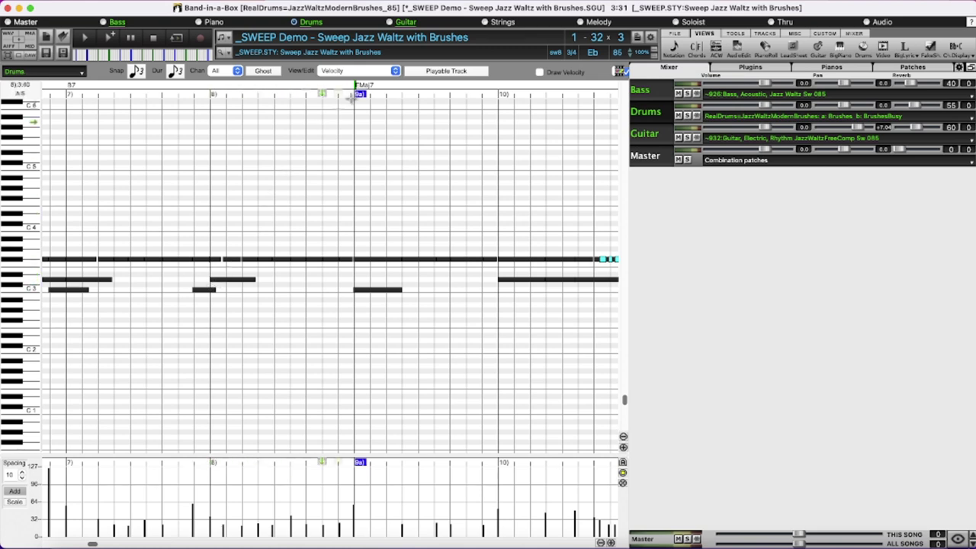
# Make Drums a playable track with the BrushesJazzModern [DK0005] Playable RealDrums preset
pyautogui.click(447, 71)
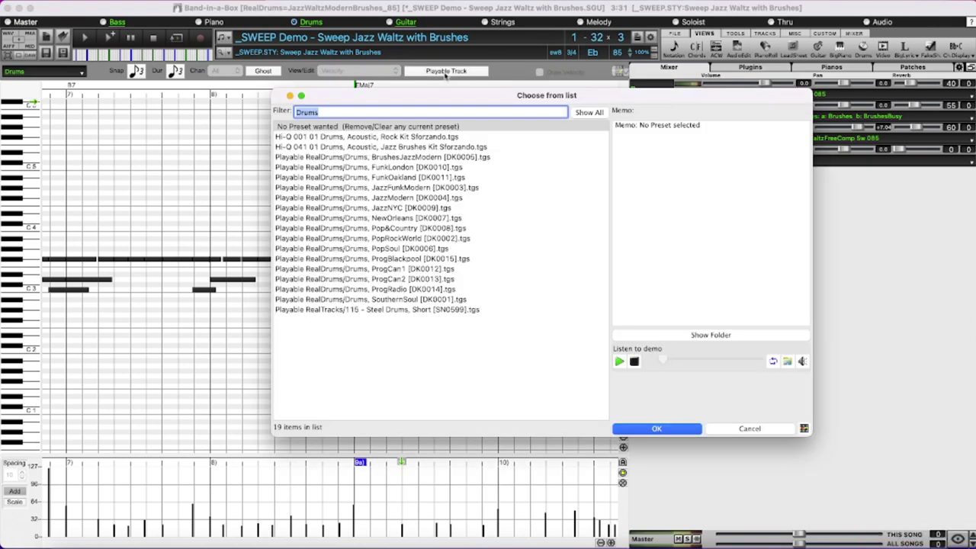
pyautogui.click(421, 157)
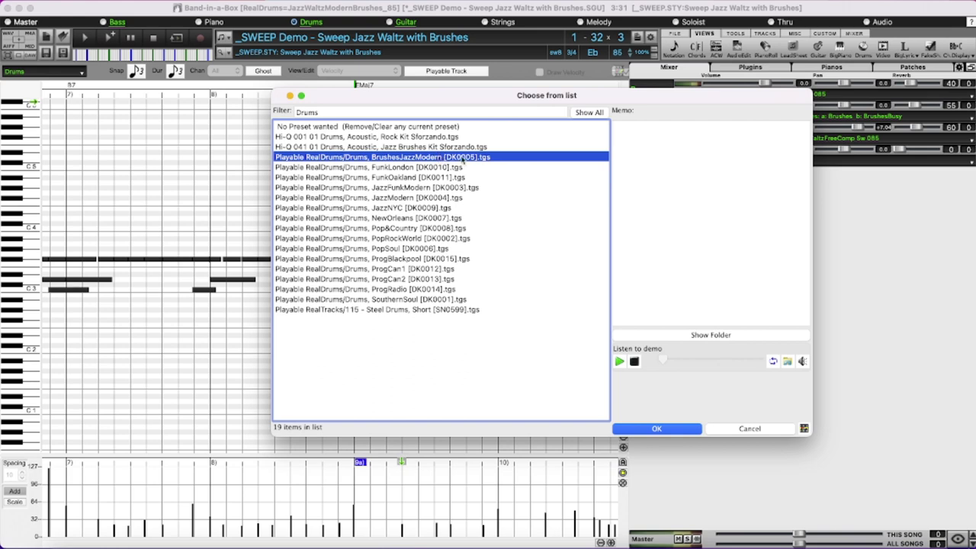
pyautogui.click(663, 430)
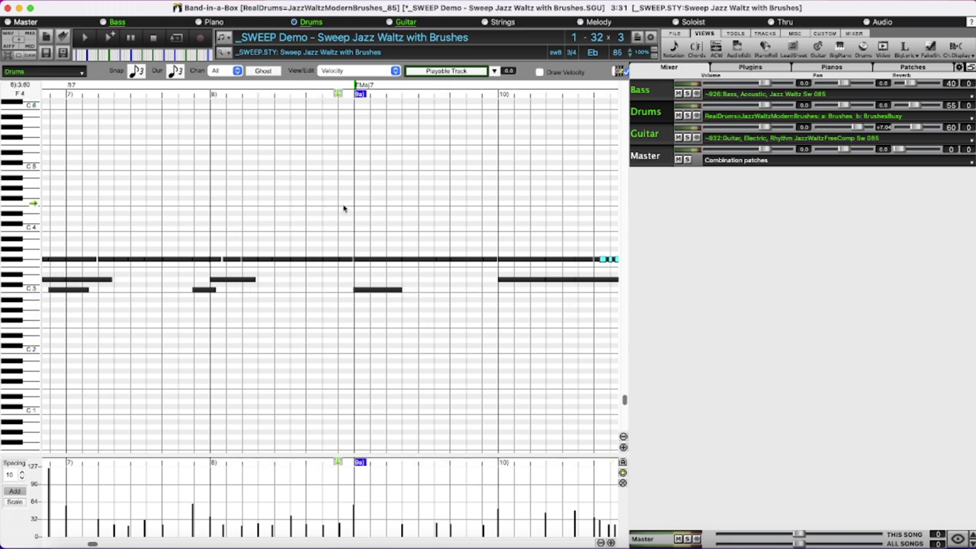
# Add three evenly spaced C#4 hits in bar 8 of the Drums track and audition them from the middle of bar 7
pyautogui.click(246, 209)
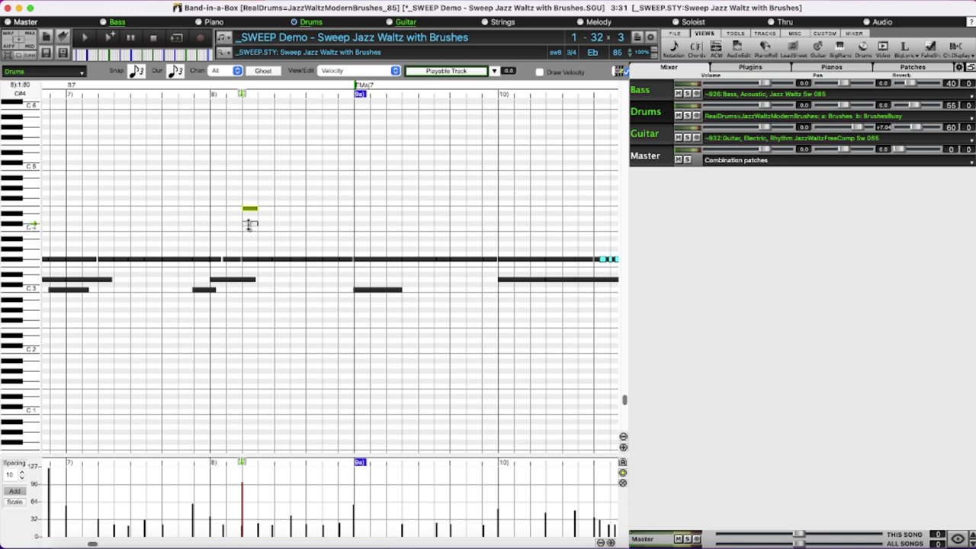
pyautogui.moveTo(249, 228); pyautogui.dragTo(250, 222)
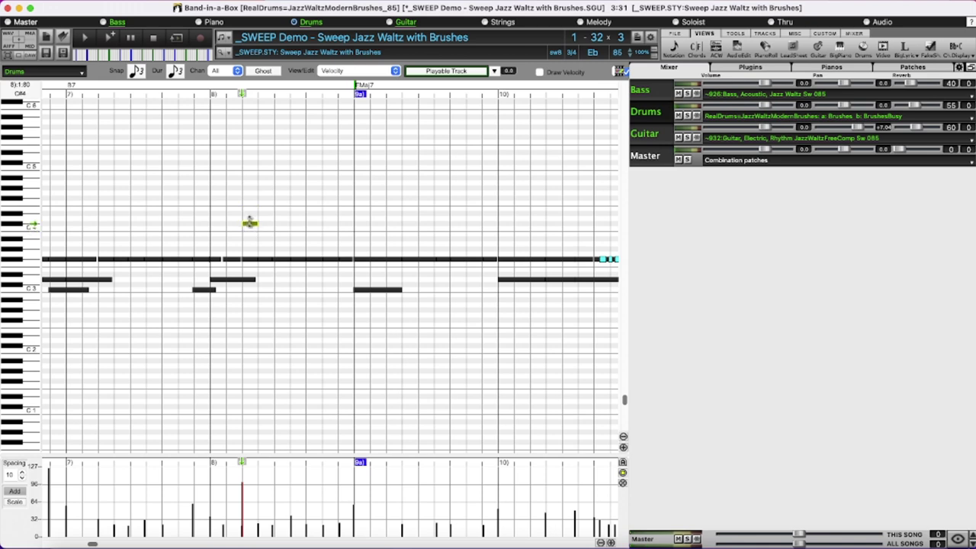
pyautogui.click(292, 224)
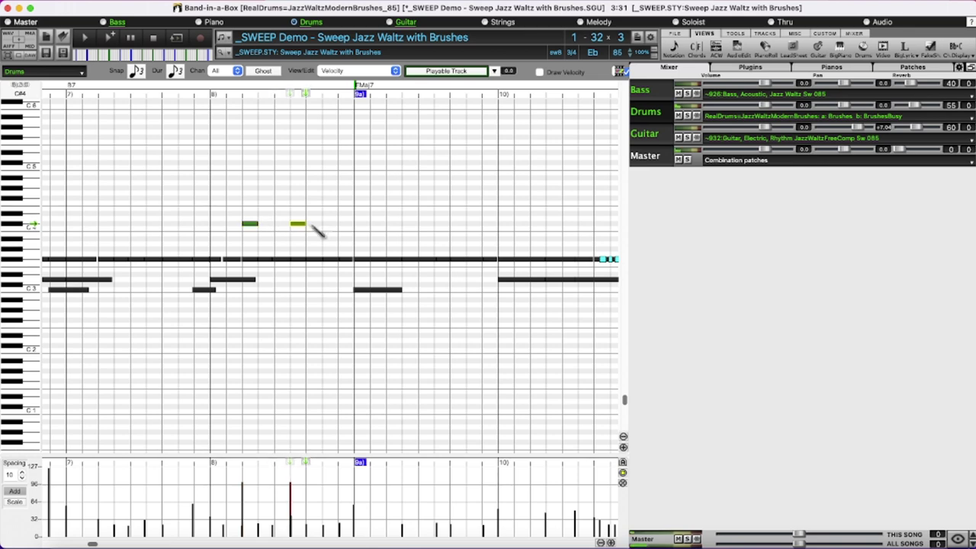
pyautogui.click(342, 224)
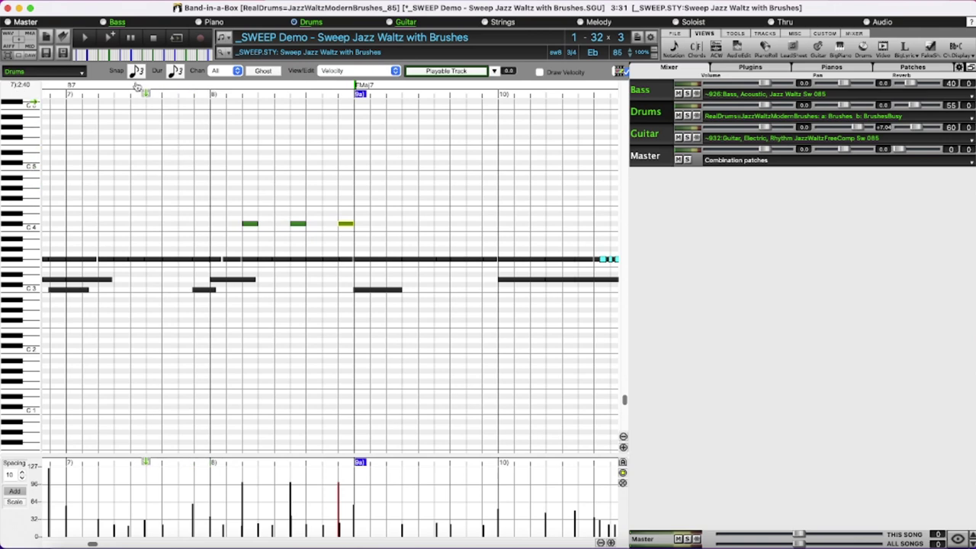
pyautogui.click(136, 85)
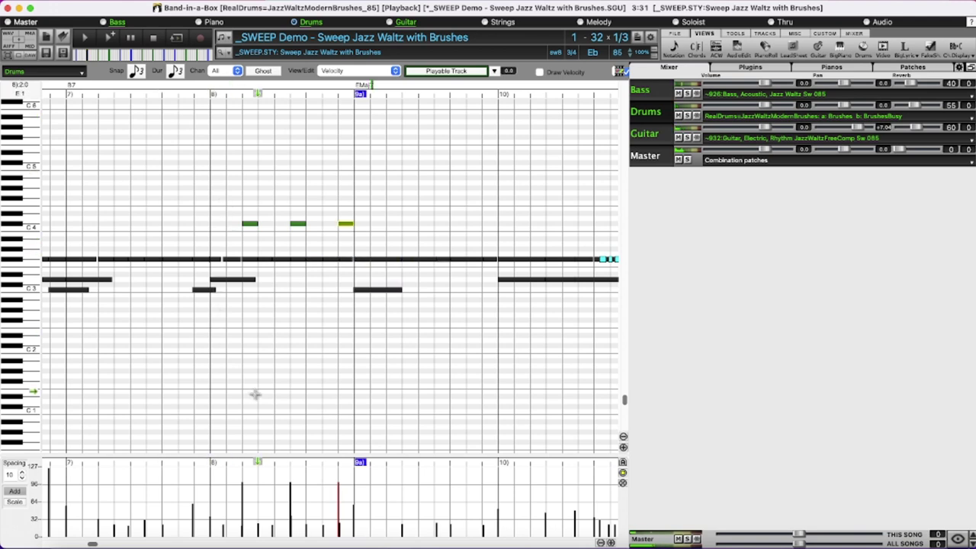
pyautogui.press('space')
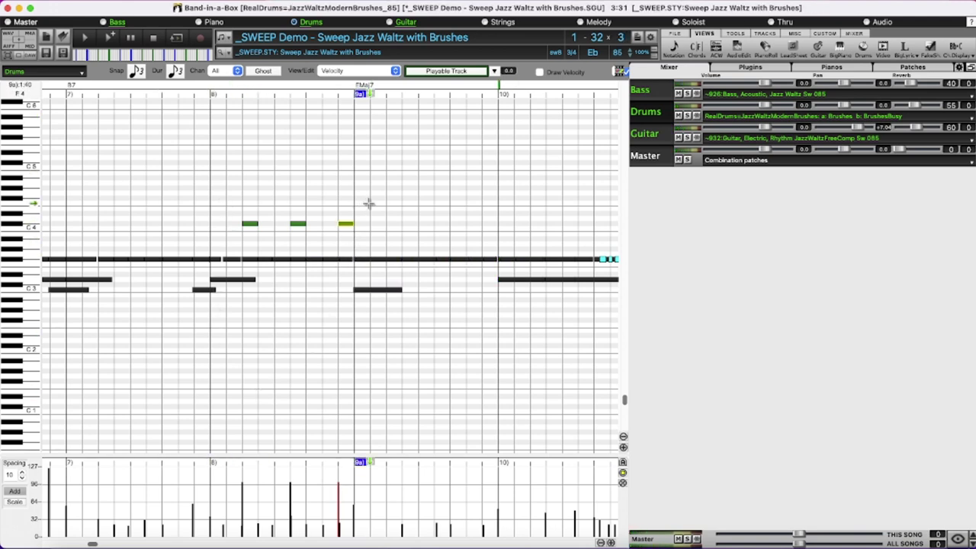
# Select the three added drum hits in bar 8 and lower their velocities to about 60
pyautogui.moveTo(366, 203); pyautogui.dragTo(216, 234)
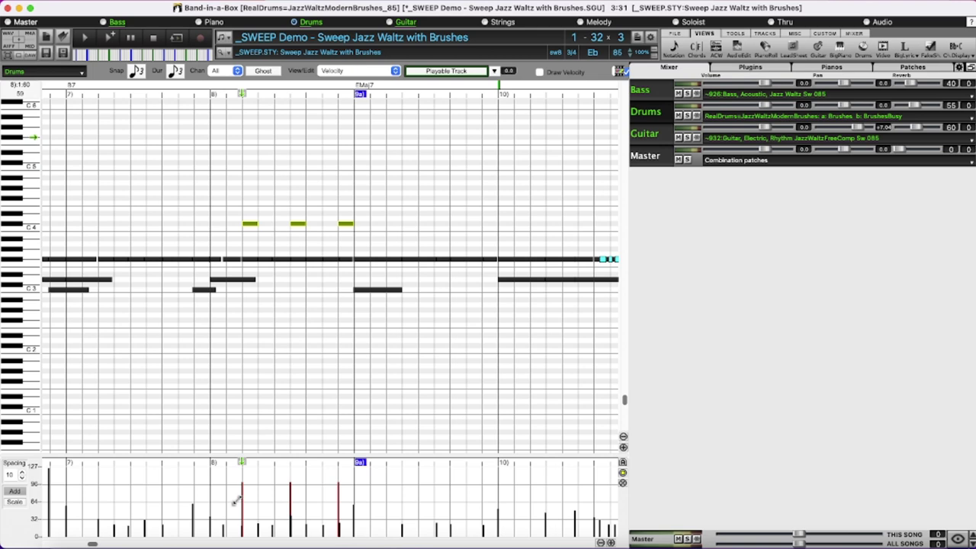
pyautogui.moveTo(237, 500); pyautogui.dragTo(348, 497)
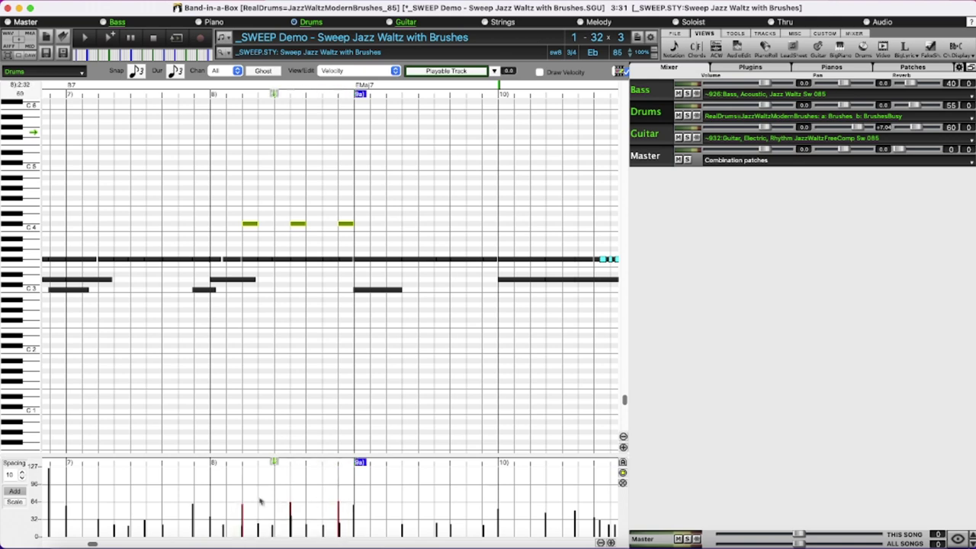
# Play the Drums track from the middle of bar 7 through the softened hits and stop playback
pyautogui.click(163, 85)
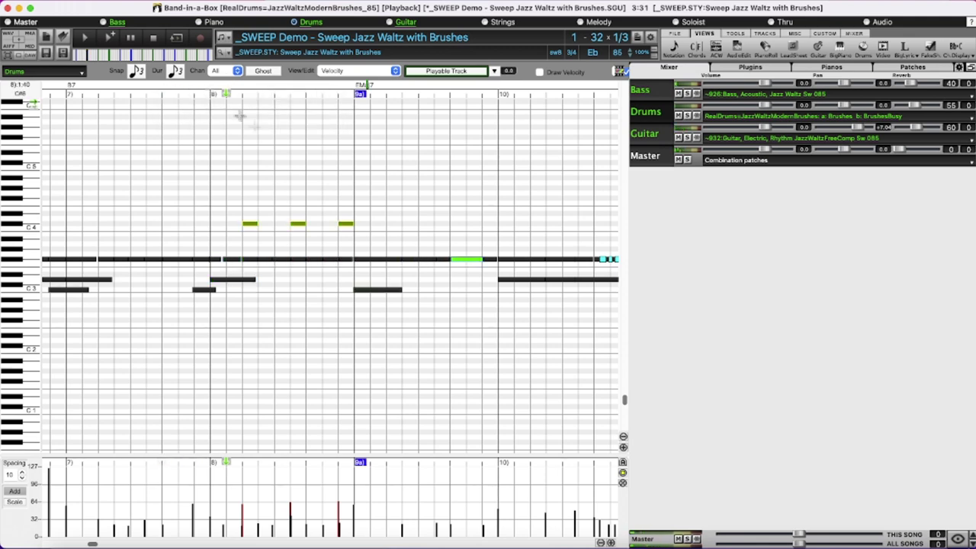
pyautogui.press('space')
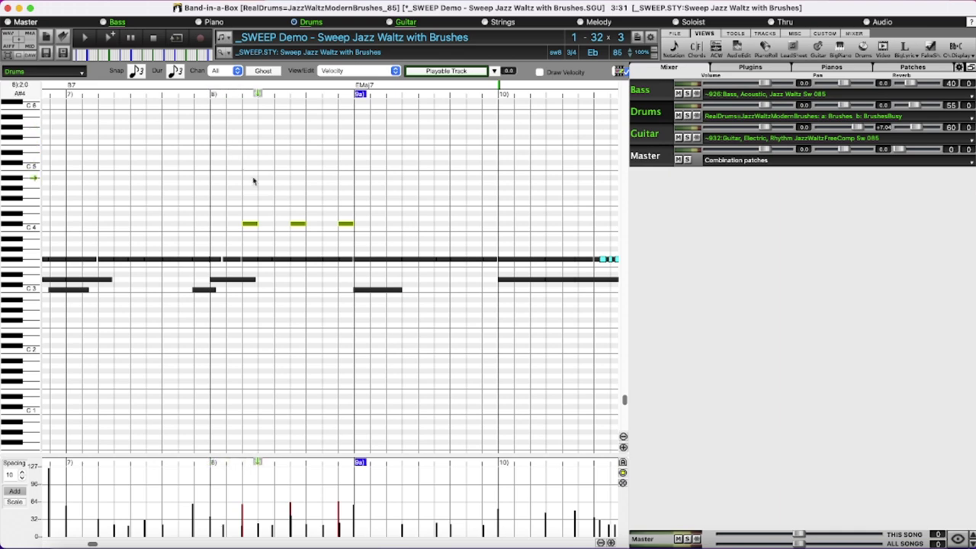
# Create a mute region over the generated RealDrums in bar 8 and audition it from the middle of bar 7
pyautogui.rightClick(211, 110)
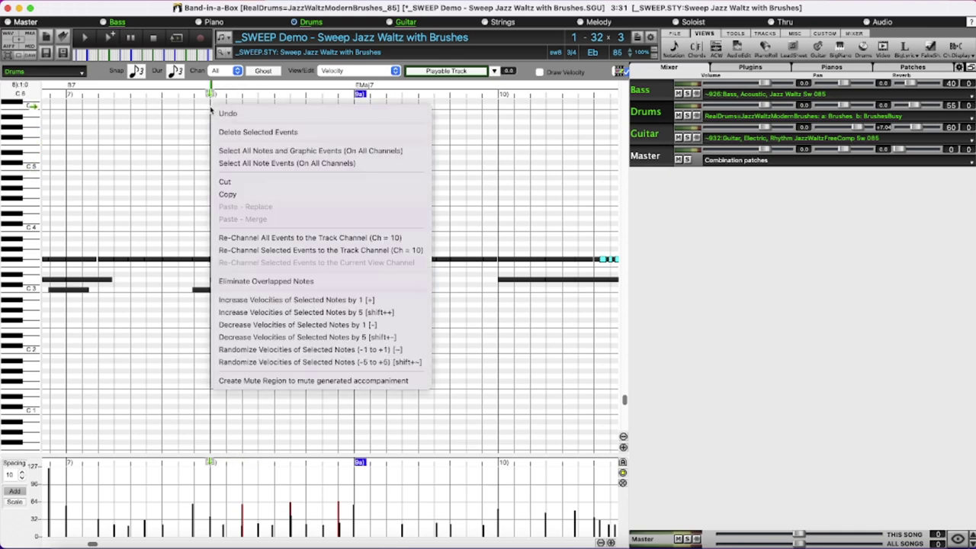
pyautogui.click(254, 381)
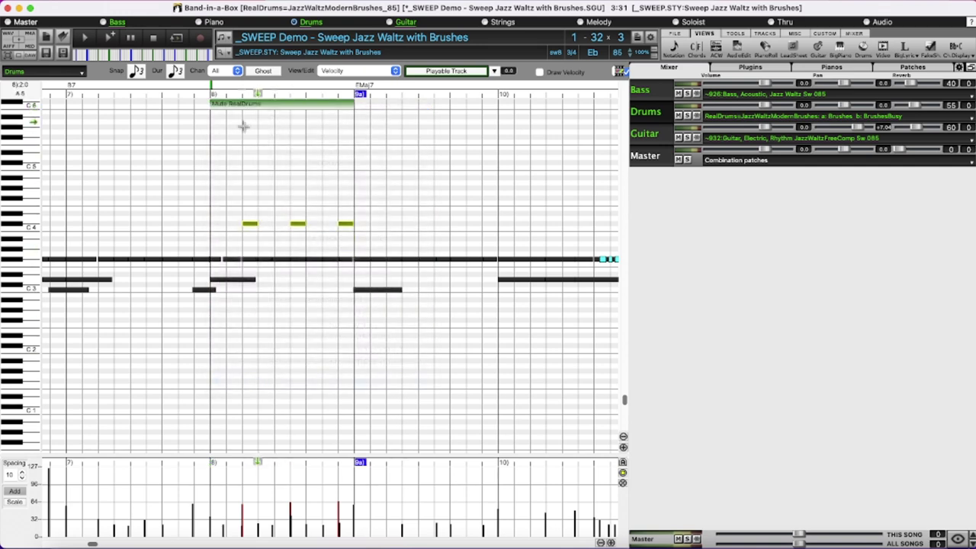
pyautogui.click(147, 93)
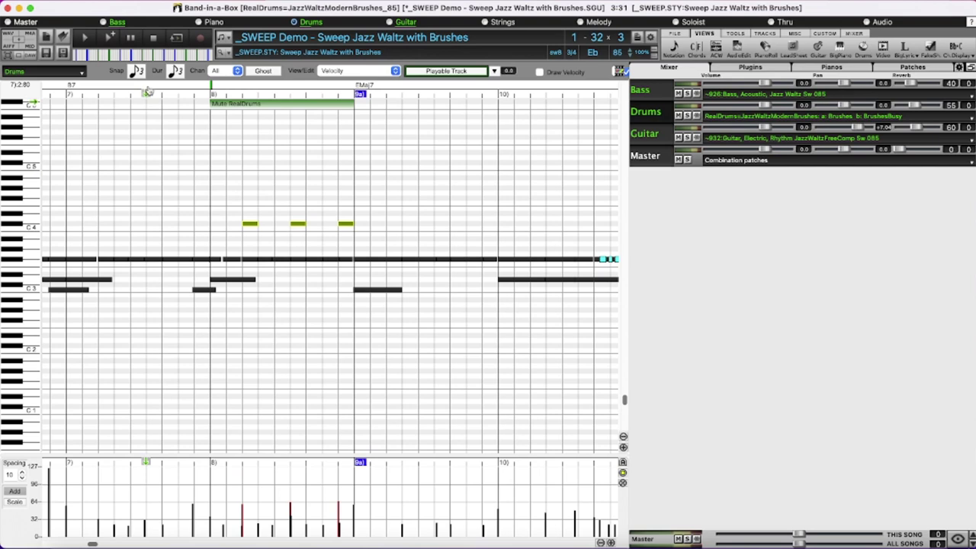
pyautogui.press('space')
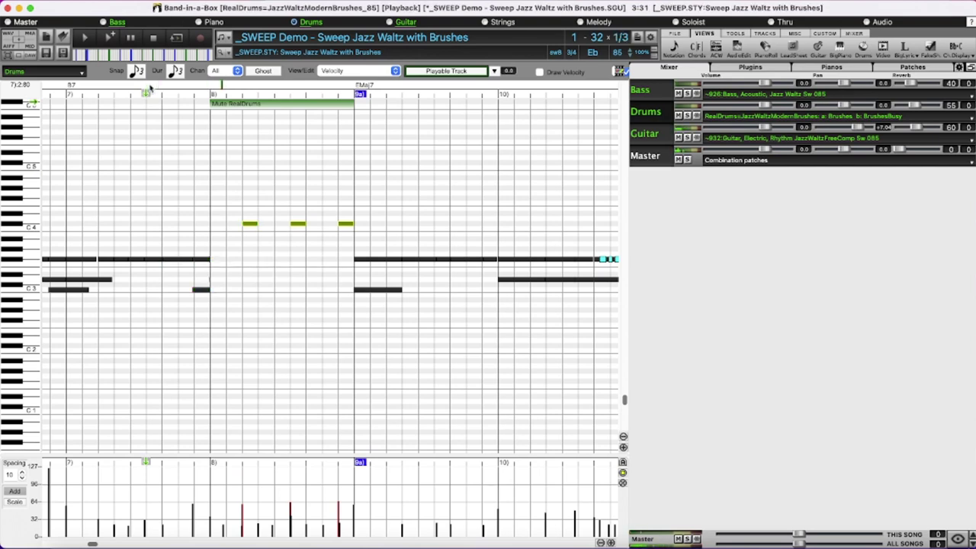
pyautogui.press('space')
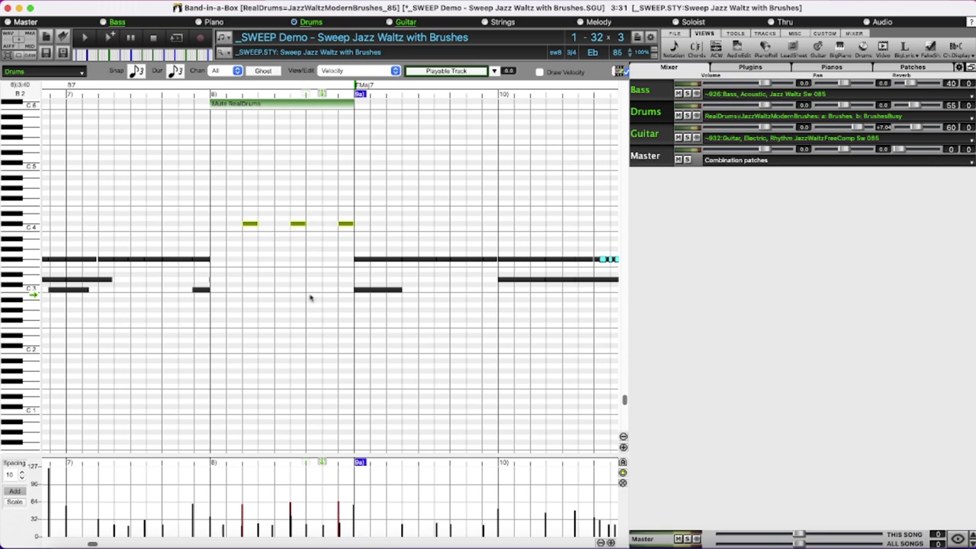
# Fill bar 8 of the Drums track with three consecutive one-beat E3 notes
pyautogui.click(217, 260)
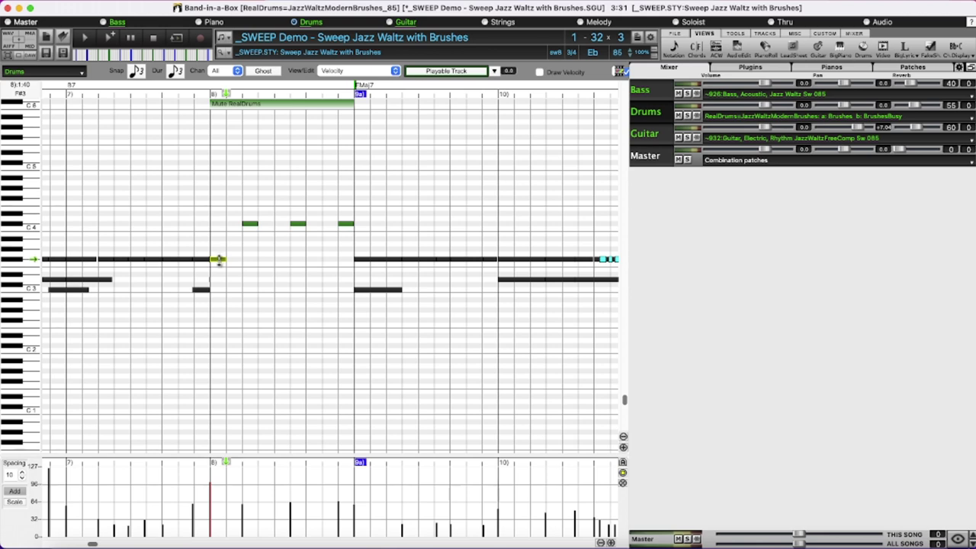
pyautogui.moveTo(220, 267); pyautogui.dragTo(304, 269)
pyautogui.click(266, 272)
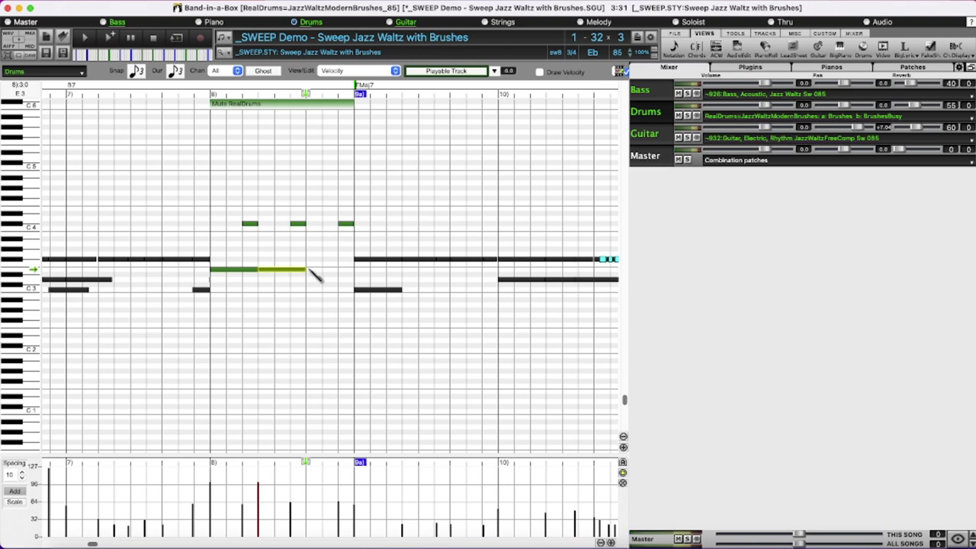
pyautogui.click(310, 270)
pyautogui.moveTo(324, 270); pyautogui.dragTo(354, 270)
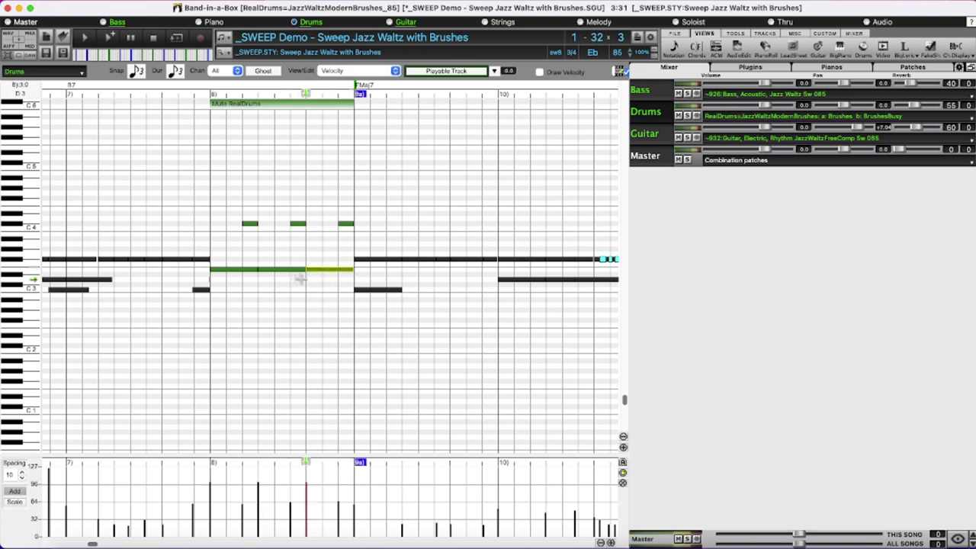
# Add a short C3 hit on the second triplet of each beat in bar 8 and audition the pattern from bar 7
pyautogui.click(229, 290)
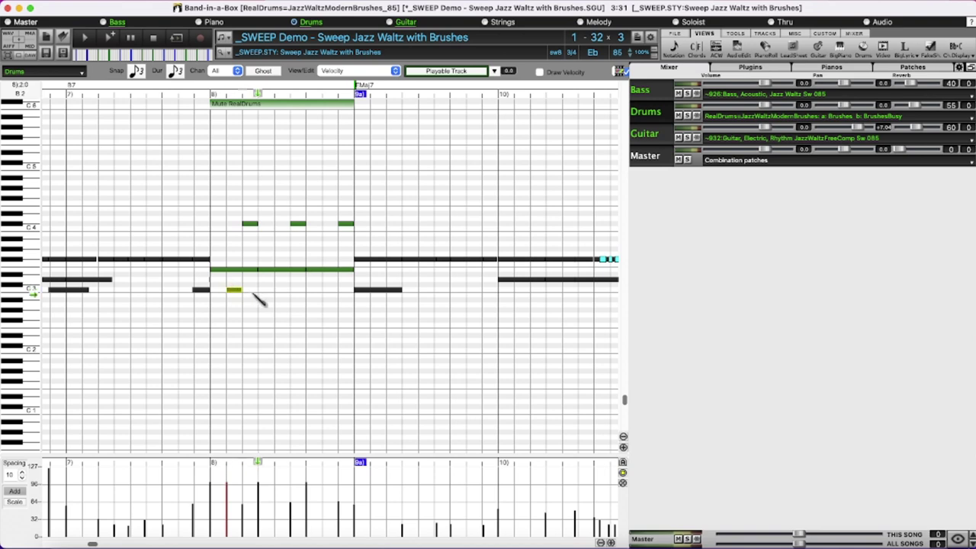
pyautogui.click(276, 290)
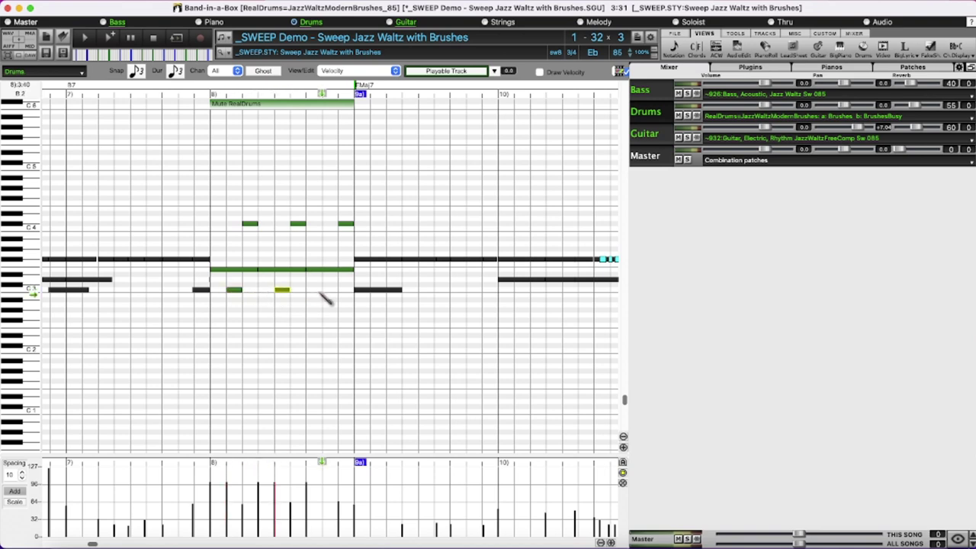
pyautogui.click(323, 290)
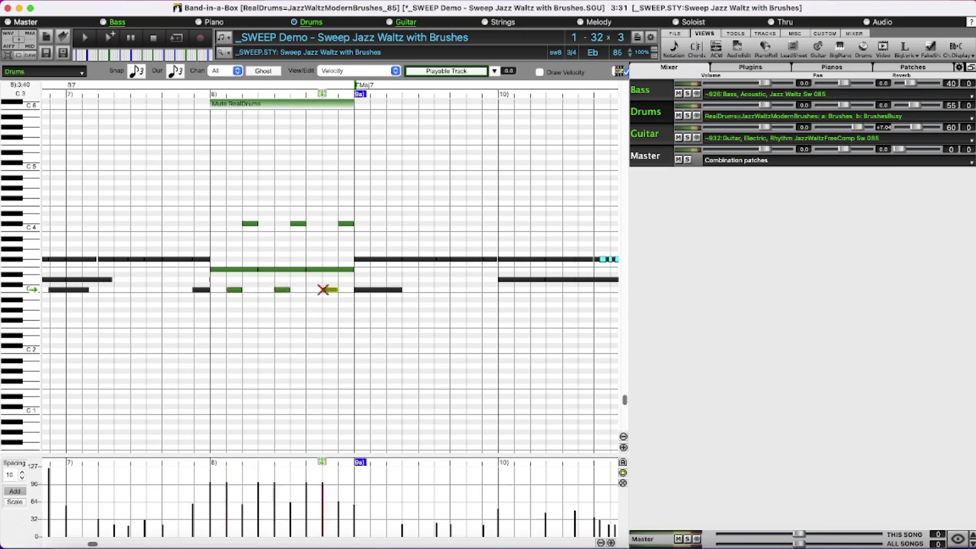
pyautogui.click(110, 88)
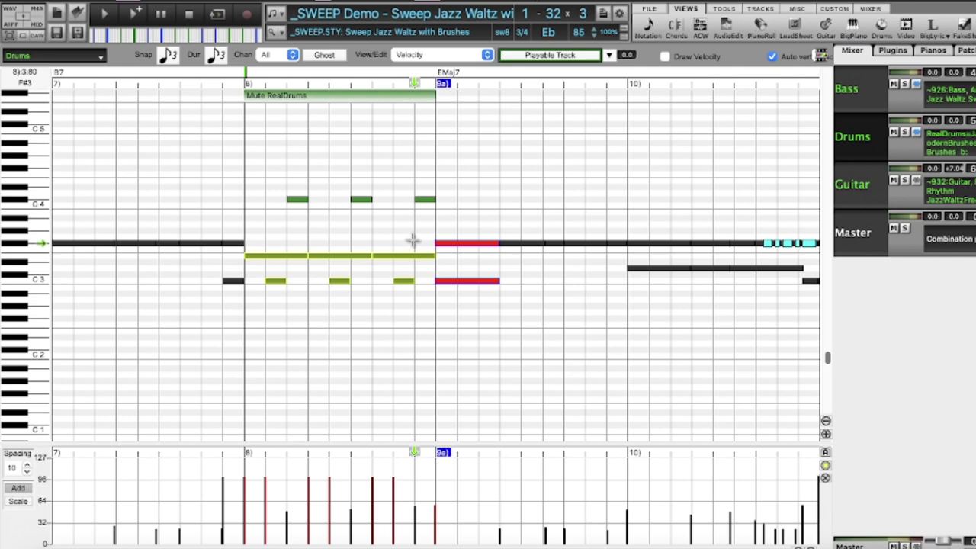
# Select the added E3 and C3 notes in bar 8, lower their velocities to about 50, and audition from bar 7
pyautogui.moveTo(415, 239); pyautogui.dragTo(251, 310)
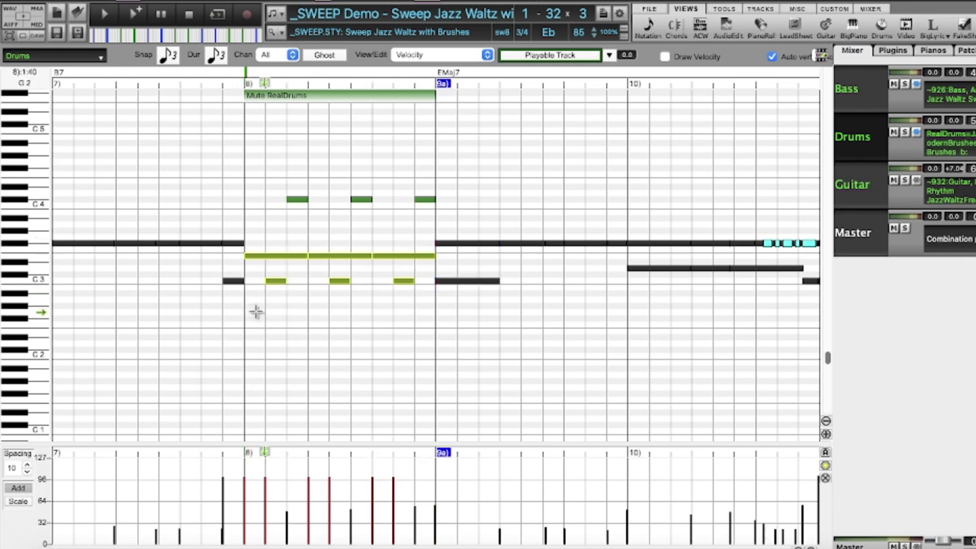
pyautogui.moveTo(232, 509); pyautogui.dragTo(450, 508)
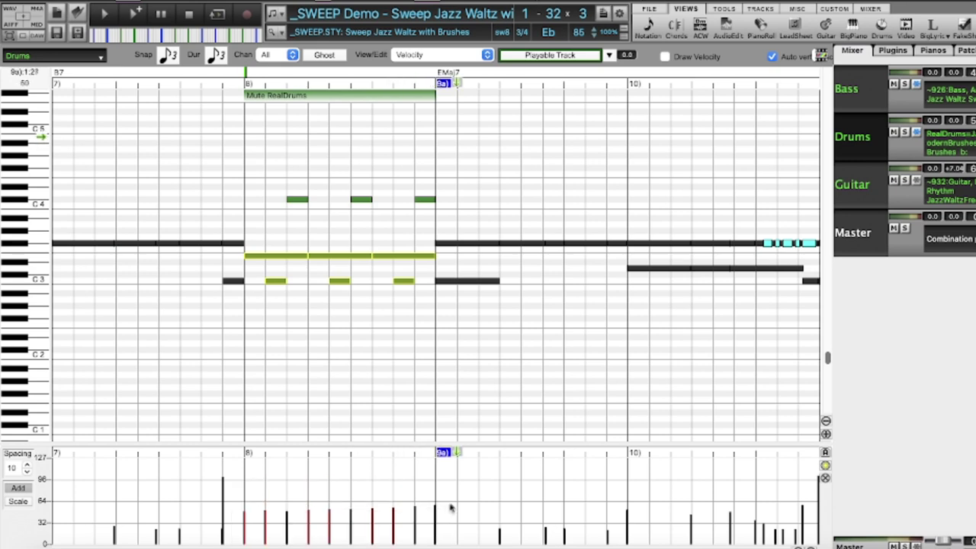
pyautogui.click(98, 74)
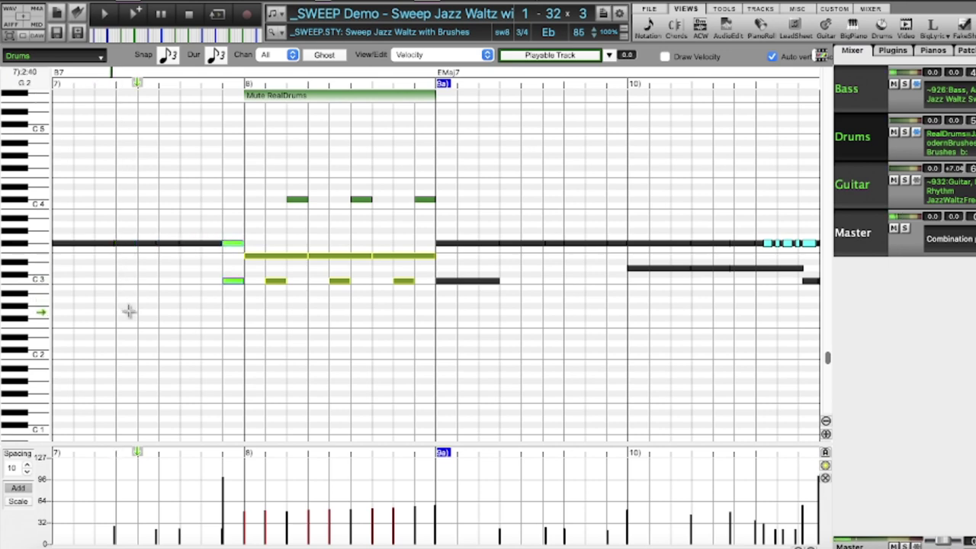
pyautogui.click(98, 73)
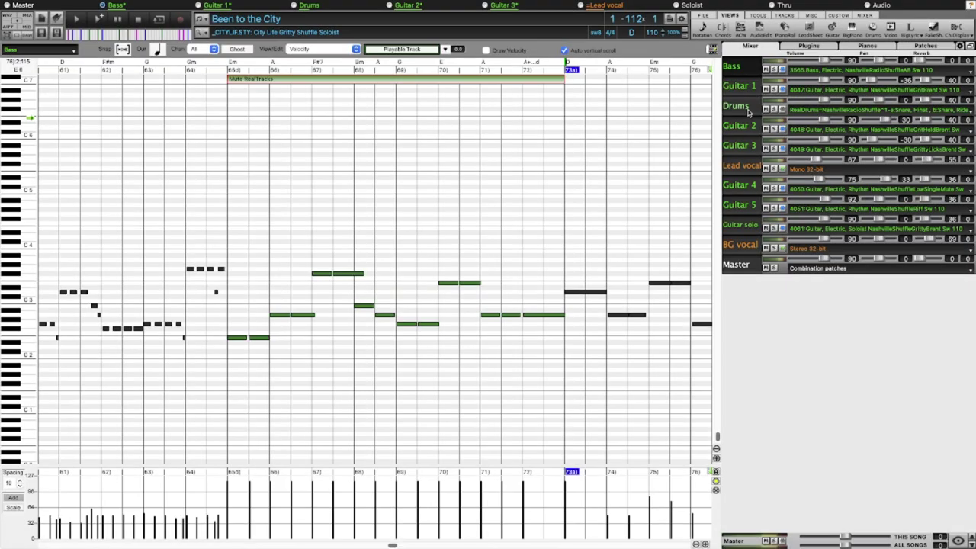
# Make the Drums track of Been to the City playable with the Hi-Q Drums, Acoustic, Rock Kit Sforzando patch
pyautogui.click(740, 106)
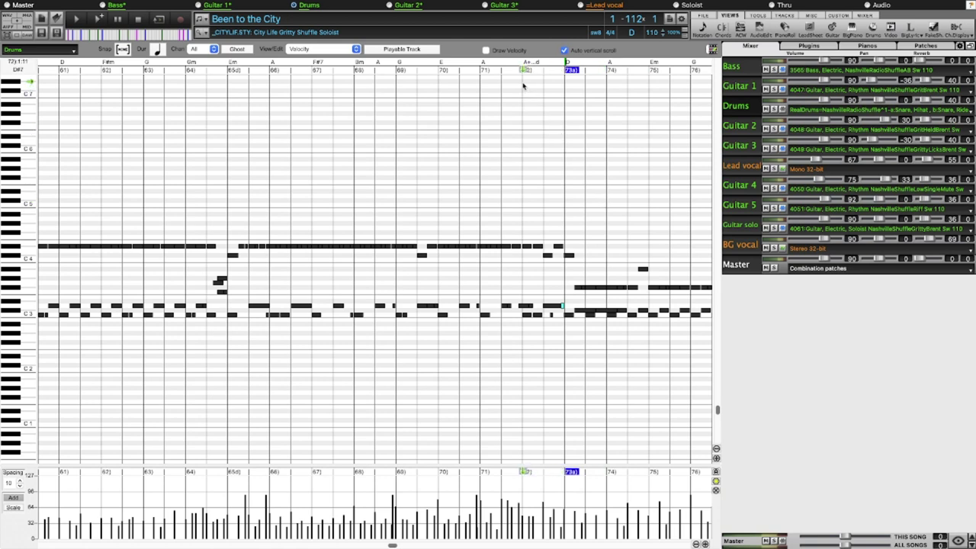
pyautogui.click(415, 50)
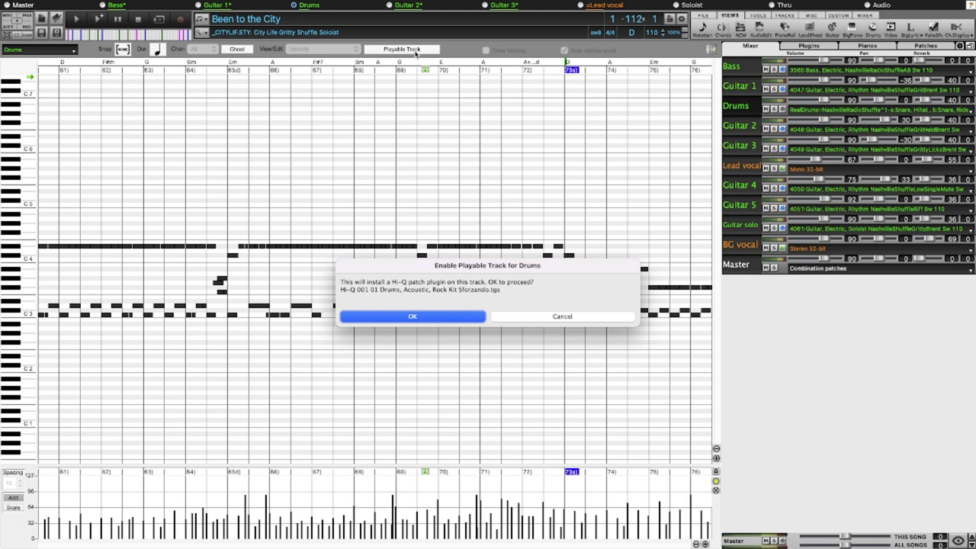
pyautogui.click(428, 318)
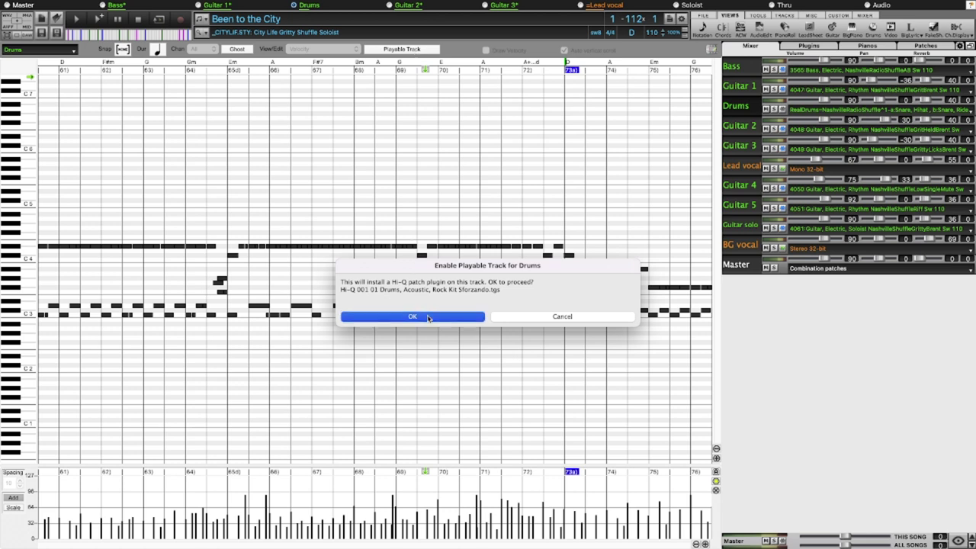
pyautogui.click(428, 317)
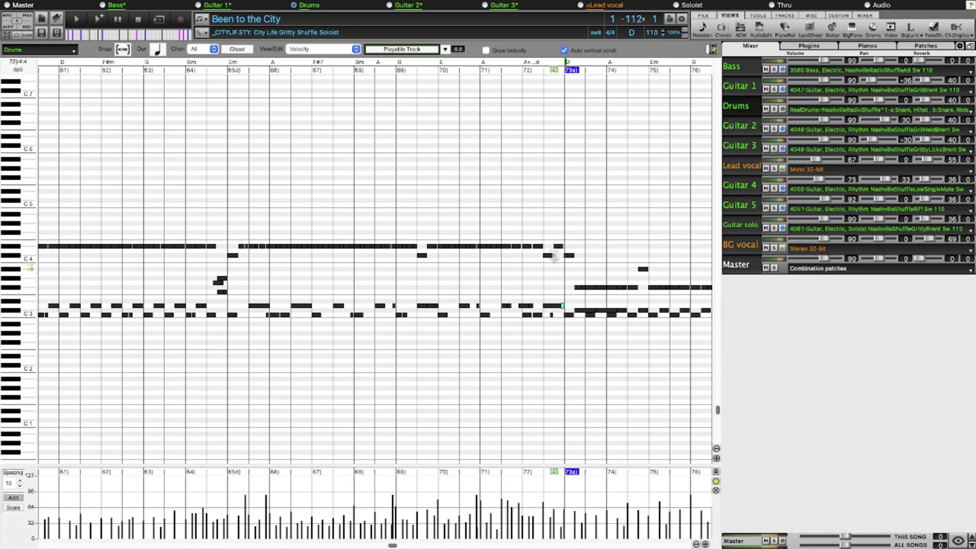
# Create a RealDrums mute region at bar 72 and shorten it to cover only the first two beats
pyautogui.hscroll(3, 542, 106)
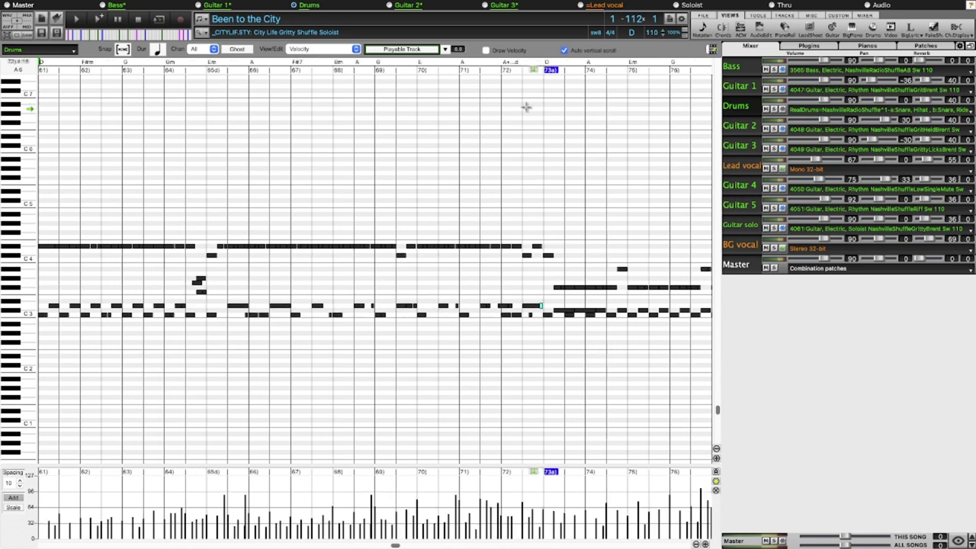
pyautogui.scroll(3, 495, 108)
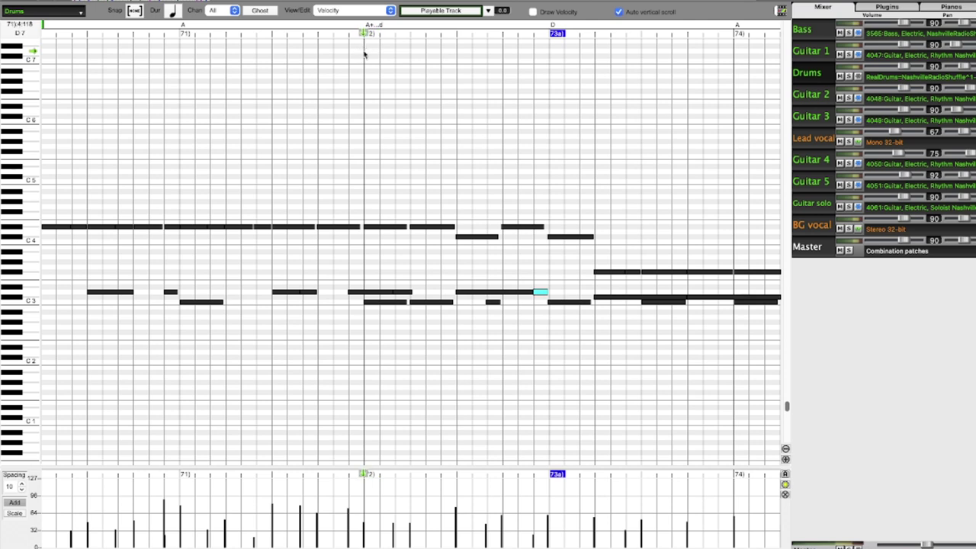
pyautogui.rightClick(364, 53)
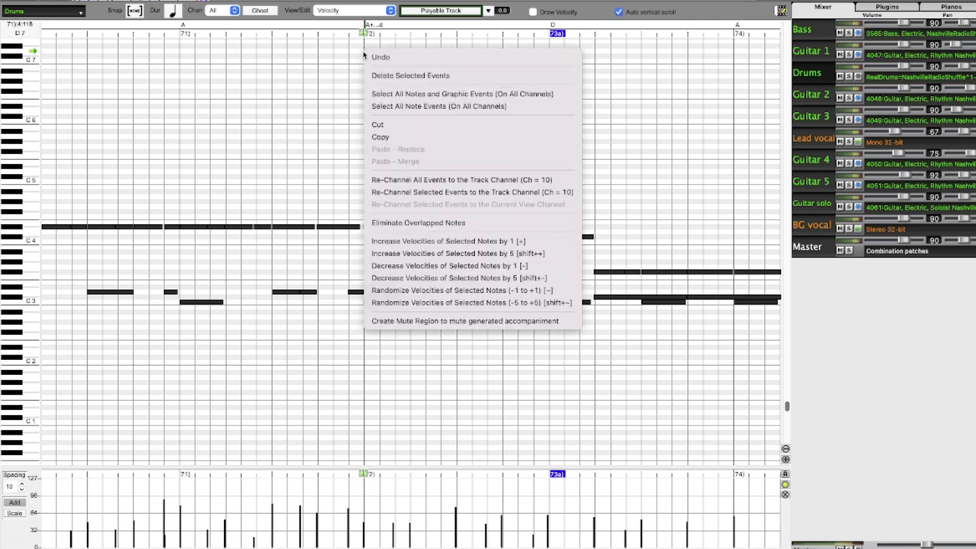
pyautogui.click(417, 321)
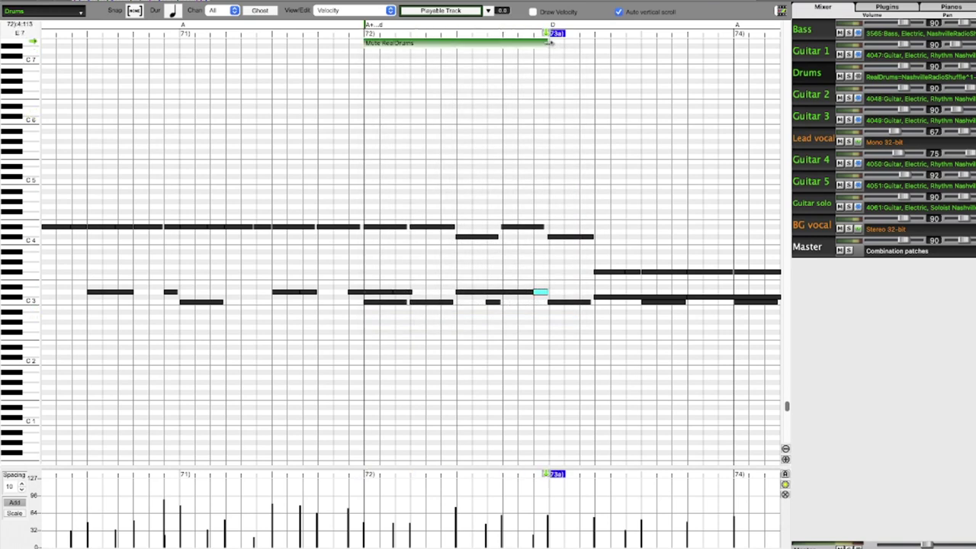
pyautogui.moveTo(549, 43); pyautogui.dragTo(455, 49)
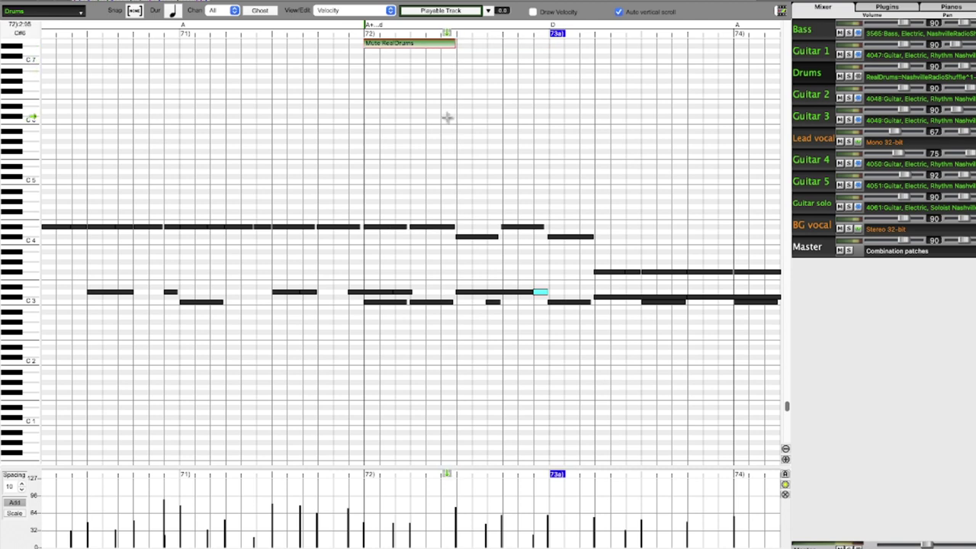
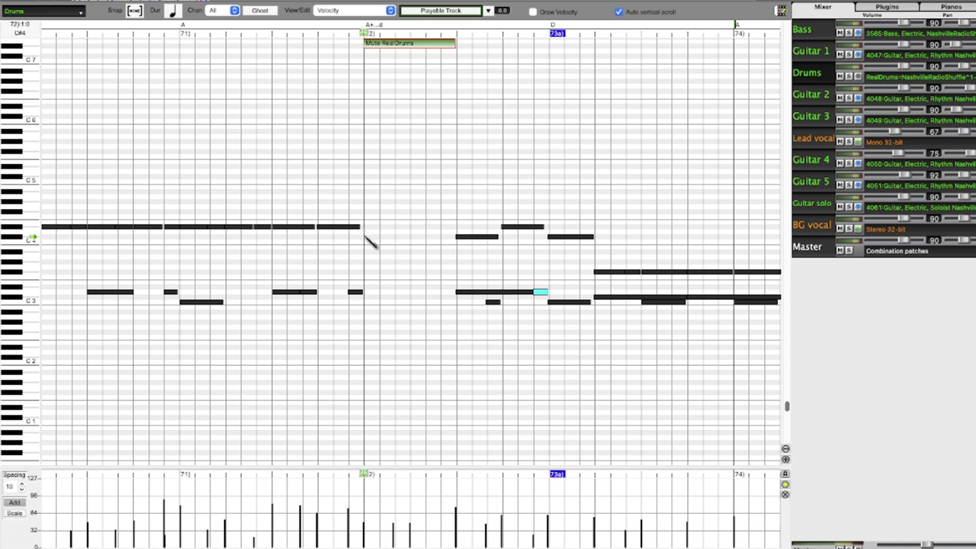
# Add C#4 and C3 hits at the start of bar 72 and extend the C#4 note to two beats
pyautogui.click(364, 236)
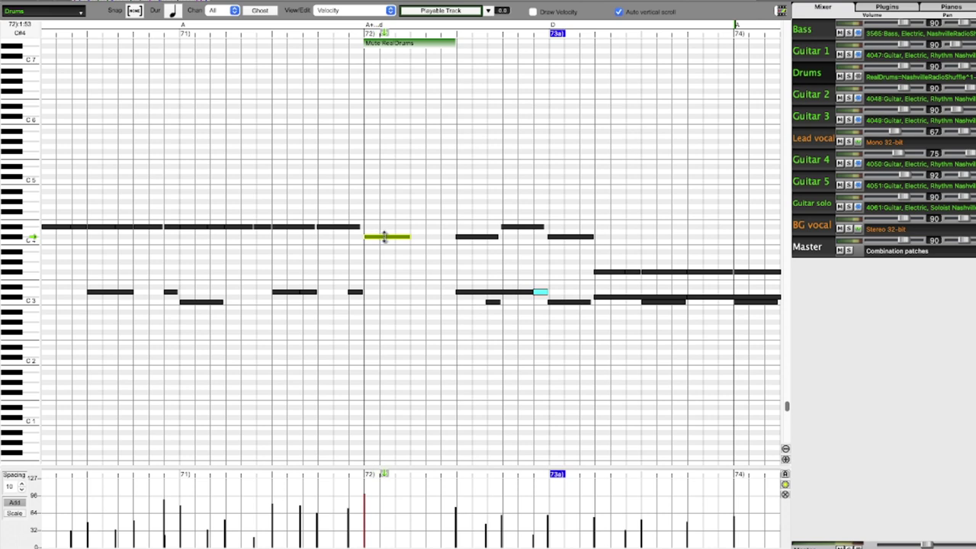
pyautogui.moveTo(385, 238)
pyautogui.mouseDown()
pyautogui.moveTo(385, 228)
pyautogui.moveTo(386, 235)
pyautogui.mouseUp()
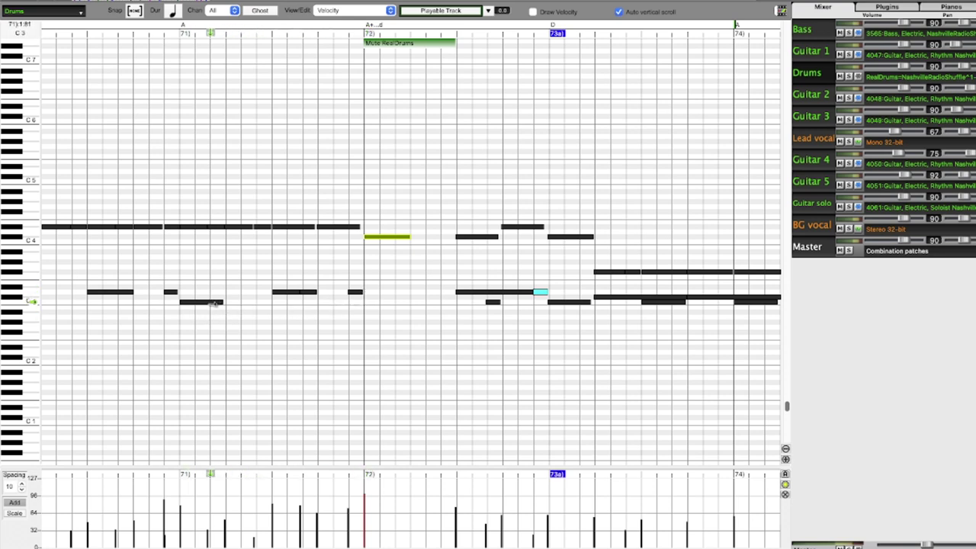
pyautogui.click(365, 304)
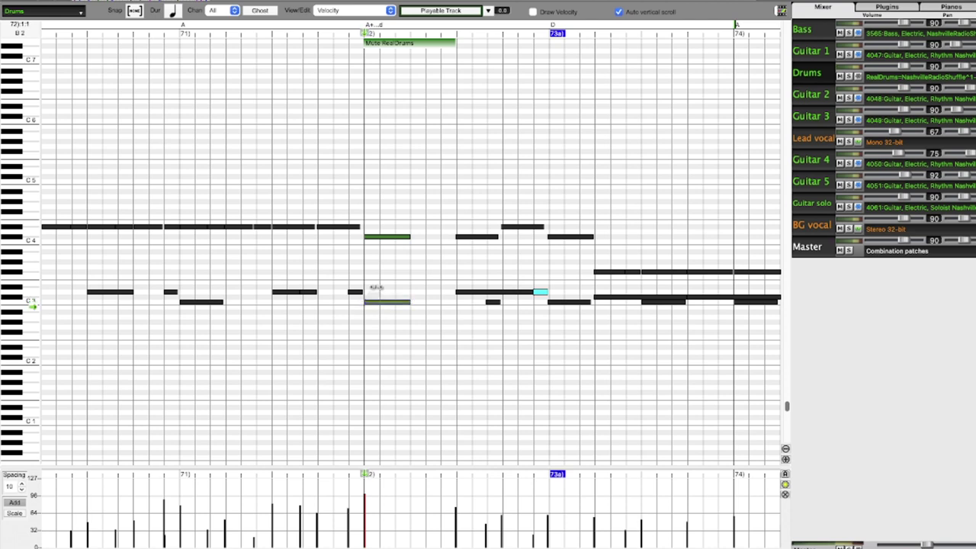
pyautogui.click(409, 237)
pyautogui.moveTo(435, 238); pyautogui.dragTo(455, 246)
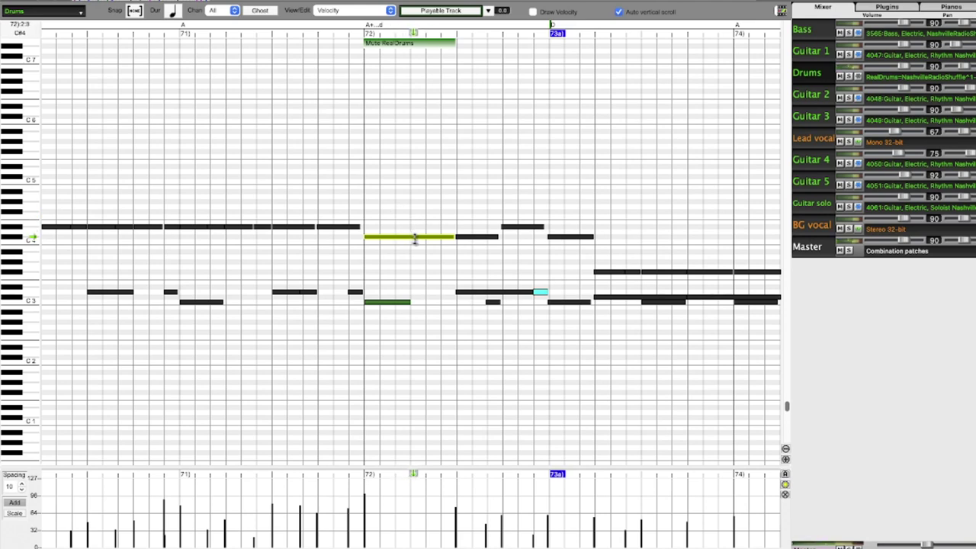
# Lower the velocity of the added C#4 hit at bar 72 and audition the passage from bar 71
pyautogui.rightClick(389, 305)
pyautogui.click(370, 308)
pyautogui.moveTo(363, 313); pyautogui.dragTo(392, 214)
pyautogui.click(399, 219)
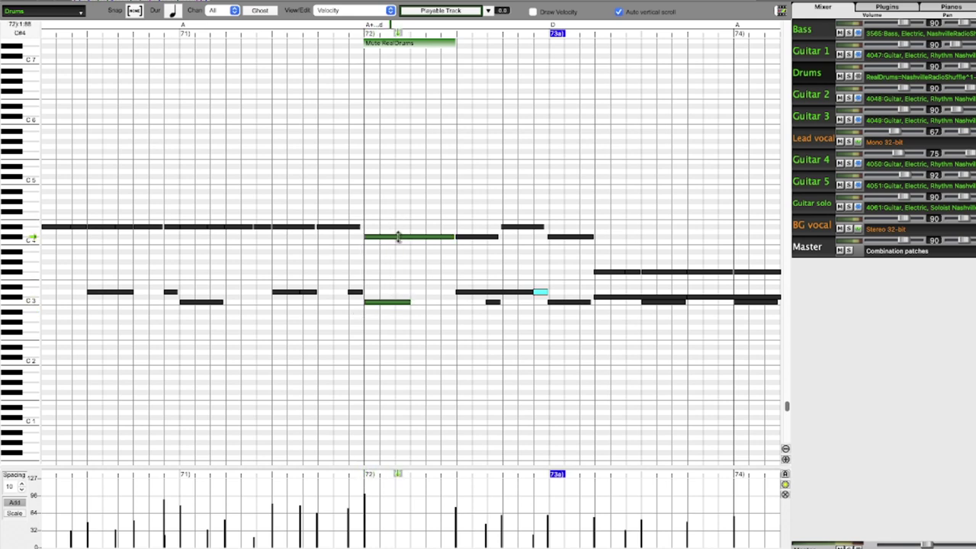
pyautogui.click(397, 236)
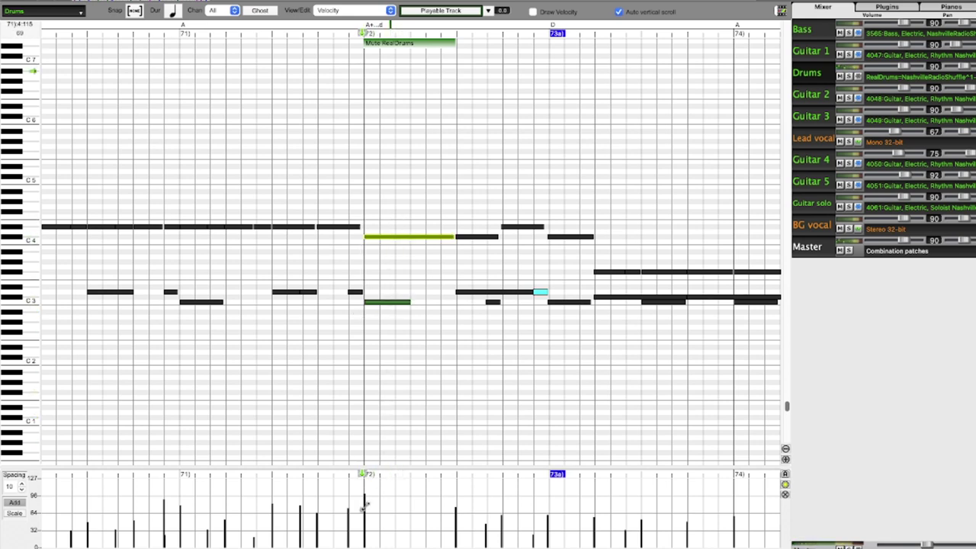
pyautogui.moveTo(357, 509); pyautogui.dragTo(375, 506)
pyautogui.click(232, 29)
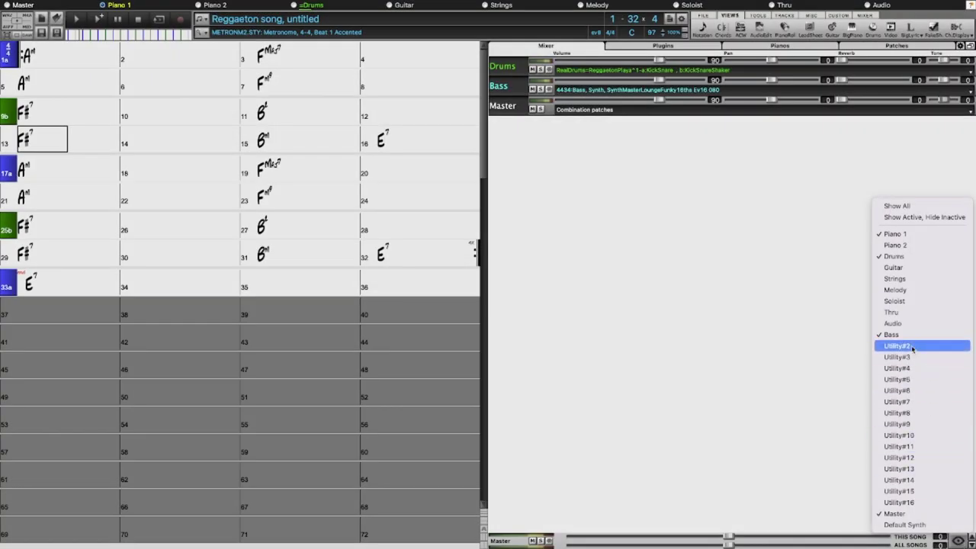
# Show the Utility#2 track in the mixer and open the settings for generating a chord track on it
pyautogui.click(912, 347)
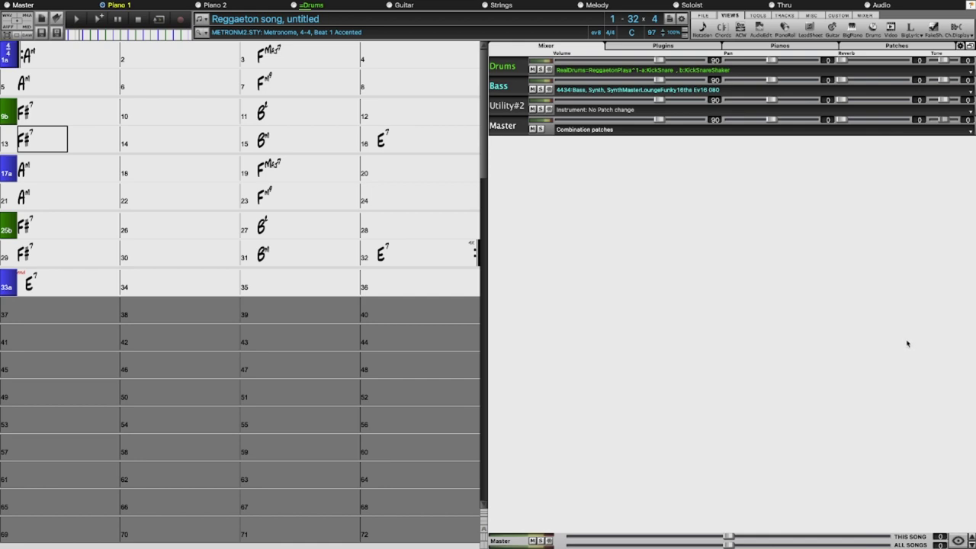
pyautogui.rightClick(600, 111)
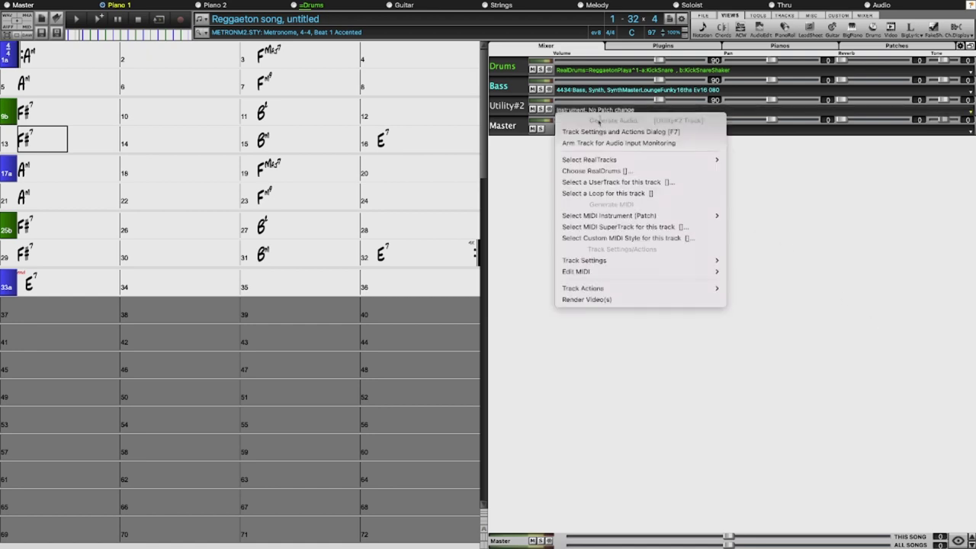
pyautogui.moveTo(601, 273)
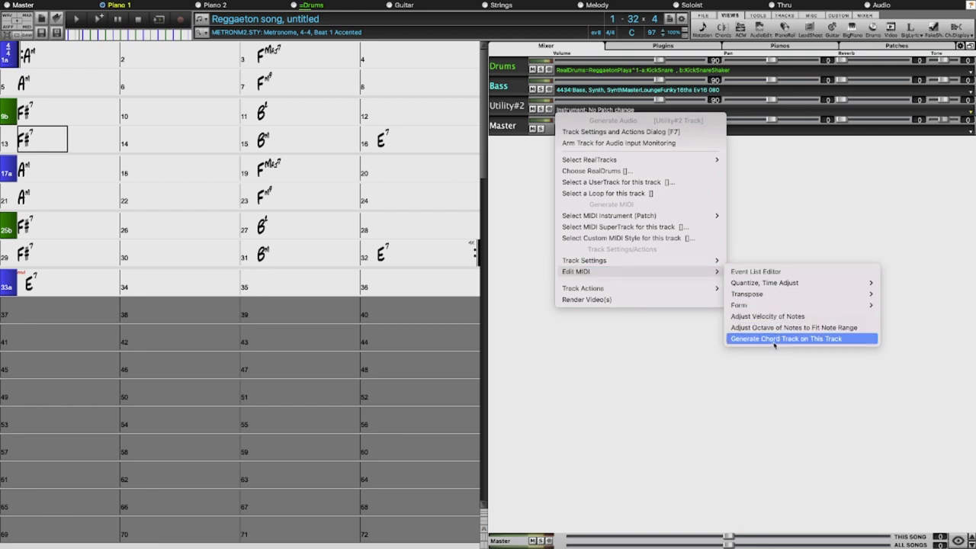
pyautogui.click(849, 341)
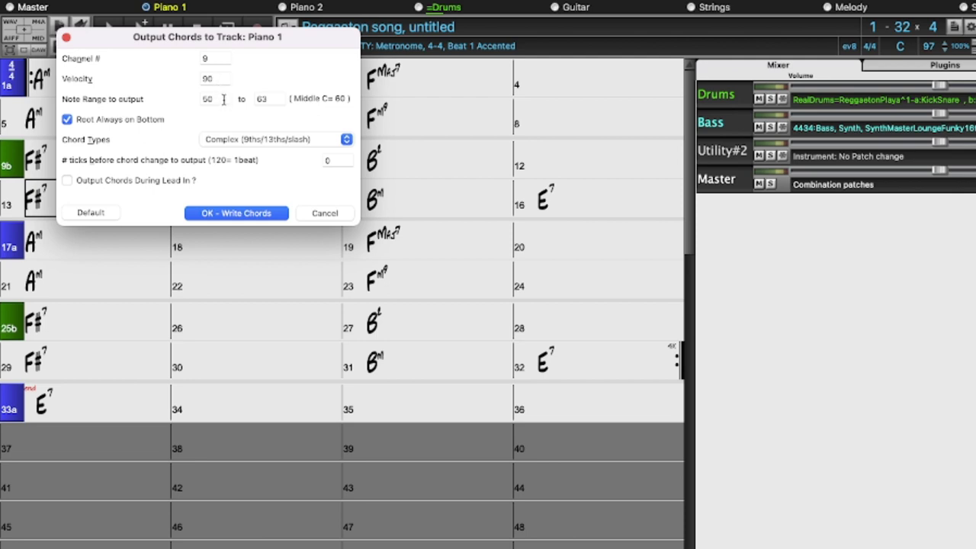
# Write the chords with note range 60 to 72, Root Always on Bottom disabled, and chord types set to Basic (Triads/7ths)
pyautogui.doubleClick(210, 99)
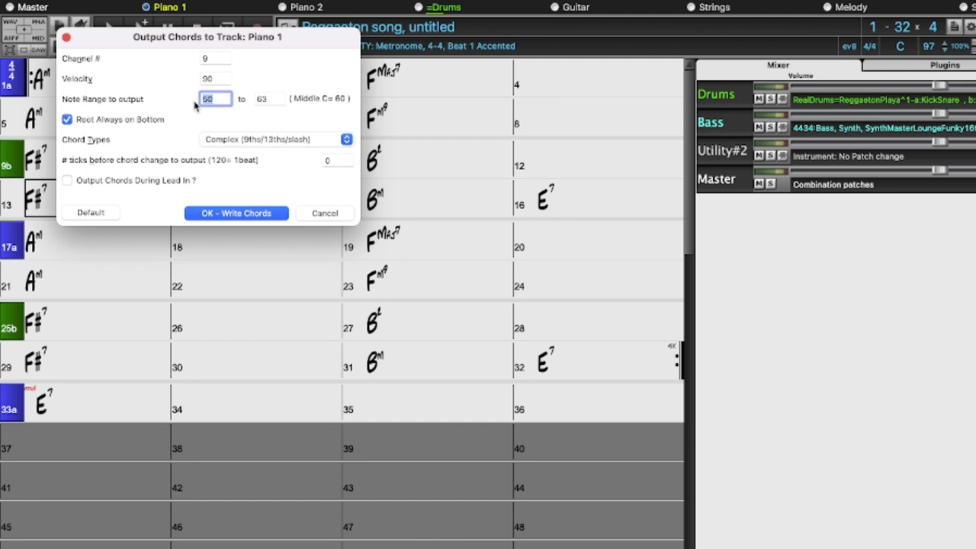
pyautogui.doubleClick(280, 98)
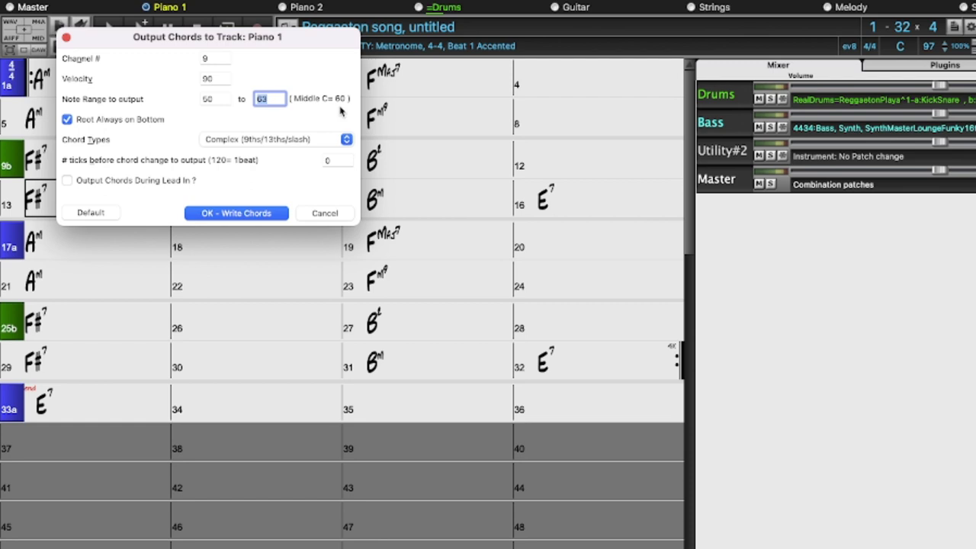
pyautogui.hotkey('shift', 'Tab')
pyautogui.write('60')
pyautogui.press('Tab')
pyautogui.write('72')
pyautogui.click(67, 121)
pyautogui.click(279, 141)
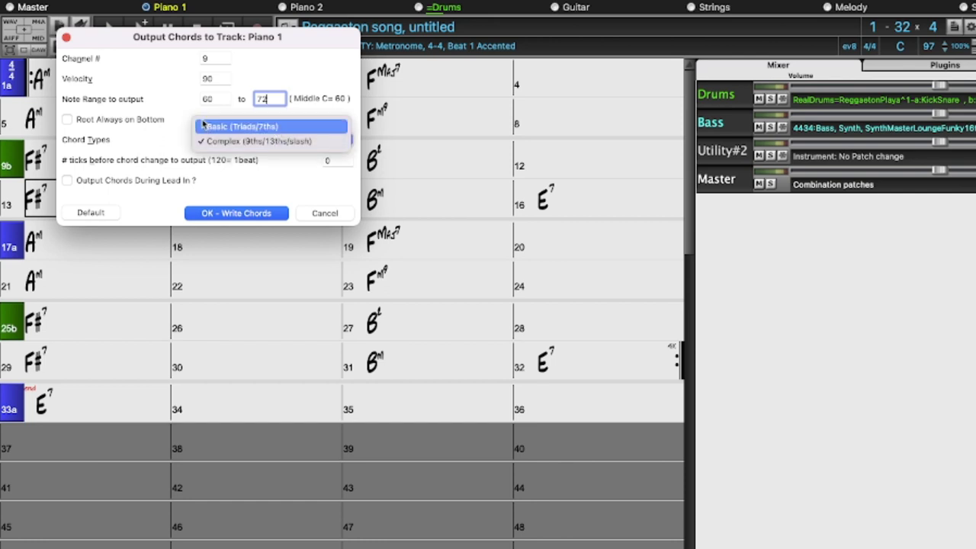
pyautogui.click(272, 128)
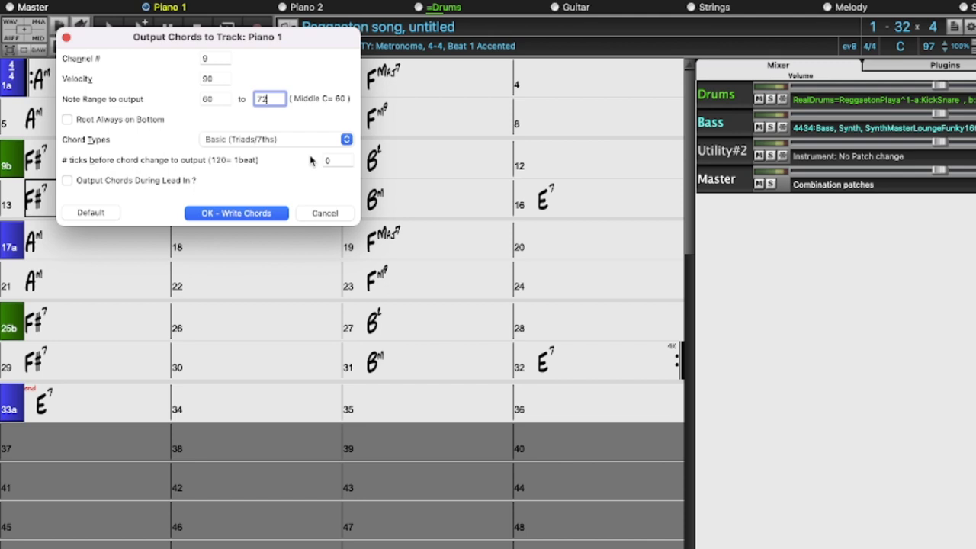
pyautogui.click(252, 215)
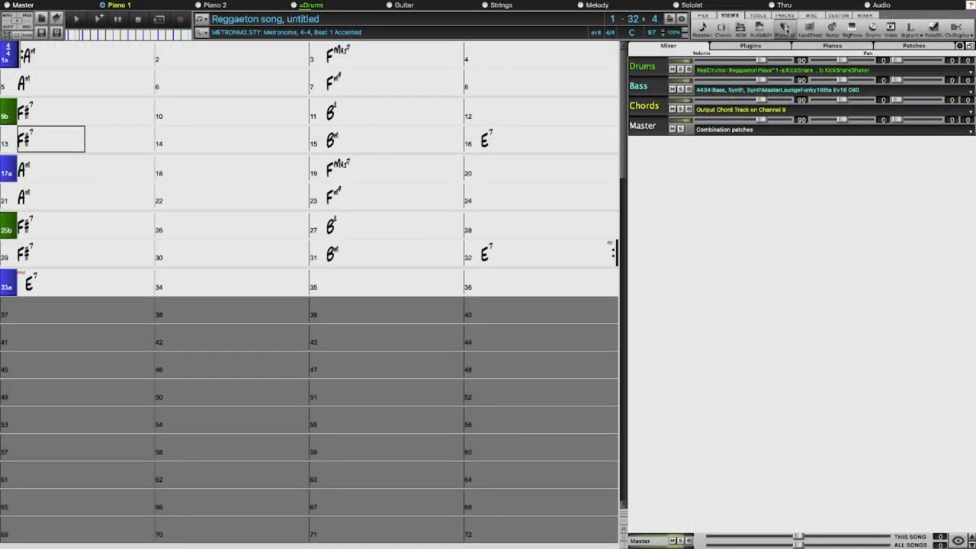
# Open the piano roll for the Chords track and examine the generated chord notes around bars 11 to 18
pyautogui.click(788, 31)
pyautogui.click(660, 106)
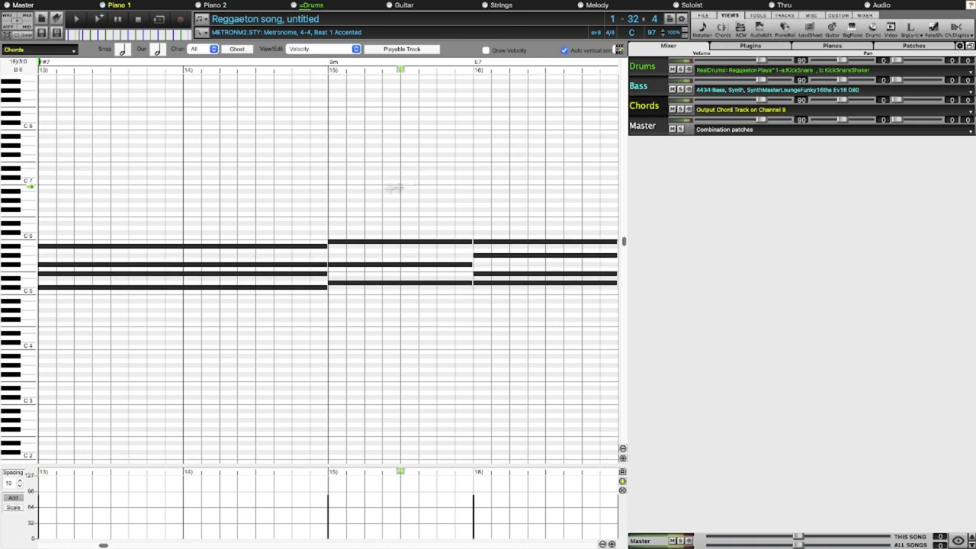
pyautogui.hscroll(4, 173, 165)
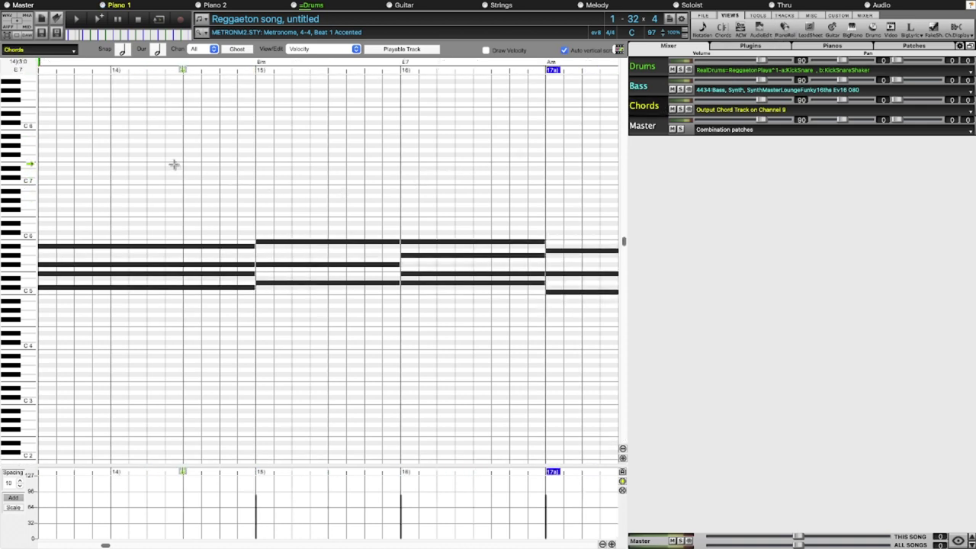
pyautogui.hscroll(1, 174, 165)
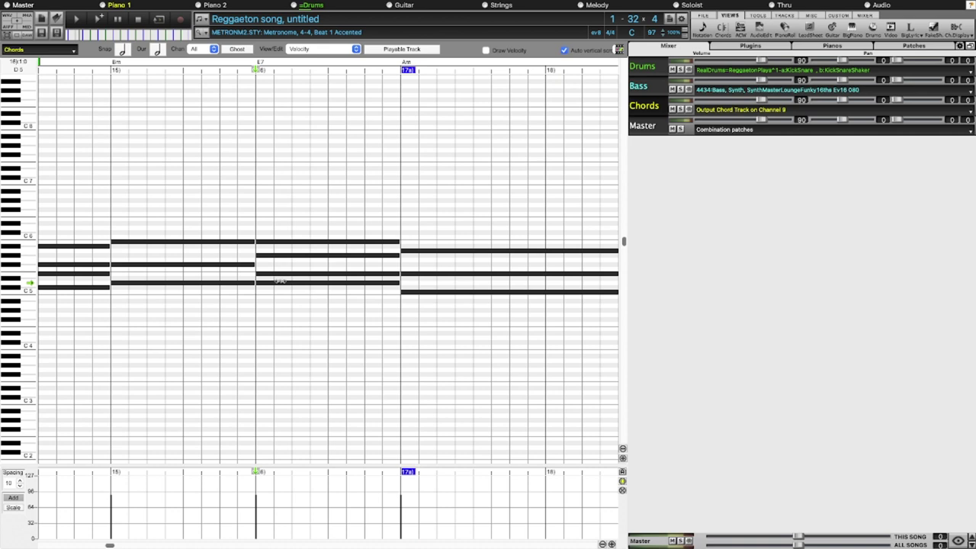
pyautogui.hscroll(-6, 479, 214)
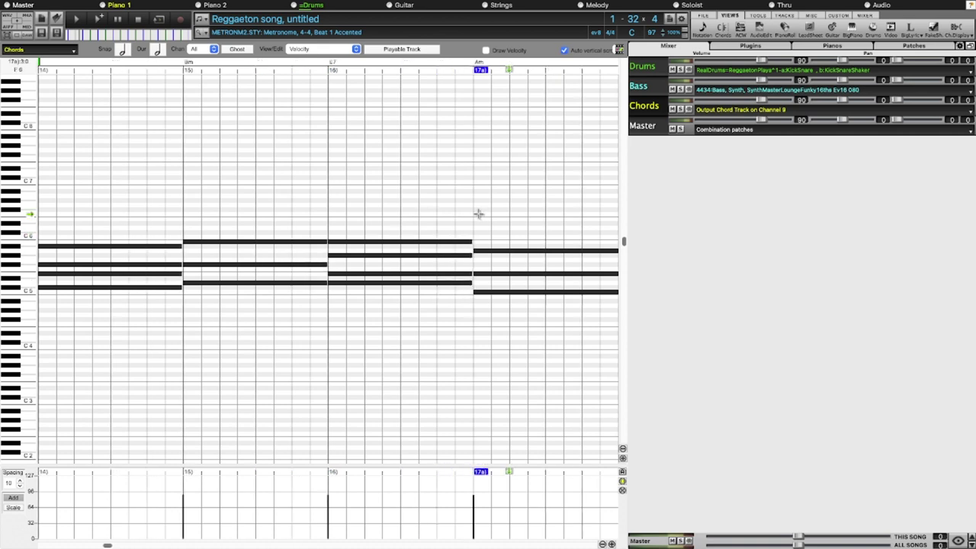
pyautogui.hscroll(-3, 479, 211)
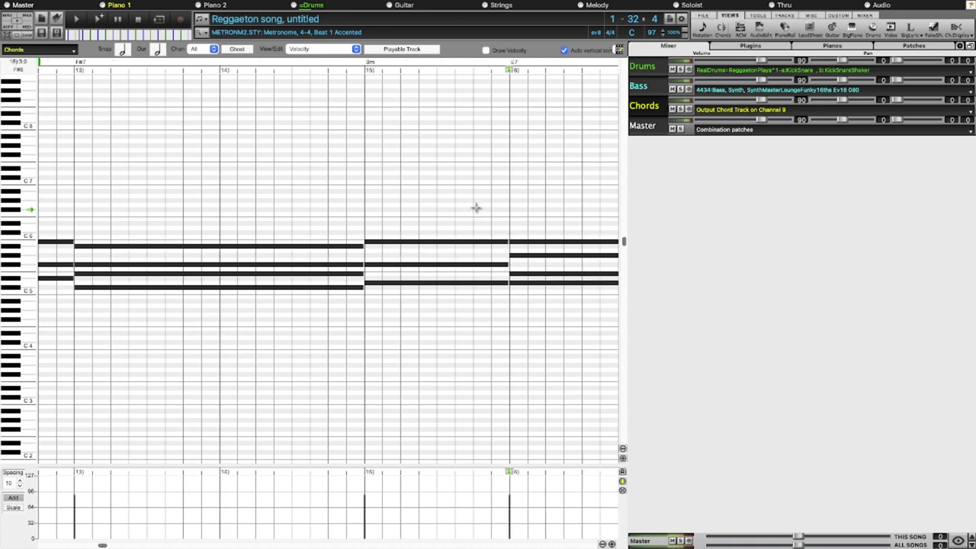
pyautogui.hscroll(-3, 474, 205)
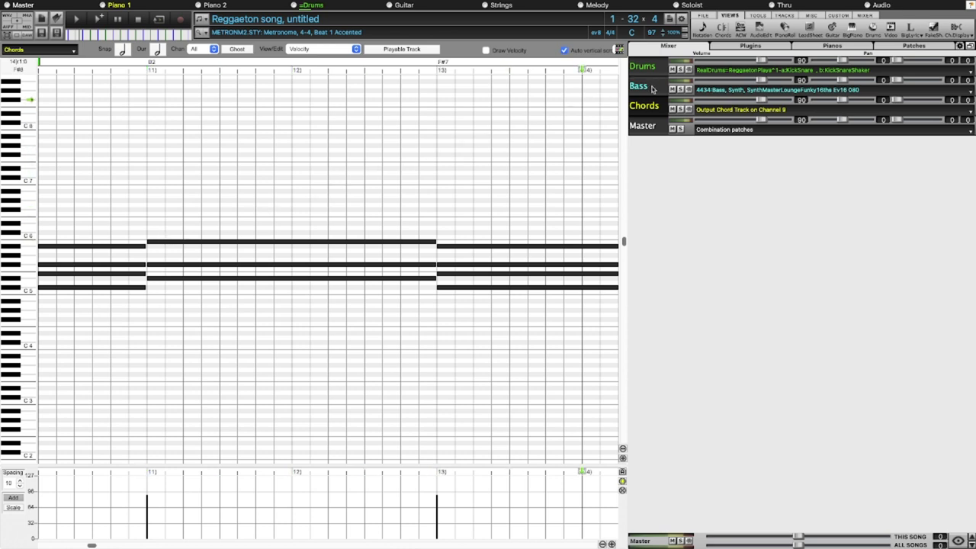
# Open the Hi-Q MIDI patch list for the Chords track and filter it by "synthmaster"
pyautogui.rightClick(721, 112)
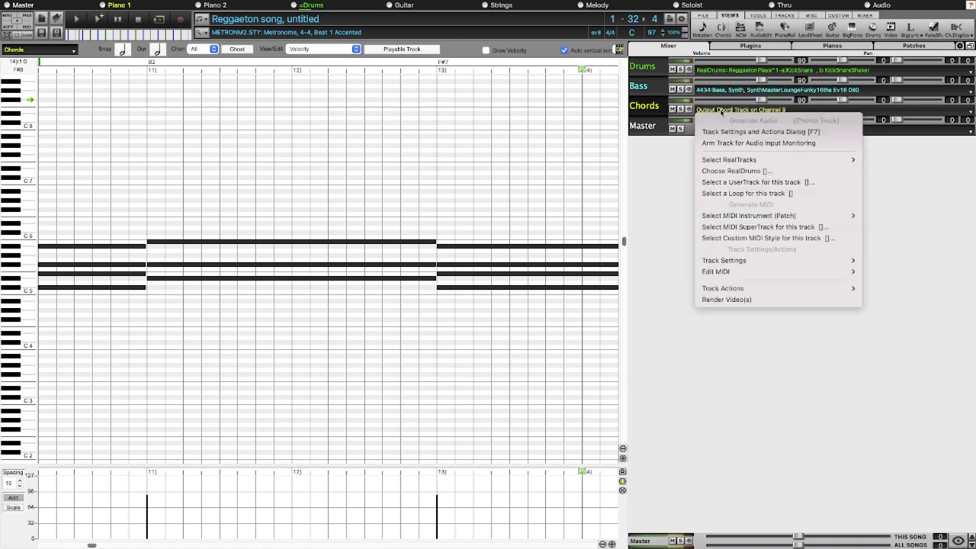
pyautogui.moveTo(725, 217)
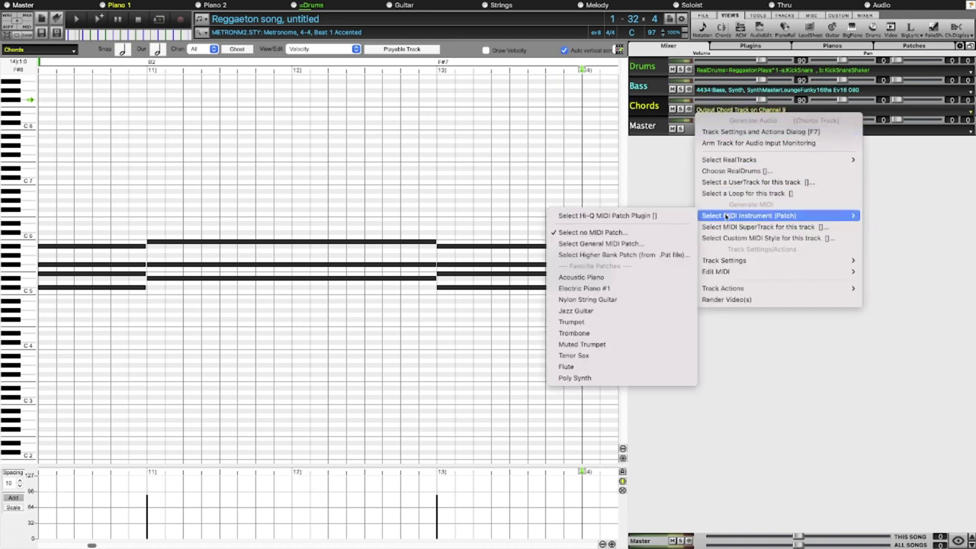
pyautogui.click(611, 217)
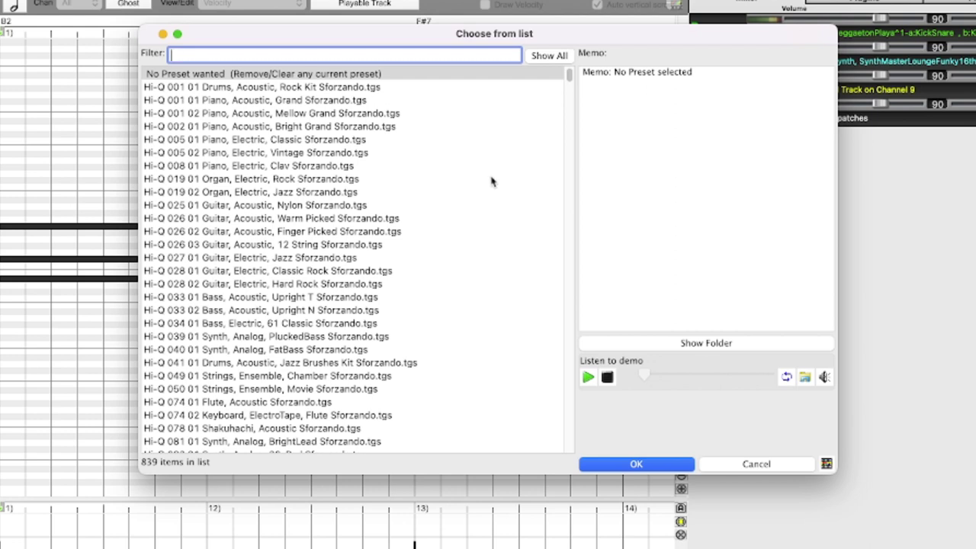
pyautogui.moveTo(568, 77); pyautogui.dragTo(568, 109)
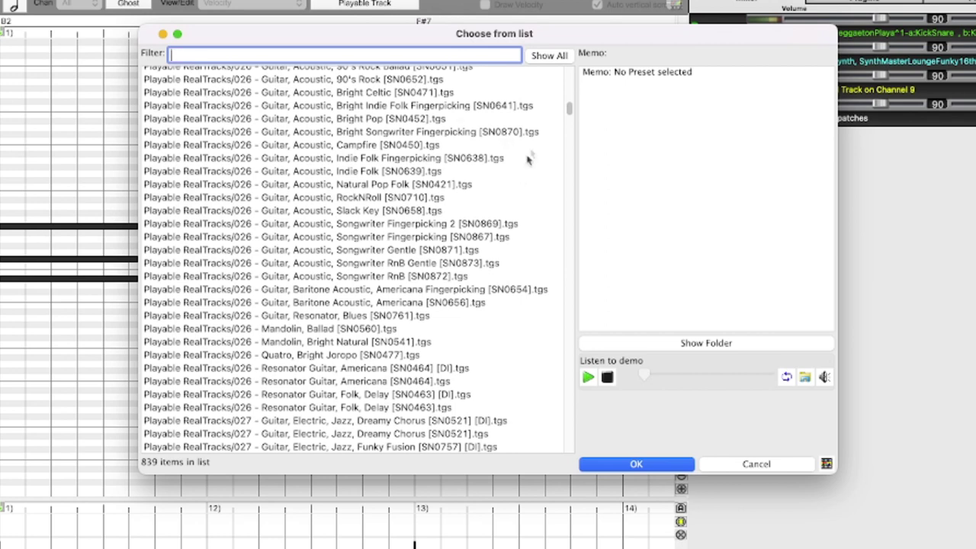
pyautogui.scroll(2, 570, 108)
pyautogui.moveTo(571, 109); pyautogui.dragTo(568, 89)
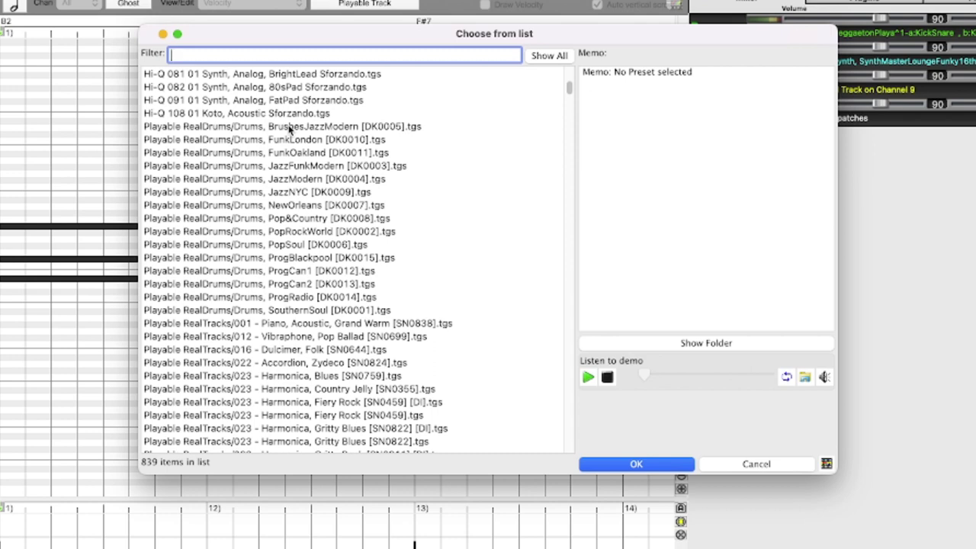
pyautogui.write('synth')
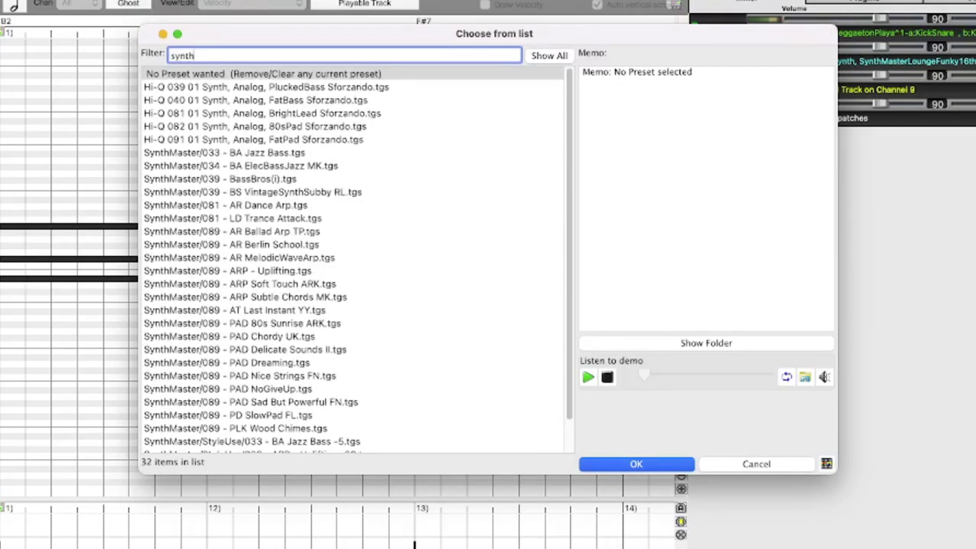
pyautogui.write('master')
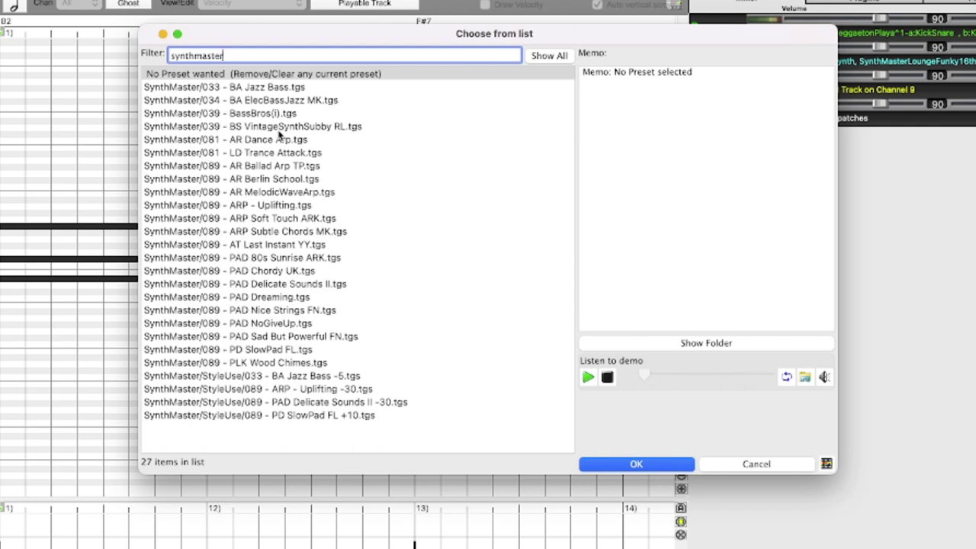
# Audition the demos of the SynthMaster AR Dance Arp, PAD Dreaming and PAD Chordy UK patches
pyautogui.click(289, 140)
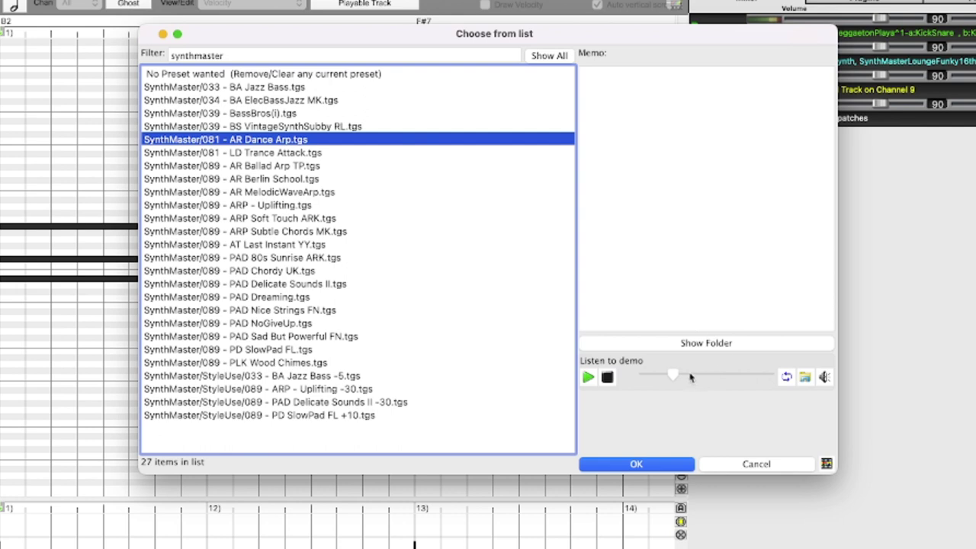
pyautogui.moveTo(681, 379); pyautogui.dragTo(730, 381)
pyautogui.click(267, 299)
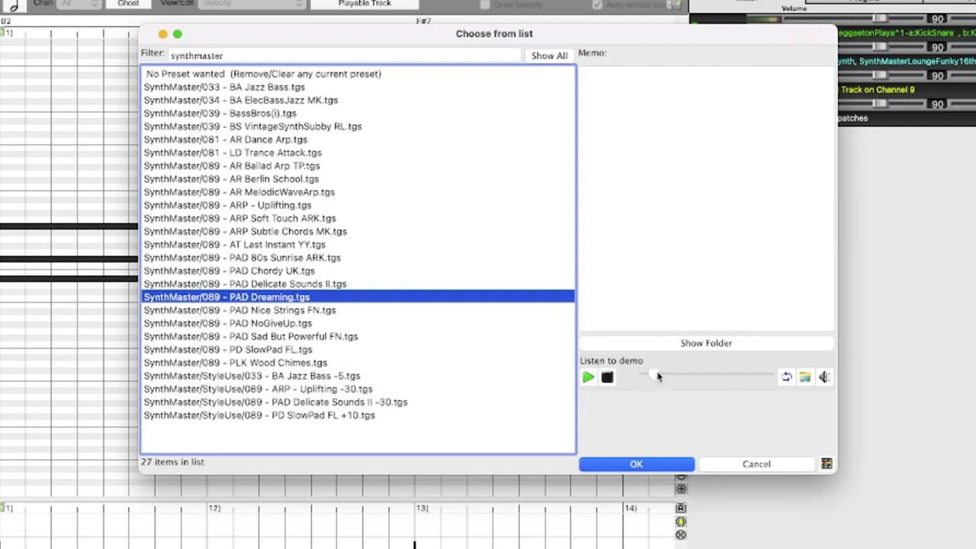
pyautogui.moveTo(656, 376); pyautogui.dragTo(725, 380)
pyautogui.click(311, 272)
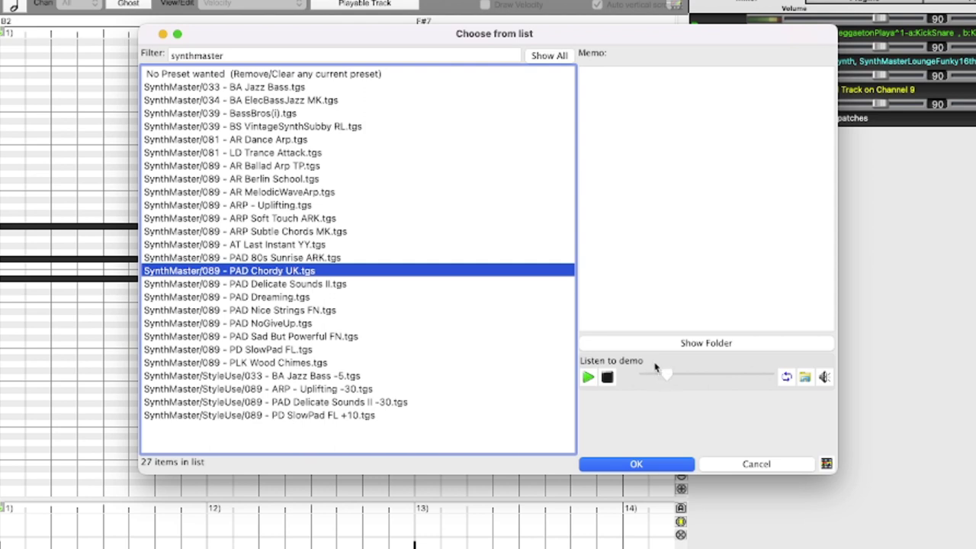
pyautogui.moveTo(665, 377); pyautogui.dragTo(714, 381)
# Audition the SynthMaster/089 - AR MelodicWaveArp patch and assign it to the Chords track
pyautogui.click(313, 192)
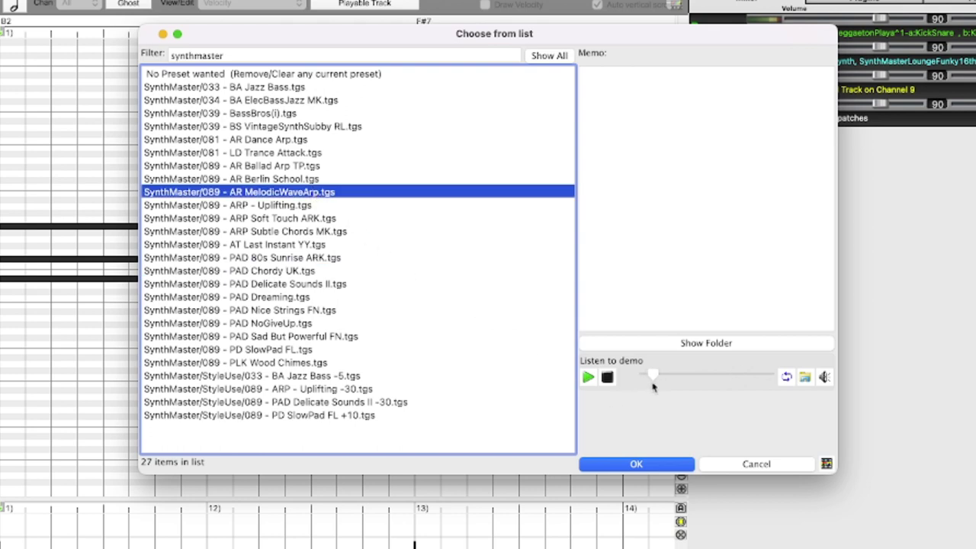
pyautogui.moveTo(661, 379); pyautogui.dragTo(714, 379)
pyautogui.moveTo(714, 379); pyautogui.dragTo(731, 381)
pyautogui.click(662, 467)
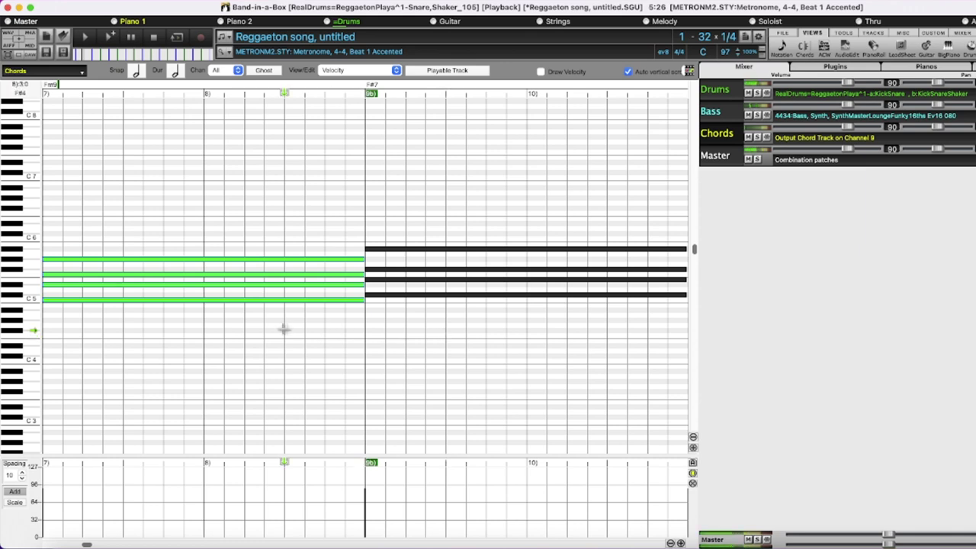
# Solo the Chords track during playback and open its SynthMaster Player plugin window, positioned clear of the mixer's solo controls
pyautogui.click(757, 137)
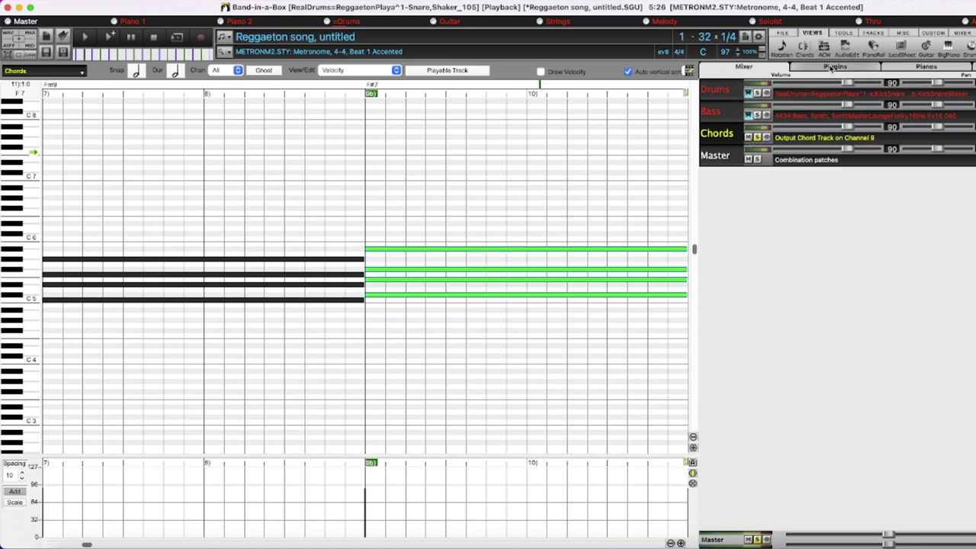
pyautogui.click(831, 67)
pyautogui.doubleClick(816, 138)
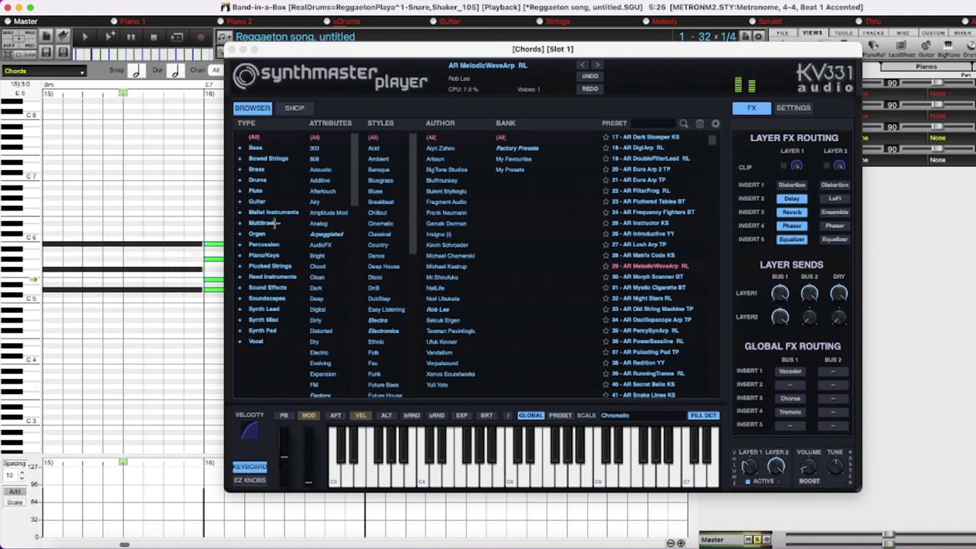
pyautogui.moveTo(791, 53); pyautogui.dragTo(775, 55)
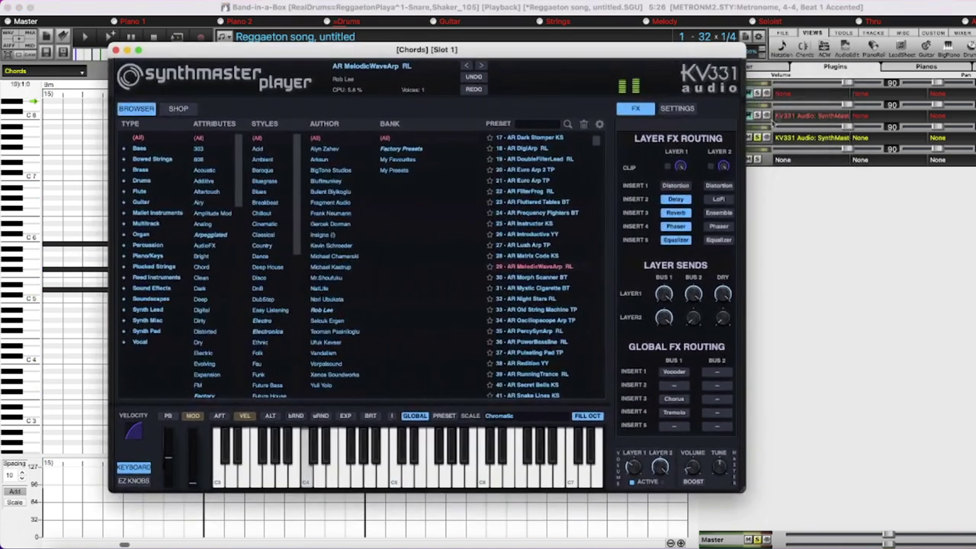
# Unsolo the Chords track, close the SynthMaster Player window and stop playback
pyautogui.click(761, 137)
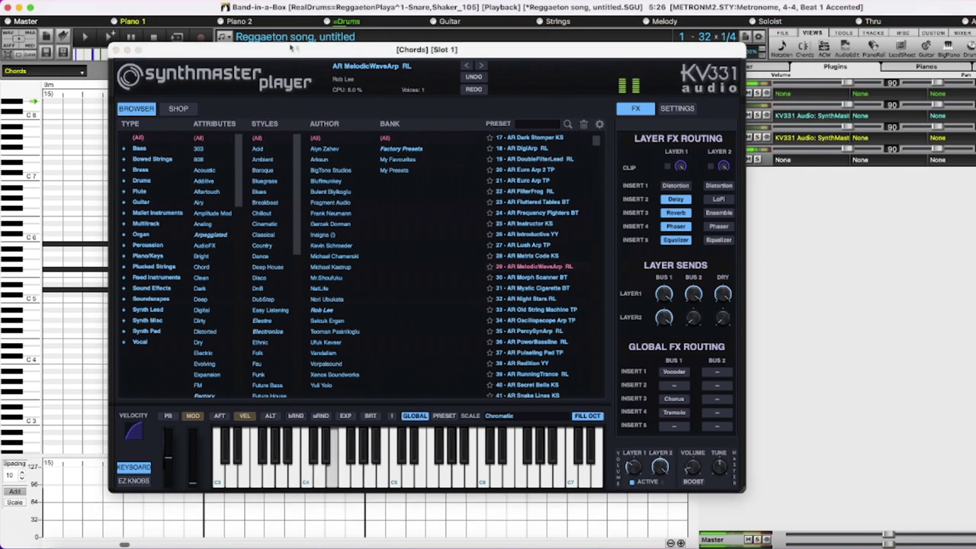
pyautogui.click(116, 50)
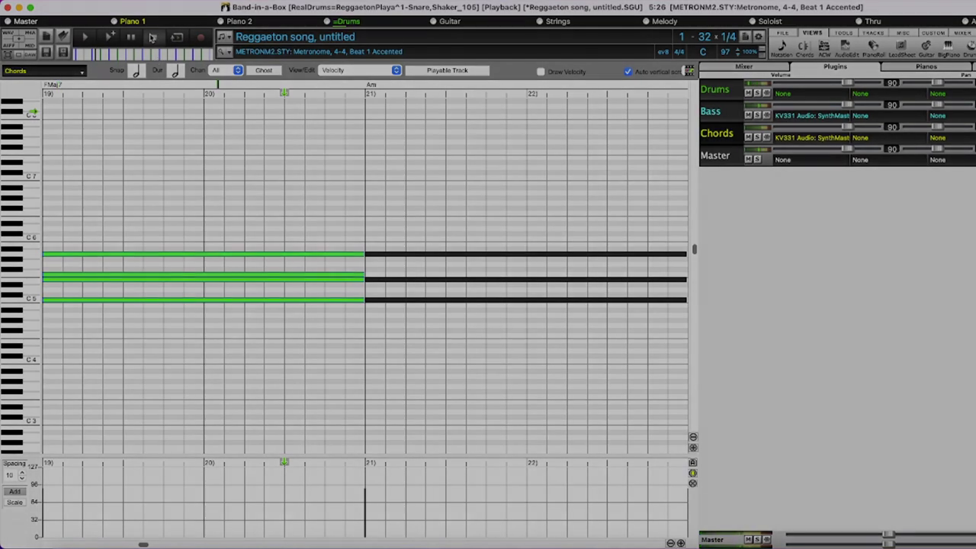
pyautogui.click(153, 37)
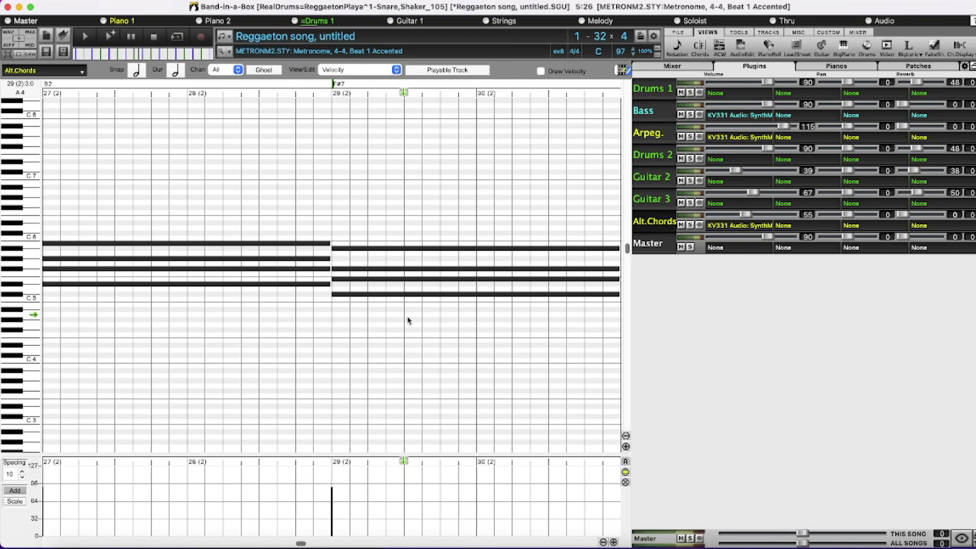
# Switch the mixer from the plugin slots back to the instrument assignments of the tracks
pyautogui.click(672, 65)
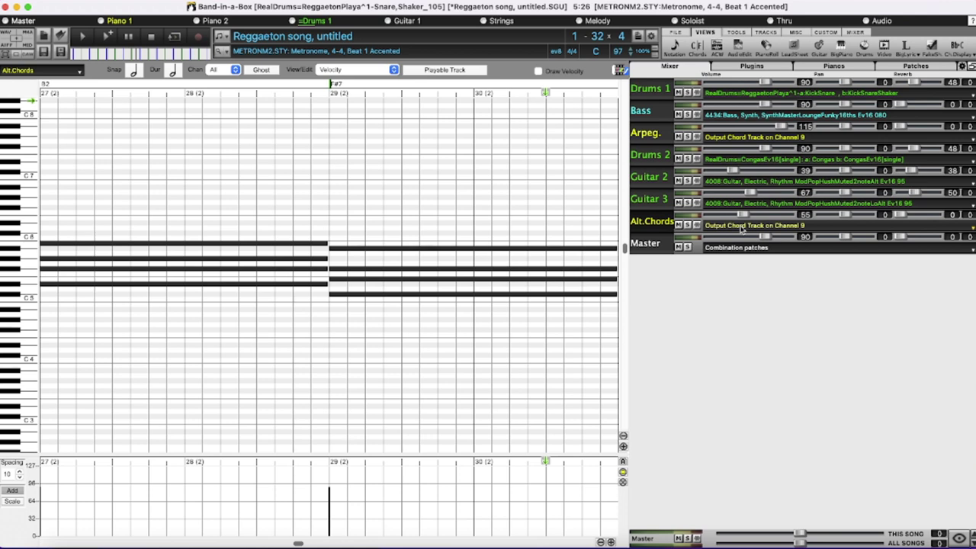
# Adjust the octave of the Alt.Chords track's notes to at or above 55 and at or below 66, and audition them
pyautogui.rightClick(742, 228)
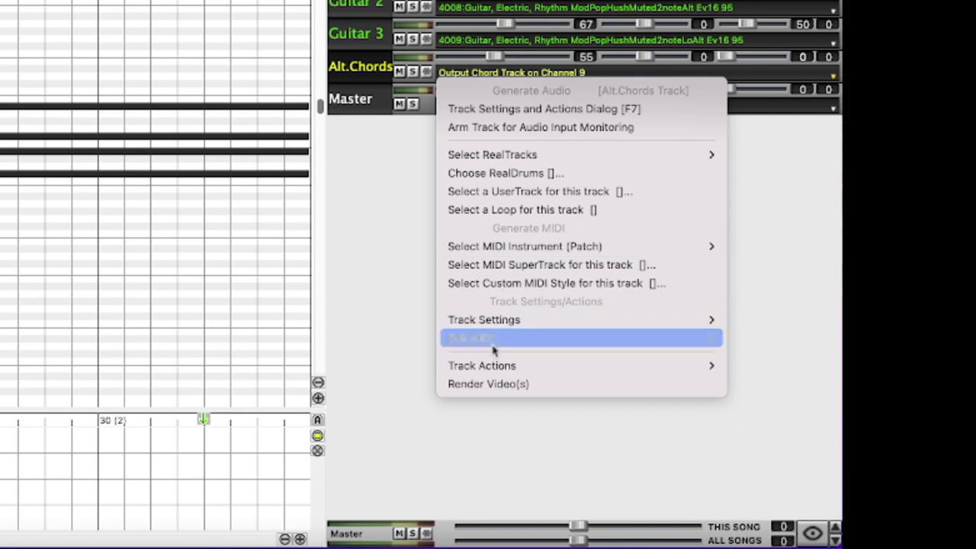
pyautogui.moveTo(493, 342)
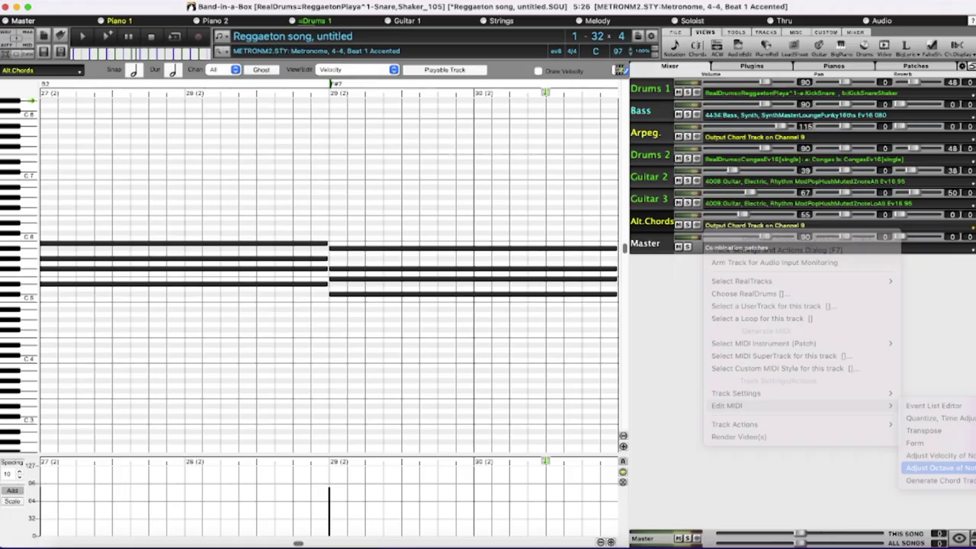
pyautogui.click(900, 430)
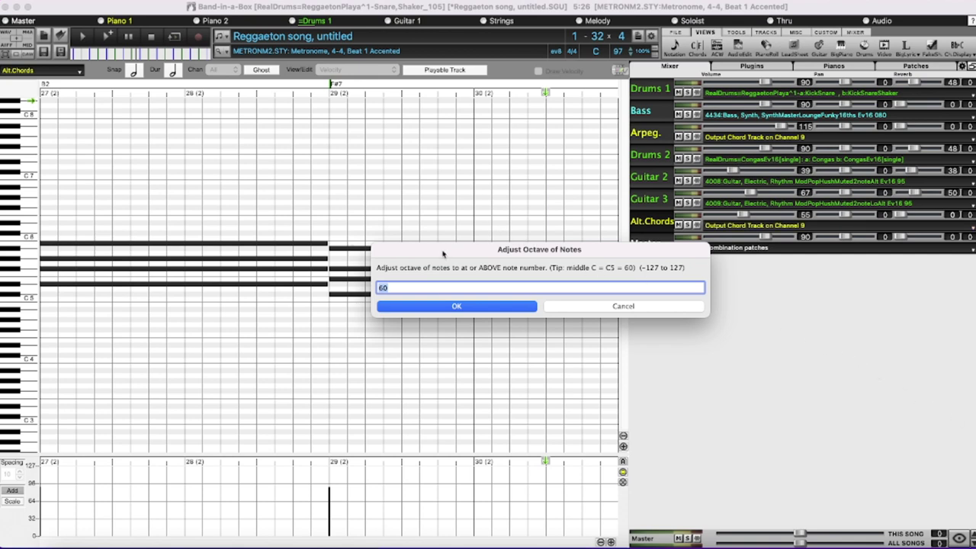
pyautogui.write('55')
pyautogui.press('Return')
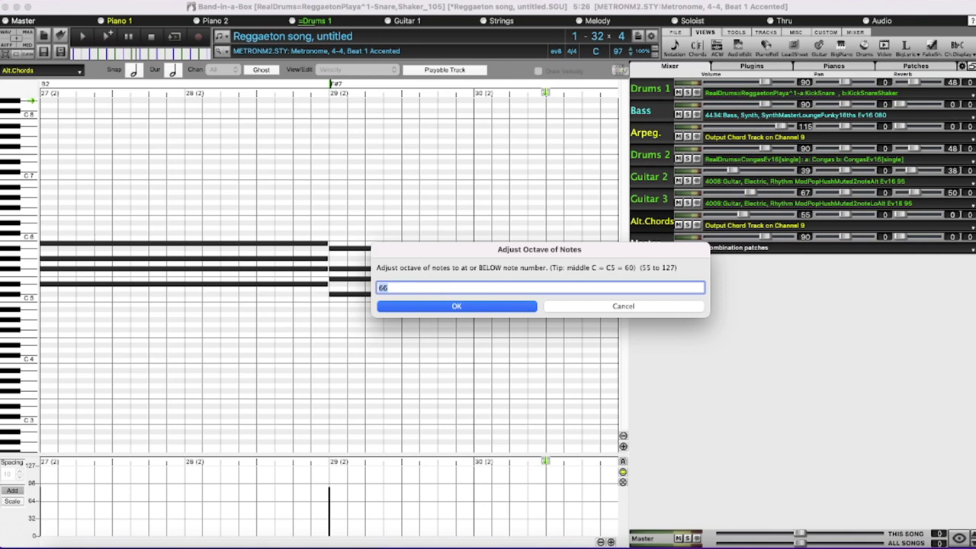
pyautogui.press('Return')
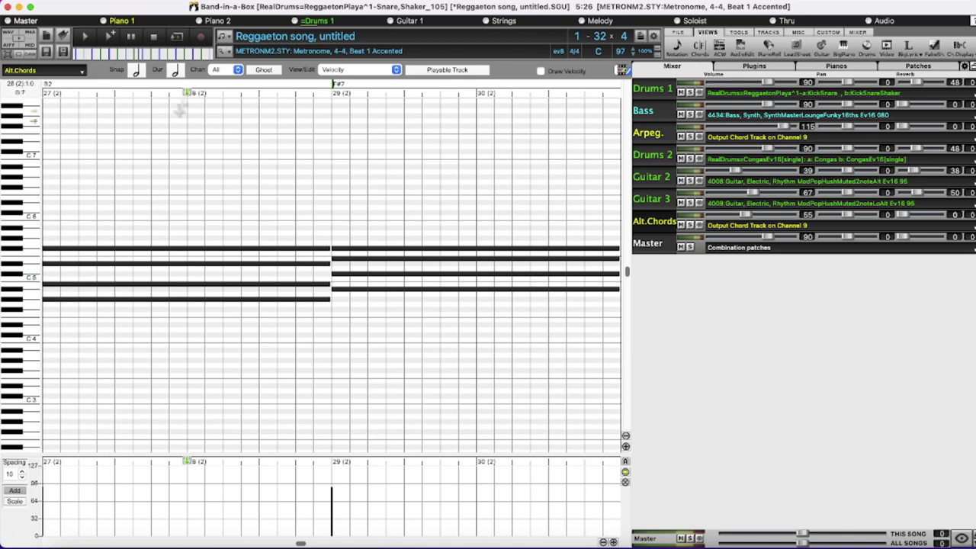
pyautogui.click(323, 86)
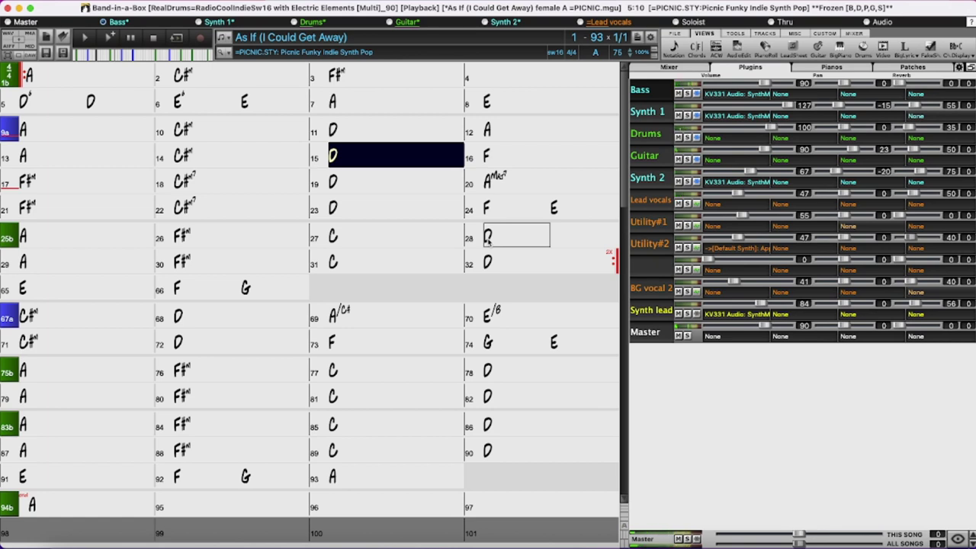
# Solo the Bass and Drums tracks and check the Bass track's synth preset in its SynthMaster Player plugin
pyautogui.click(687, 93)
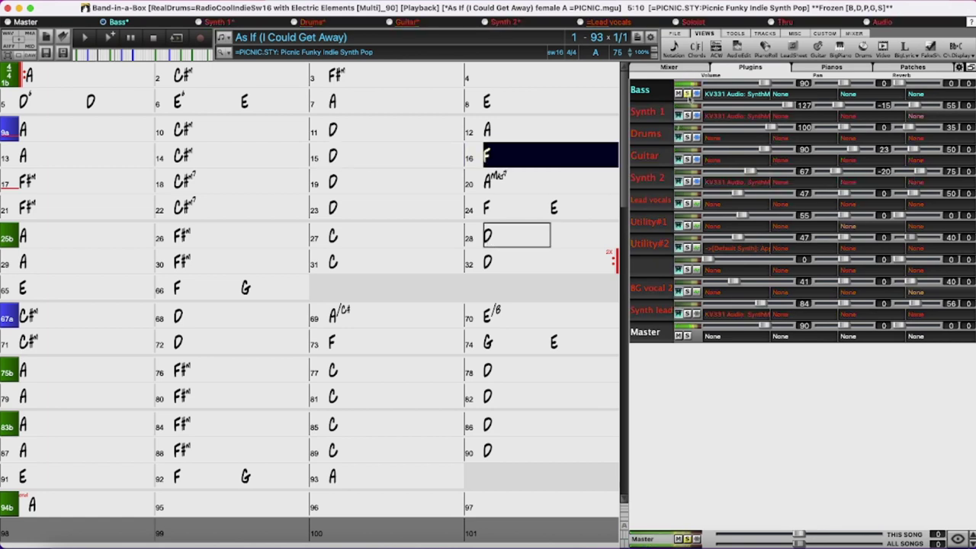
pyautogui.click(687, 138)
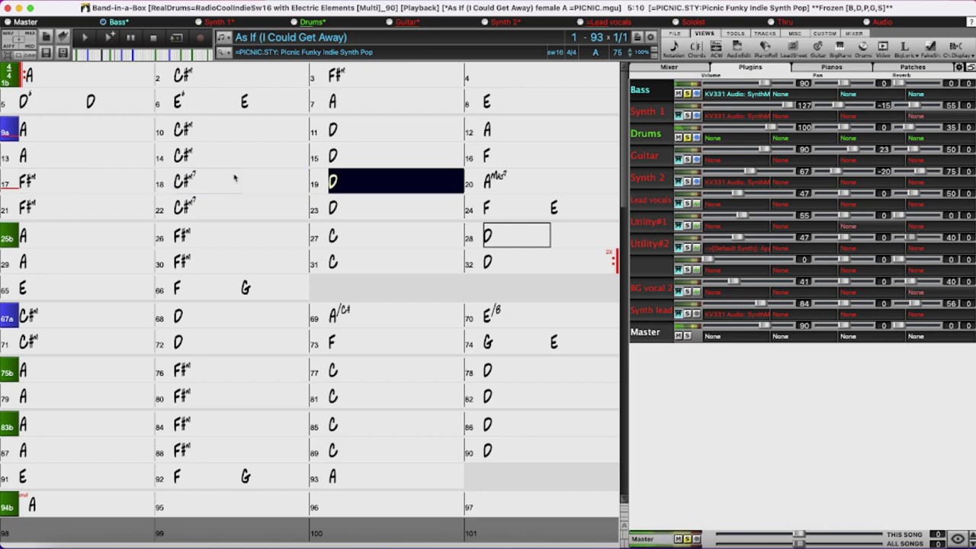
pyautogui.doubleClick(737, 93)
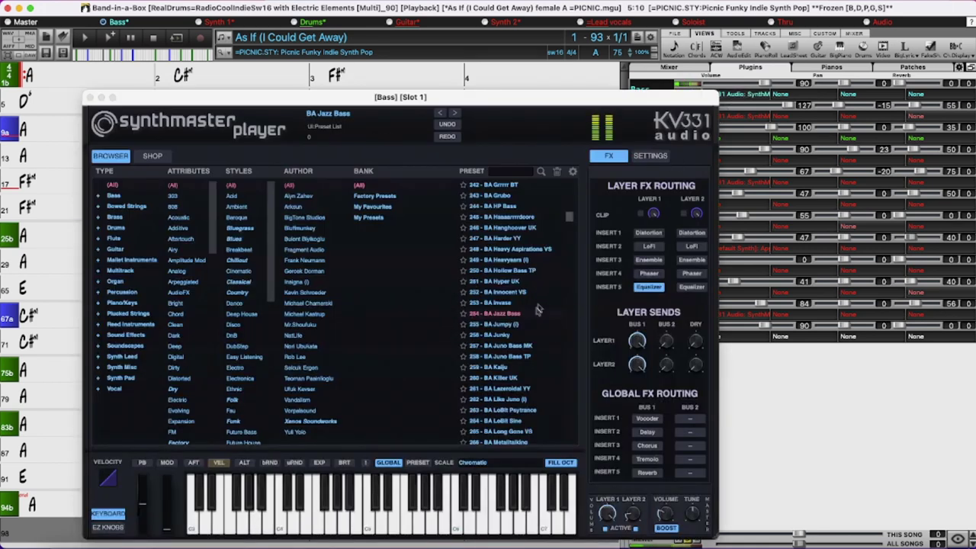
pyautogui.click(90, 98)
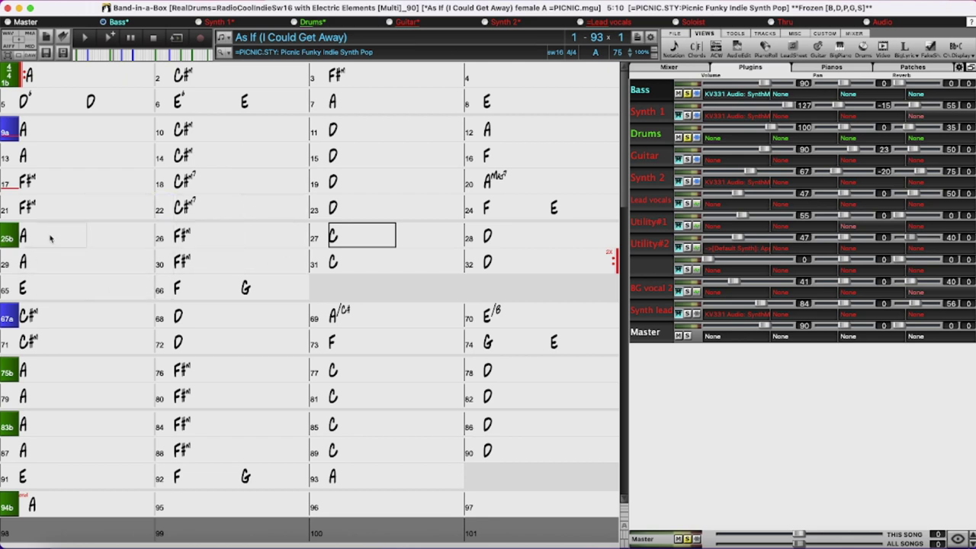
# Open the Bass track in the piano roll from bar 25 and enable its playable track
pyautogui.moveTo(51, 239); pyautogui.dragTo(259, 234)
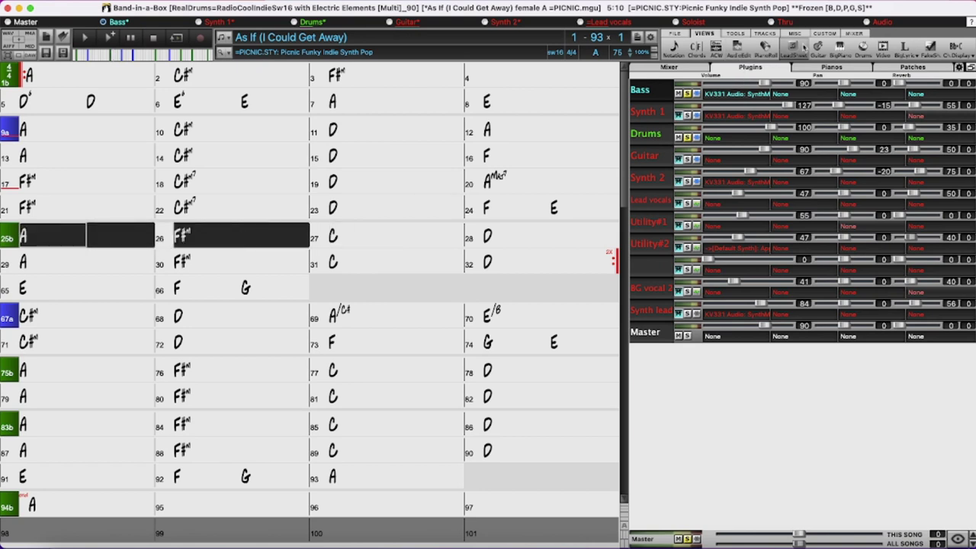
pyautogui.click(768, 51)
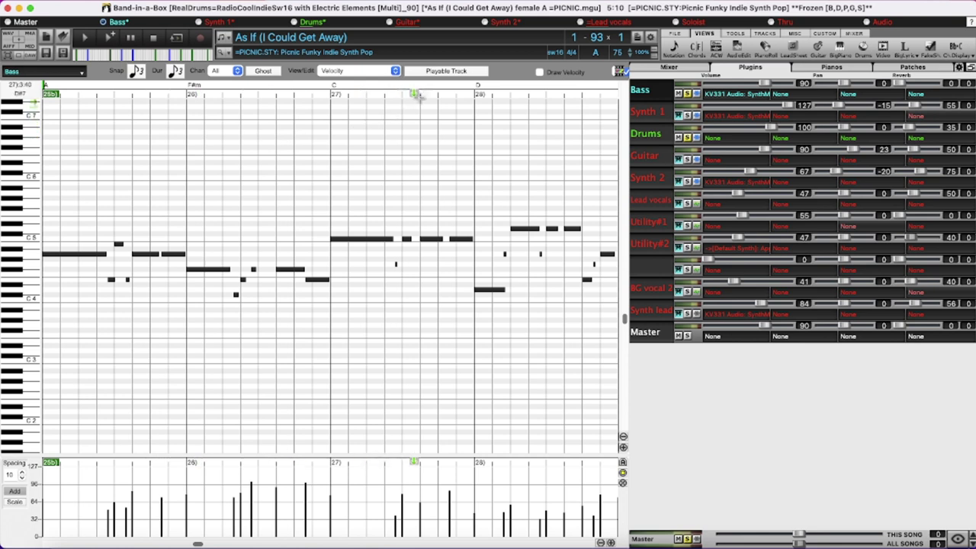
pyautogui.click(450, 71)
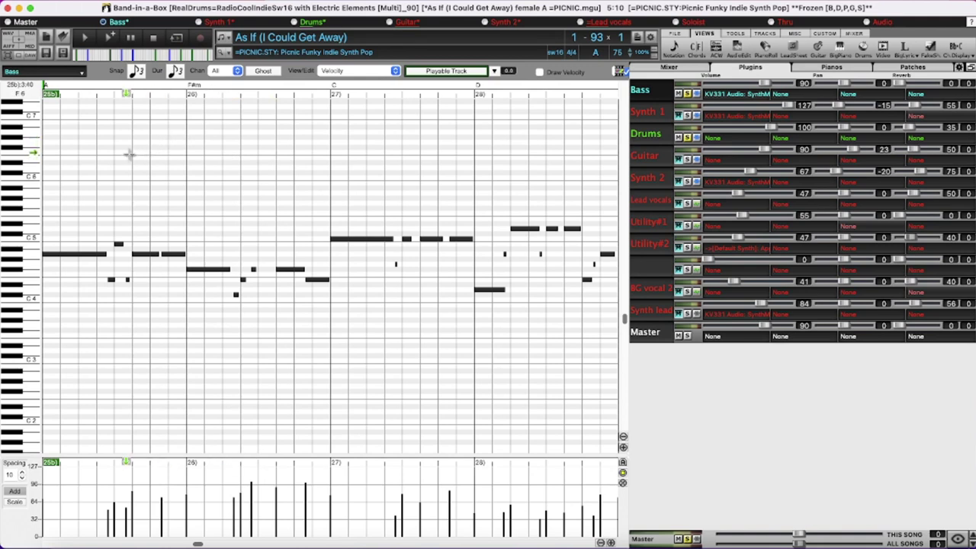
# Add a Mute MST region on the Bass playable track spanning bars 25 and 26
pyautogui.rightClick(44, 106)
pyautogui.click(106, 383)
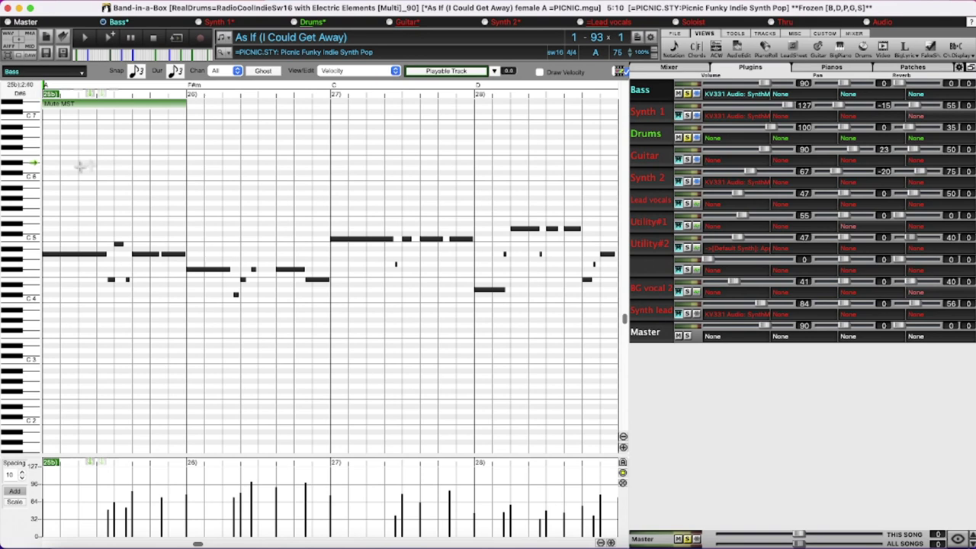
pyautogui.moveTo(186, 94); pyautogui.dragTo(331, 94)
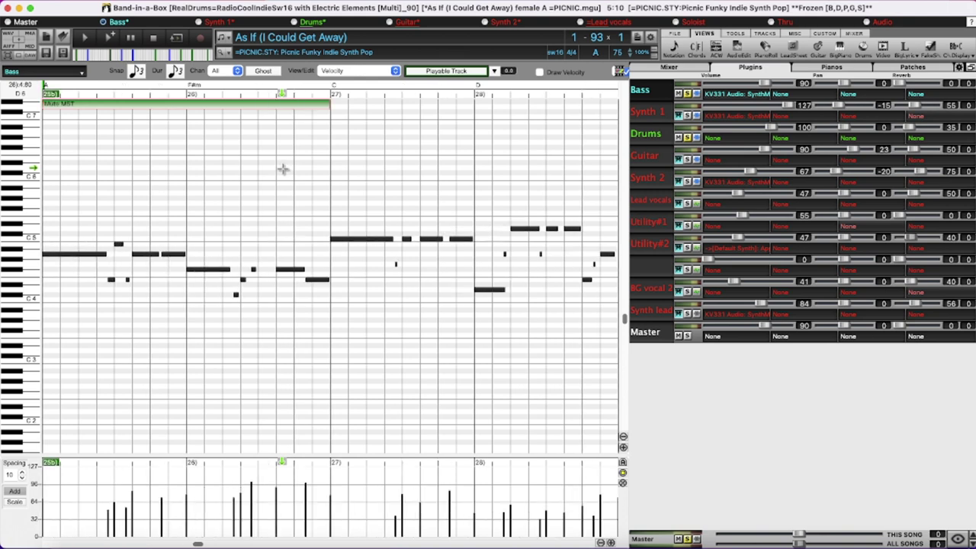
# Play the Bass and Drums from bar 24 into the muted bars to check the mute region
pyautogui.hscroll(-3, 282, 168)
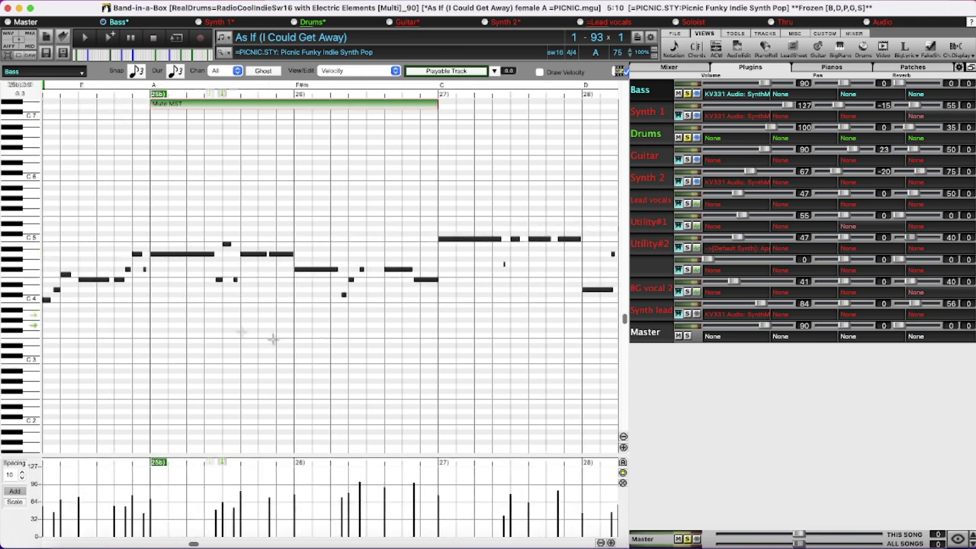
pyautogui.click(67, 86)
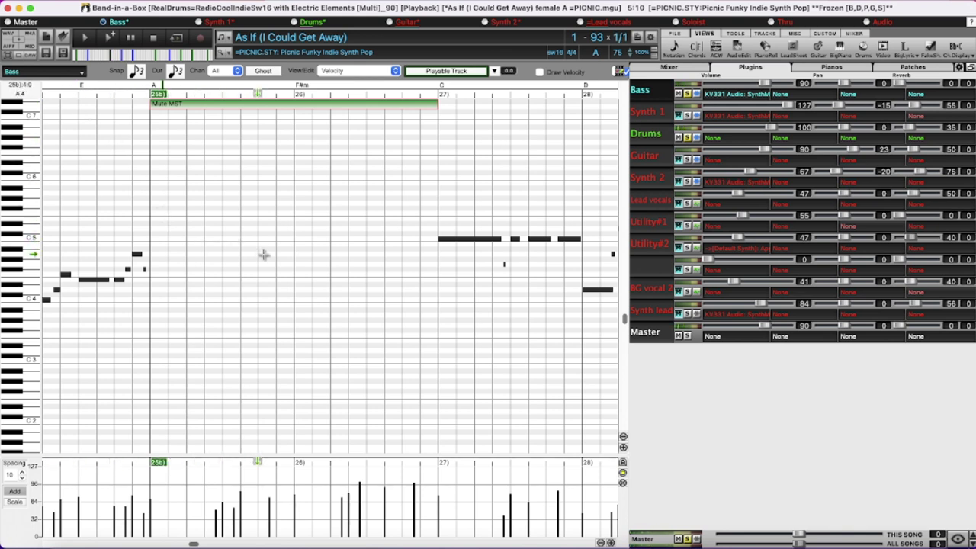
pyautogui.press('space')
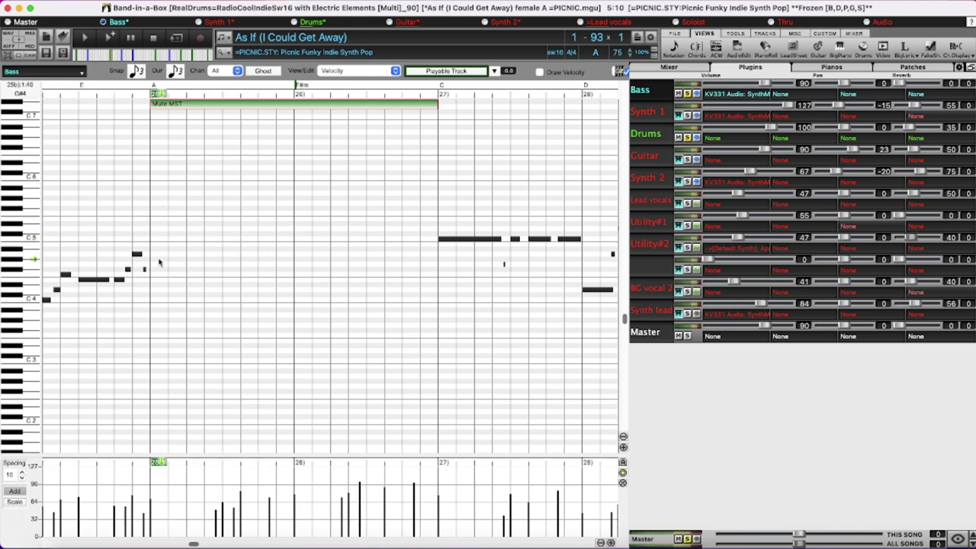
# Set snap and note duration to a quarter note and place an A4 Bass note on beat 1 of bar 25
pyautogui.click(139, 71)
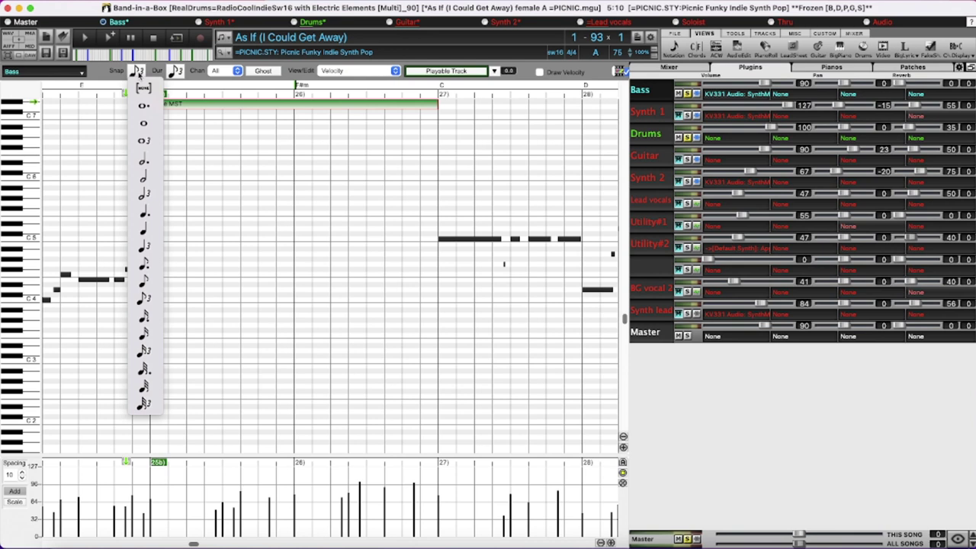
pyautogui.click(157, 228)
pyautogui.click(176, 71)
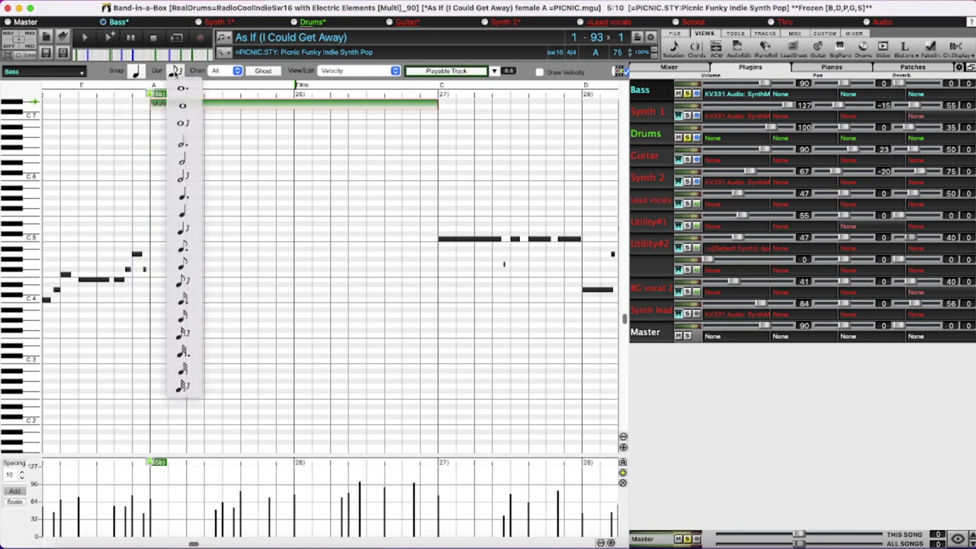
pyautogui.click(184, 212)
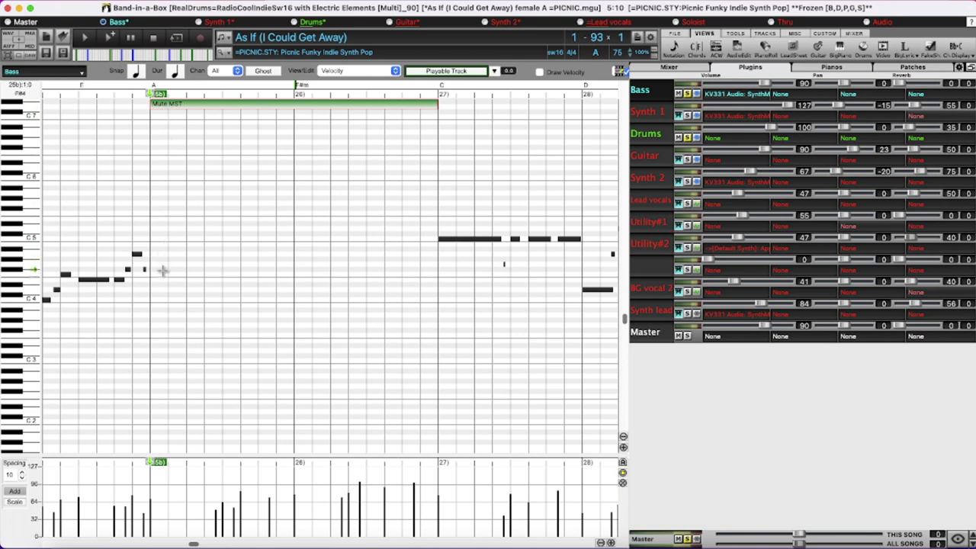
pyautogui.click(153, 315)
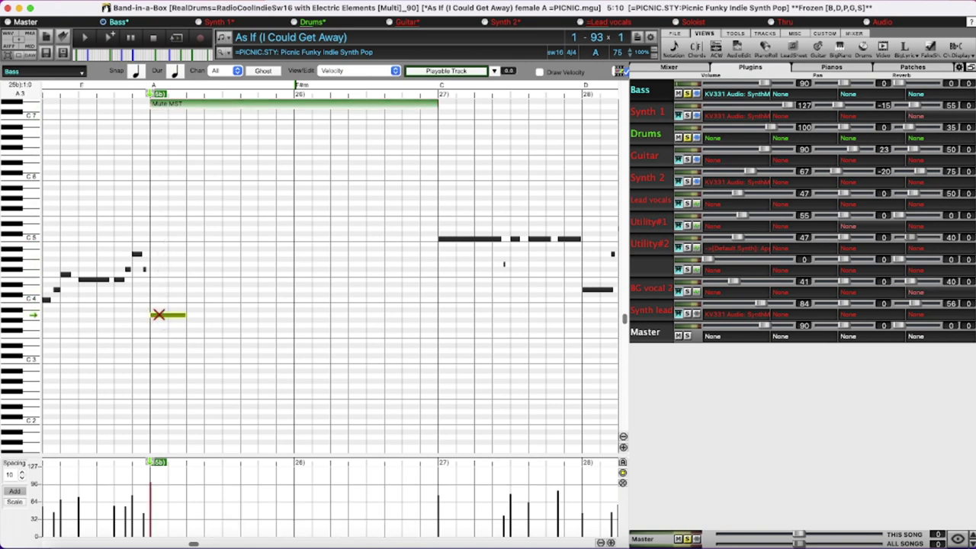
pyautogui.moveTo(165, 316); pyautogui.dragTo(166, 254)
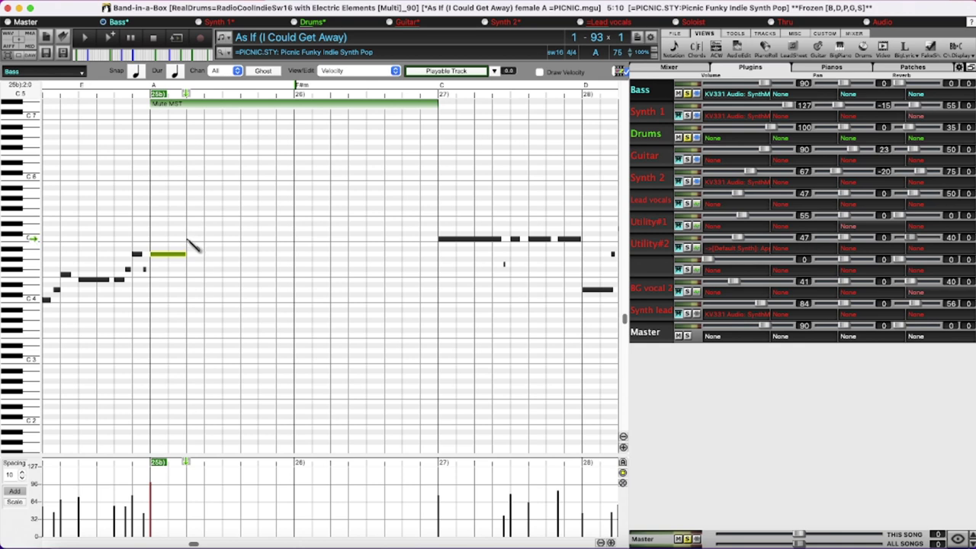
# Add quarter notes C#5, E5 and A5 to finish bar 25 and F#5, C#5, A4 and F#4 across bar 26
pyautogui.moveTo(188, 235)
pyautogui.mouseDown()
pyautogui.moveTo(256, 220)
pyautogui.moveTo(263, 192)
pyautogui.moveTo(294, 196)
pyautogui.mouseUp()
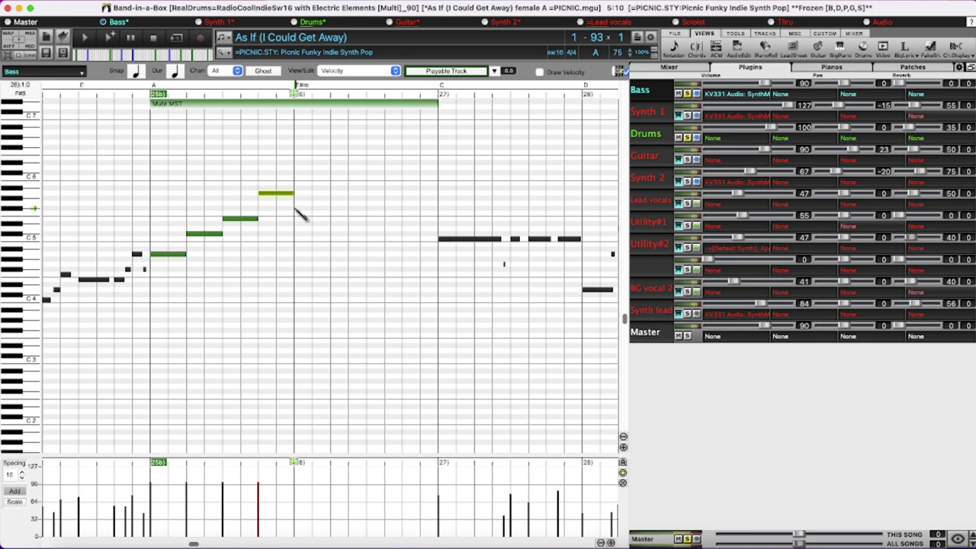
pyautogui.click(297, 207)
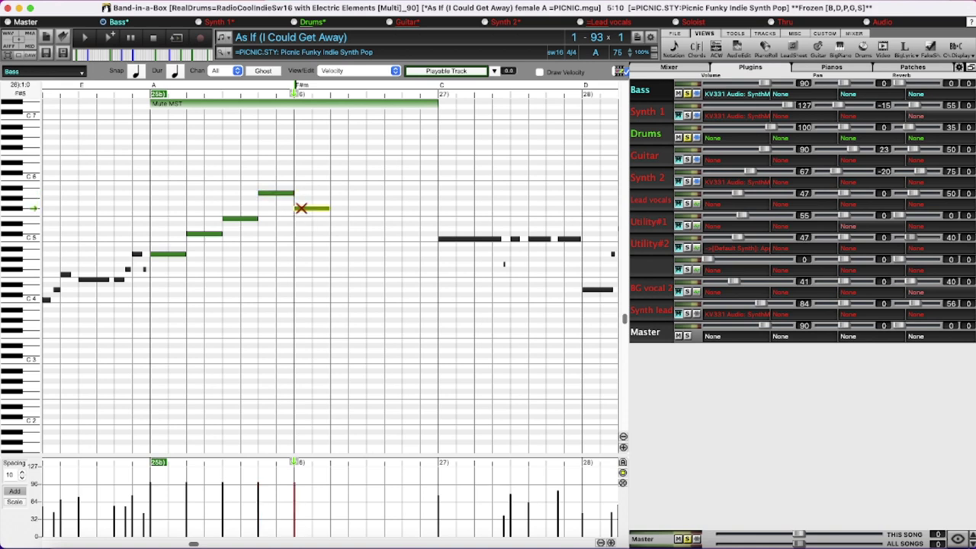
pyautogui.click(334, 234)
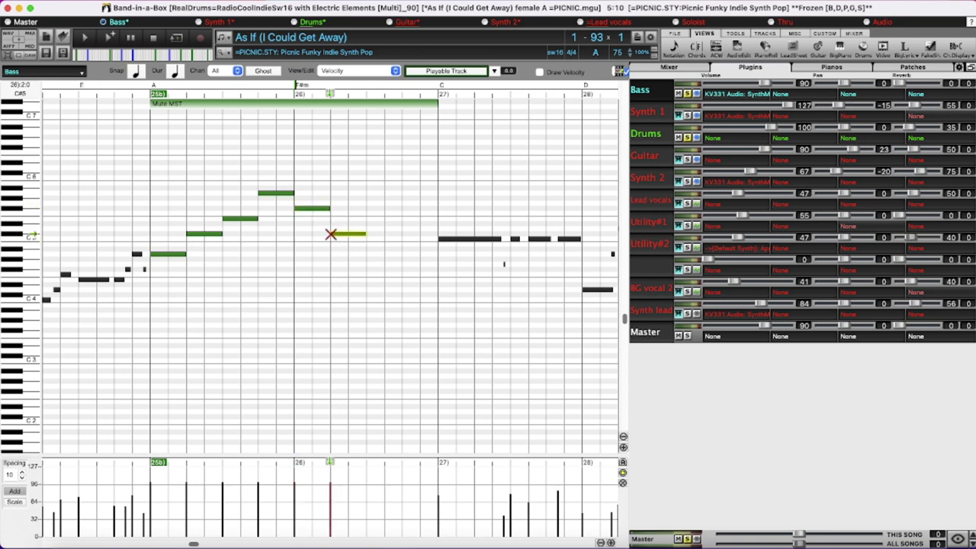
pyautogui.click(369, 254)
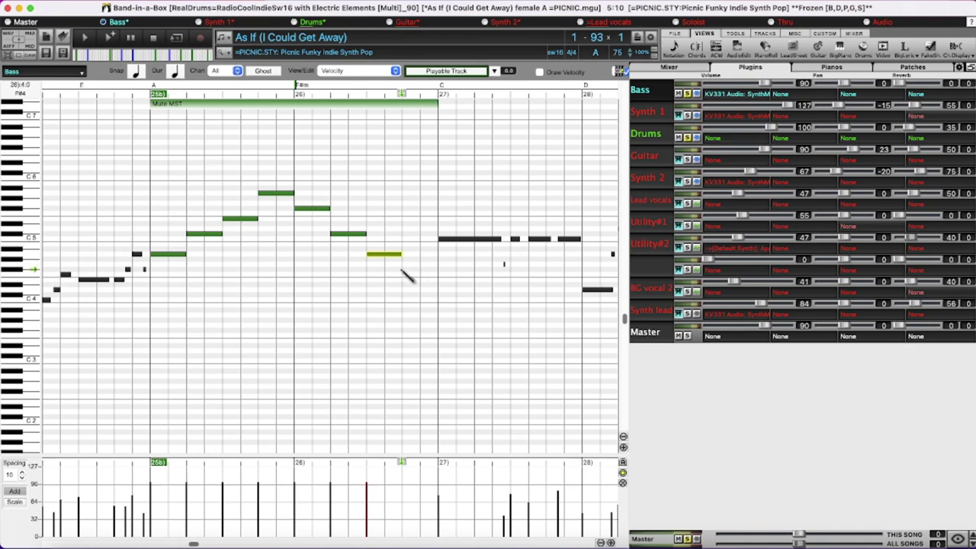
pyautogui.click(404, 270)
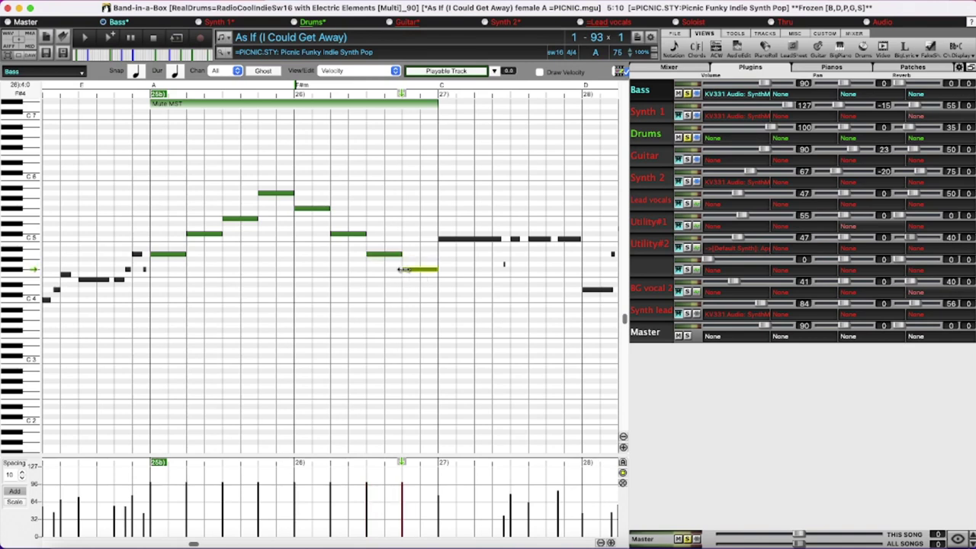
# Play the soloed Bass and Drums from bar 24 to hear the new walking bass notes
pyautogui.click(65, 85)
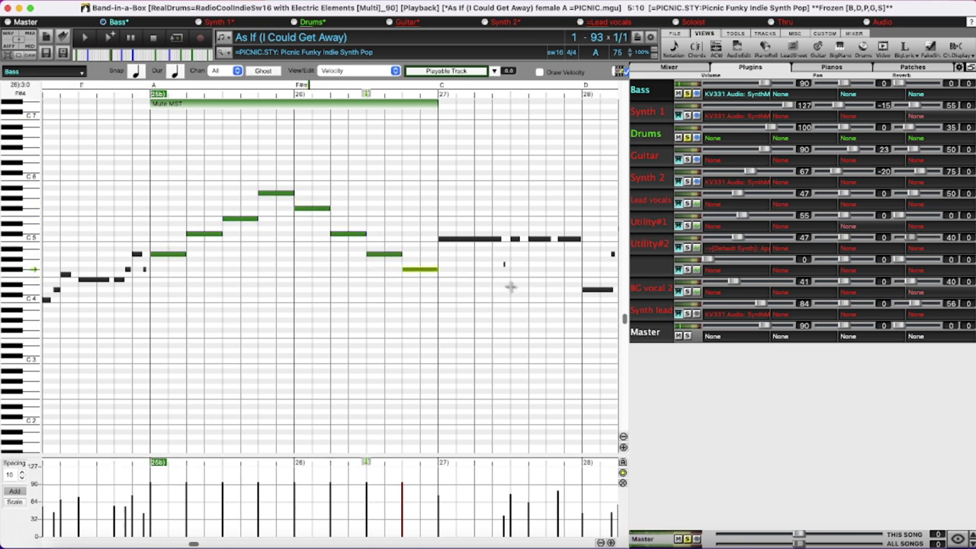
pyautogui.press('space')
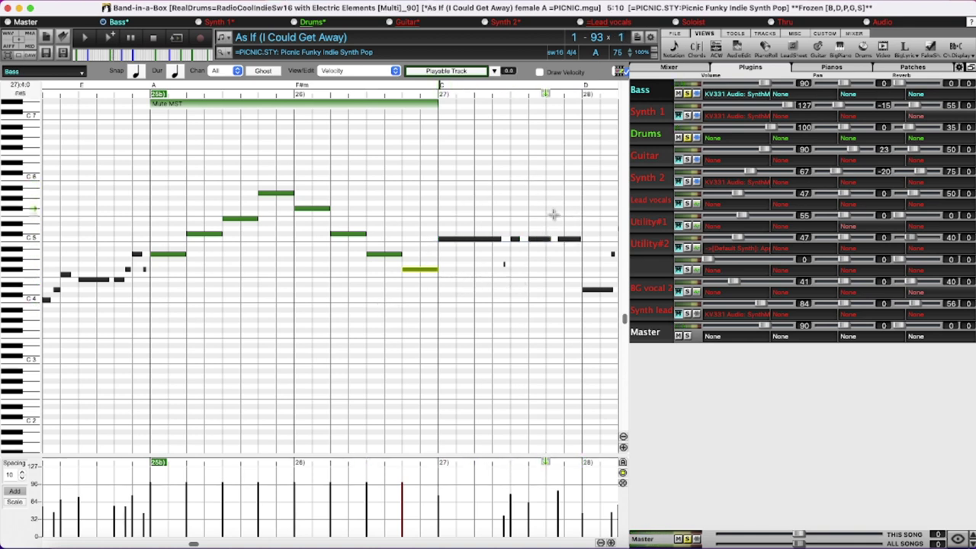
pyautogui.click(475, 250)
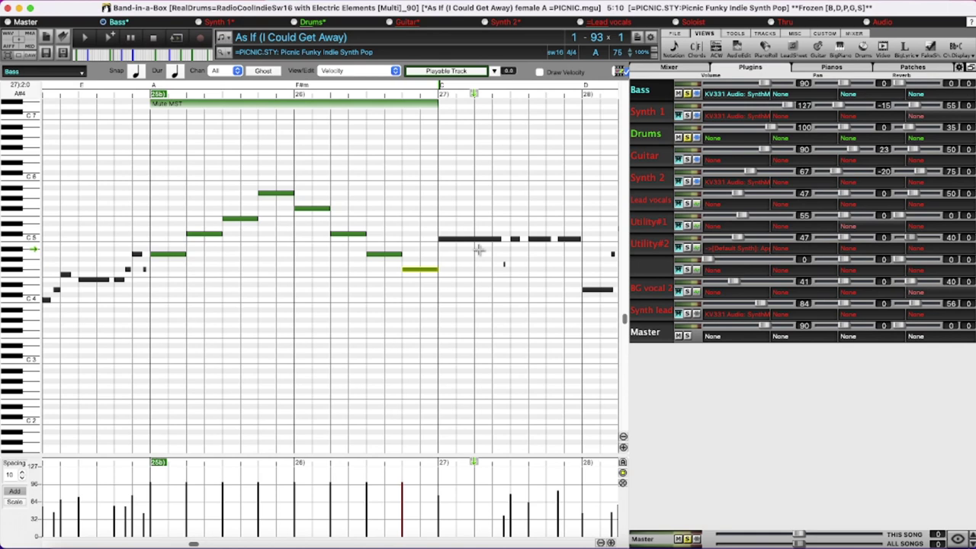
# Remove the solo from the Drums and Bass tracks and play the full mix from bar 24
pyautogui.click(687, 93)
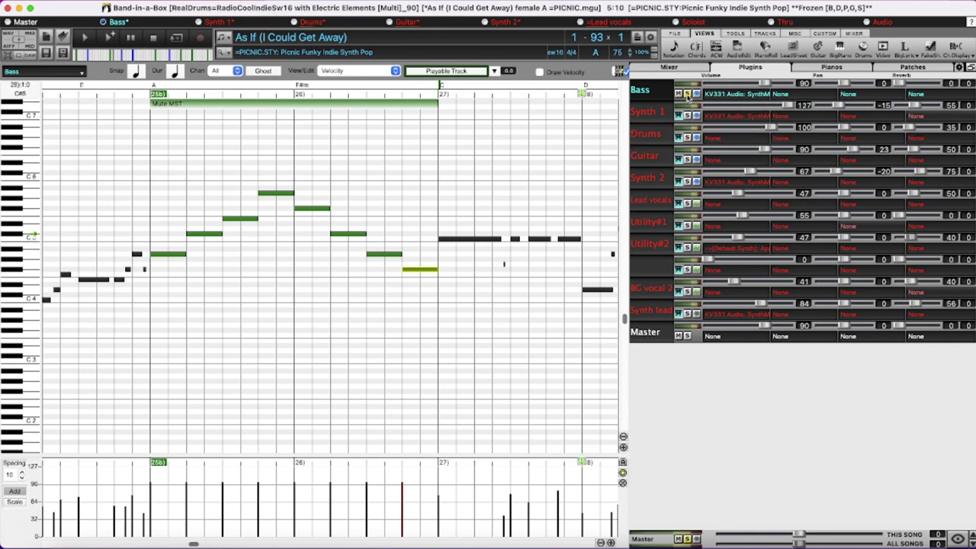
pyautogui.click(687, 93)
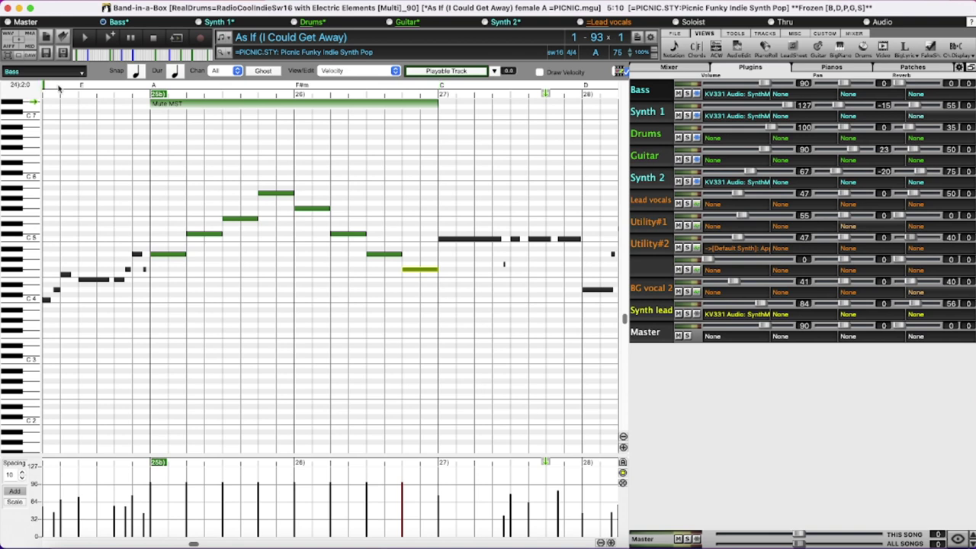
pyautogui.press('space')
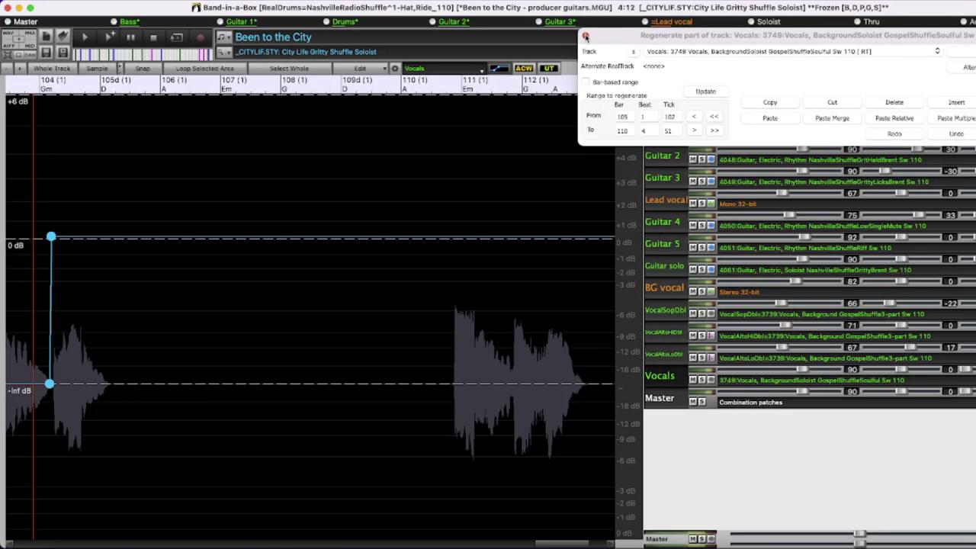
# Close the Regenerate part of track window for the Vocals track
pyautogui.click(585, 37)
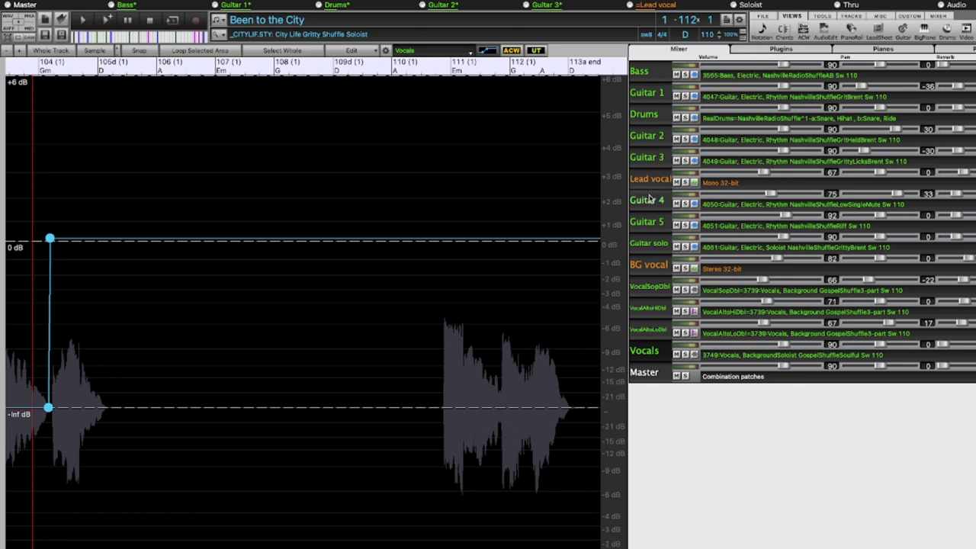
# Show the Master track's volume automation and play the song's ending from just before bar 104, marking bar 105 as the fade's starting point
pyautogui.click(643, 373)
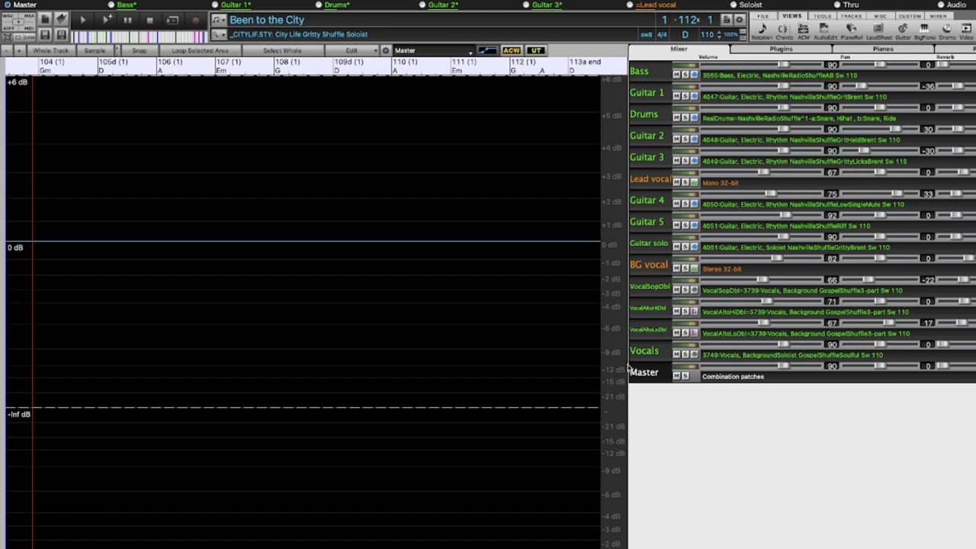
pyautogui.click(28, 158)
pyautogui.click(23, 158)
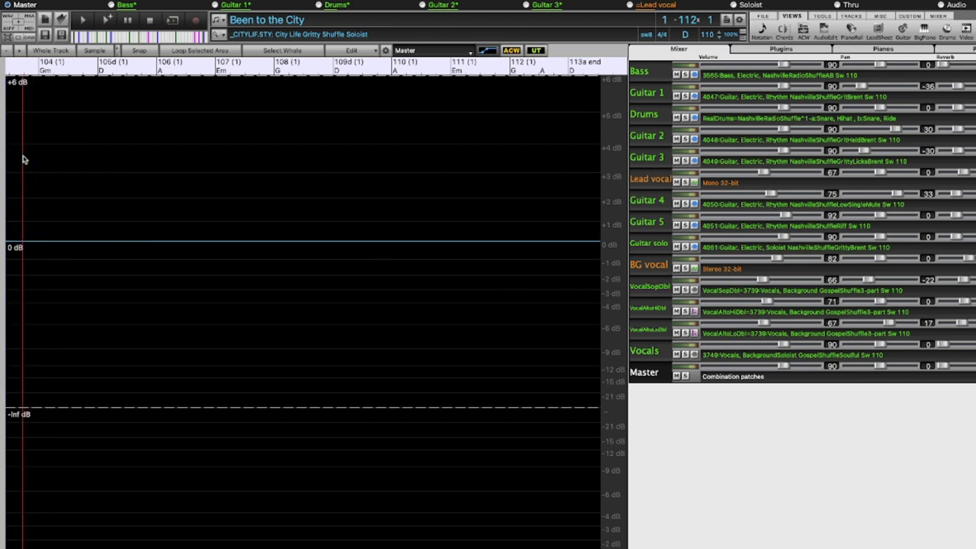
pyautogui.press('space')
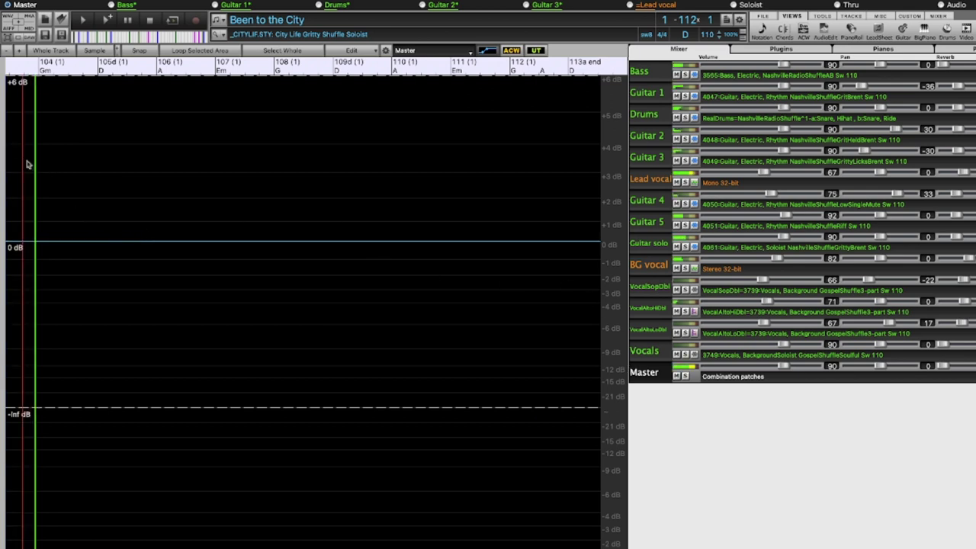
pyautogui.click(95, 108)
pyautogui.press('space')
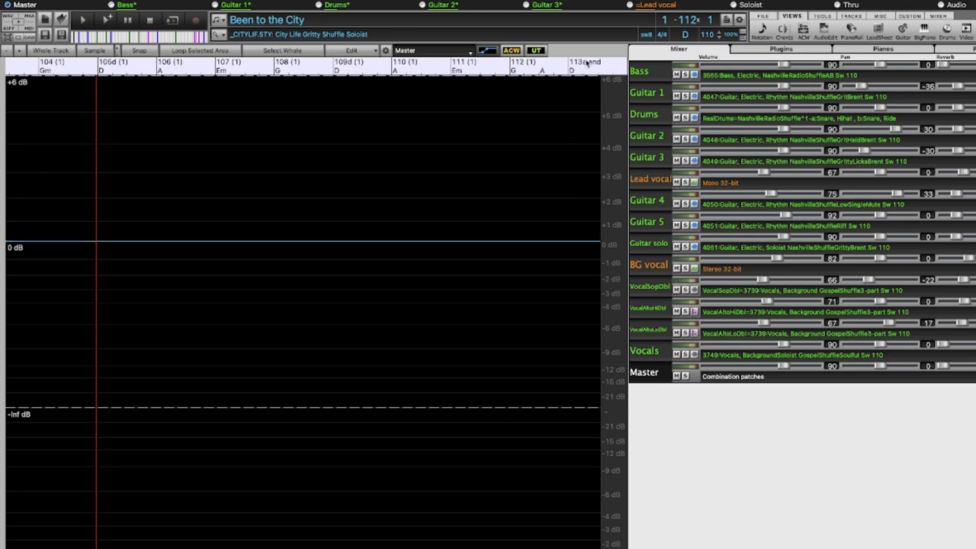
# Add a Master fade-out with a volume node at 0 dB on bar 105 and one at -Inf dB just before bar 113, and play it
pyautogui.click(97, 244)
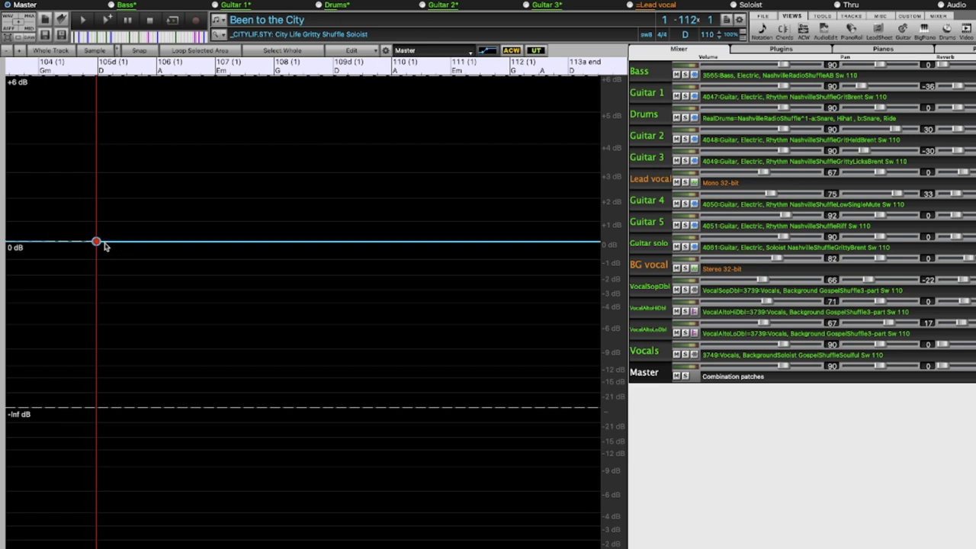
pyautogui.moveTo(575, 245); pyautogui.dragTo(567, 486)
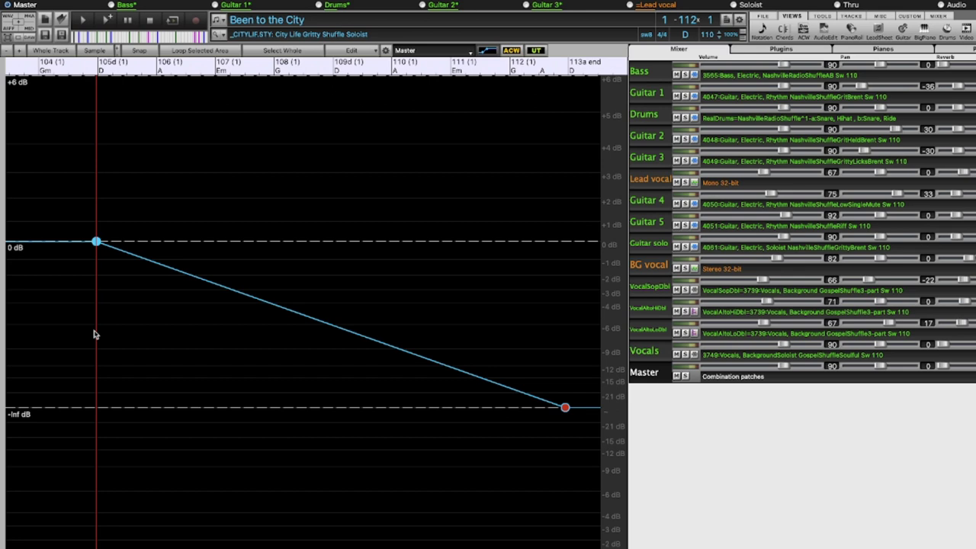
pyautogui.press('space')
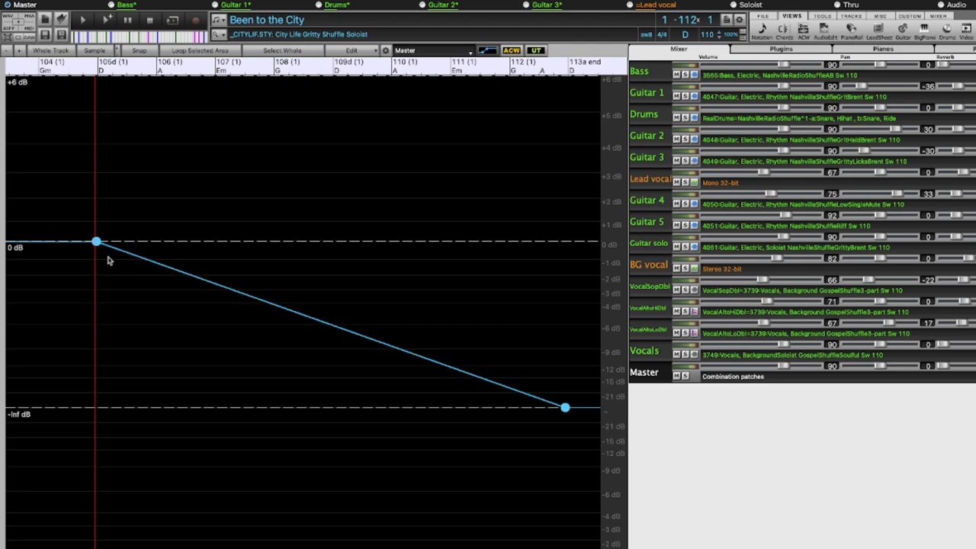
pyautogui.moveTo(98, 248)
pyautogui.moveTo(565, 408)
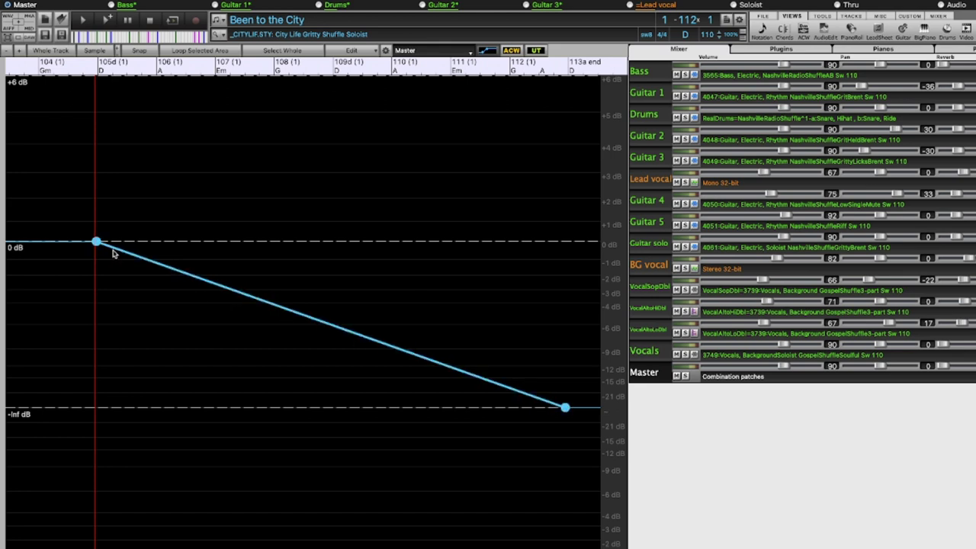
# Curve the Master fade with added nodes between bars 108 and 112, the first at about -0.49 dB, and play from just before bar 105
pyautogui.moveTo(117, 253); pyautogui.dragTo(302, 252)
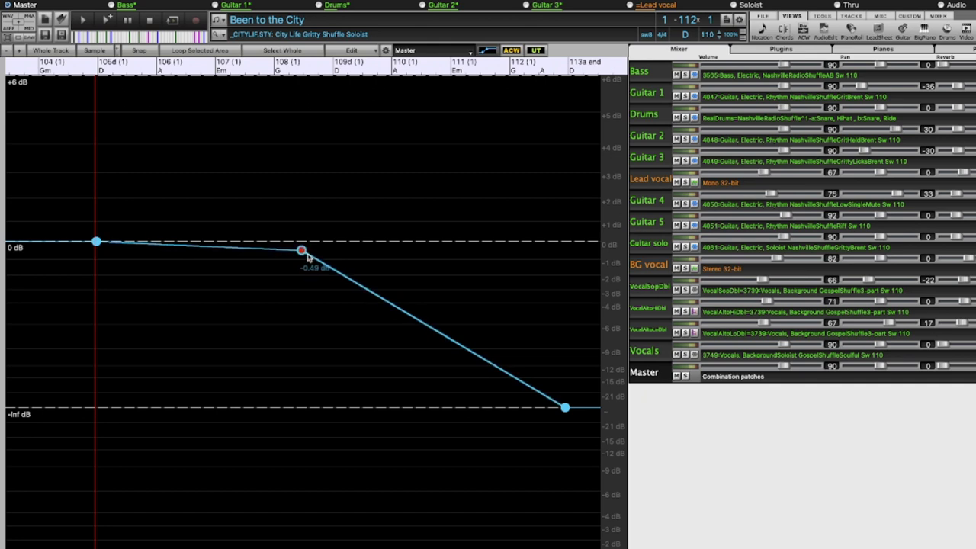
pyautogui.click(345, 270)
pyautogui.click(382, 296)
pyautogui.moveTo(383, 300); pyautogui.dragTo(480, 403)
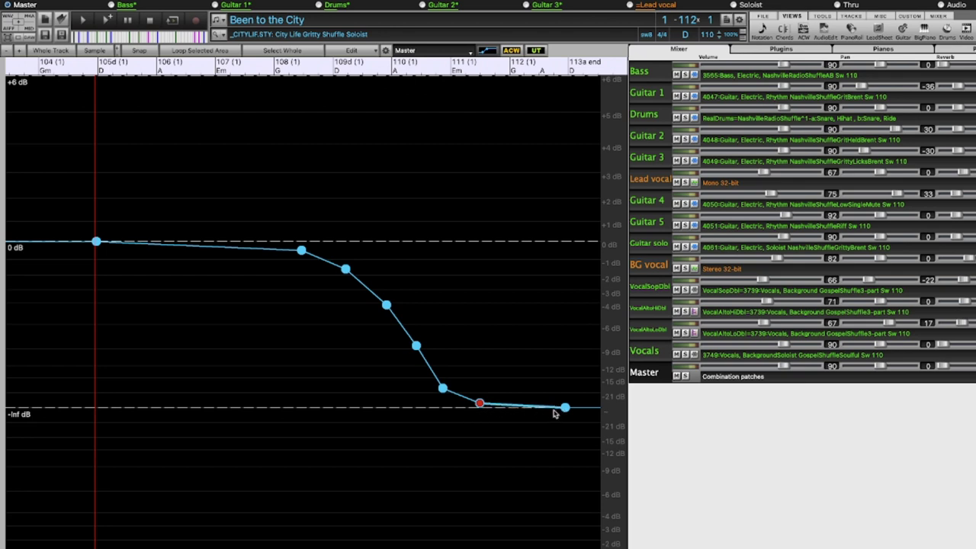
pyautogui.click(69, 260)
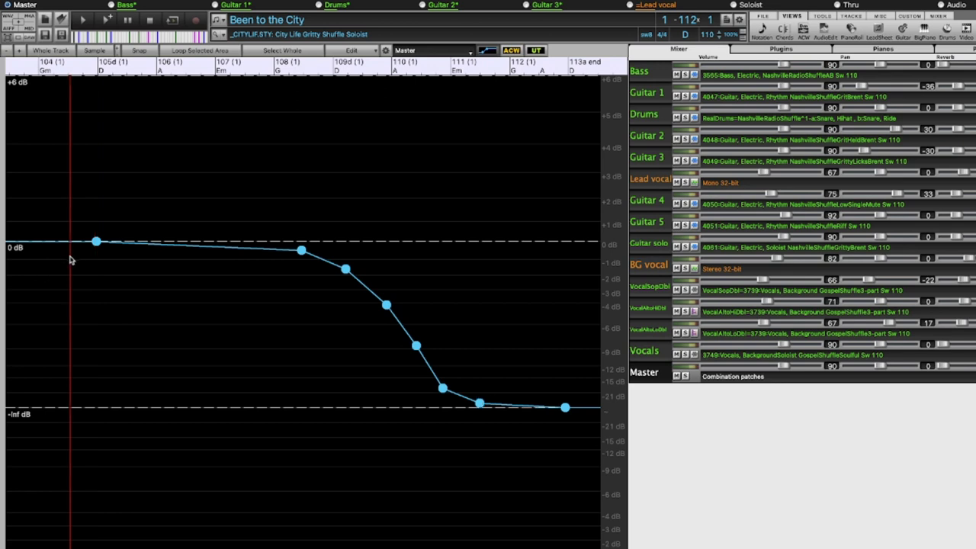
pyautogui.press('space')
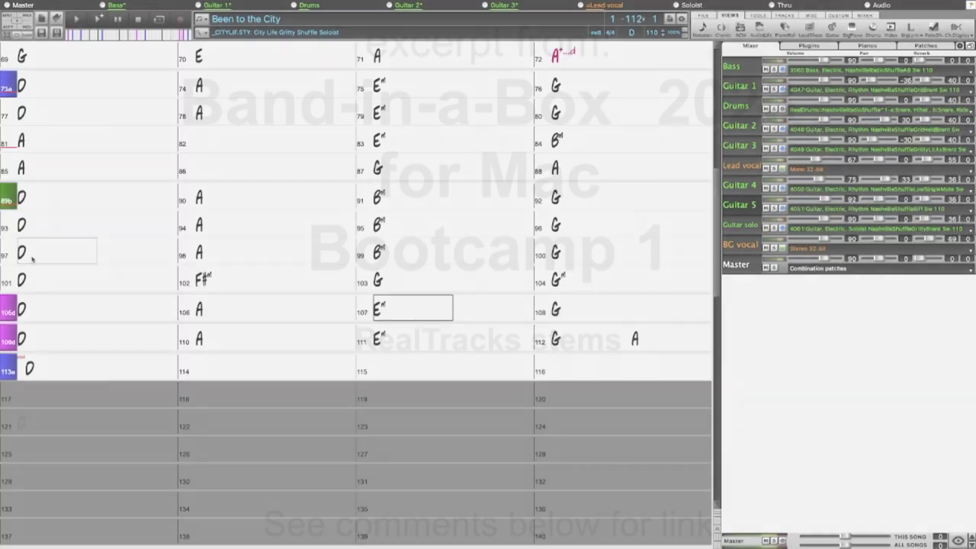
# Highlight bars 97 to 104 on the chord sheet and show the Utility#5 track in the mixer
pyautogui.moveTo(31, 256); pyautogui.dragTo(678, 277)
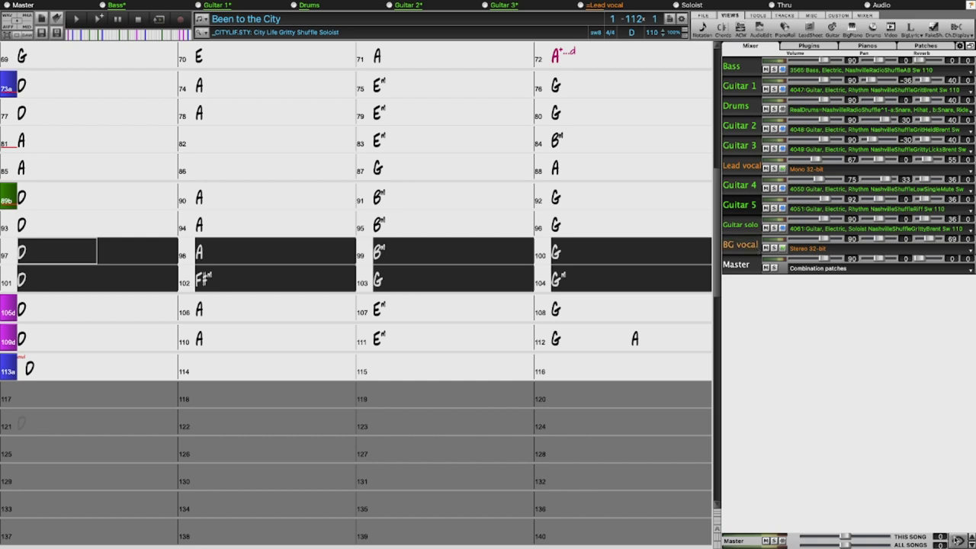
pyautogui.click(958, 540)
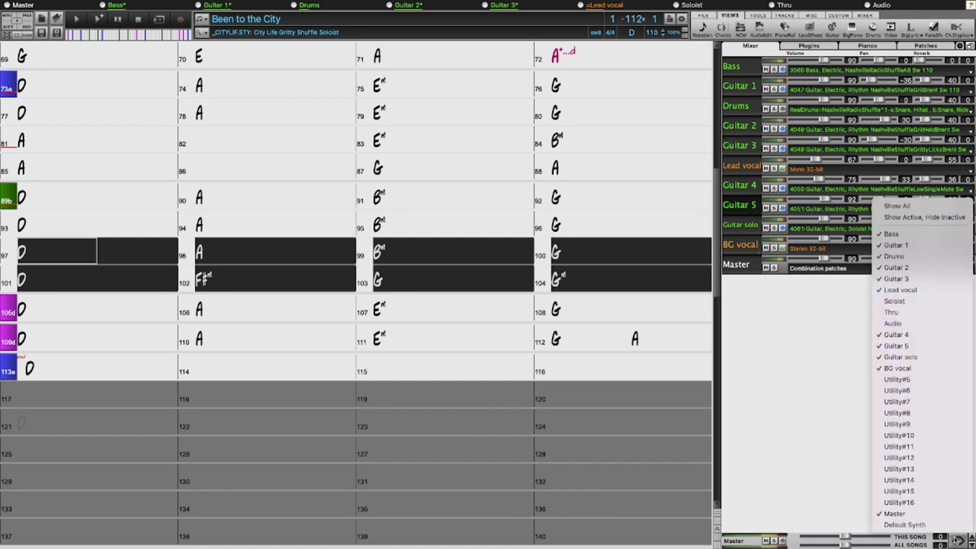
pyautogui.click(927, 380)
# Open the RealTracks Picker for the newly shown utility track and filter the list by "vocal shuffle"
pyautogui.click(807, 271)
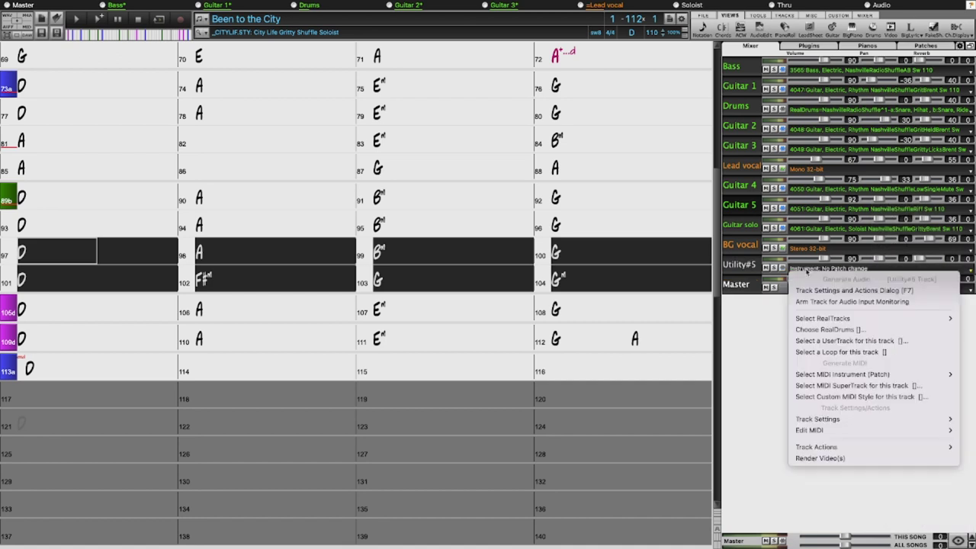
pyautogui.moveTo(821, 323)
pyautogui.click(710, 318)
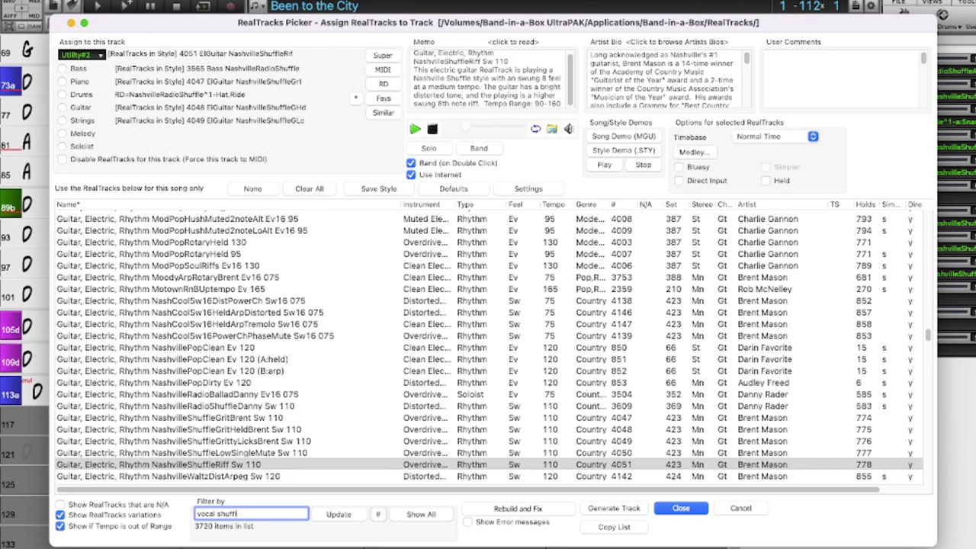
pyautogui.press('Return')
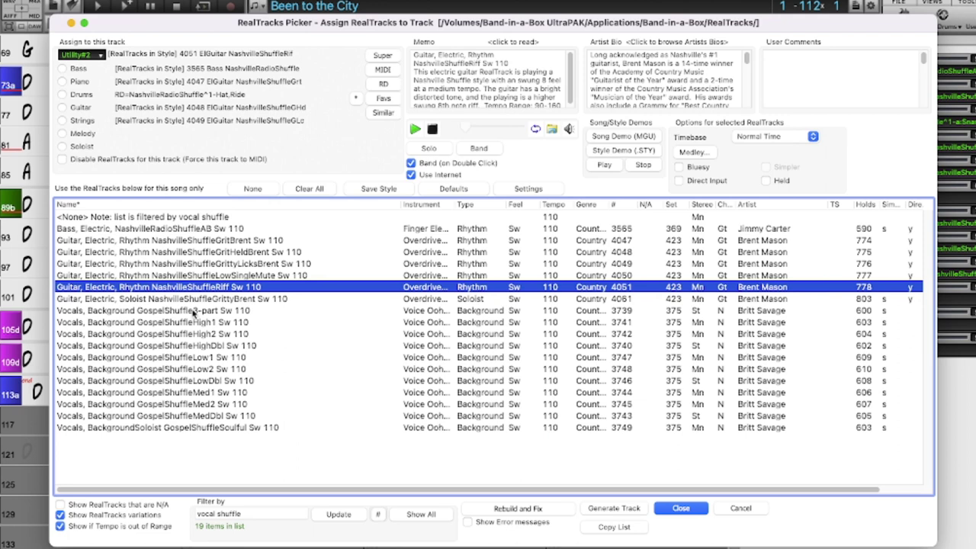
# Review the GospelShuffle background vocal RealTracks, from the 3-part version through the High, Low and Med1 variations
pyautogui.click(237, 312)
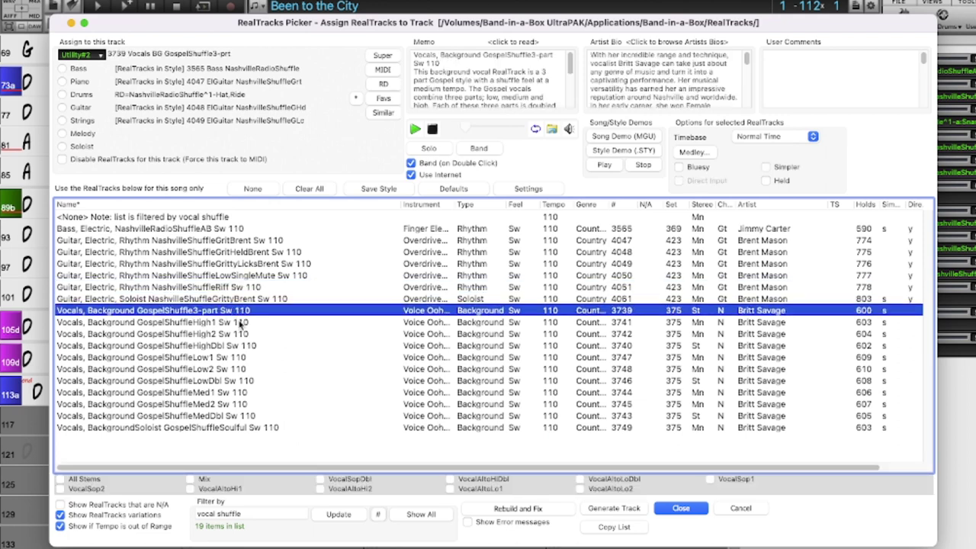
pyautogui.click(241, 322)
pyautogui.click(237, 336)
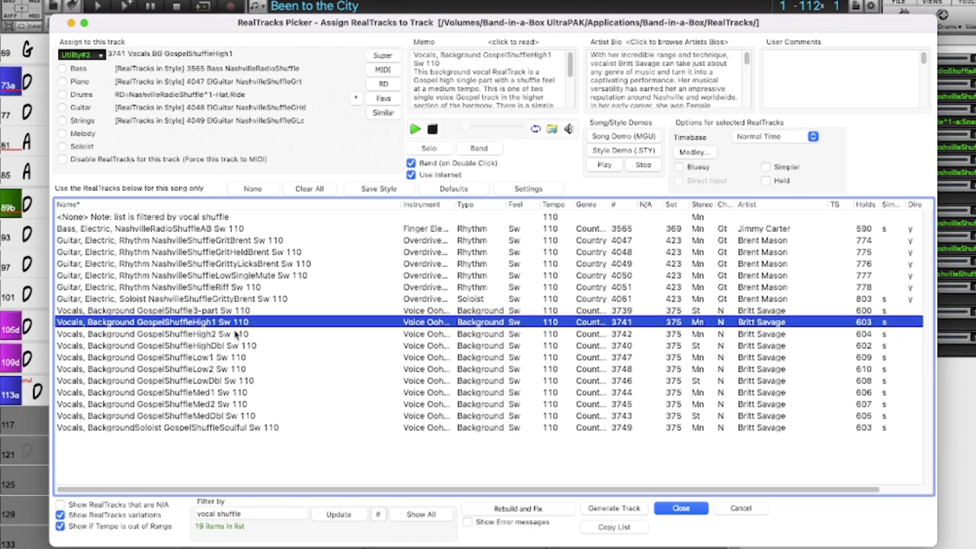
pyautogui.click(235, 344)
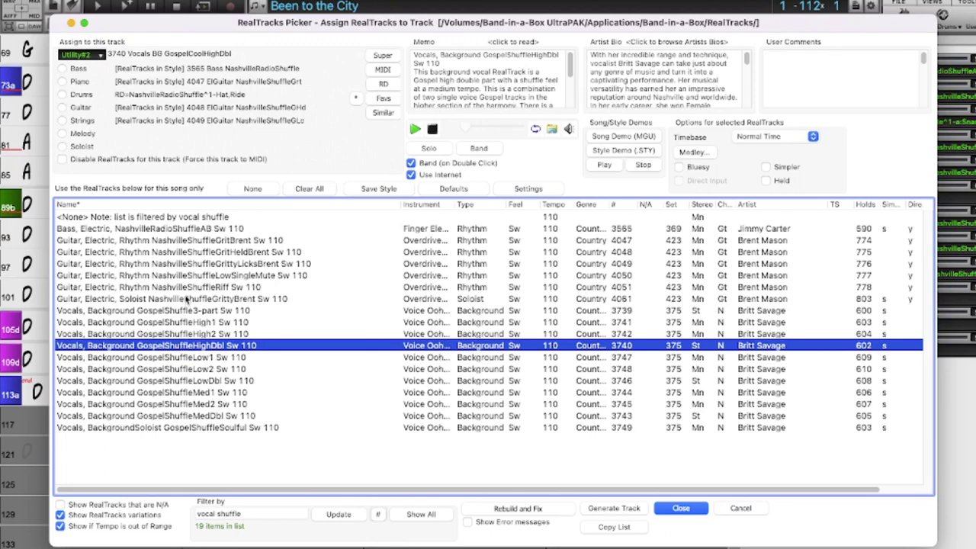
pyautogui.click(191, 311)
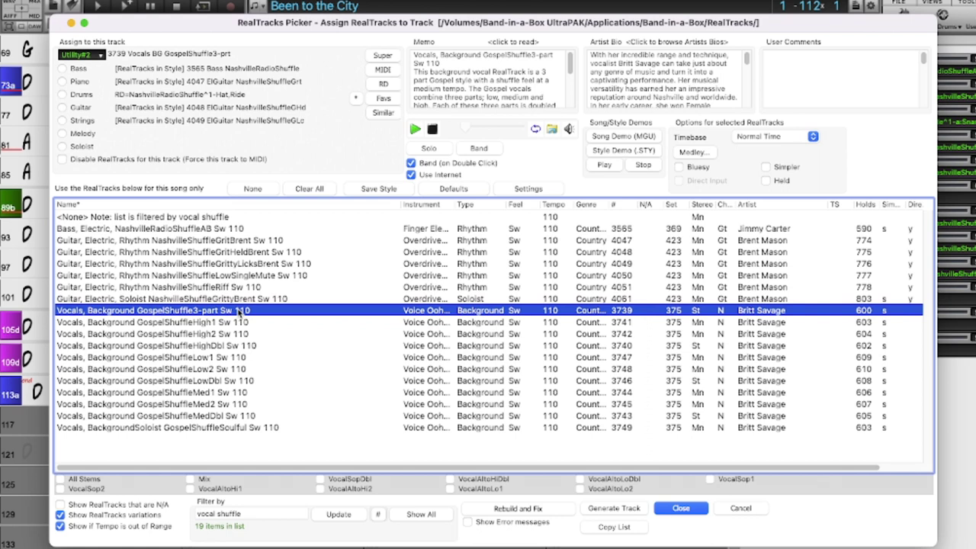
pyautogui.click(245, 324)
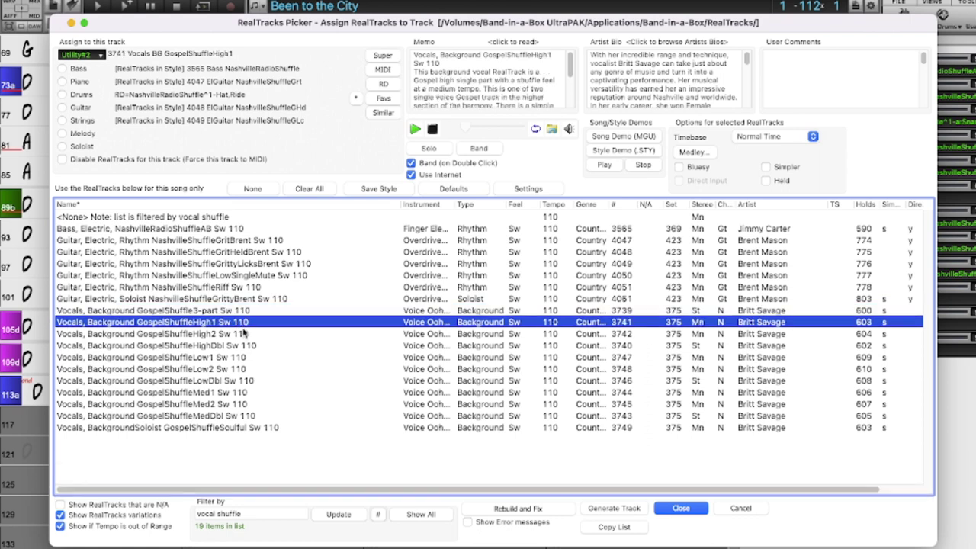
pyautogui.click(245, 334)
pyautogui.click(245, 345)
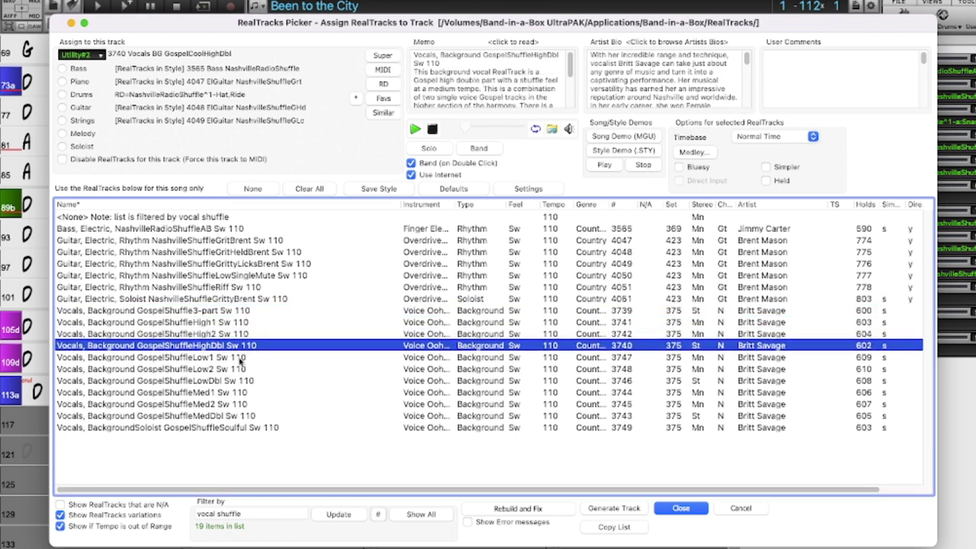
pyautogui.click(241, 357)
pyautogui.click(244, 369)
pyautogui.click(248, 381)
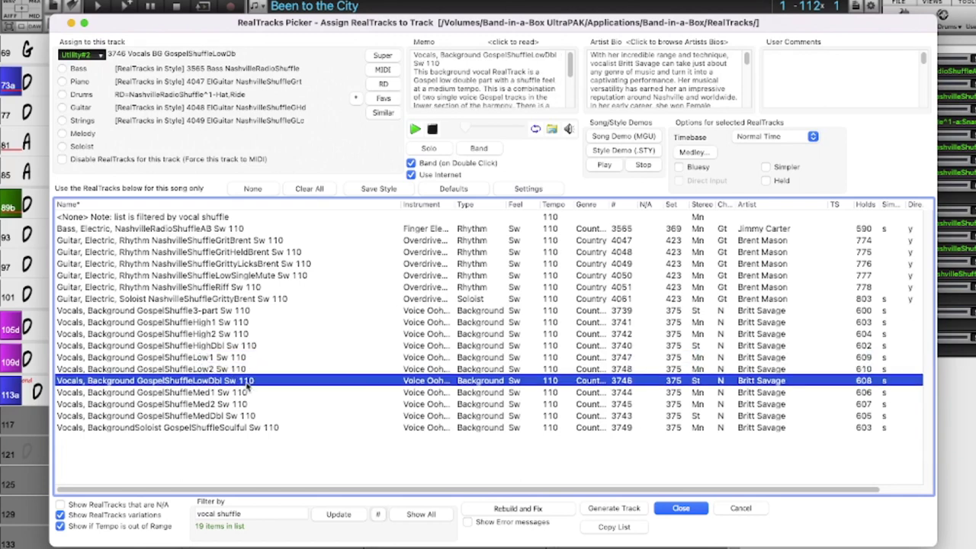
pyautogui.click(245, 393)
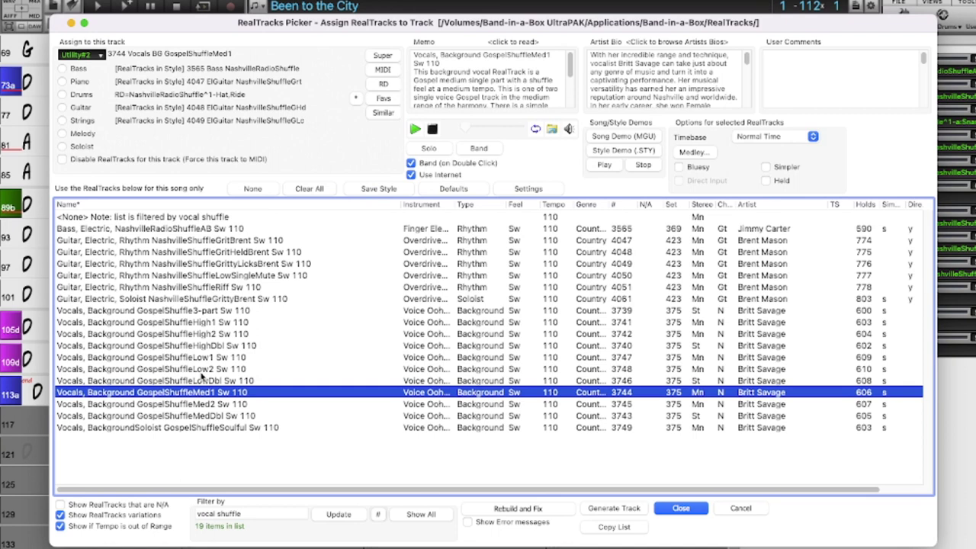
# Assign Vocals, Background GospelShuffle3-part Sw 110 with the VocalSopDbl, VocalAltoHiDbl and VocalAltoLoDbl stems, and close the picker
pyautogui.click(170, 313)
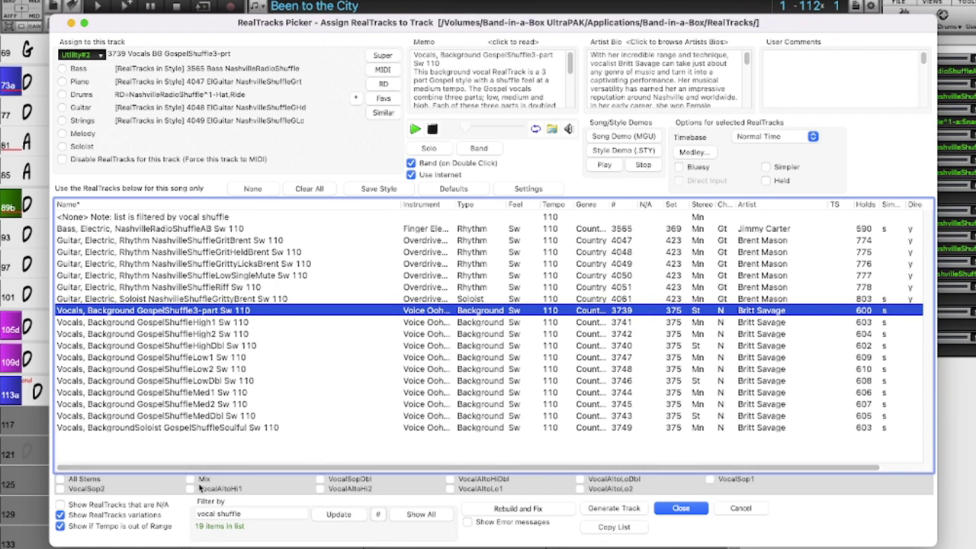
pyautogui.click(320, 479)
pyautogui.click(450, 479)
pyautogui.click(579, 480)
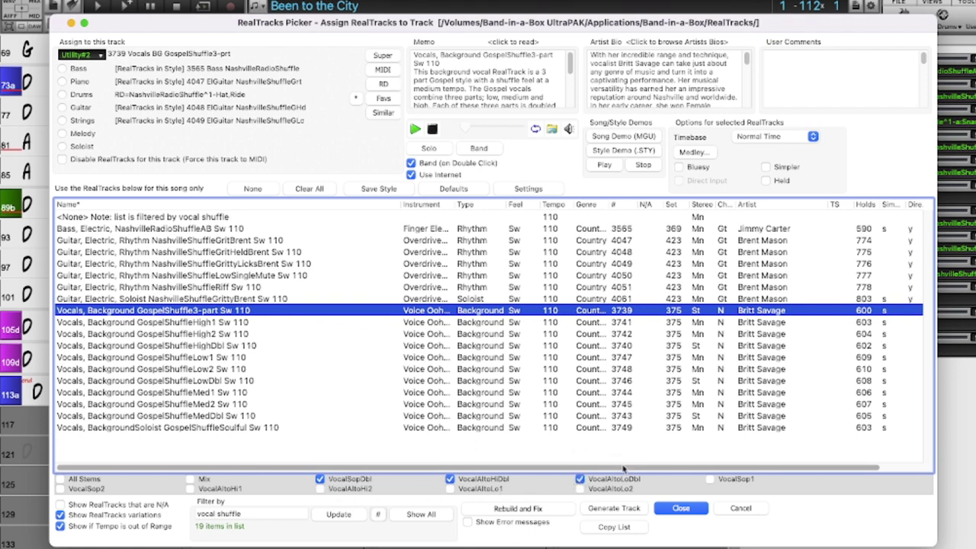
pyautogui.click(693, 510)
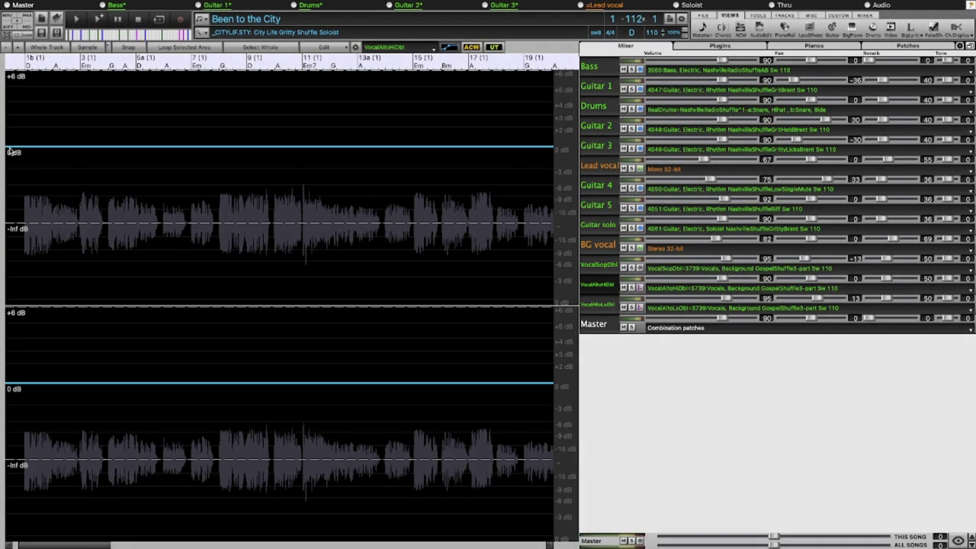
# Lower the VocalAltoHiDbl and VocalAltoLoDbl volume automation to -Inf dB across the whole song, and play from bar 1
pyautogui.moveTo(9, 148); pyautogui.dragTo(3, 259)
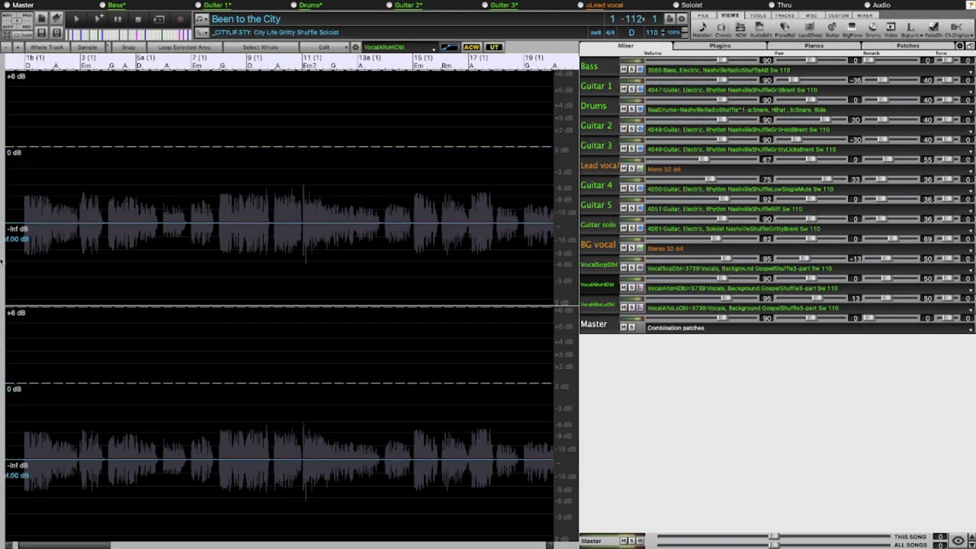
pyautogui.click(598, 305)
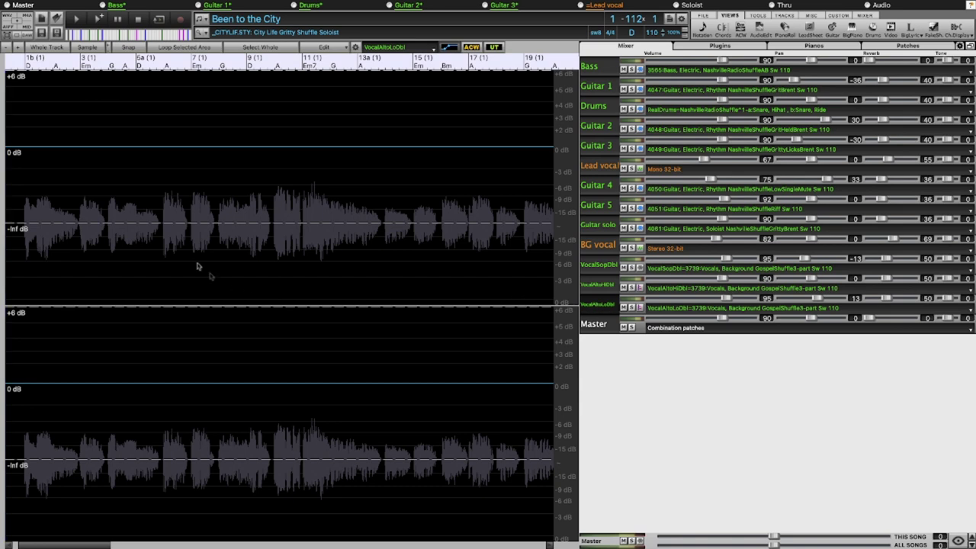
pyautogui.moveTo(9, 148); pyautogui.dragTo(2, 265)
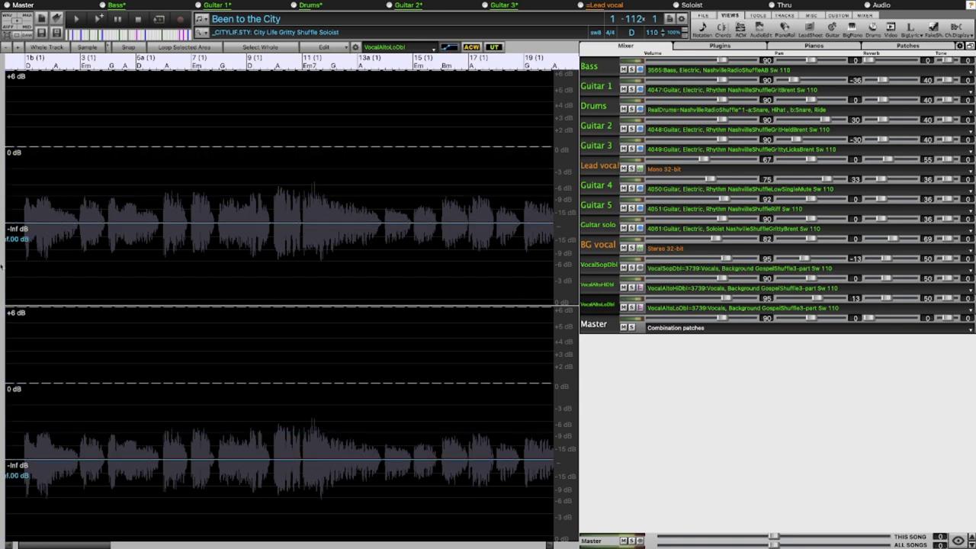
pyautogui.click(27, 193)
pyautogui.press('space')
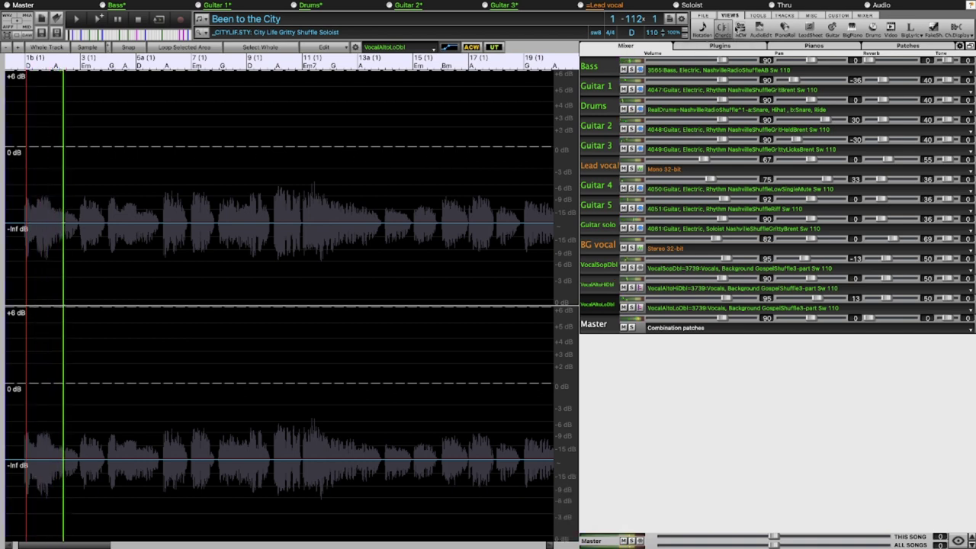
# Return to the chord sheet and highlight bars starting at bar 97 to mark where the background vocals belong
pyautogui.click(731, 28)
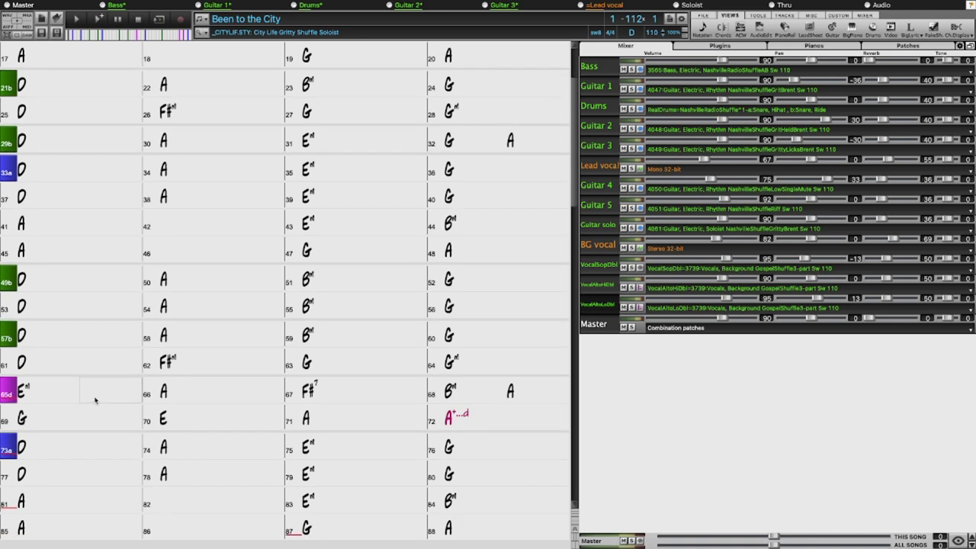
pyautogui.scroll(-4, 95, 400)
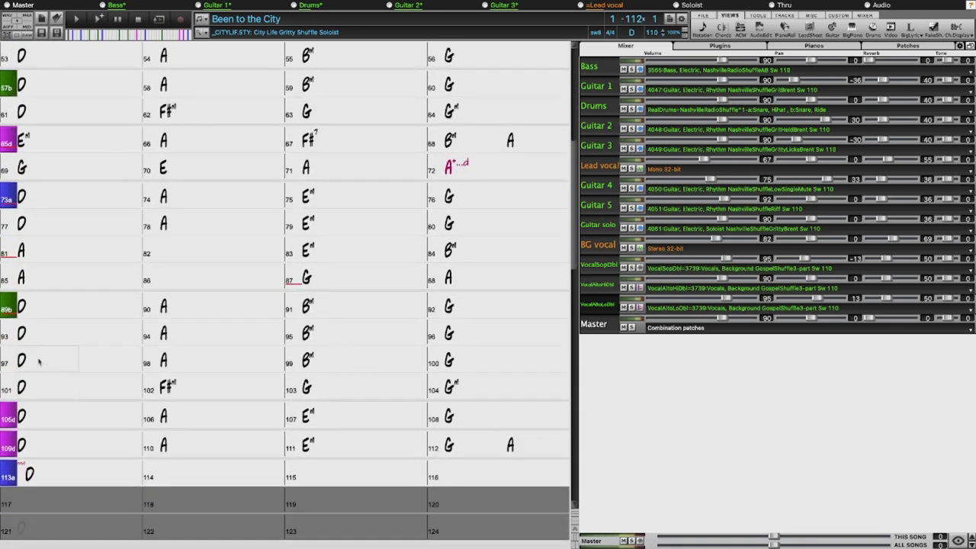
pyautogui.moveTo(56, 363); pyautogui.dragTo(208, 360)
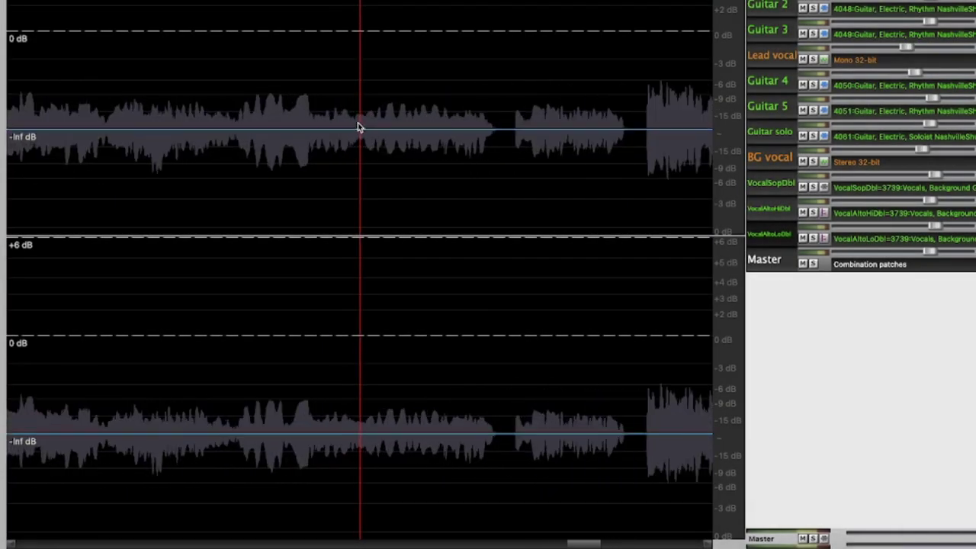
# Add volume automation nodes just before bar 97 that raise VocalAltoLoDbl and VocalAltoHiDbl from -Inf dB to about 0 dB
pyautogui.click(348, 130)
pyautogui.moveTo(356, 132); pyautogui.dragTo(364, 33)
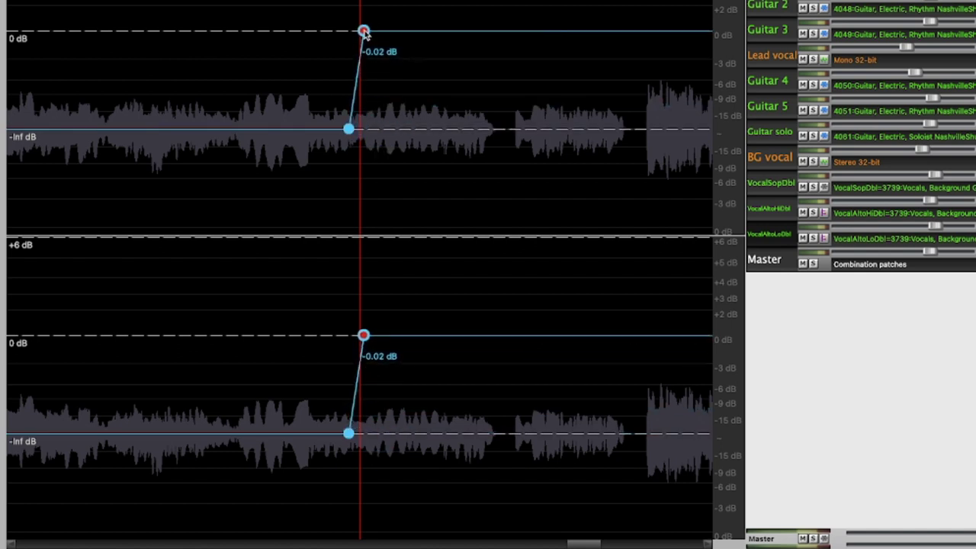
pyautogui.click(780, 209)
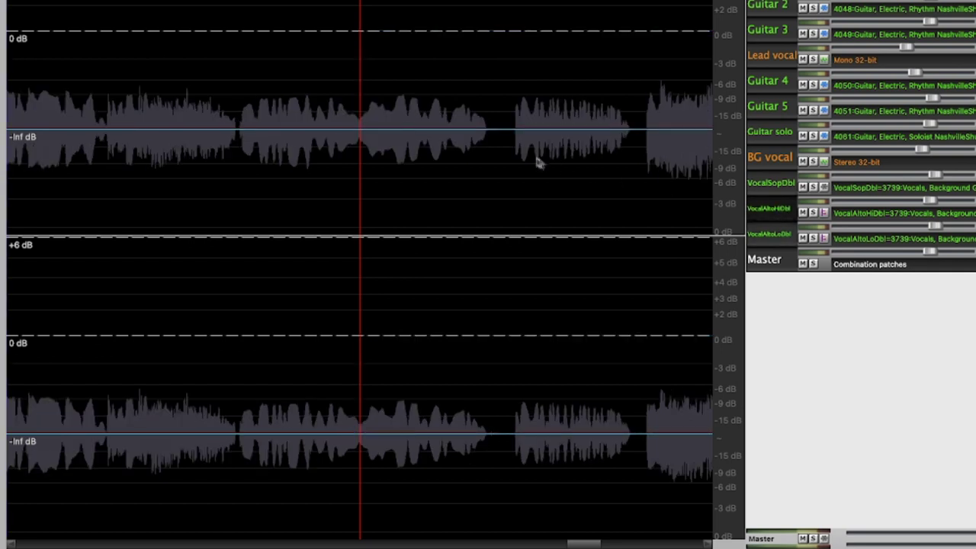
pyautogui.click(353, 129)
pyautogui.moveTo(359, 131); pyautogui.dragTo(360, 32)
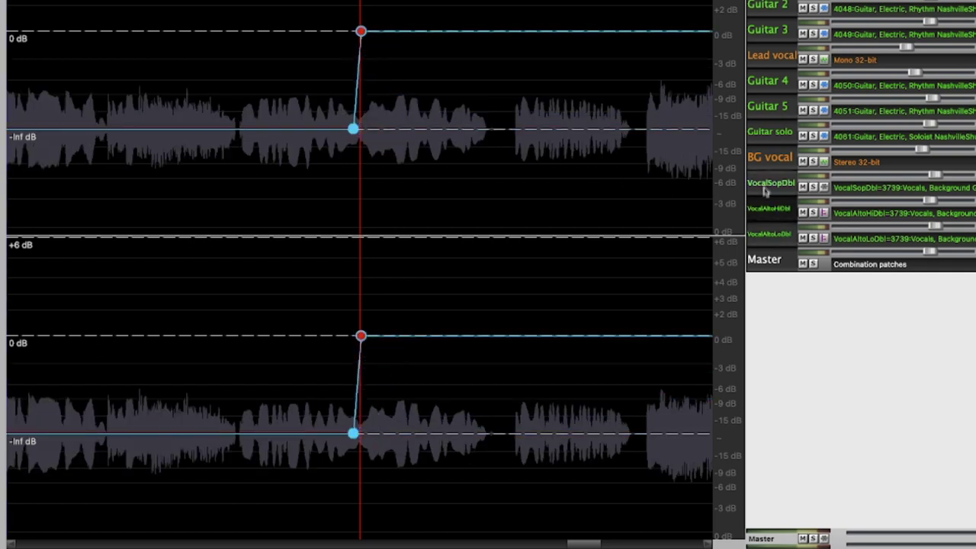
pyautogui.click(769, 233)
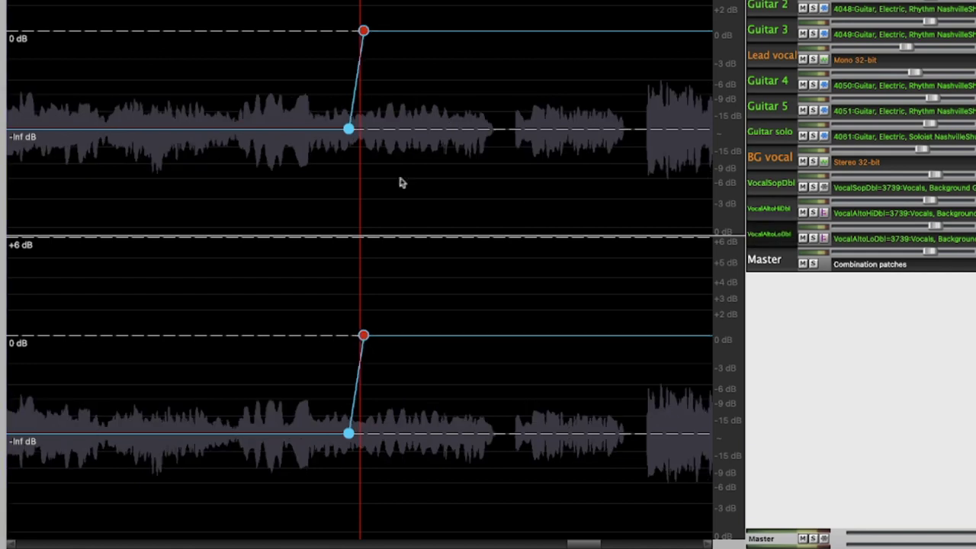
# Add the same volume automation rise from -Inf dB to 0 dB just before bar 97 on the VocalSopDbl track
pyautogui.click(778, 188)
pyautogui.click(343, 129)
pyautogui.moveTo(357, 128); pyautogui.dragTo(362, 59)
pyautogui.moveTo(354, 35); pyautogui.dragTo(354, 30)
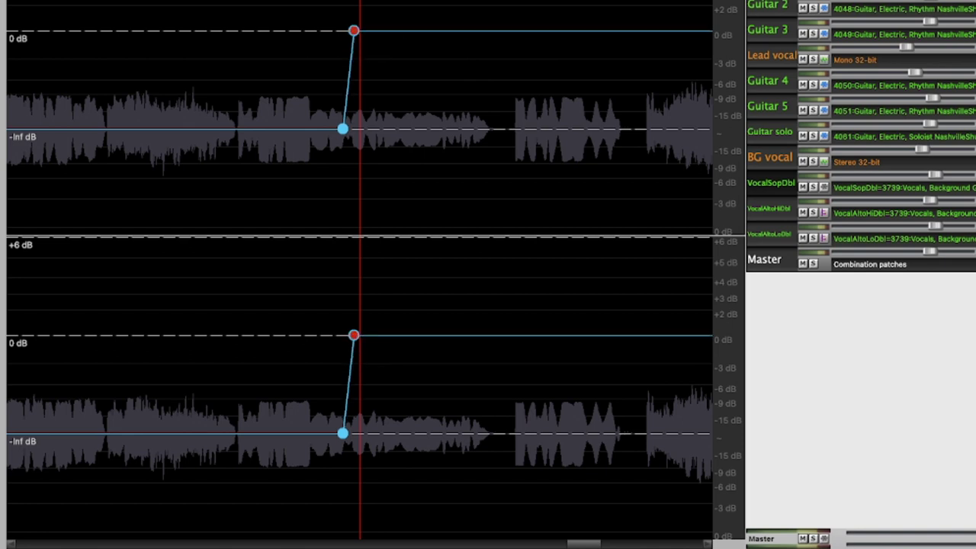
# During playback, set VocalSopDbl to volume 66, pan -22, reverb 55, VocalAltoHiDbl to volume 71, reverb 58, and VocalAltoLoDbl to volume 67, pan 17
pyautogui.click(140, 190)
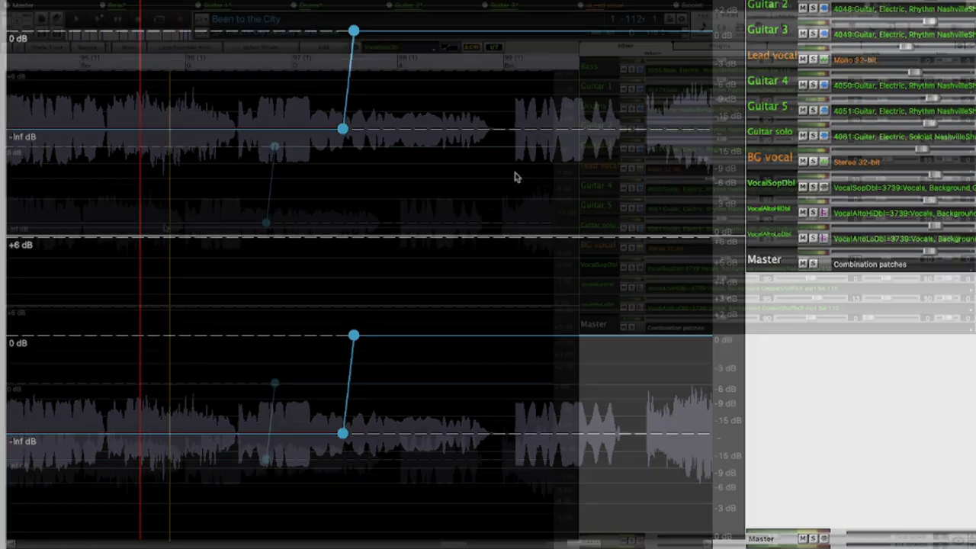
pyautogui.press('space')
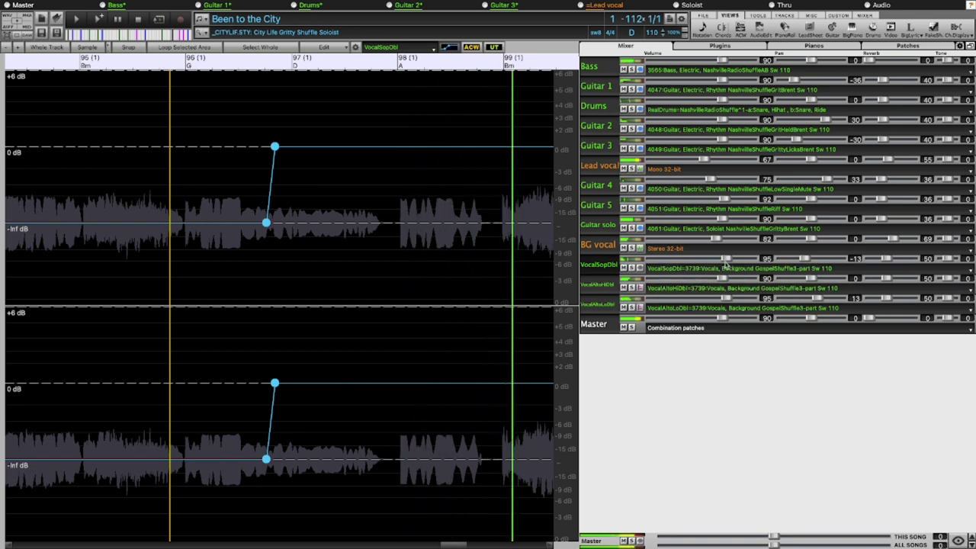
pyautogui.moveTo(726, 259)
pyautogui.mouseDown()
pyautogui.moveTo(698, 261)
pyautogui.moveTo(703, 300)
pyautogui.moveTo(707, 262)
pyautogui.mouseUp()
pyautogui.moveTo(883, 280); pyautogui.dragTo(890, 261)
pyautogui.moveTo(809, 261); pyautogui.dragTo(802, 260)
pyautogui.moveTo(816, 299); pyautogui.dragTo(820, 299)
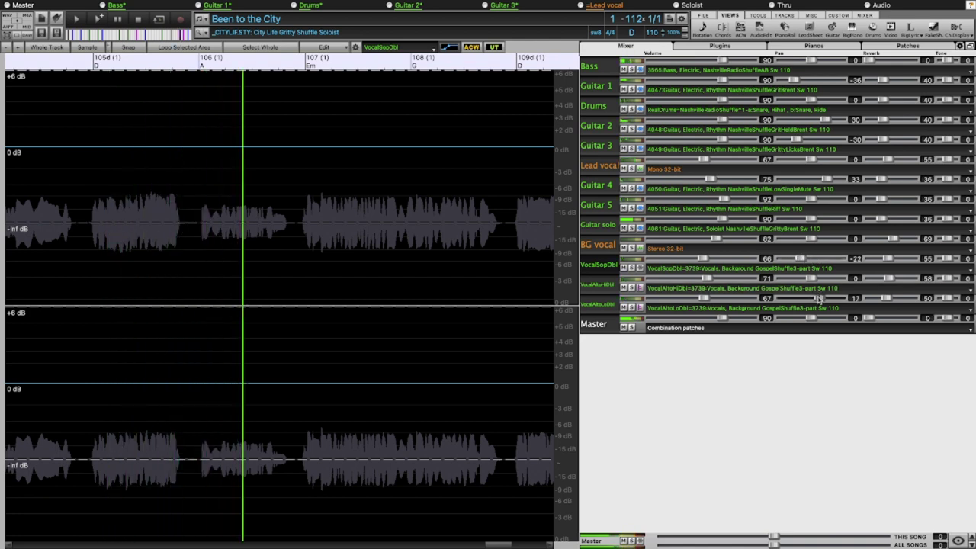
pyautogui.press('Escape')
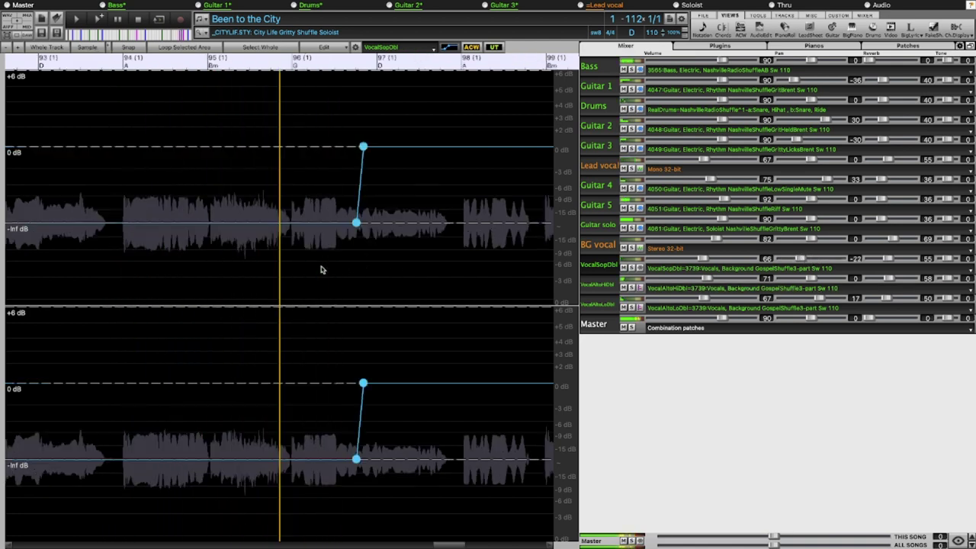
# Play from around bar 94 and solo the BG vocal, VocalSopDbl, VocalAltoHiDbl and VocalAltoLoDbl tracks to hear them alone
pyautogui.click(84, 241)
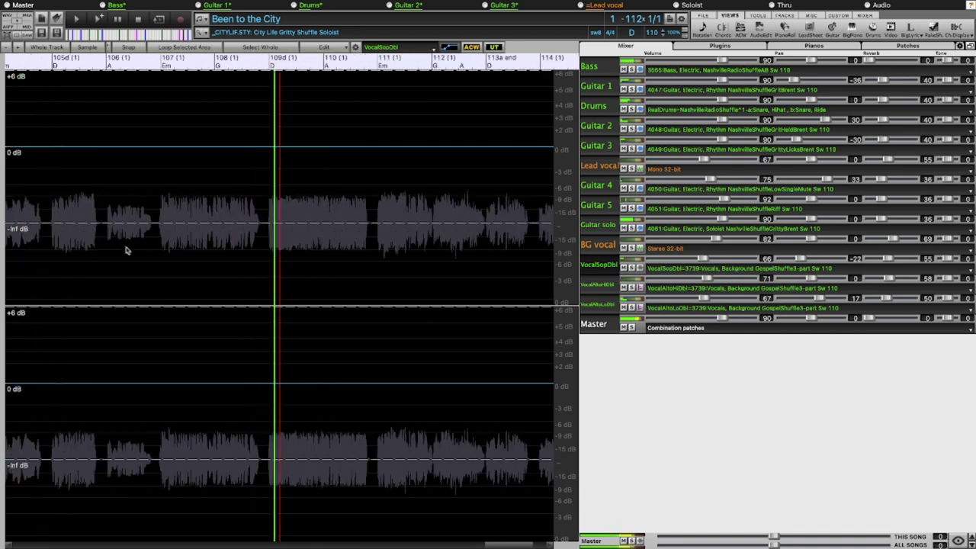
pyautogui.scroll(-3, 127, 250)
pyautogui.click(219, 240)
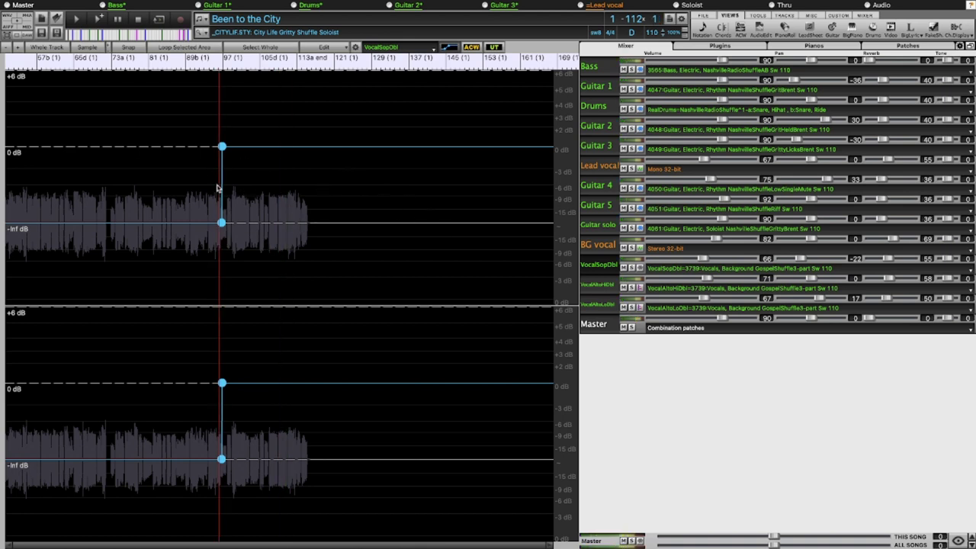
pyautogui.scroll(3, 217, 188)
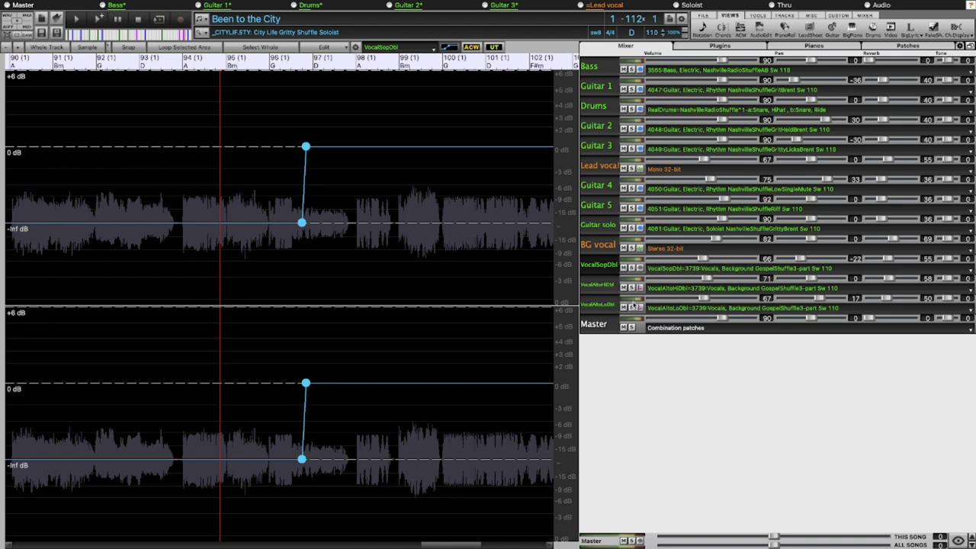
pyautogui.click(202, 201)
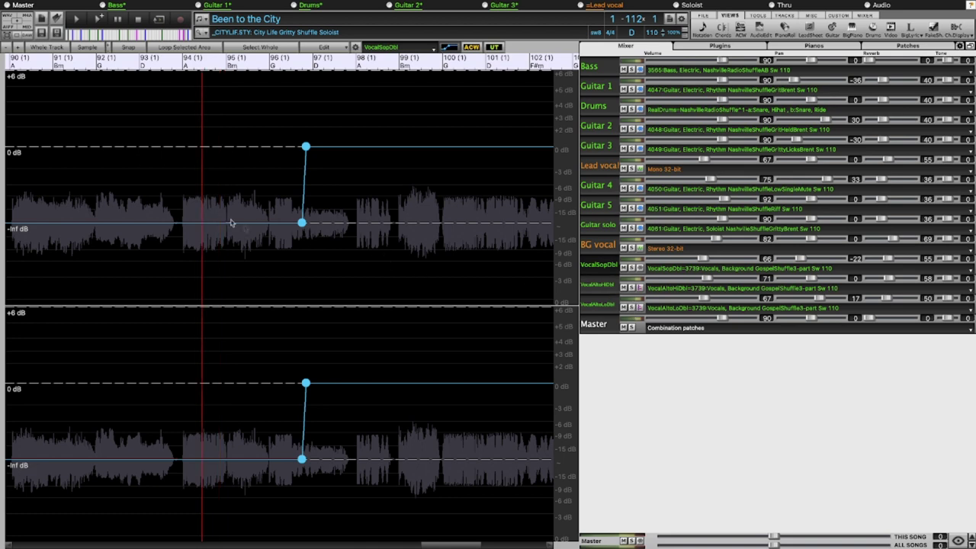
pyautogui.press('space')
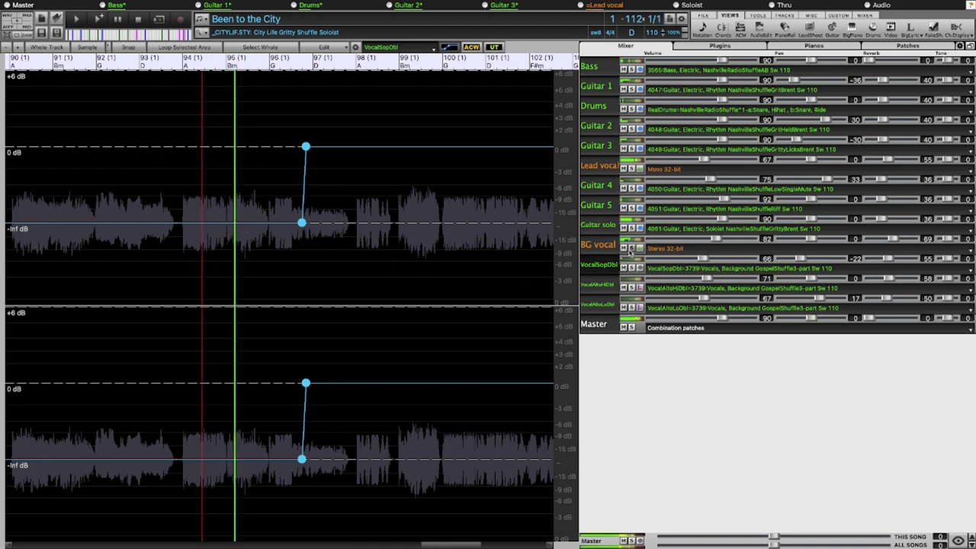
pyautogui.click(632, 248)
pyautogui.click(632, 268)
pyautogui.click(632, 289)
pyautogui.click(632, 309)
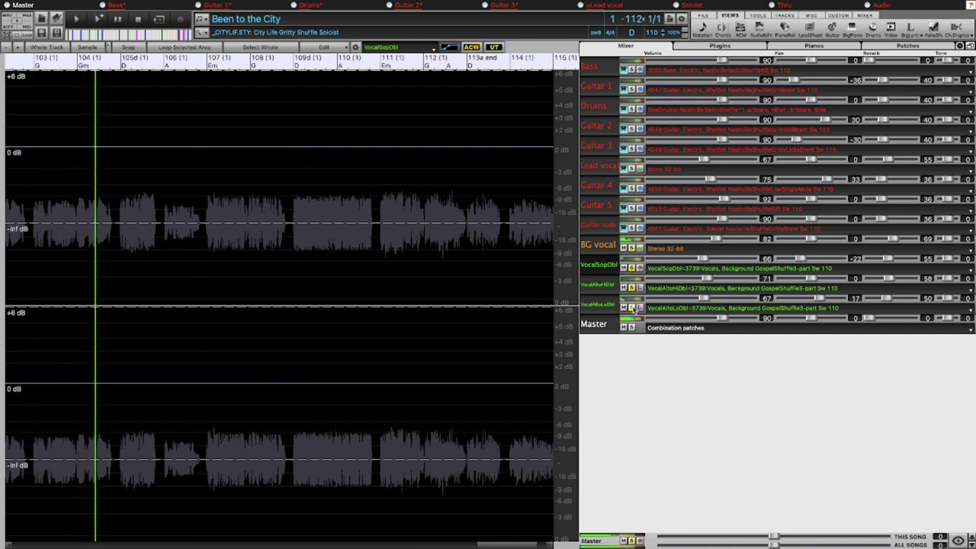
# Stop playback, clear all the vocal solos, and play the full mix from bar 97 on the chord sheet
pyautogui.click(632, 308)
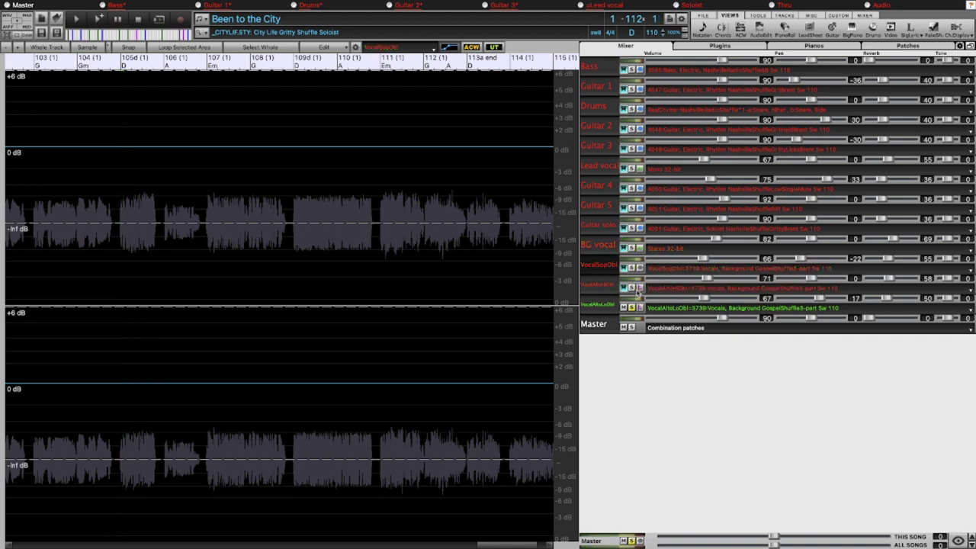
pyautogui.click(632, 307)
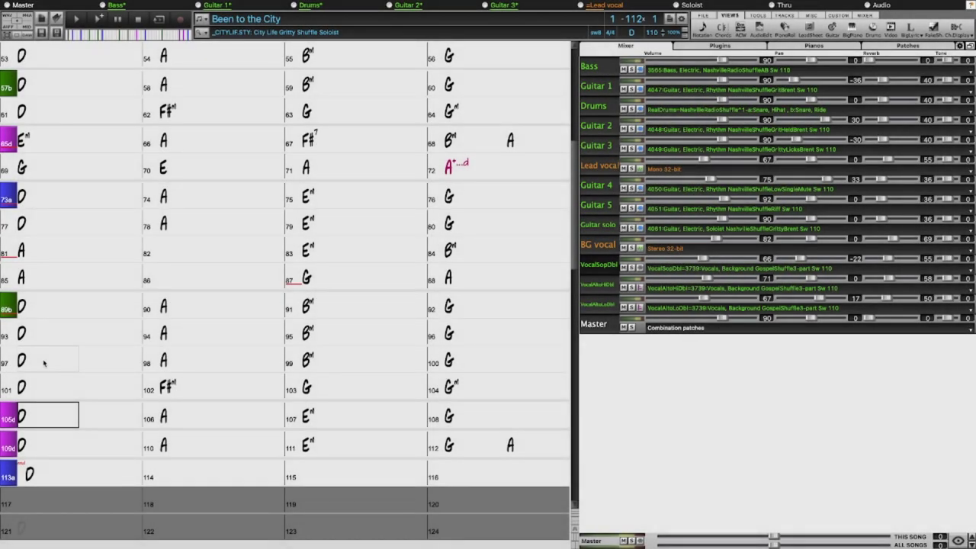
pyautogui.click(44, 363)
pyautogui.press('space')
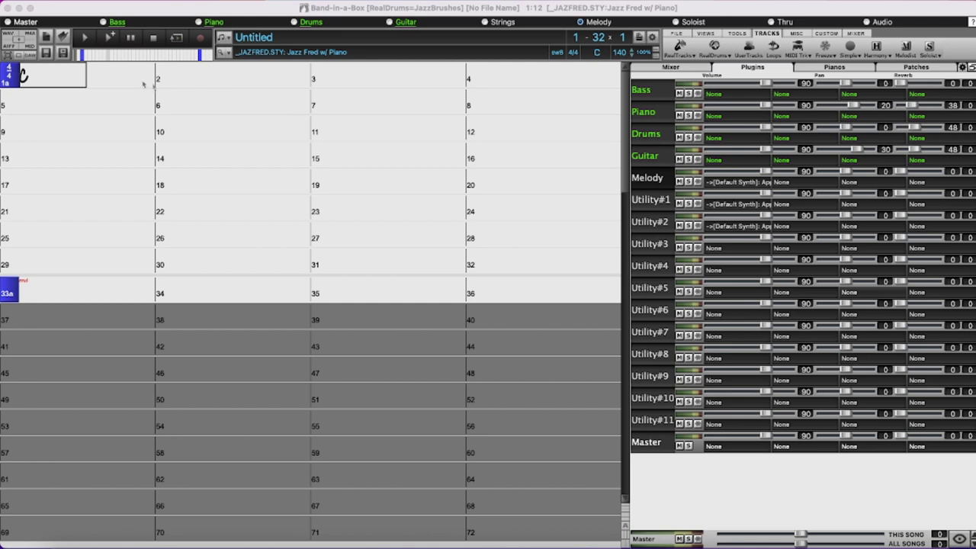
# Open the song RealTracks Stems - Crooner Jazz Horn Section stems.SGU from the Tutorial - BB2023 folder and listen to its opening bars
pyautogui.click(64, 40)
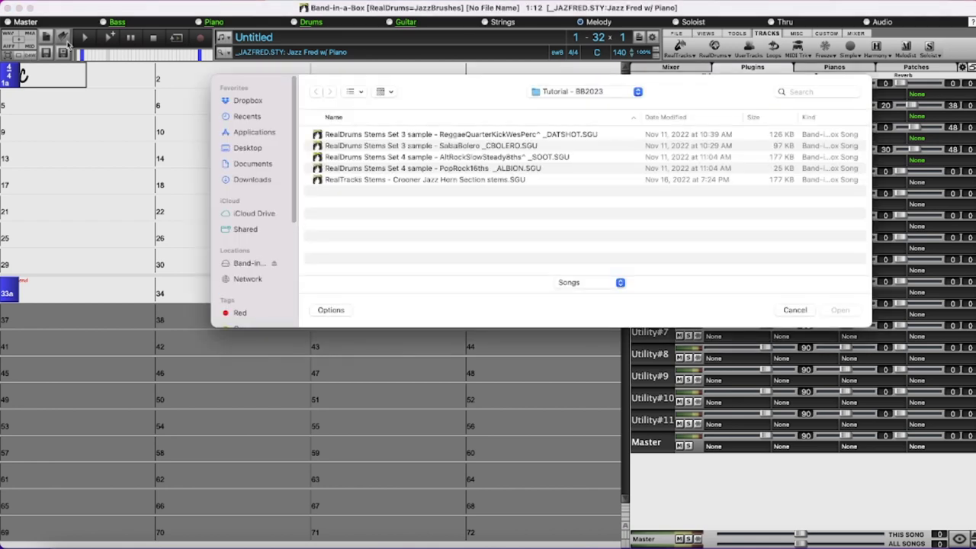
pyautogui.click(558, 92)
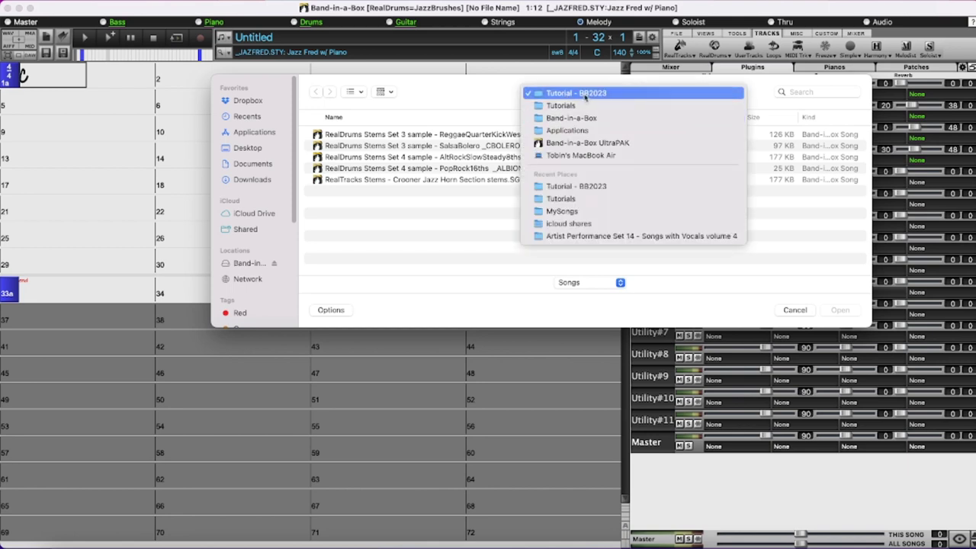
pyautogui.click(589, 94)
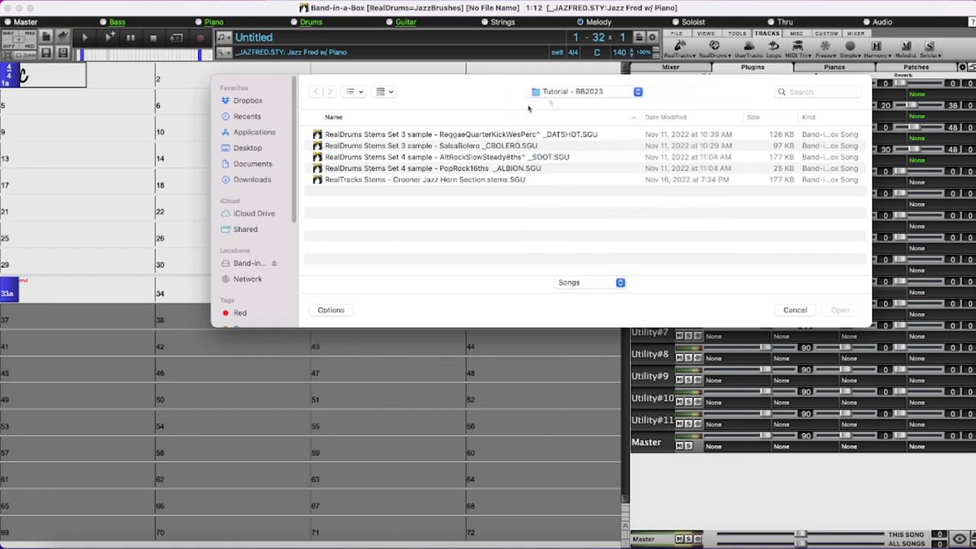
pyautogui.click(336, 180)
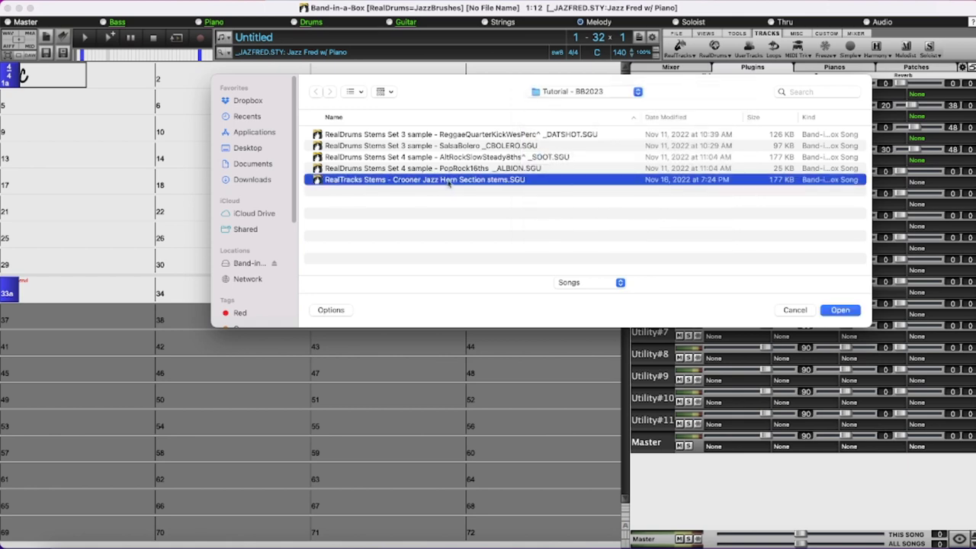
pyautogui.click(841, 311)
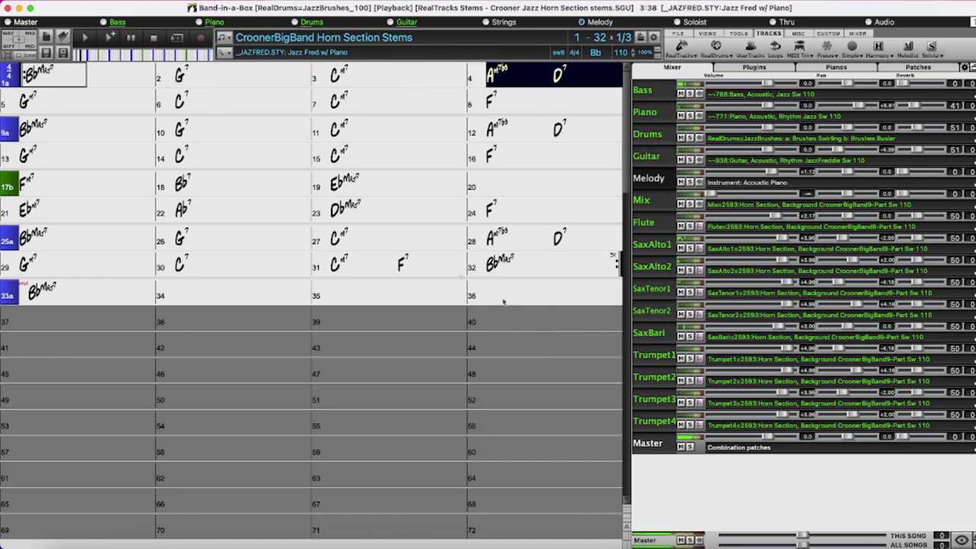
pyautogui.press('space')
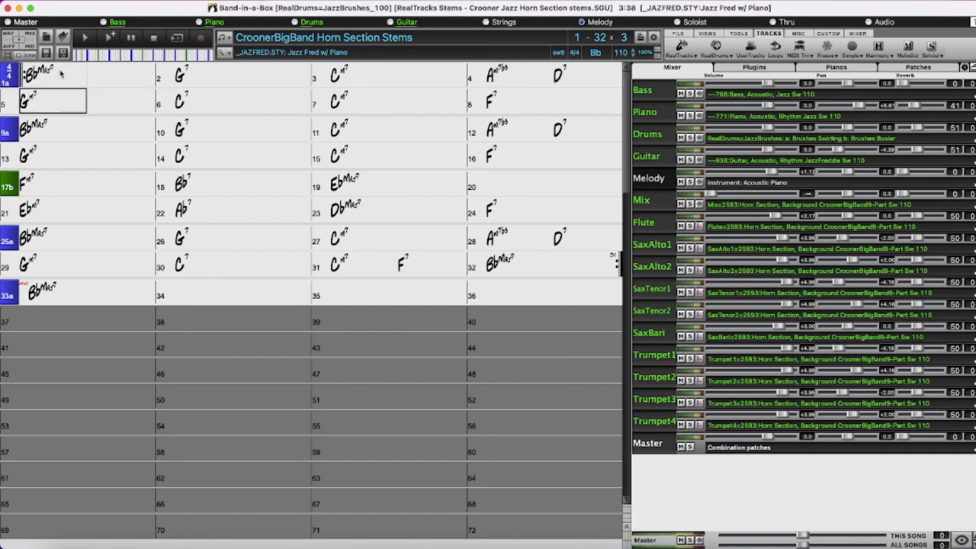
# Solo the five sax stems, SaxAlto1, SaxAlto2, SaxTenor1, SaxTenor2 and SaxBari, and play them from bar 1
pyautogui.click(691, 248)
pyautogui.click(691, 270)
pyautogui.click(690, 293)
pyautogui.click(690, 314)
pyautogui.click(690, 336)
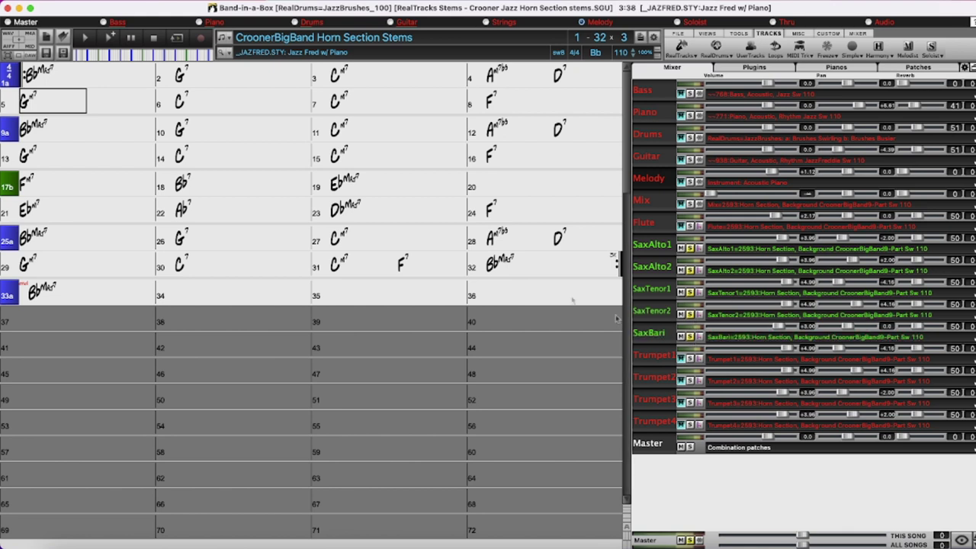
pyautogui.click(48, 74)
pyautogui.press('space')
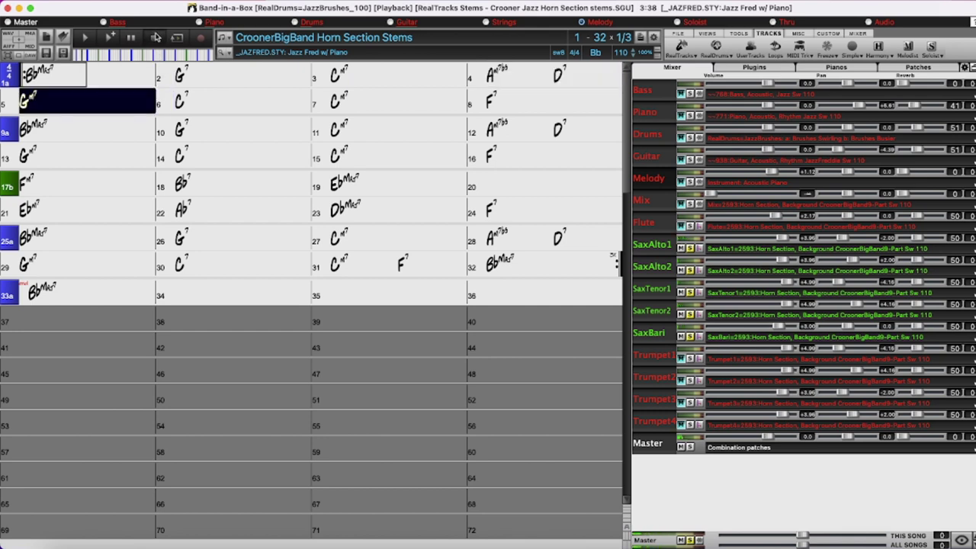
pyautogui.click(154, 37)
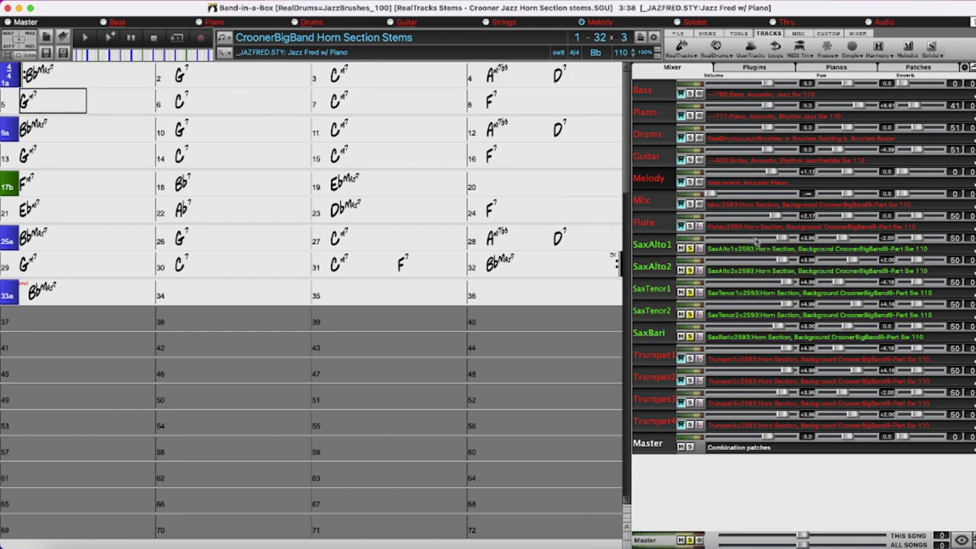
# Solo only the four trumpet stems, Trumpet1 through Trumpet4, and play them from bar 1
pyautogui.click(690, 358)
pyautogui.click(690, 380)
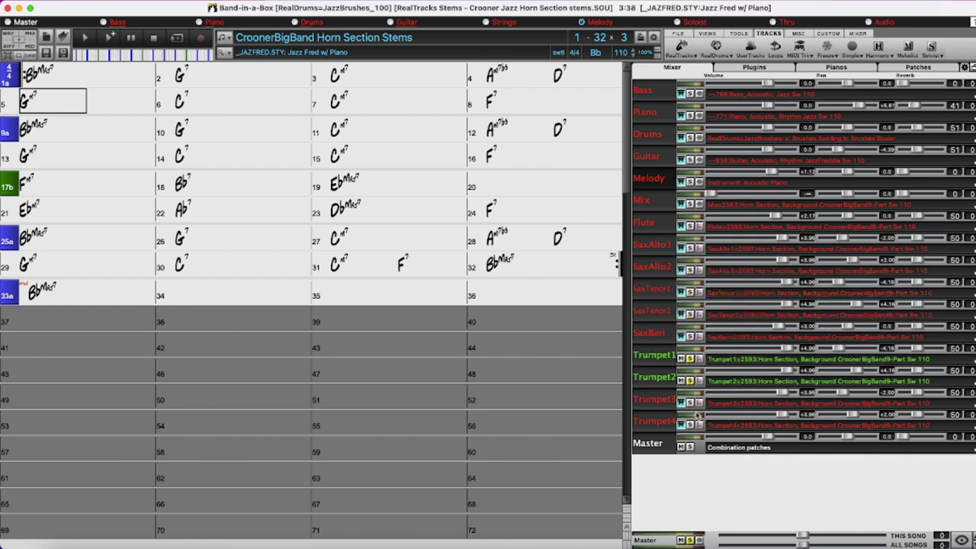
pyautogui.click(690, 403)
pyautogui.click(691, 425)
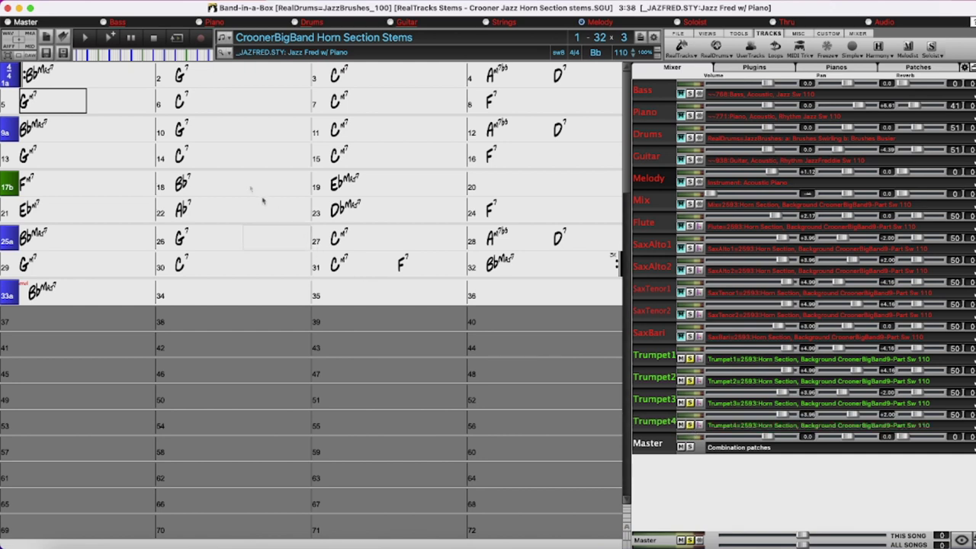
pyautogui.click(46, 74)
pyautogui.press('space')
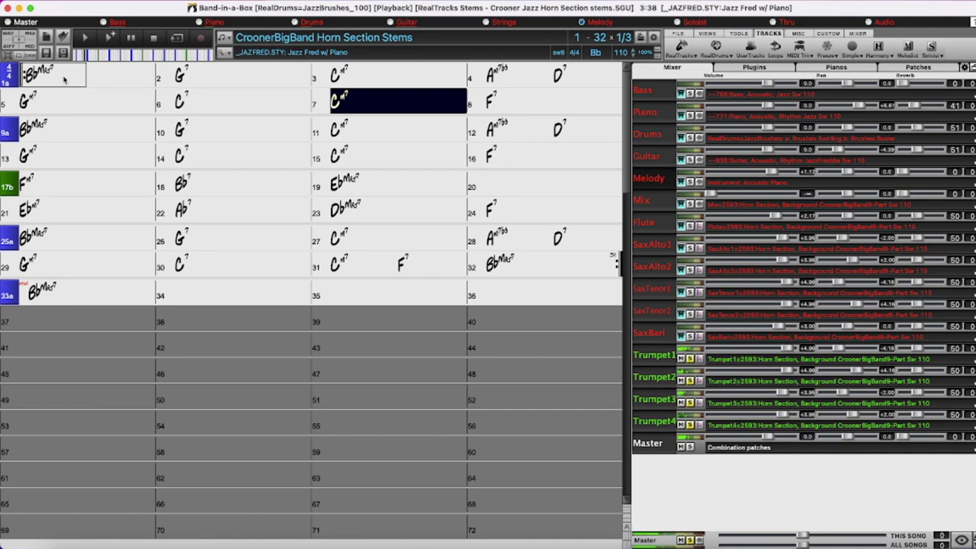
pyautogui.click(153, 37)
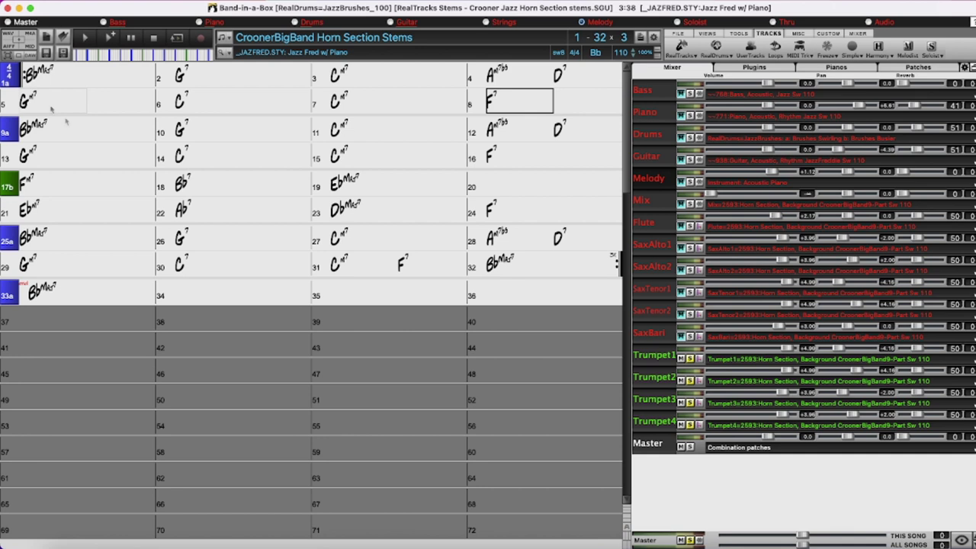
# Add all five sax stems to the soloed trumpets and play both horn groups together from bar 1
pyautogui.click(692, 337)
pyautogui.click(692, 315)
pyautogui.click(692, 292)
pyautogui.click(692, 270)
pyautogui.click(691, 248)
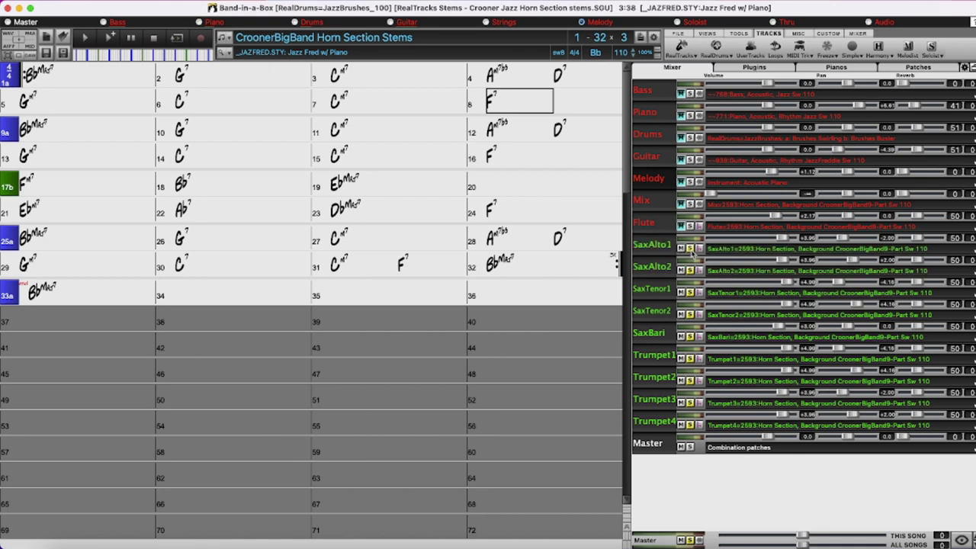
pyautogui.click(67, 74)
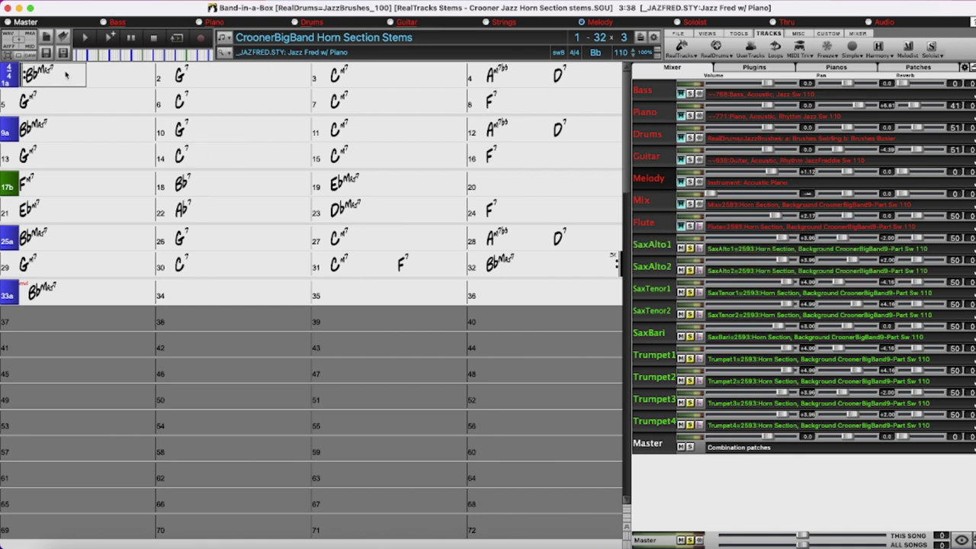
pyautogui.press('space')
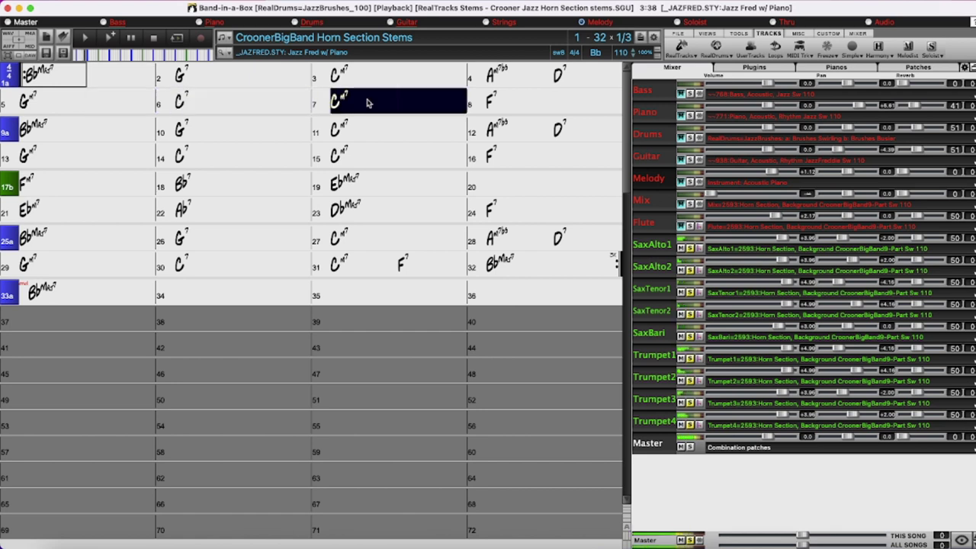
pyautogui.click(153, 39)
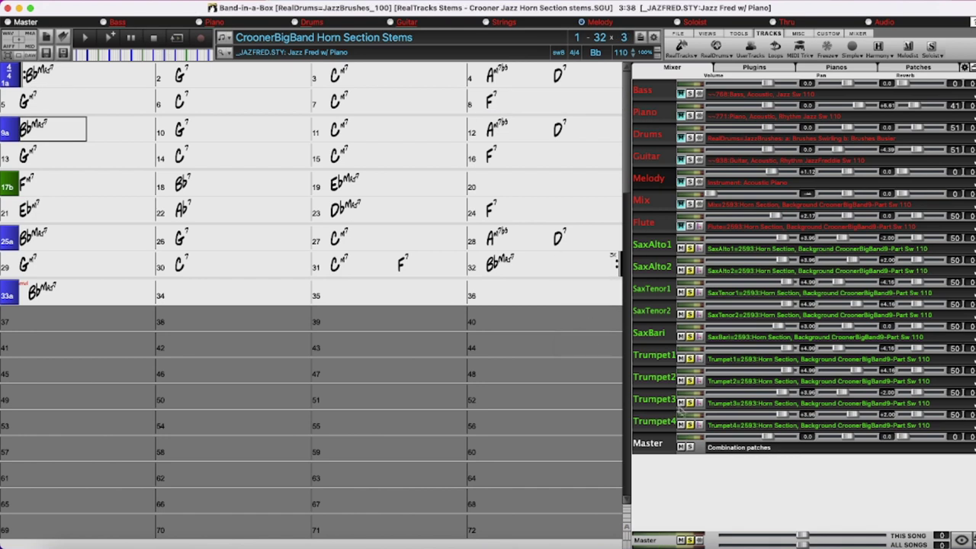
# Solo only the Flute stem and show its track in the Audio Edit view
pyautogui.click(690, 226)
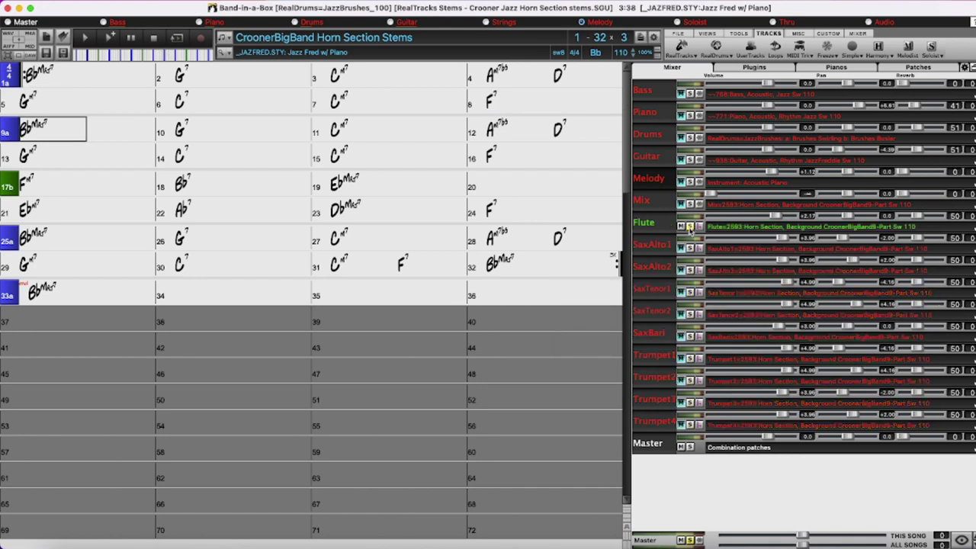
pyautogui.click(708, 33)
pyautogui.click(740, 47)
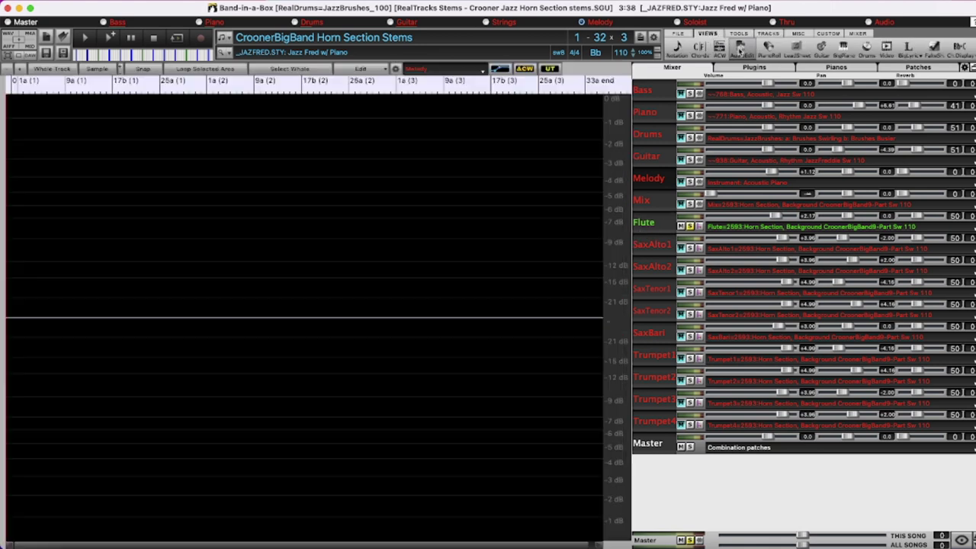
pyautogui.click(647, 224)
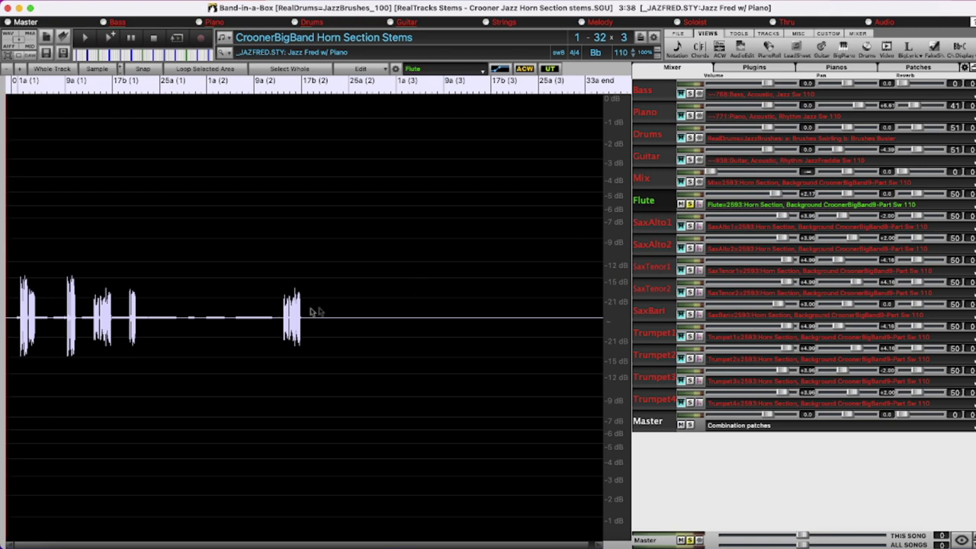
# Place the playback start at bar 1 in the Flute waveform and audition the soloed stem over its opening notes
pyautogui.click(16, 327)
pyautogui.scroll(5, 23, 330)
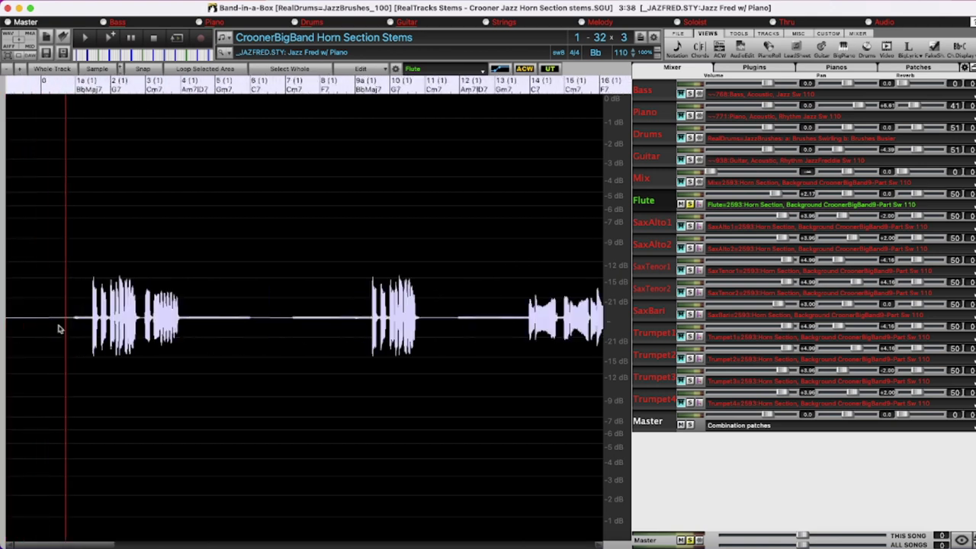
pyautogui.click(142, 319)
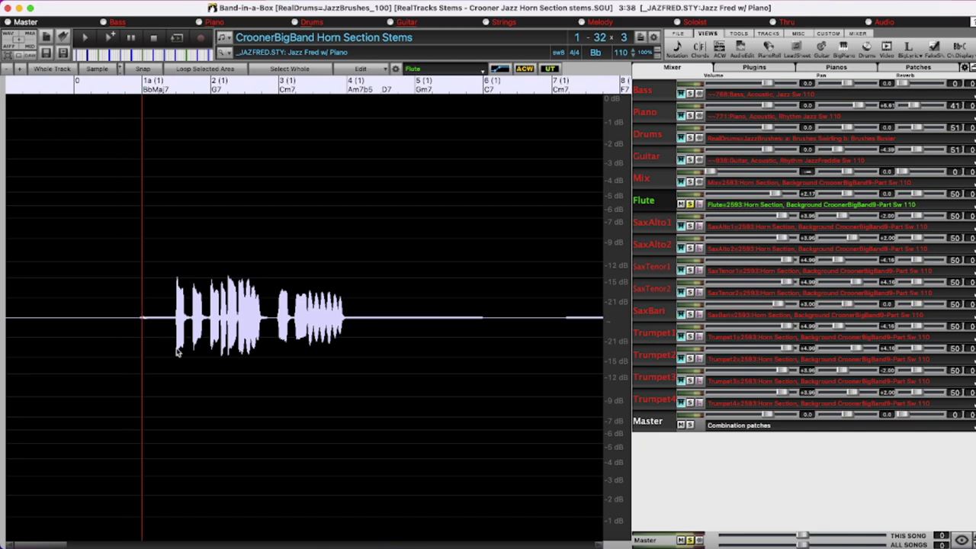
pyautogui.press('space')
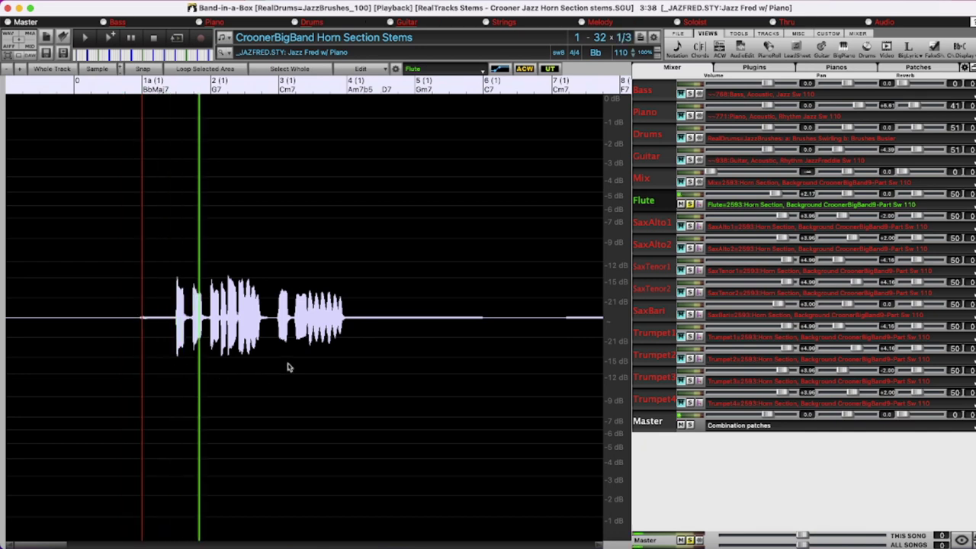
pyautogui.press('space')
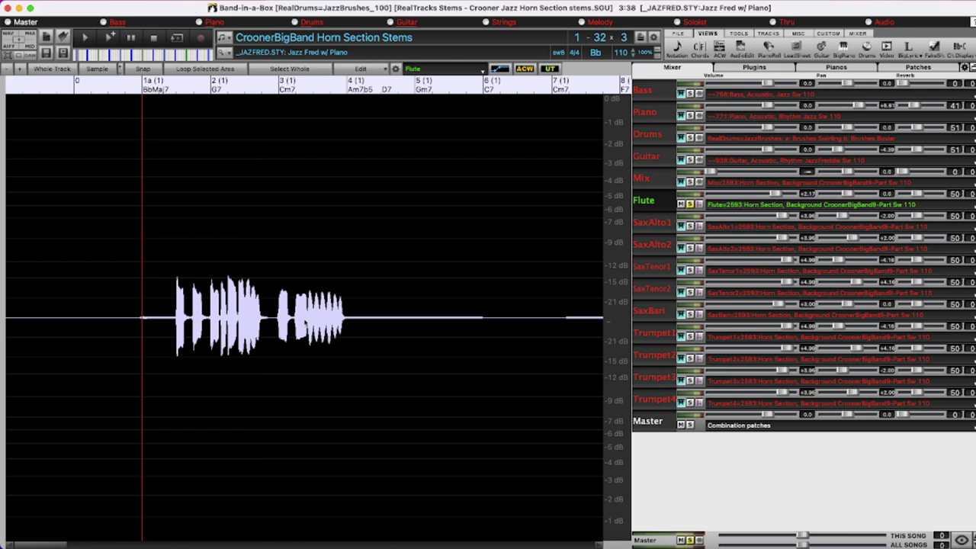
# Add Trumpet1 to the soloed Flute and play both stems together from bar 1
pyautogui.click(690, 337)
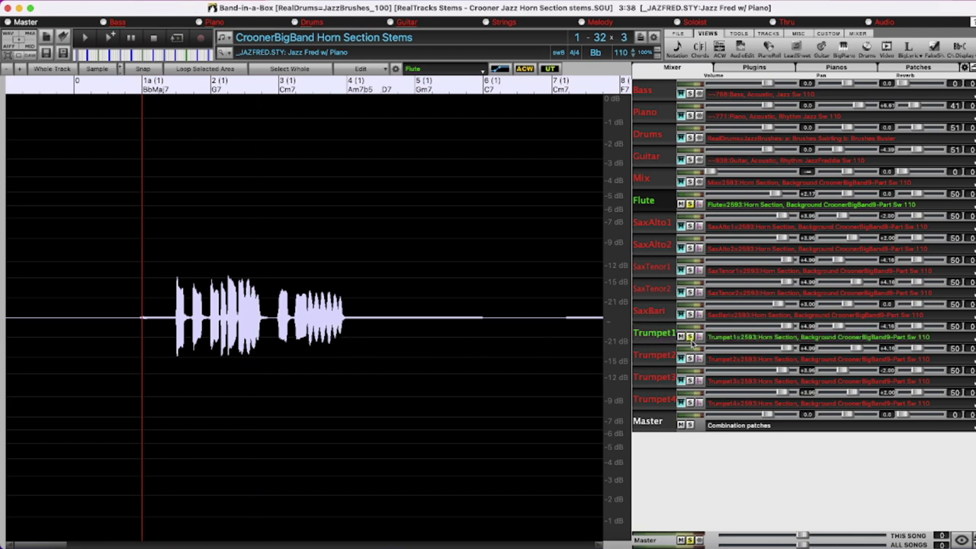
pyautogui.press('space')
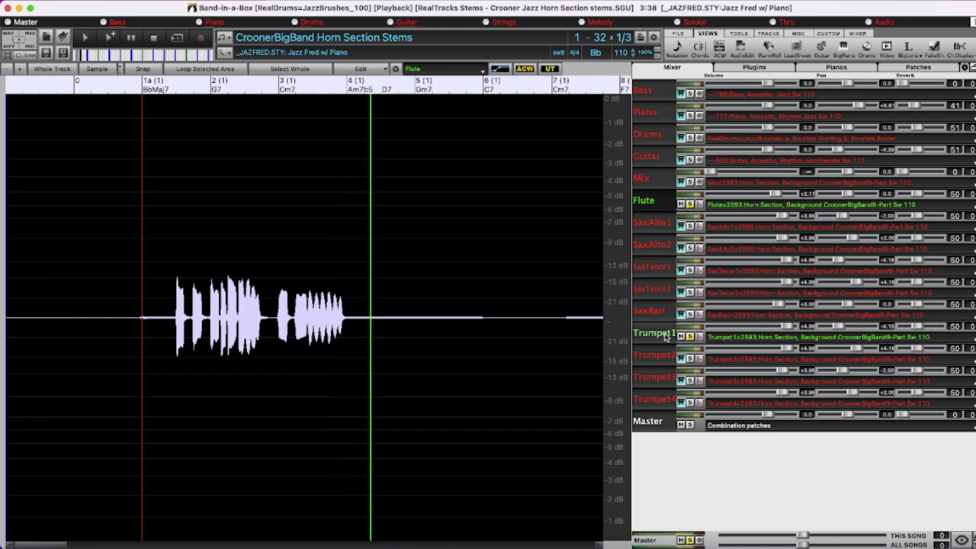
pyautogui.press('space')
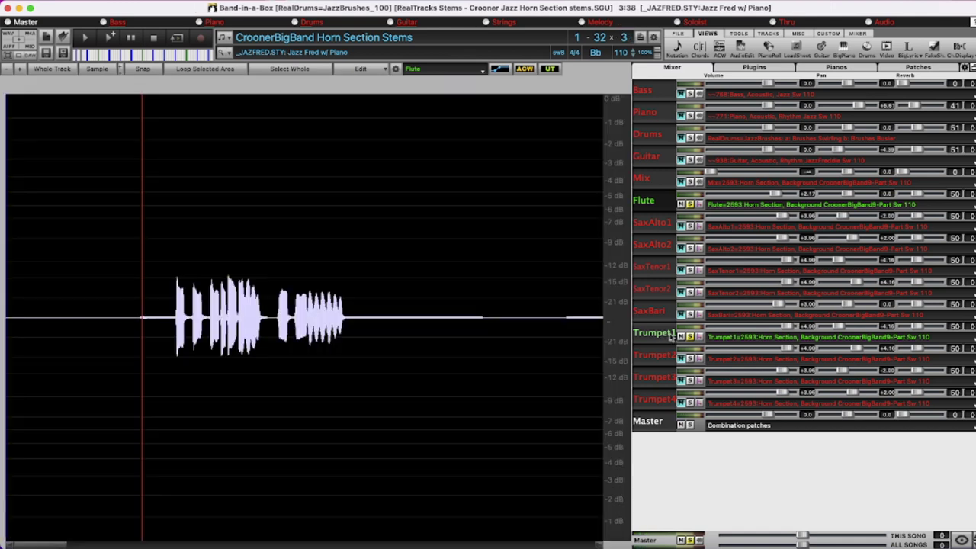
# Clear the solos so that every track sounds, and play the full arrangement from bar 1
pyautogui.click(690, 336)
pyautogui.click(690, 336)
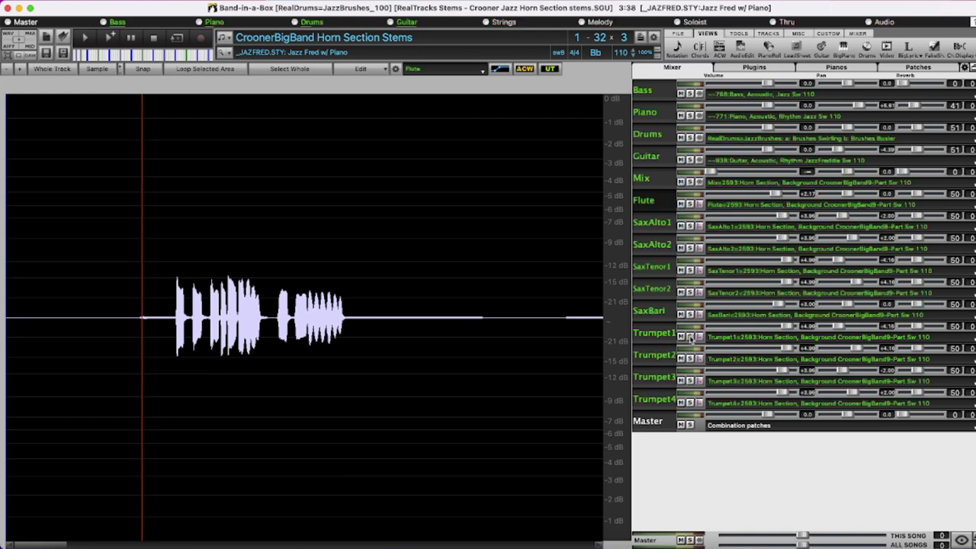
pyautogui.press('space')
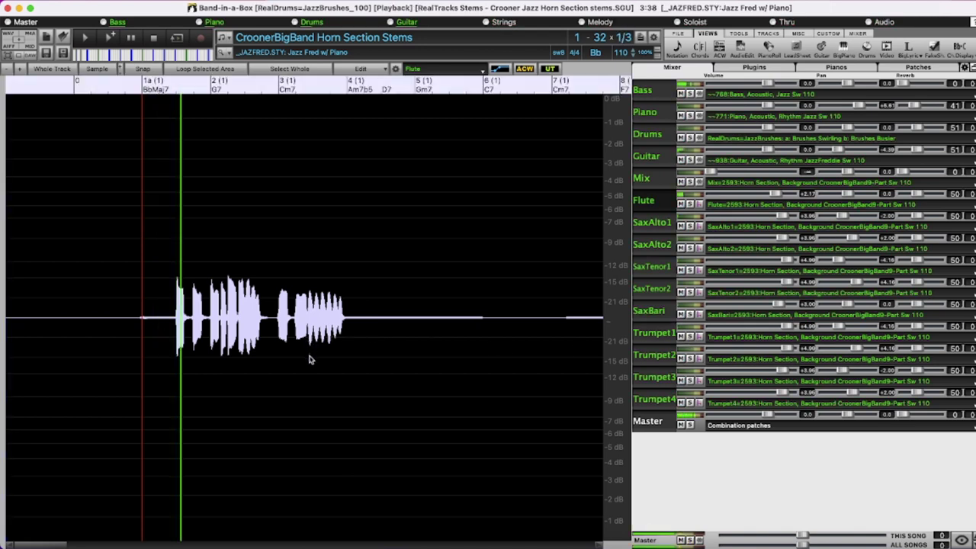
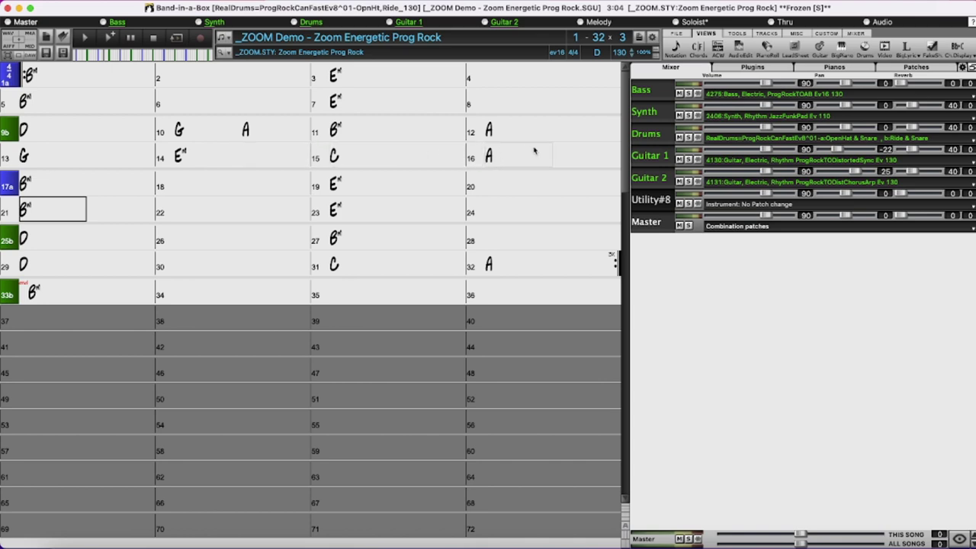
# Request a drum fill for bars 13 and 14 in the Zoom Energetic Prog Rock song, and check bar 14's setting
pyautogui.click(8, 158)
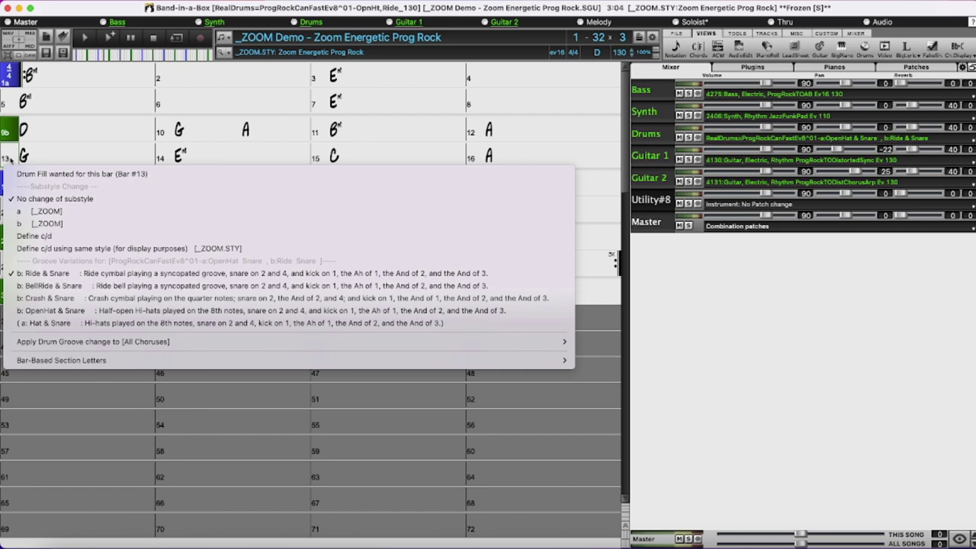
pyautogui.click(107, 174)
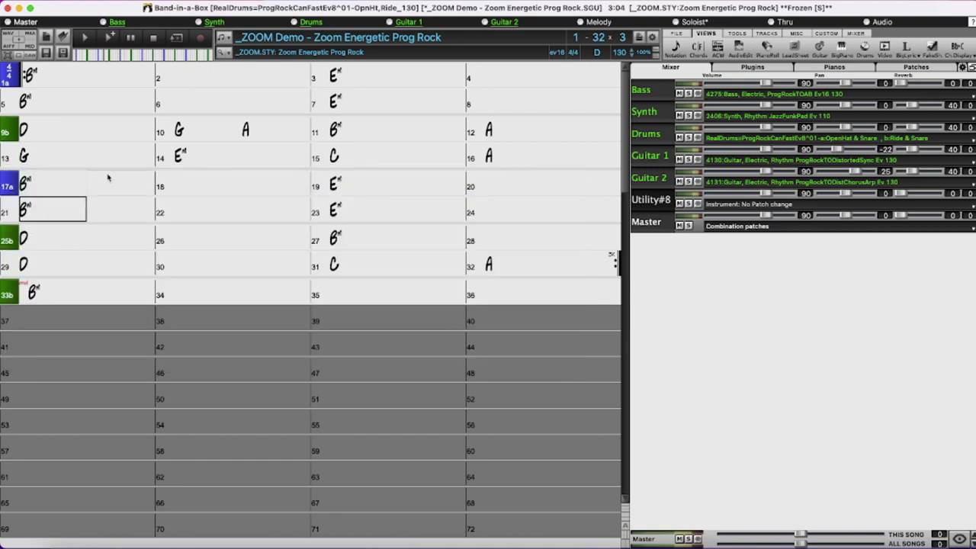
pyautogui.rightClick(161, 157)
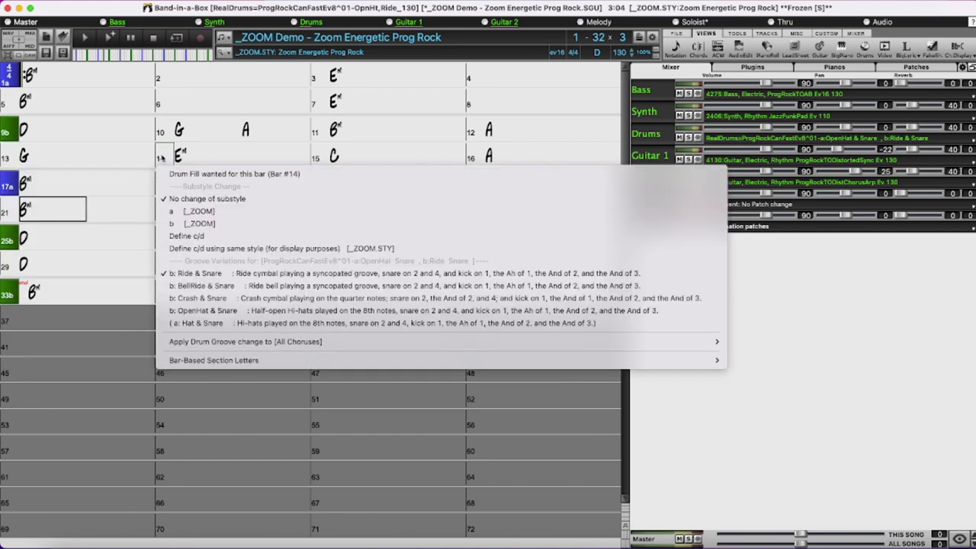
pyautogui.click(203, 174)
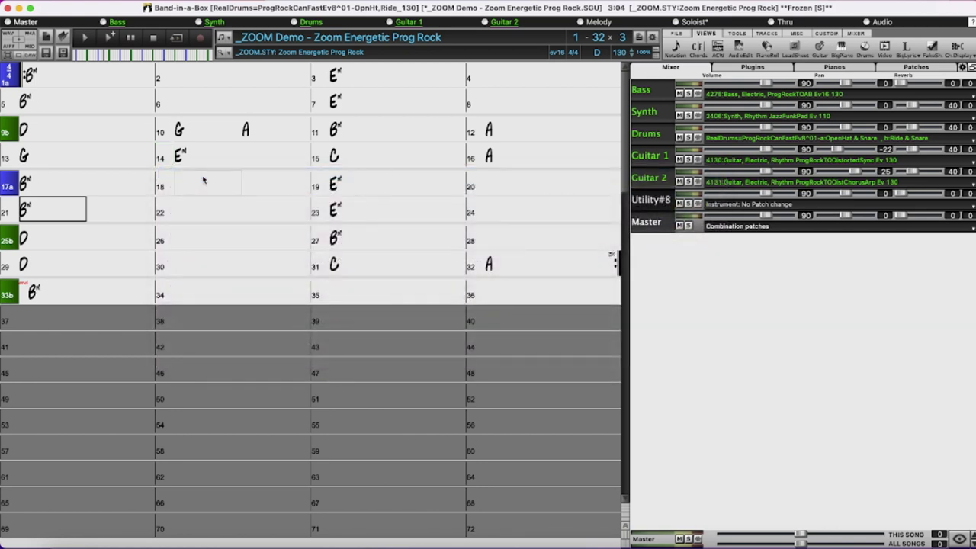
pyautogui.rightClick(162, 158)
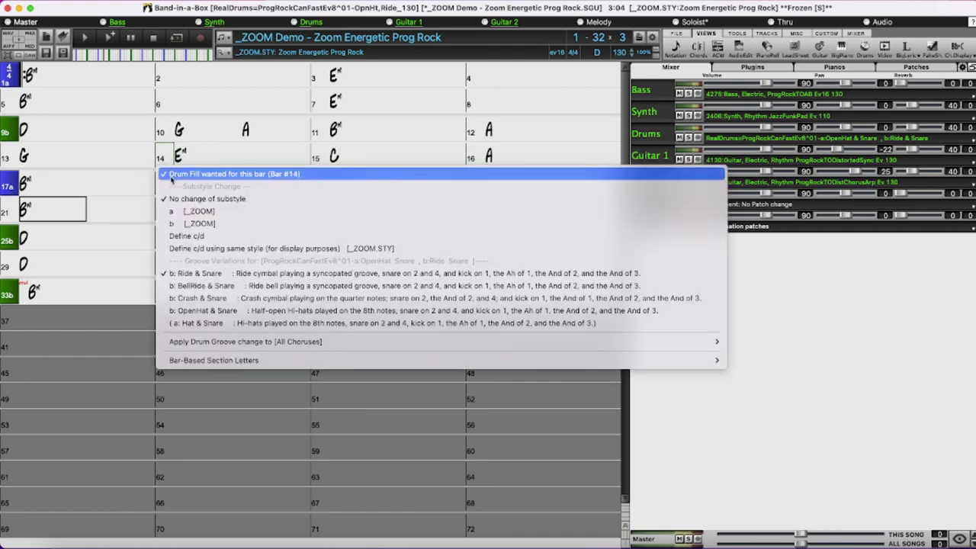
# Request a drum fill for bars 15 and 16 as well, and play the song from bar 9
pyautogui.rightClick(319, 158)
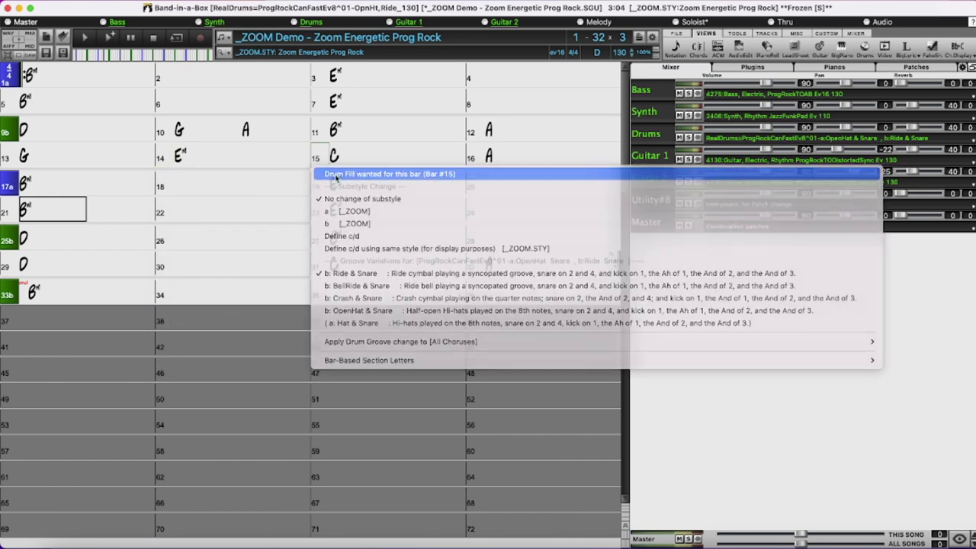
pyautogui.click(335, 175)
pyautogui.click(521, 159)
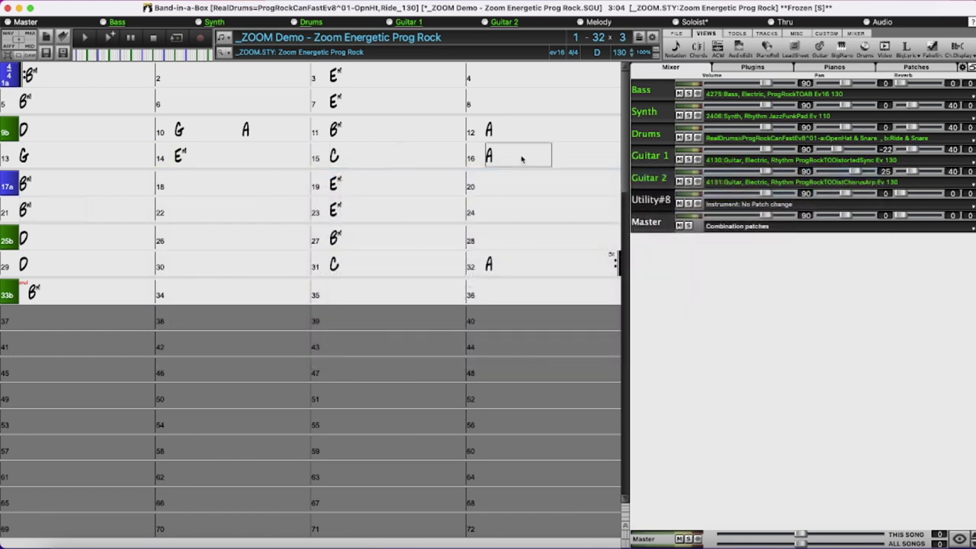
pyautogui.rightClick(472, 163)
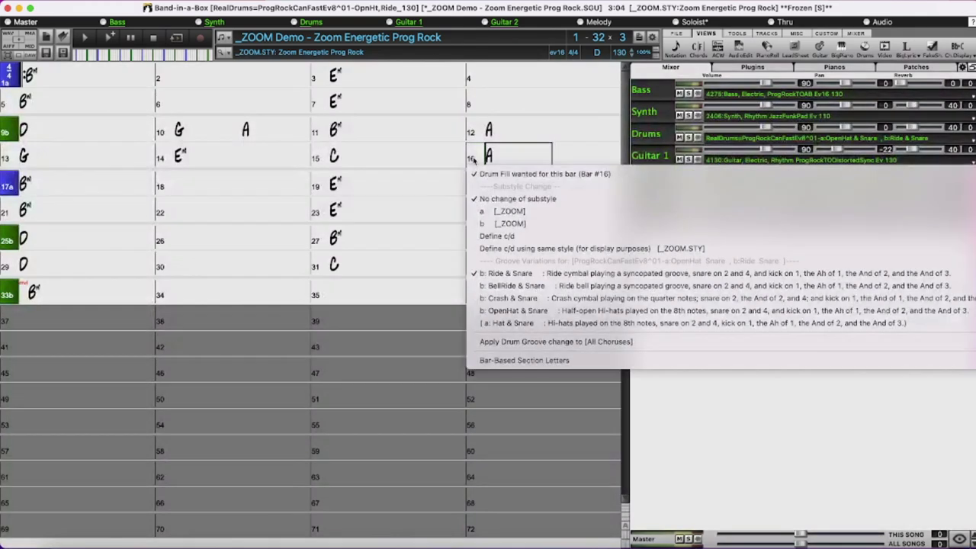
pyautogui.click(561, 175)
pyautogui.click(503, 174)
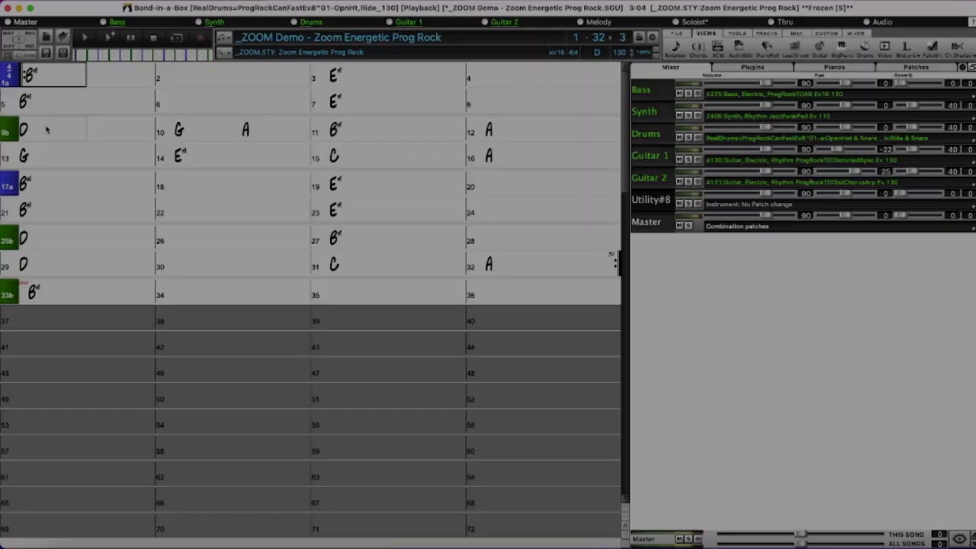
pyautogui.click(44, 128)
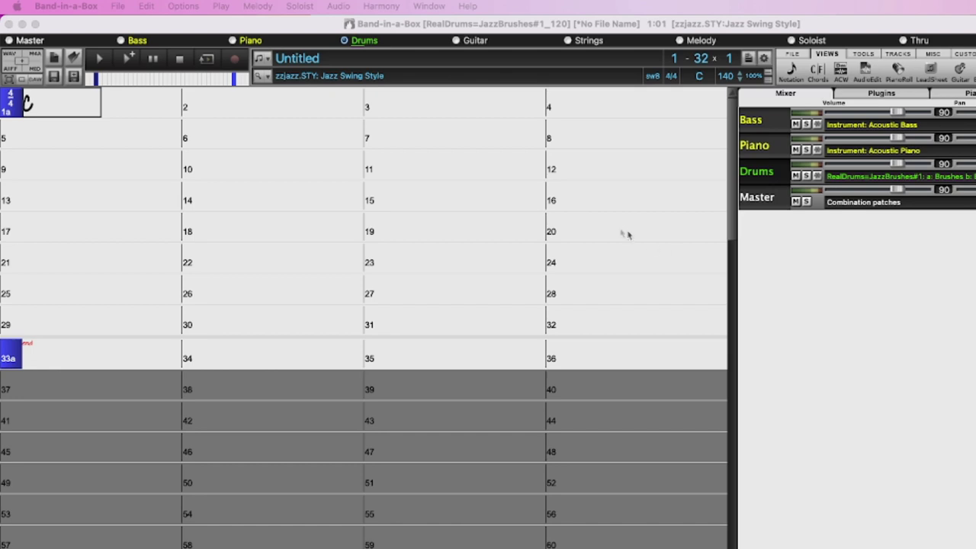
# Reopen the recent song _ZOOM Demo - Zoom Energetic Prog Rock.SGU and agree to browse similar available styles for its missing style
pyautogui.click(119, 6)
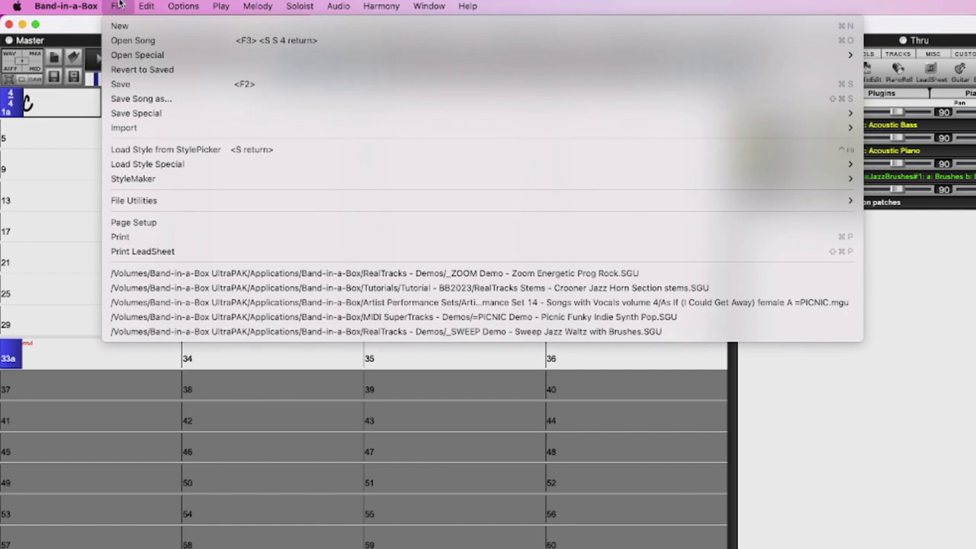
pyautogui.click(489, 278)
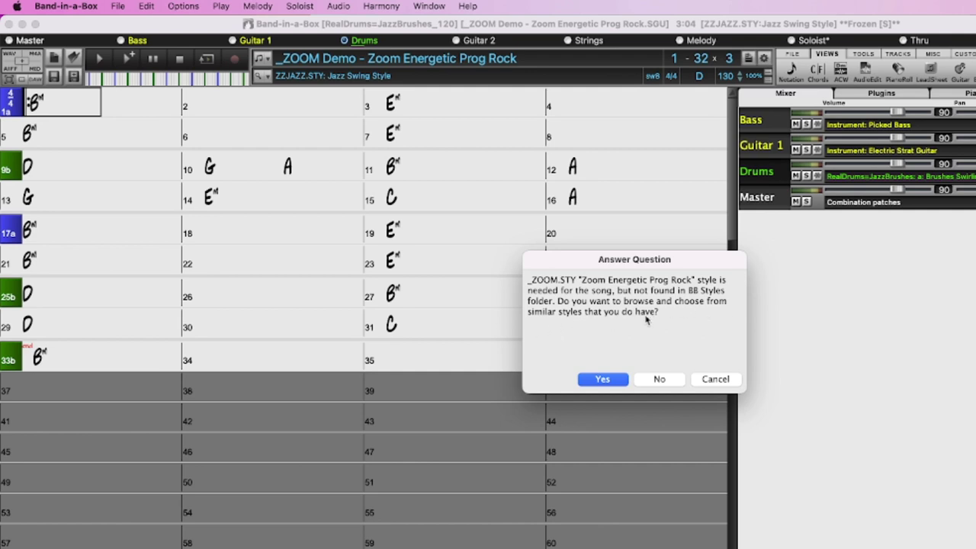
pyautogui.click(608, 382)
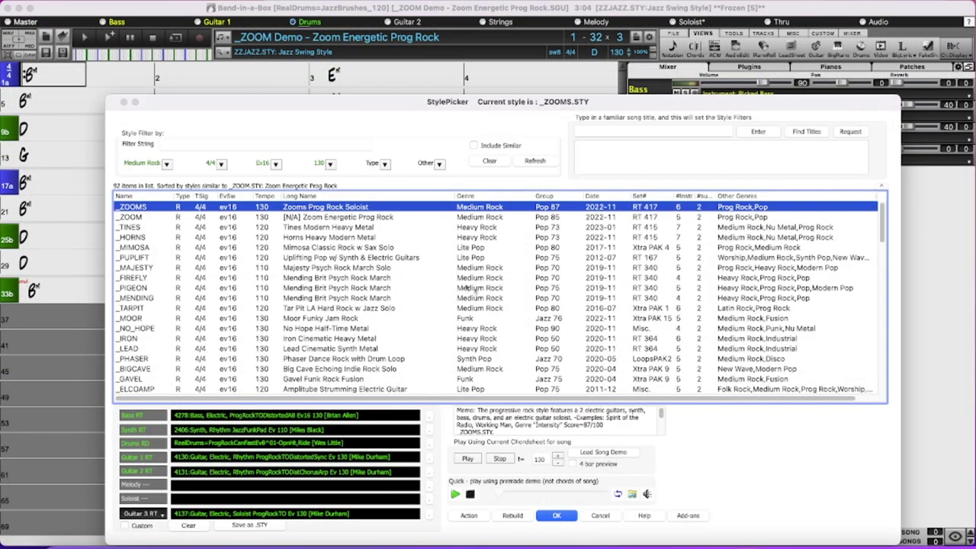
# Audition the premade demo of the unavailable _ZOOM style, stop it, and select the similar Zooms Prog Rock Soloist style
pyautogui.click(336, 218)
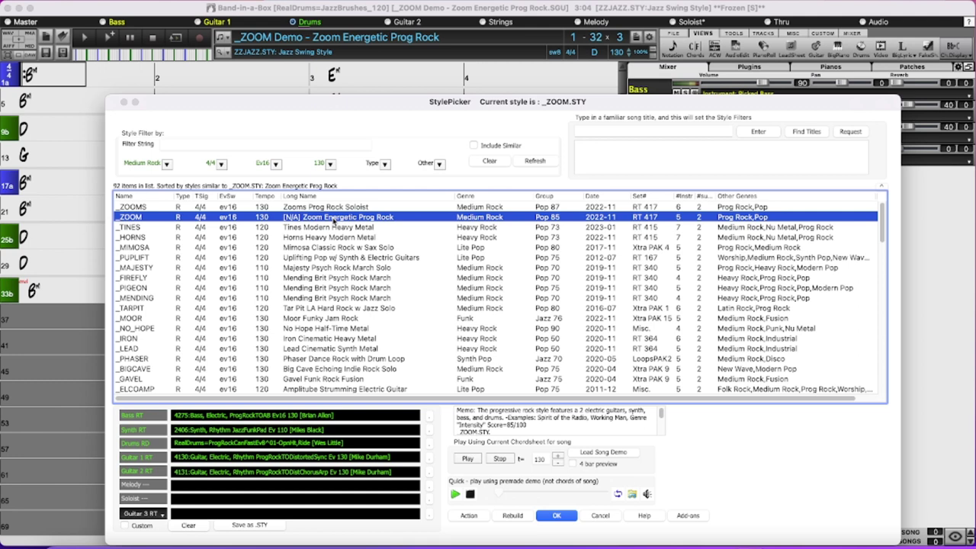
pyautogui.doubleClick(333, 221)
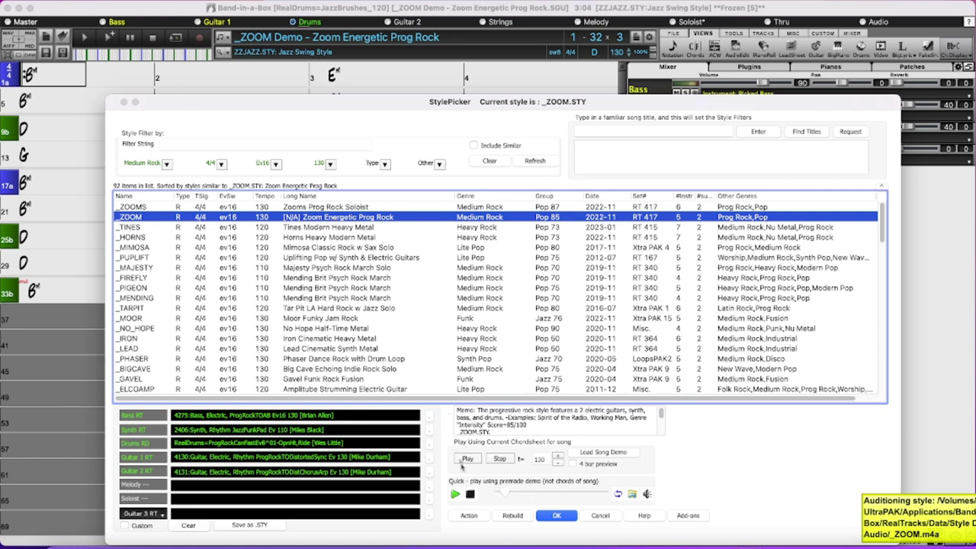
pyautogui.click(471, 494)
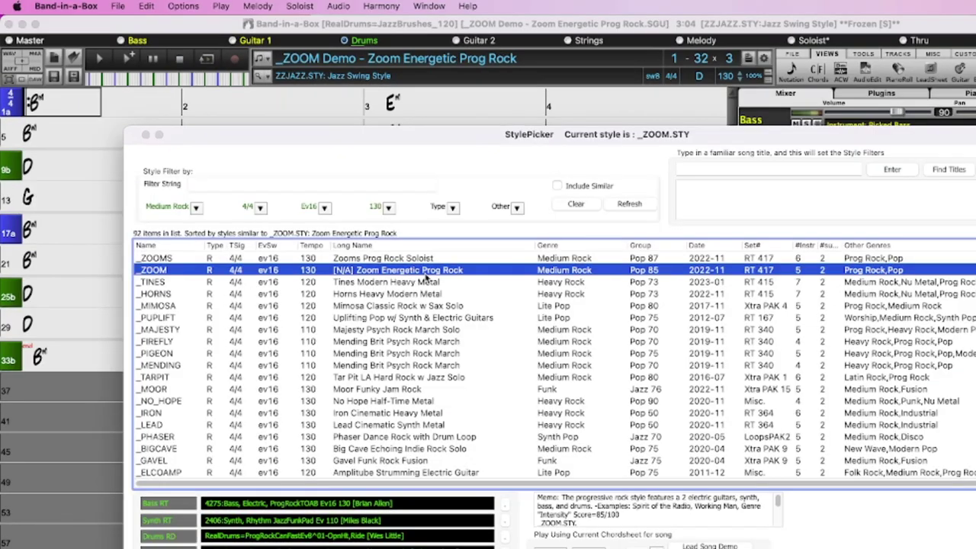
pyautogui.click(356, 296)
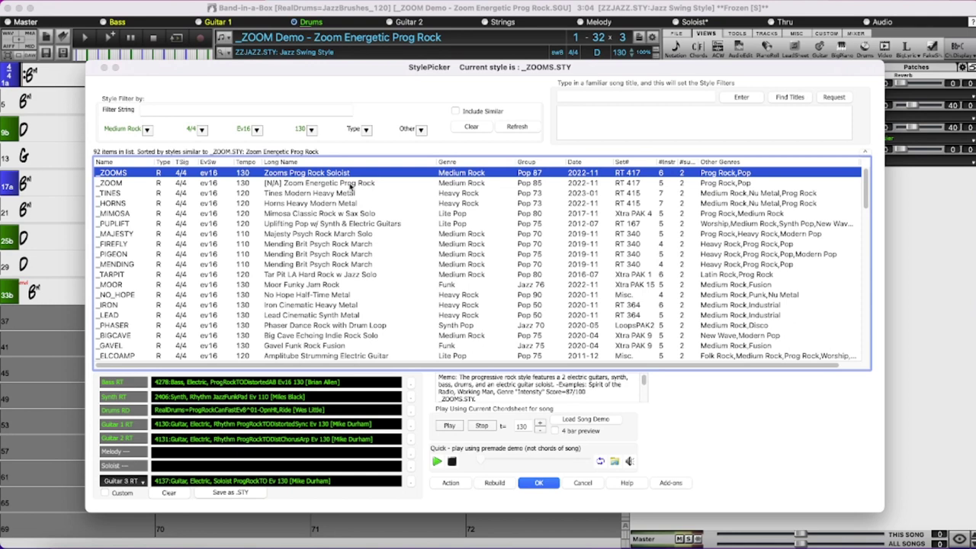
# Rebuild the StylePicker list, keeping the default RealTracks and RealDrums folder locations
pyautogui.click(492, 483)
pyautogui.click(503, 489)
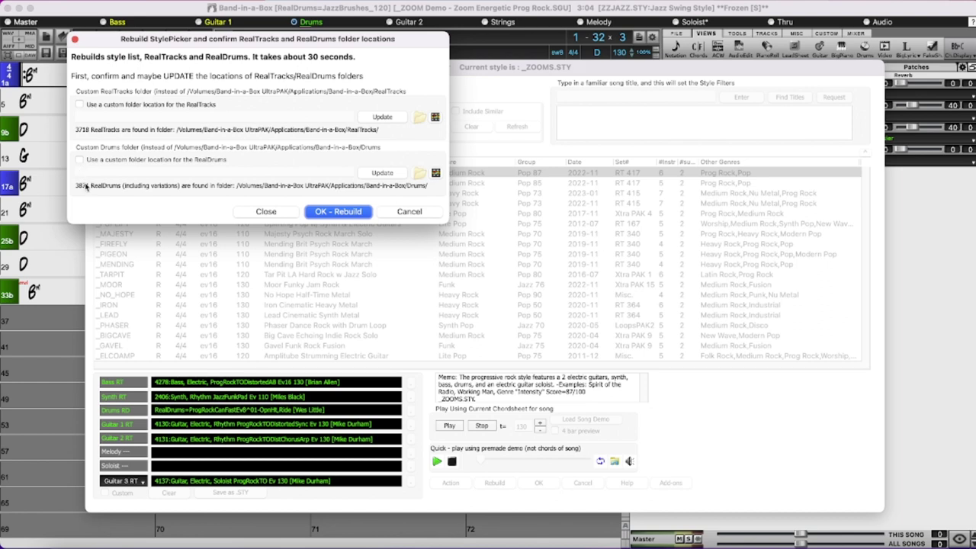
pyautogui.click(329, 215)
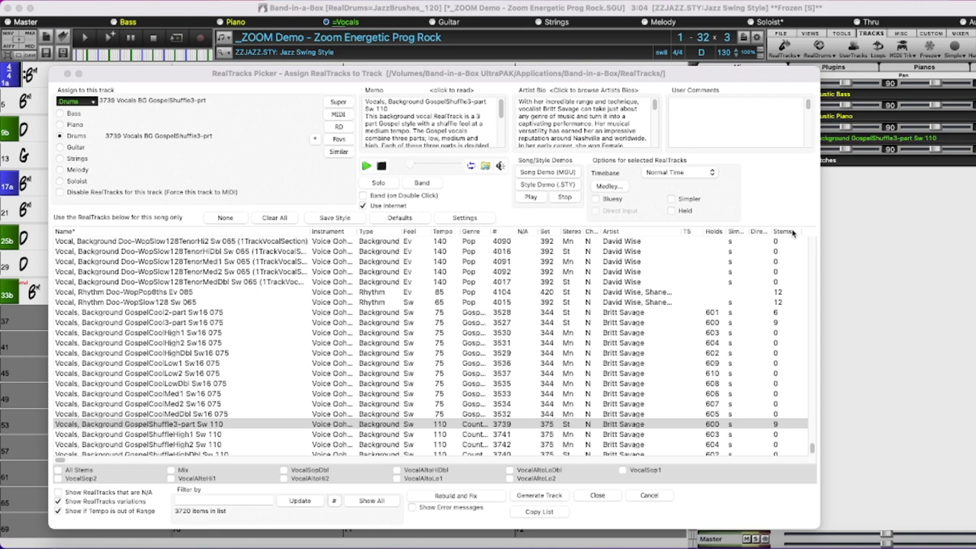
# Examine the available stems of Doo-WopPop8ths Ev 085 and GospelShuffle3-part Sw 110, and sort the RealTracks list by number of stems
pyautogui.click(786, 294)
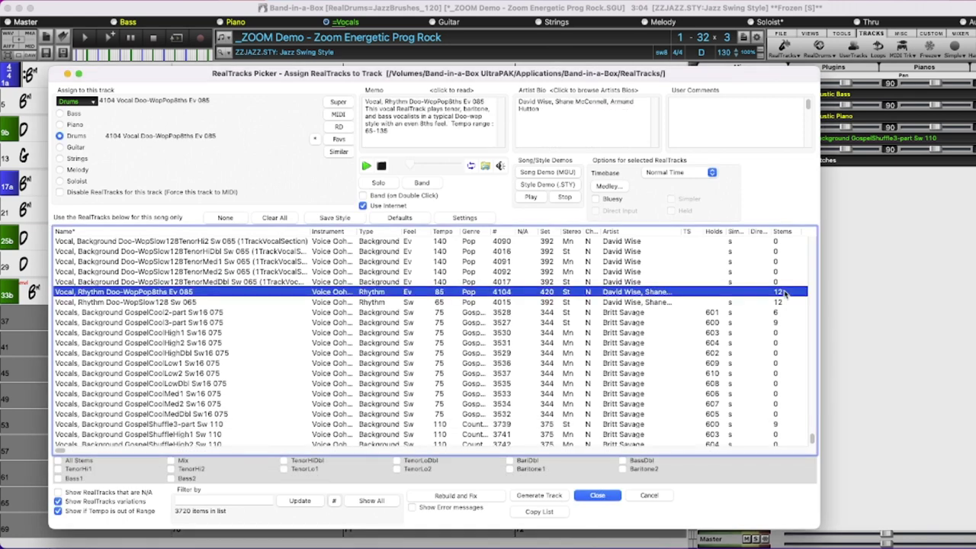
pyautogui.click(782, 424)
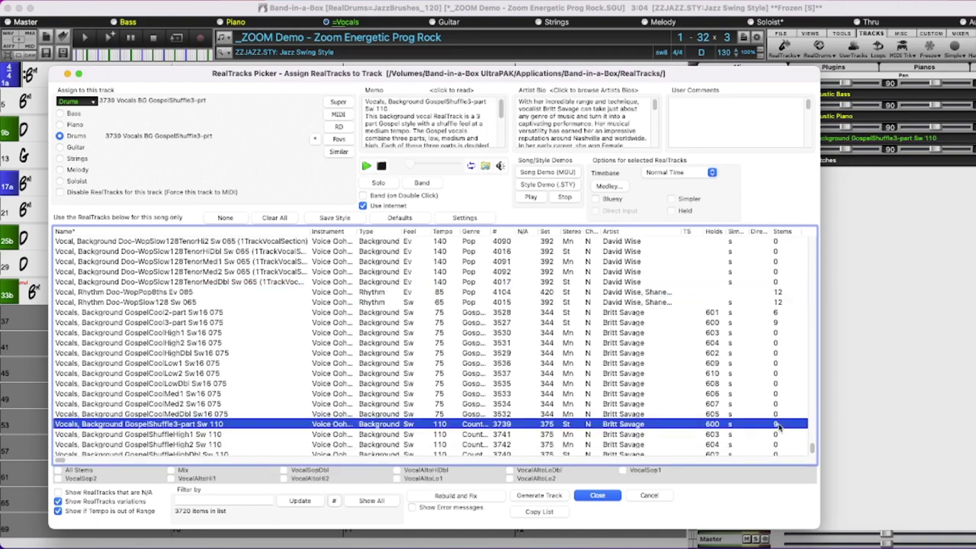
pyautogui.click(785, 232)
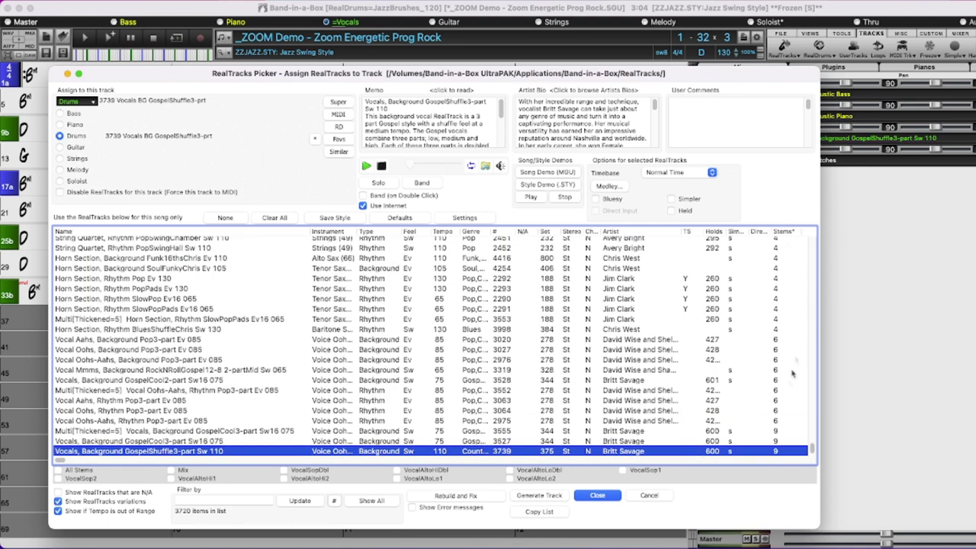
# Examine the available stems of the horn sections CroonerBallad11-Part Sw 060 and Soloist CroonerBigBandShoutChorus11-Part Sw 110
pyautogui.scroll(-3, 778, 422)
pyautogui.scroll(-1, 778, 422)
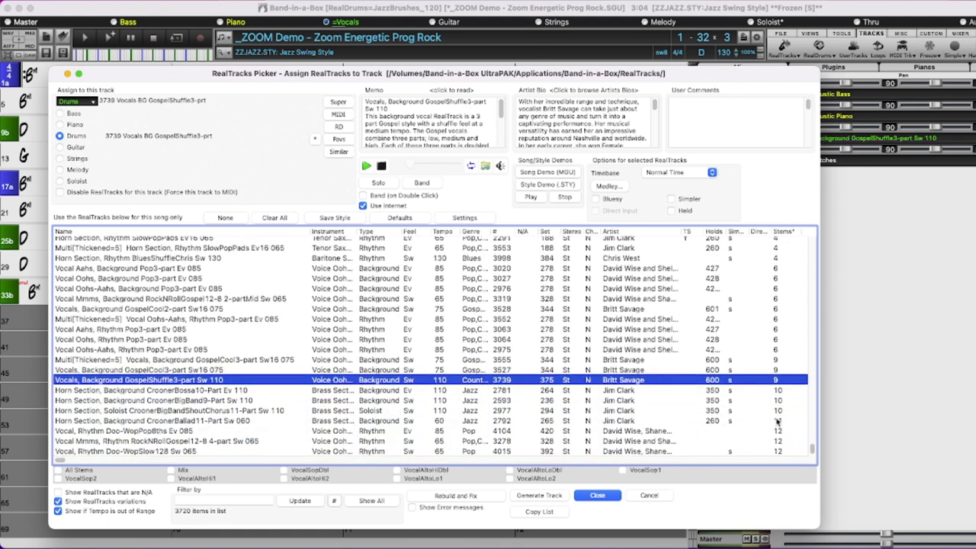
pyautogui.click(779, 422)
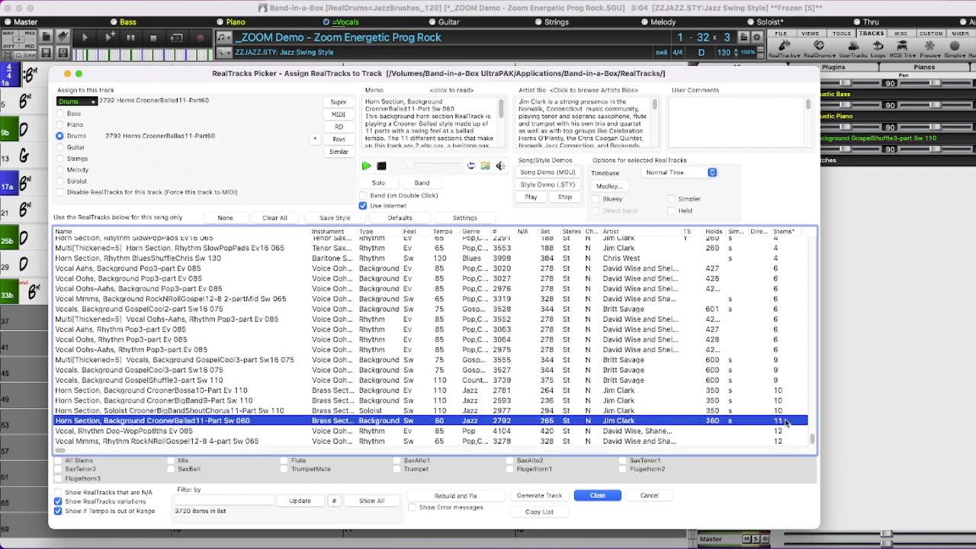
pyautogui.click(784, 412)
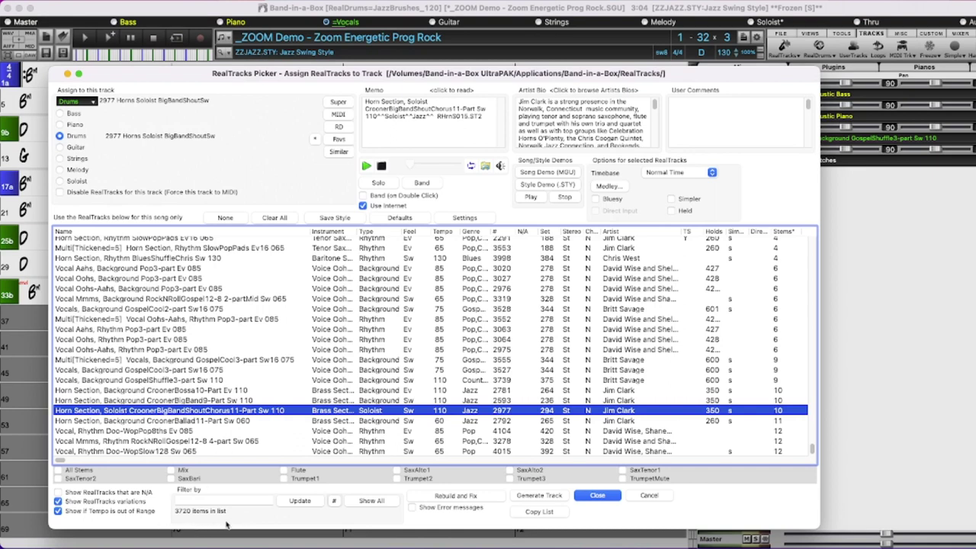
# Filter the RealTracks list to show only RealTracks with stems available
pyautogui.click(332, 502)
pyautogui.moveTo(327, 501)
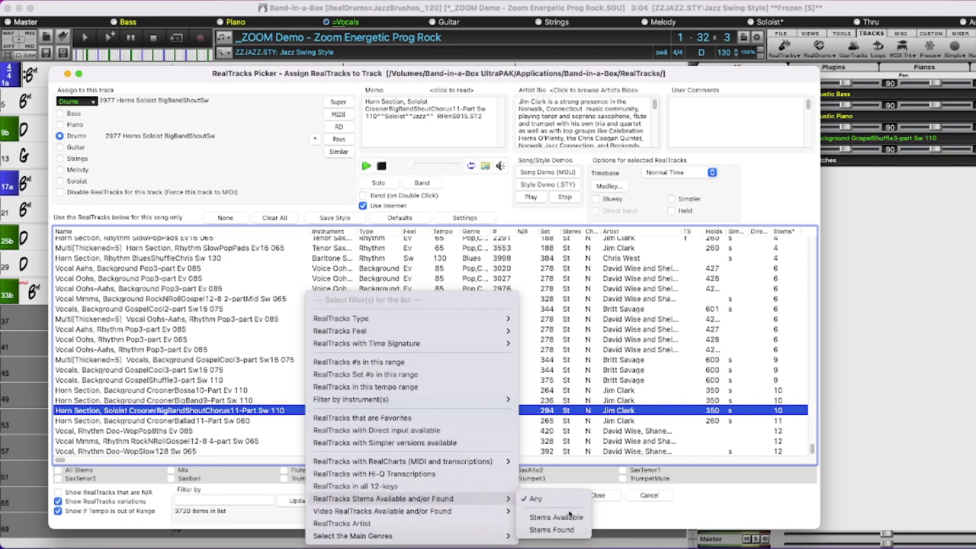
pyautogui.click(576, 518)
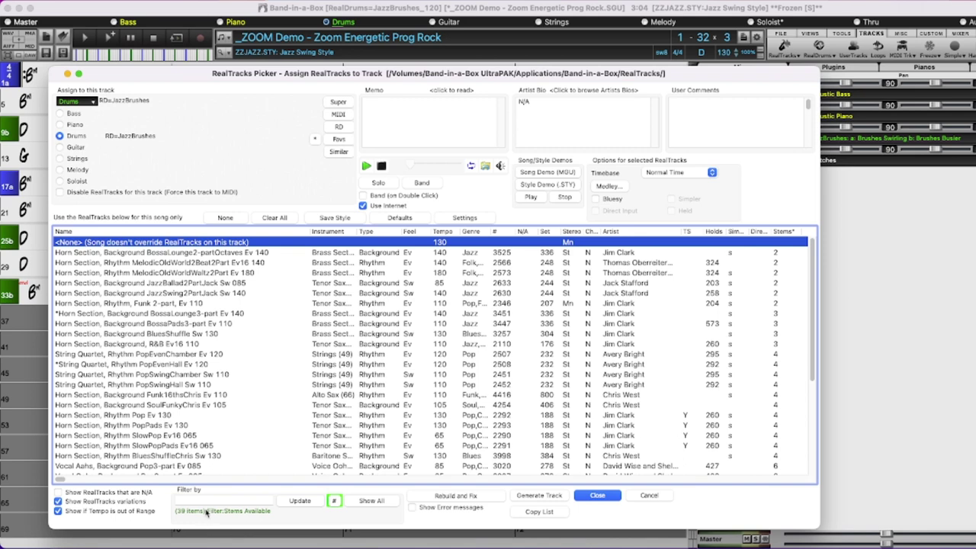
# Mark Horn Section, Background BossaPads3-part Ev 110 as a favorite and remove the favorite mark again
pyautogui.rightClick(130, 326)
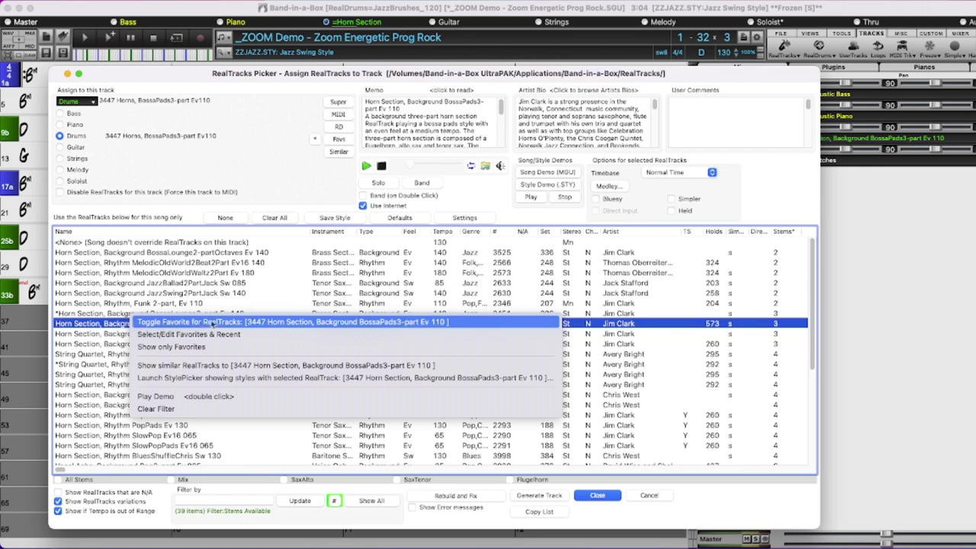
pyautogui.click(224, 324)
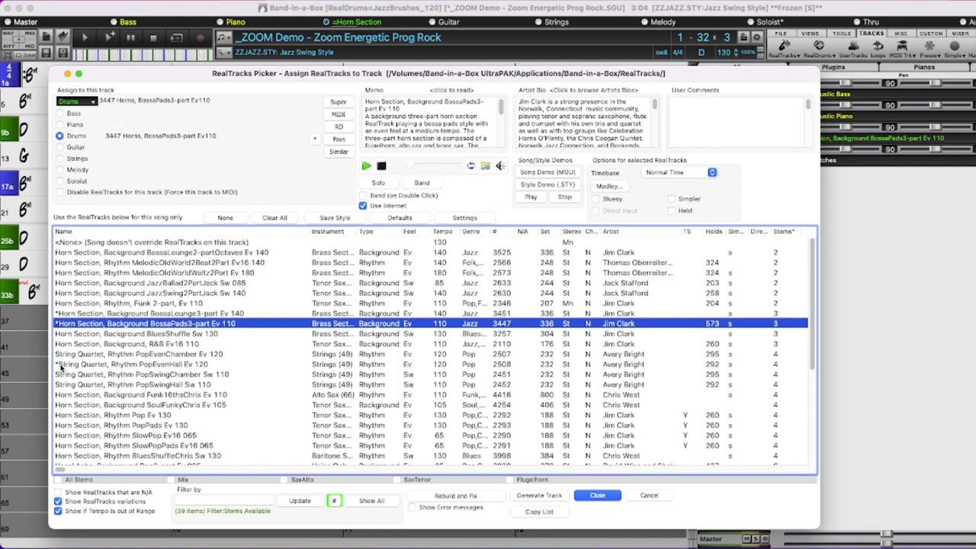
pyautogui.click(339, 139)
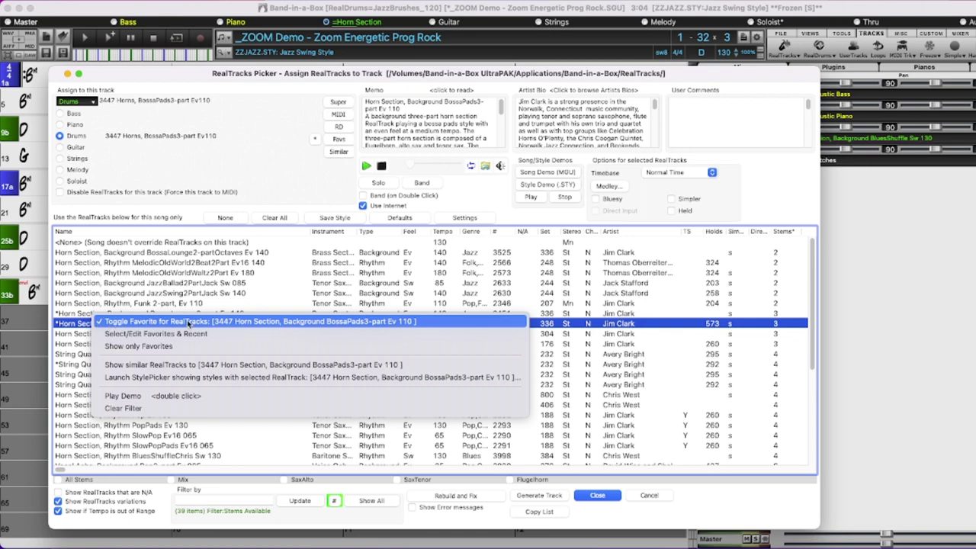
pyautogui.click(189, 322)
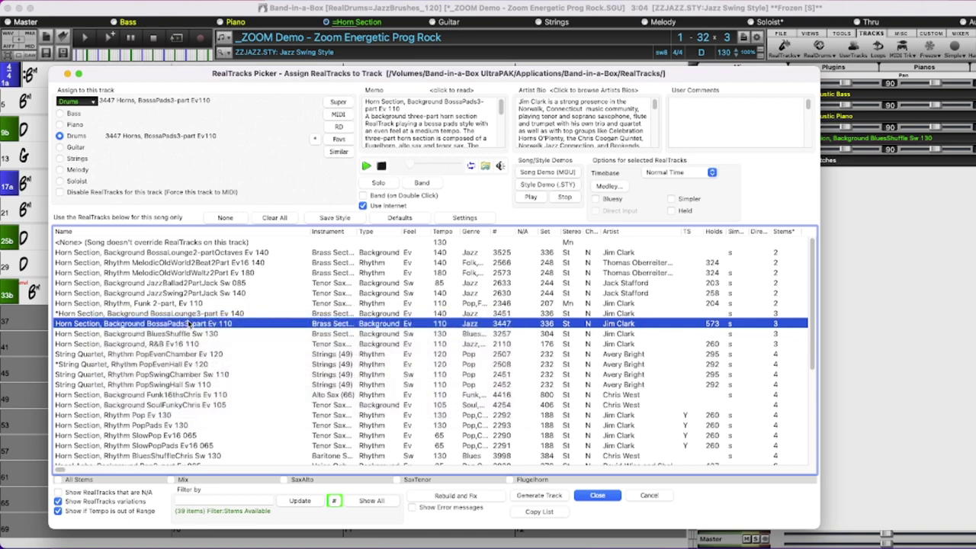
pyautogui.rightClick(189, 323)
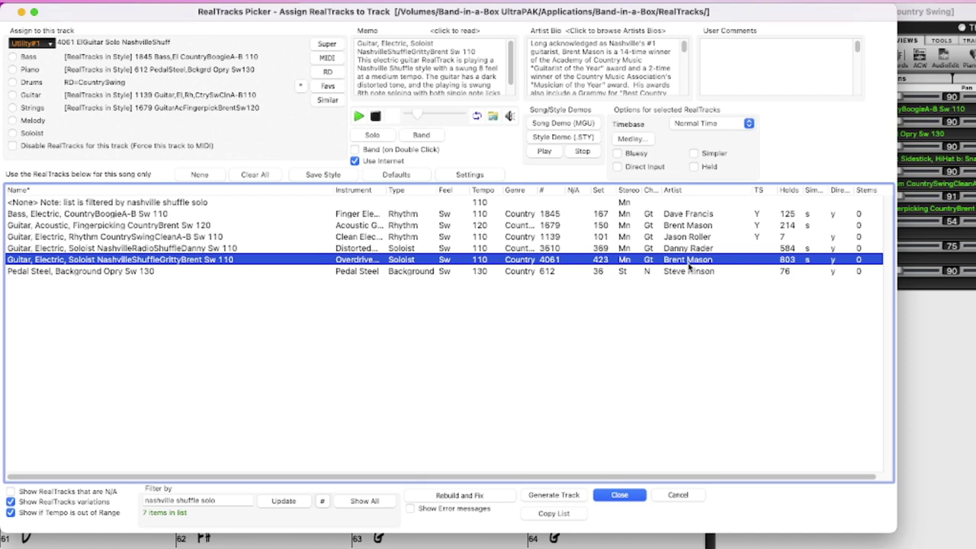
# Launch the StylePicker showing styles that use RealTrack 4061 Guitar, Electric, Soloist NashvilleShuffleGrittyBrent Sw 110
pyautogui.rightClick(209, 263)
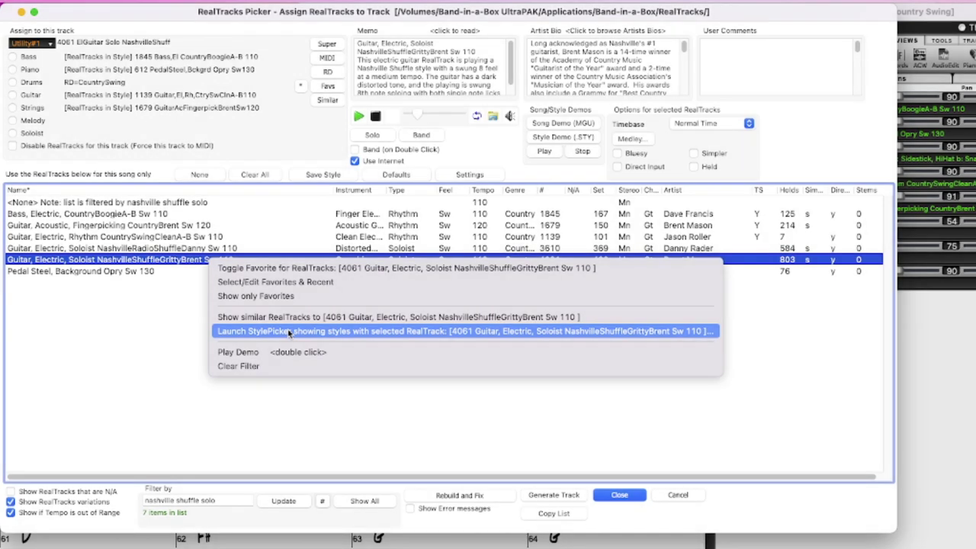
pyautogui.click(289, 333)
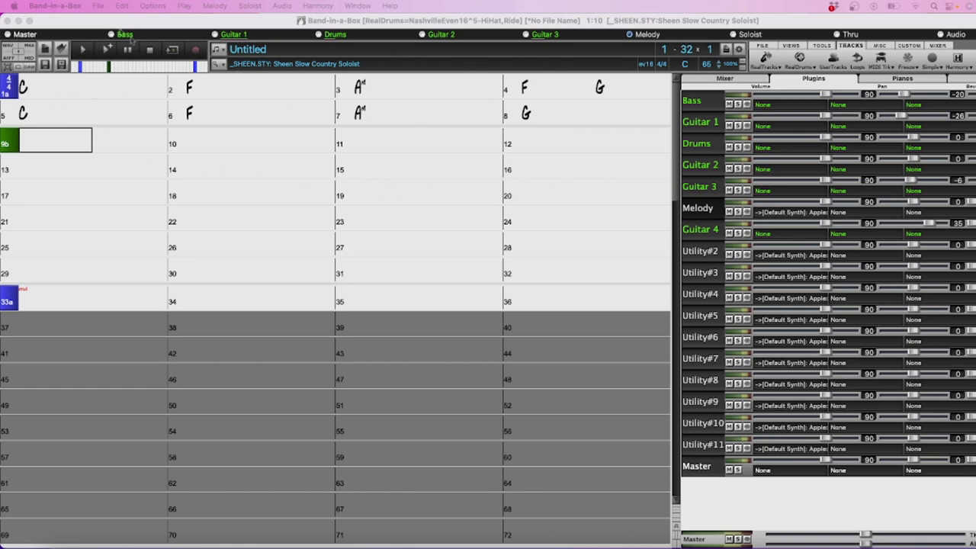
# Force quit Band-in-a-Box and agree to load the auto-saved song on restart
pyautogui.click(13, 6)
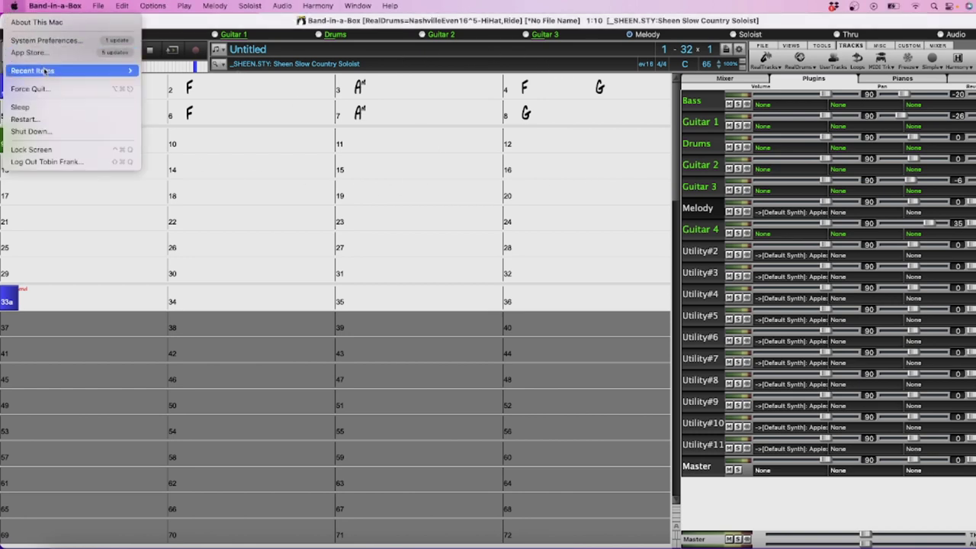
pyautogui.click(58, 90)
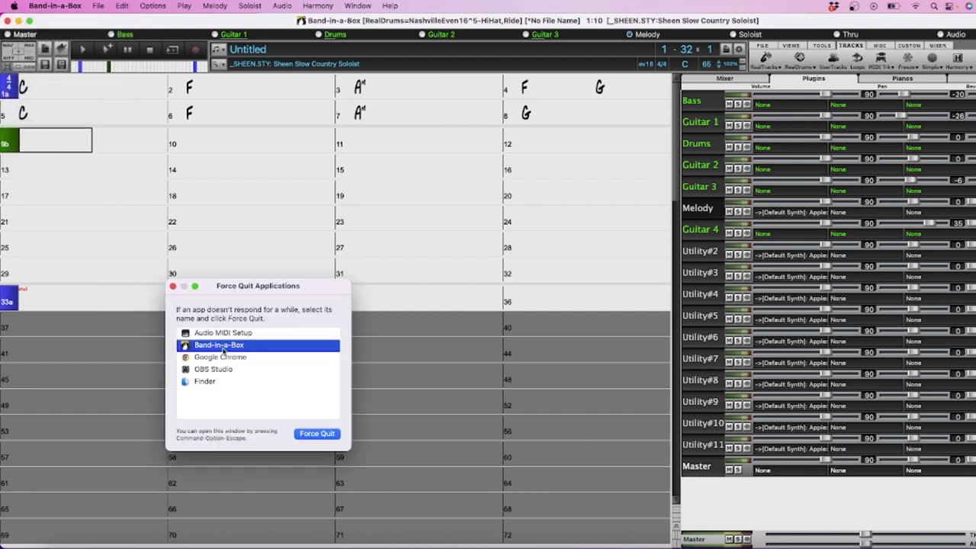
pyautogui.click(332, 432)
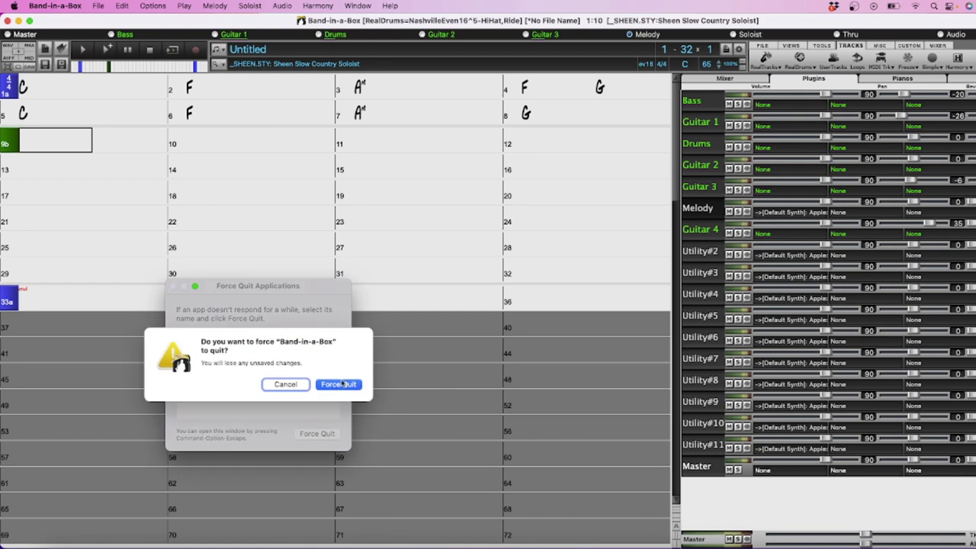
pyautogui.click(342, 386)
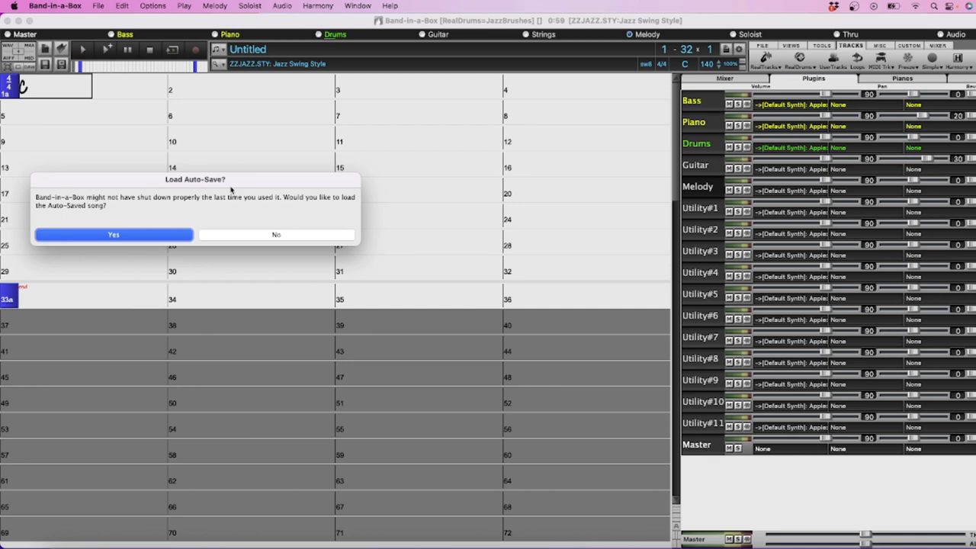
pyautogui.click(124, 237)
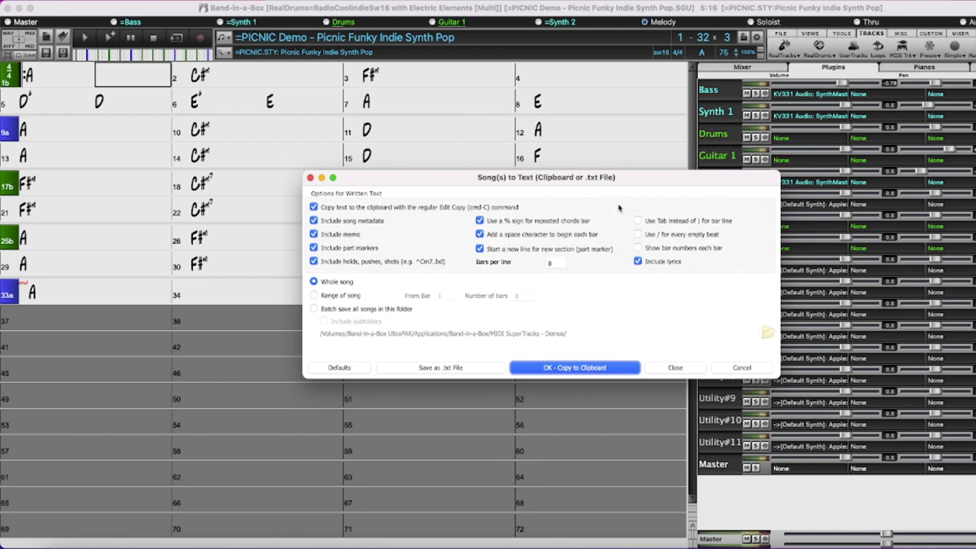
# Copy the whole song as text with tabs instead of bar lines, slashes for empty beats, and bar numbers for each bar
pyautogui.click(637, 221)
pyautogui.click(639, 235)
pyautogui.click(638, 248)
pyautogui.click(567, 369)
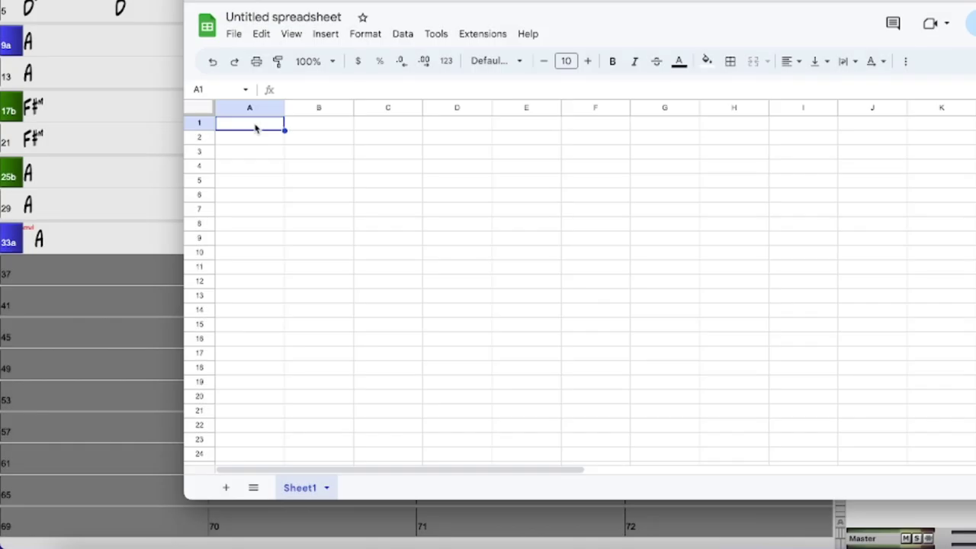
# Paste the copied song text into cell A1 of the Google Sheets spreadsheet and review the song summary and chords
pyautogui.hotkey('ctrl', 'v')
pyautogui.scroll(-3, 273, 328)
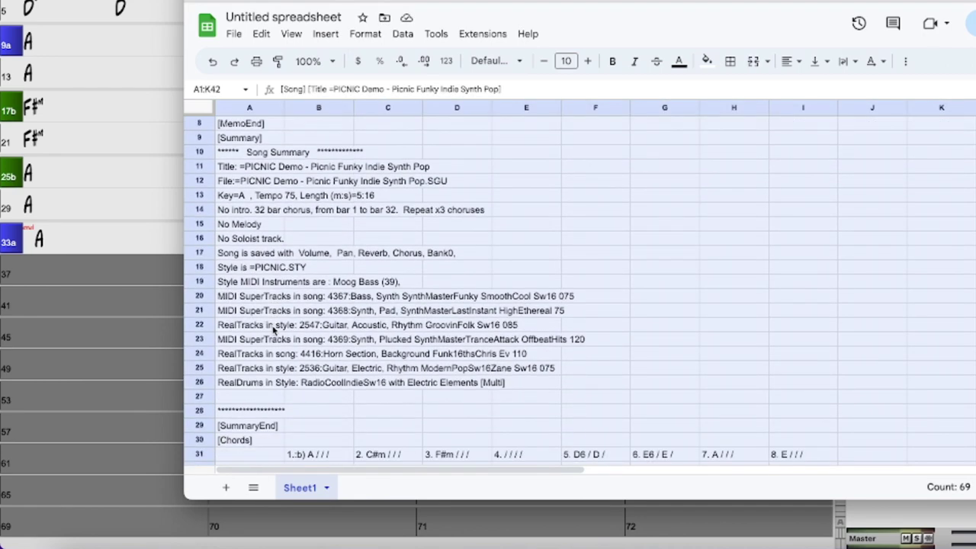
pyautogui.scroll(-4, 273, 328)
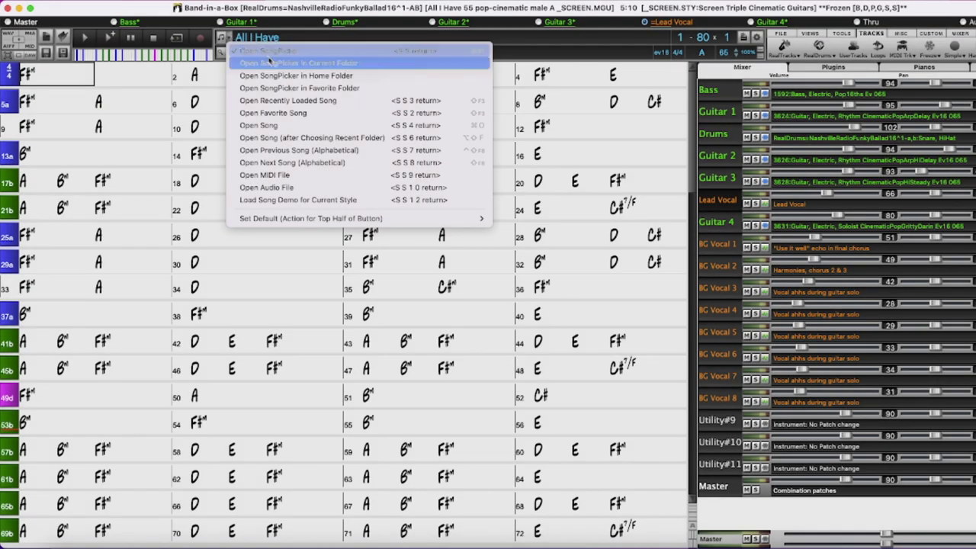
# Open the SongPicker in the current song's folder and accept the selected song All I Have
pyautogui.click(279, 64)
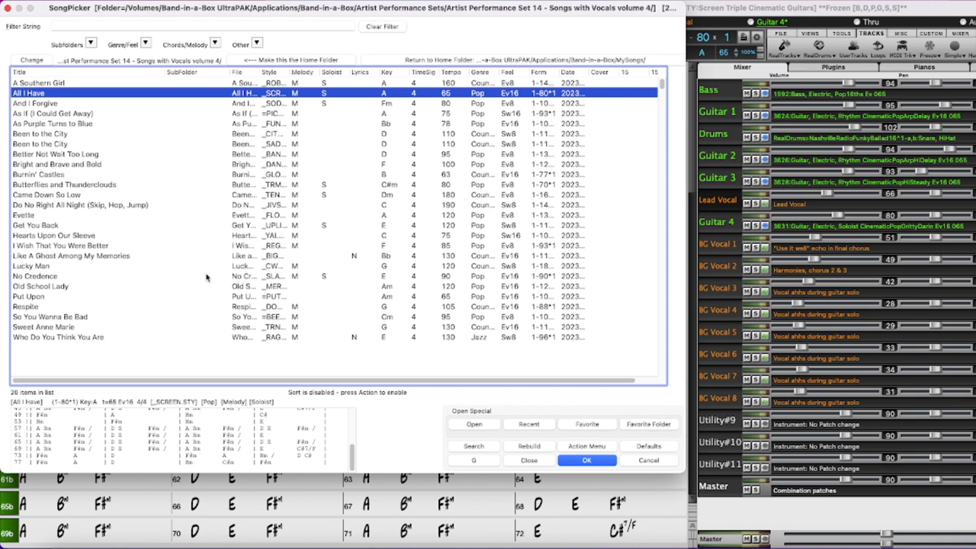
pyautogui.click(590, 456)
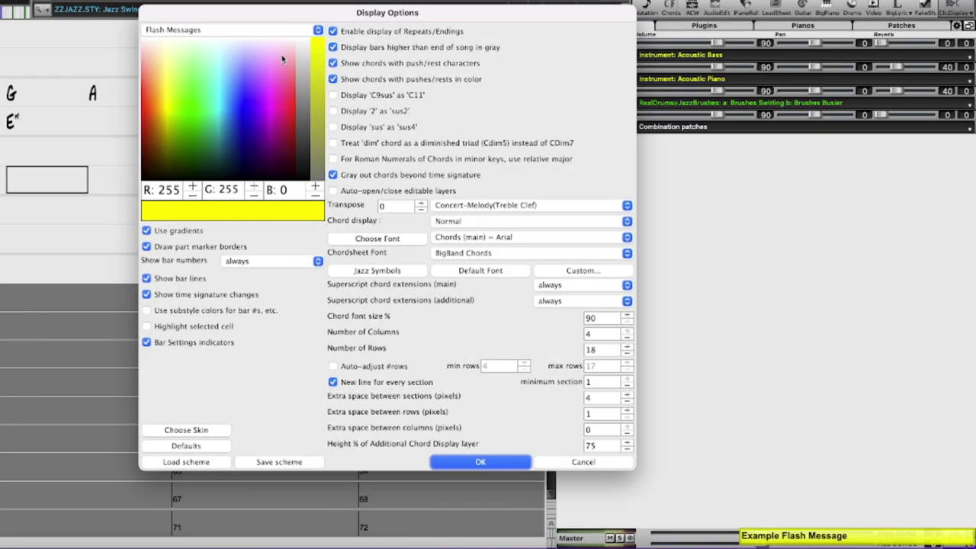
# Pick a pink color for flash messages in the display options
pyautogui.click(281, 59)
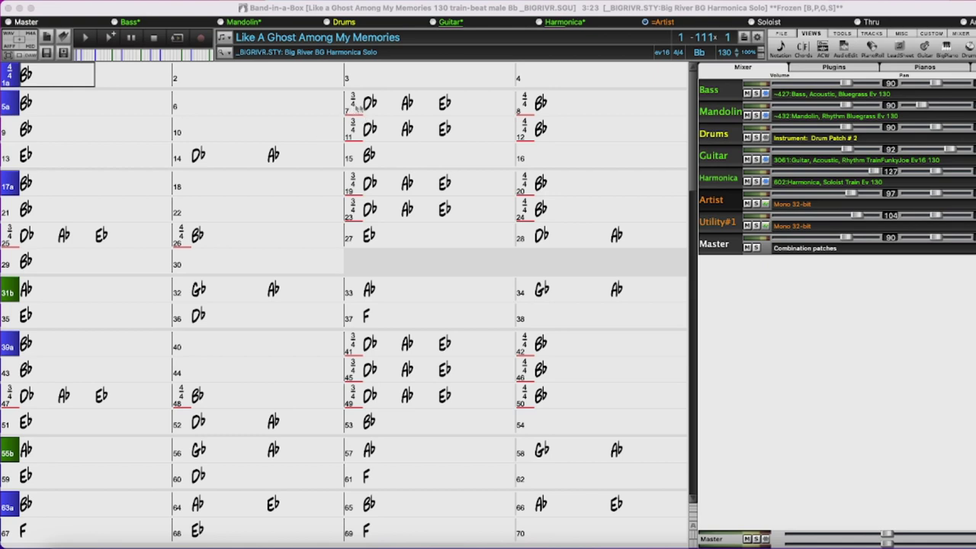
# Set the chord sheet's red line to No for the bar settings of bar 7, applied to all
pyautogui.click(404, 103)
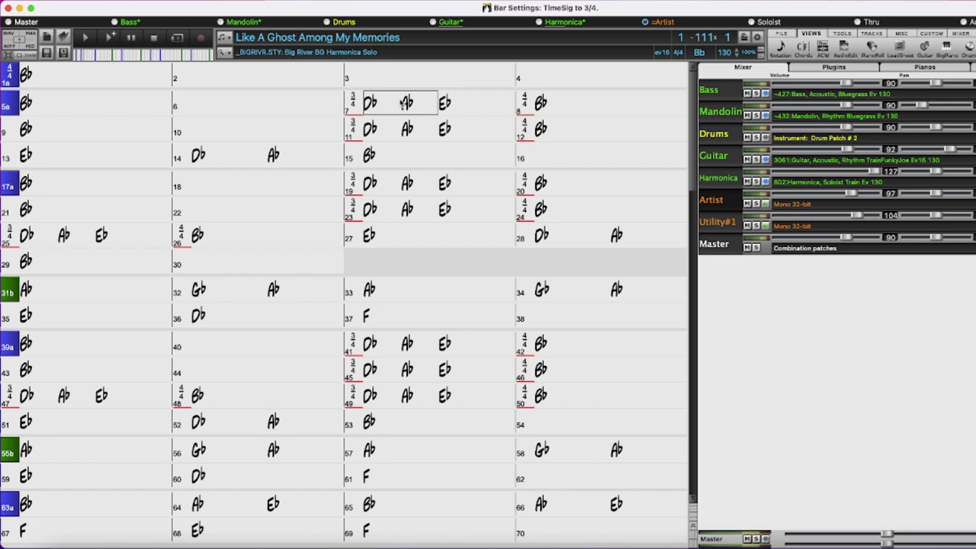
pyautogui.press('F5')
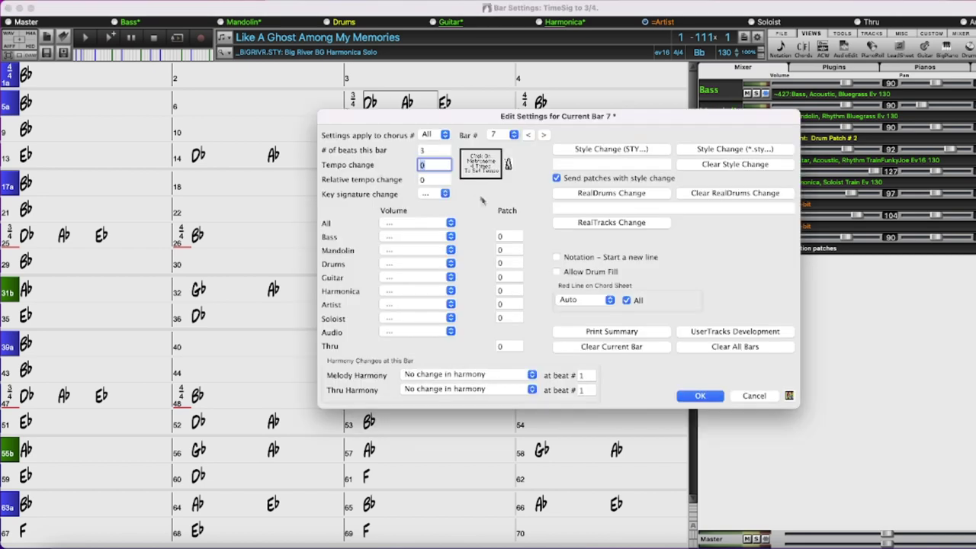
pyautogui.click(596, 304)
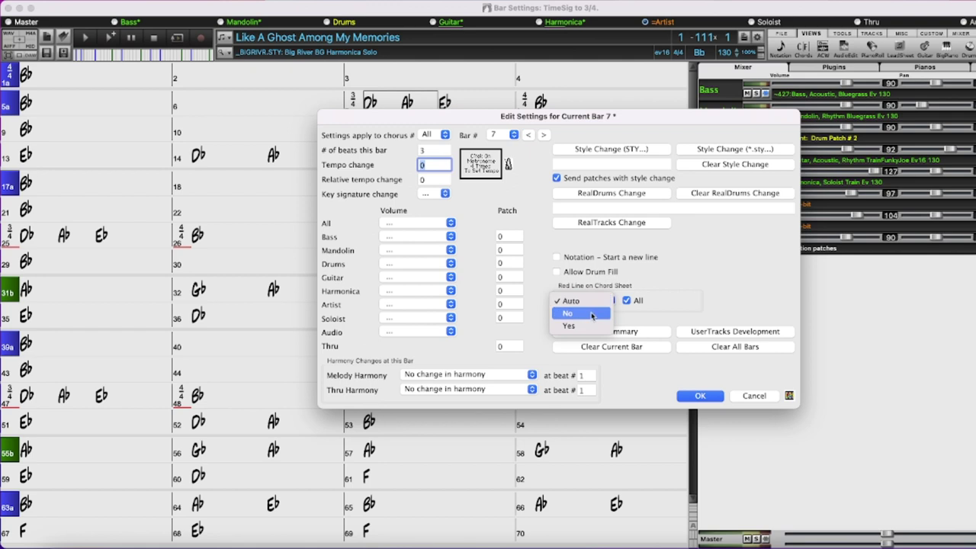
pyautogui.click(592, 314)
pyautogui.click(703, 398)
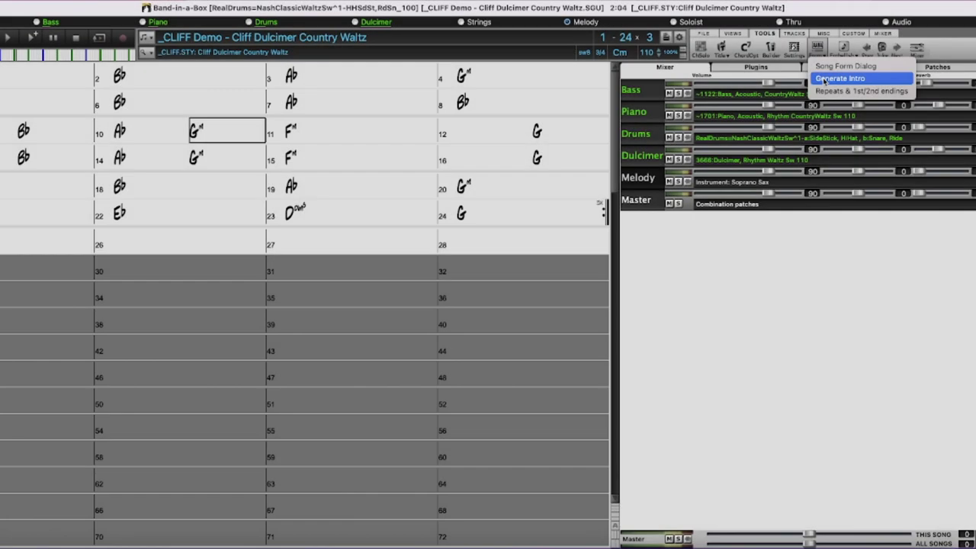
# Generate intro chords for the Cliff Dulcimer Country Waltz demo using 4 bars of chords from bar 21
pyautogui.click(825, 78)
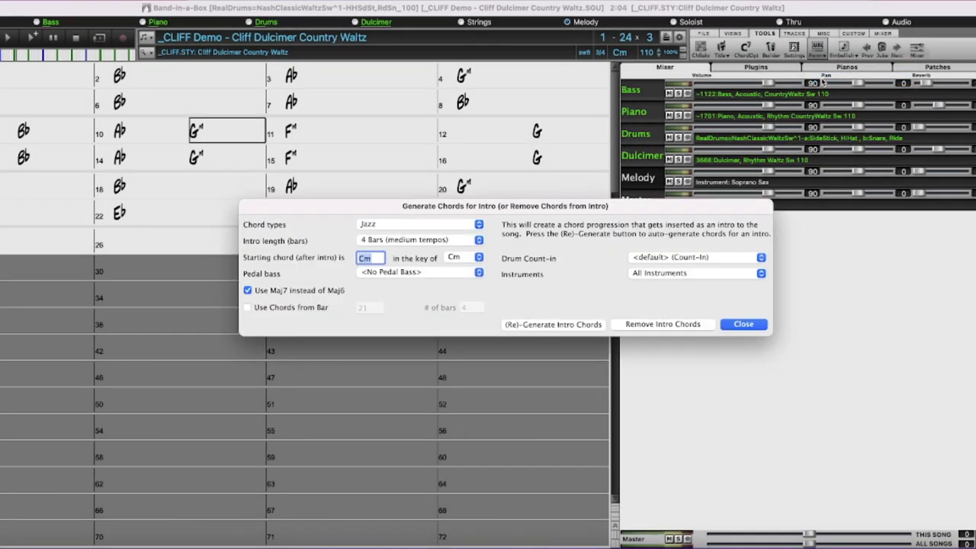
pyautogui.click(248, 308)
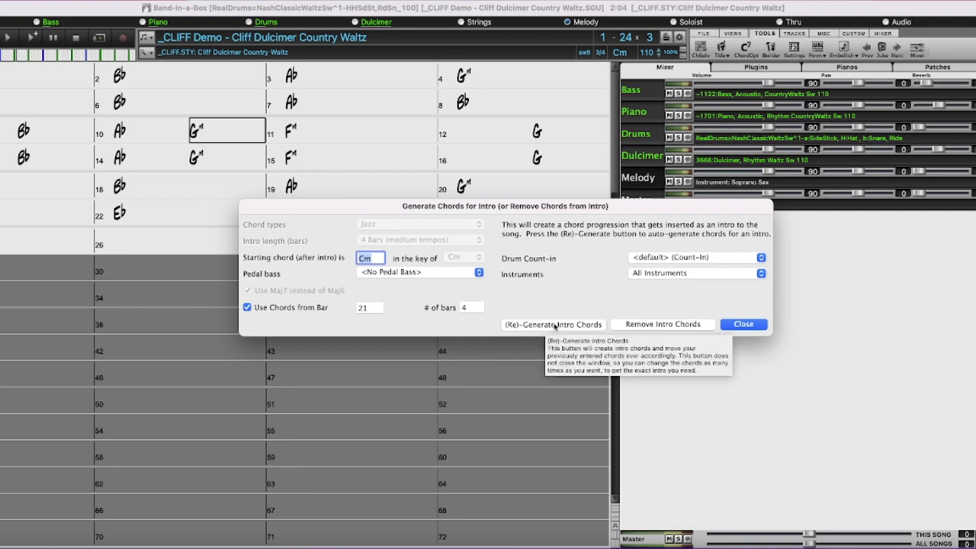
pyautogui.click(554, 326)
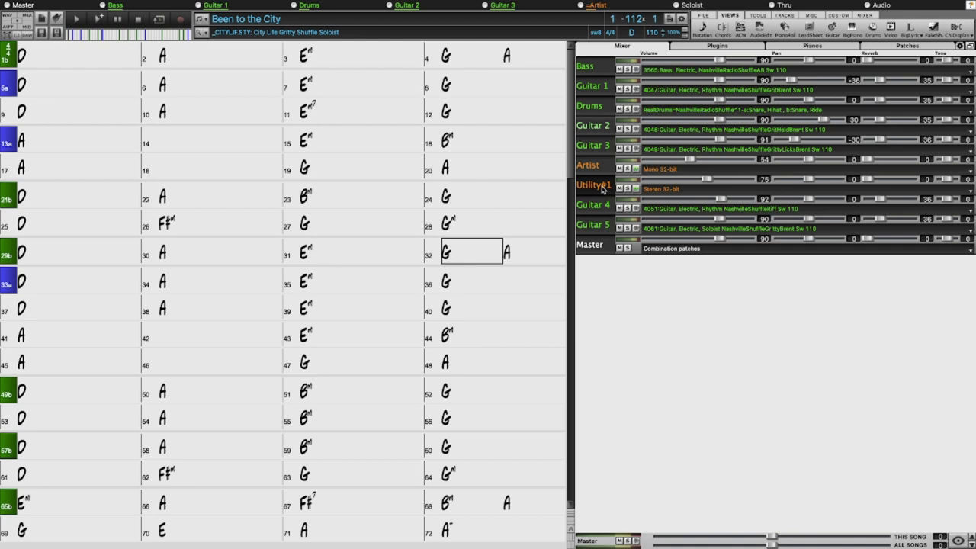
# Move the MIDI and audio data of the Utility#1 track to the Utility#4 track in Been to the City
pyautogui.click(602, 189)
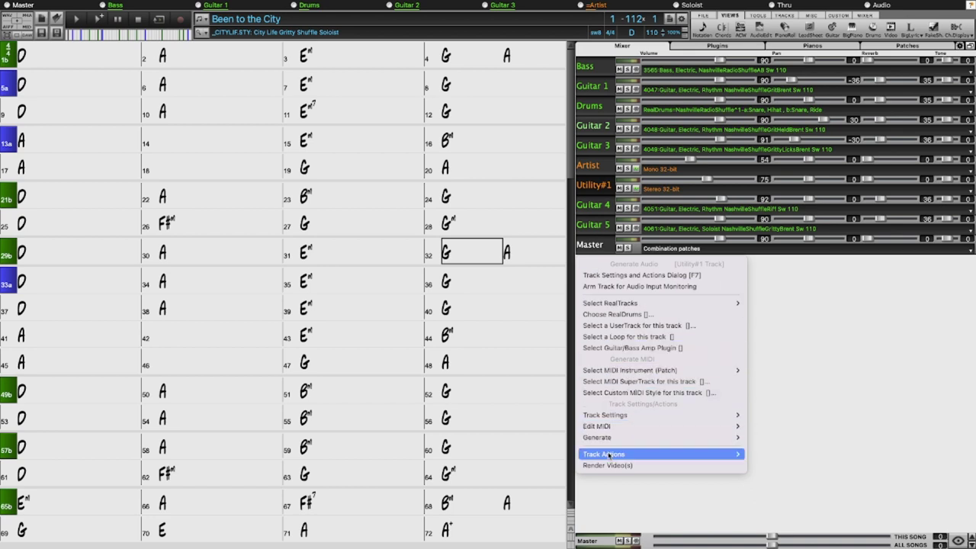
pyautogui.moveTo(609, 458)
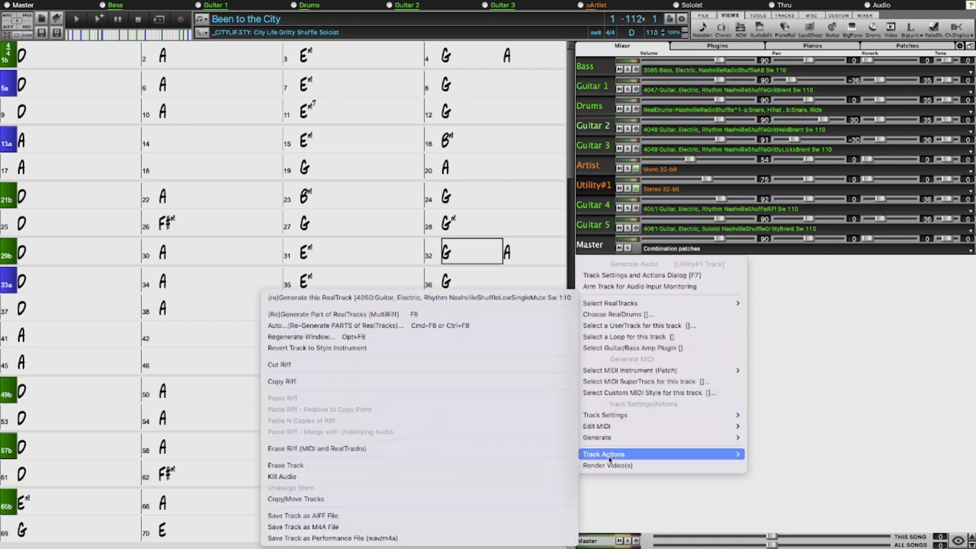
pyautogui.click(364, 500)
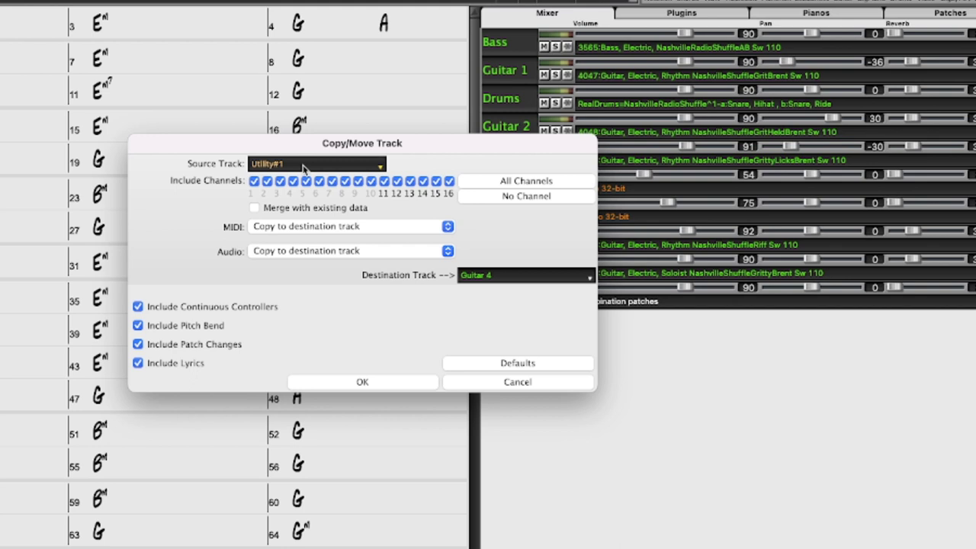
pyautogui.click(470, 279)
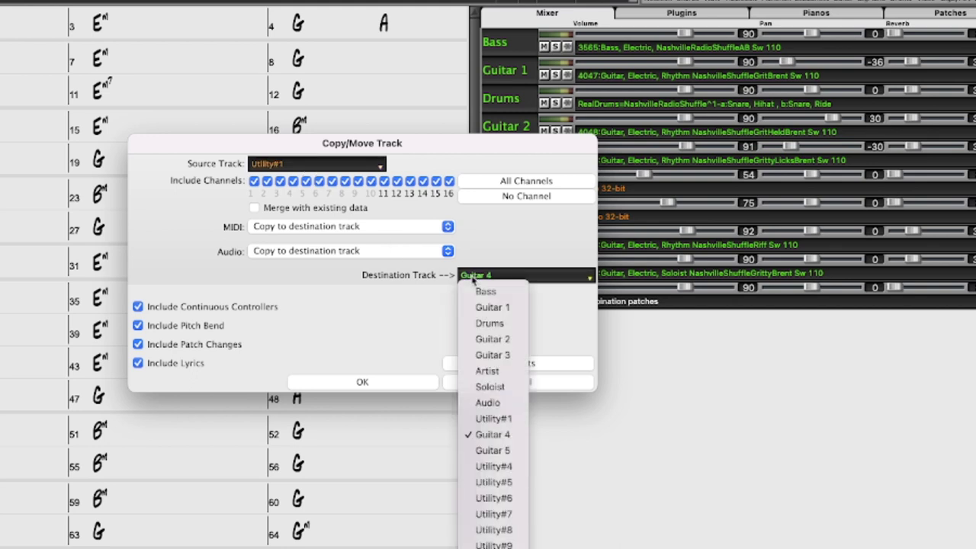
pyautogui.click(518, 472)
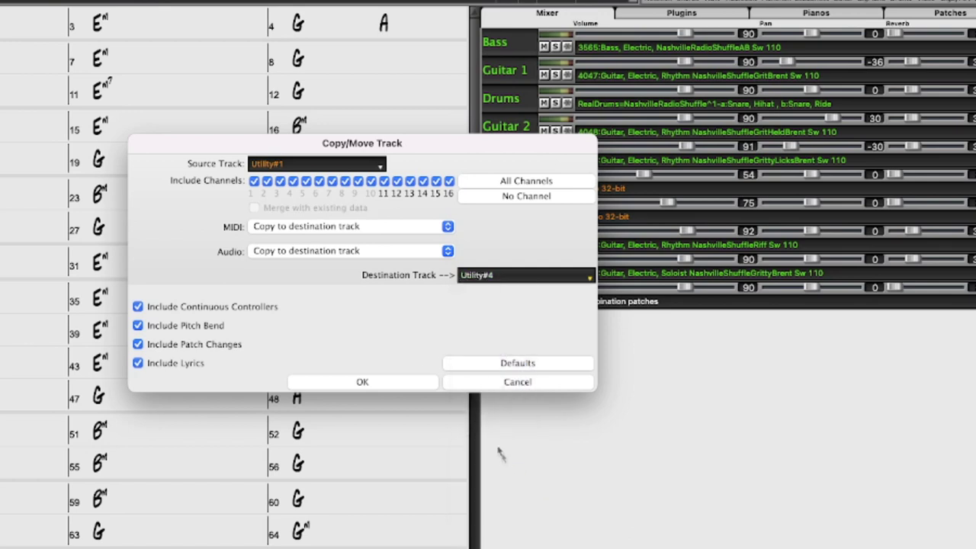
pyautogui.click(326, 228)
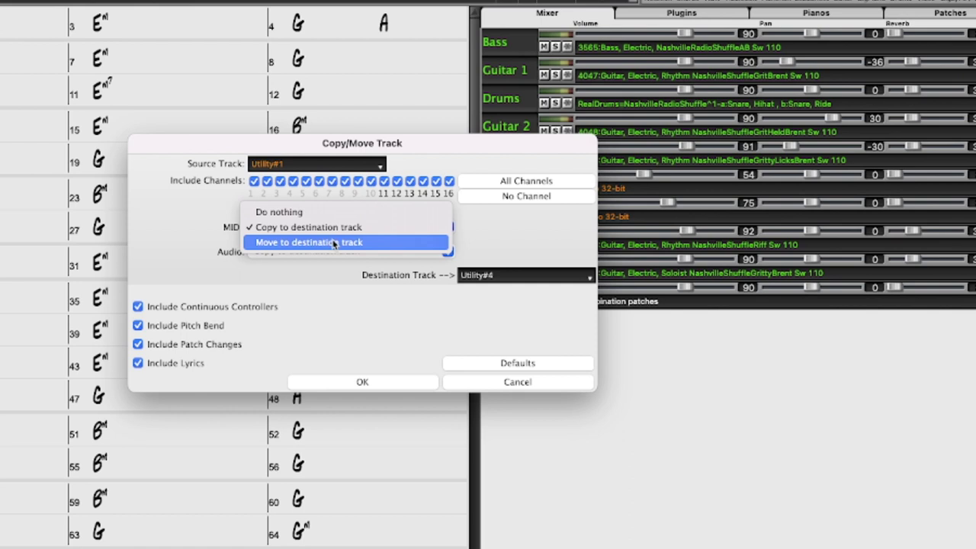
pyautogui.click(335, 243)
pyautogui.click(328, 249)
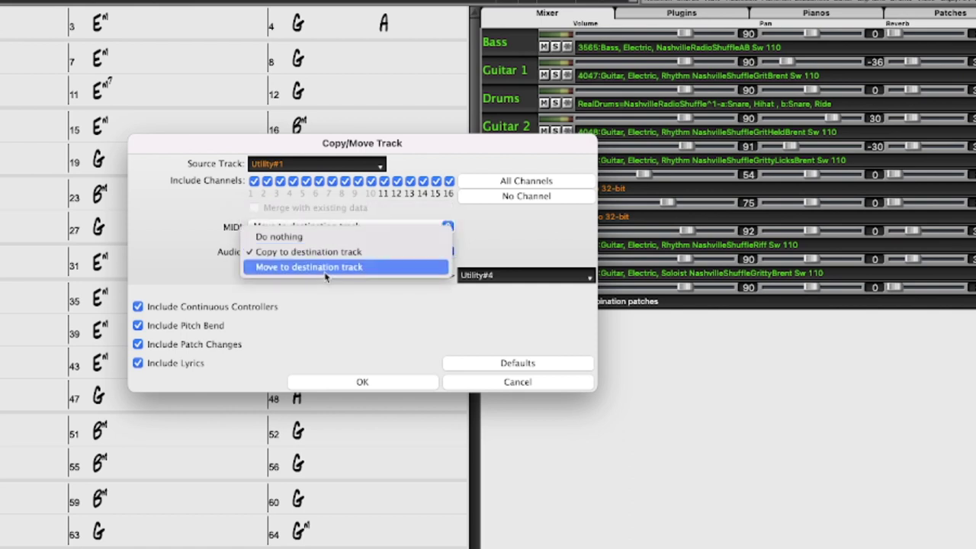
pyautogui.click(325, 267)
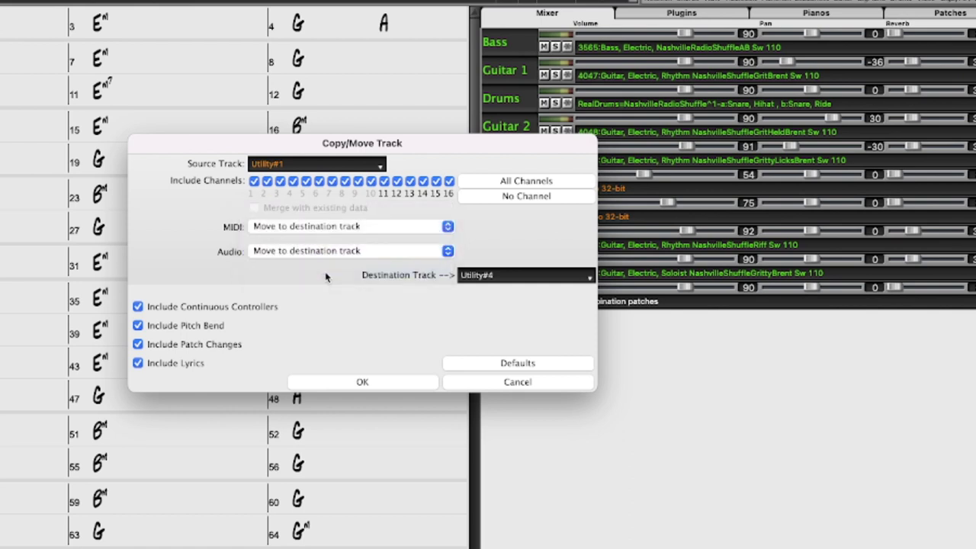
pyautogui.click(348, 385)
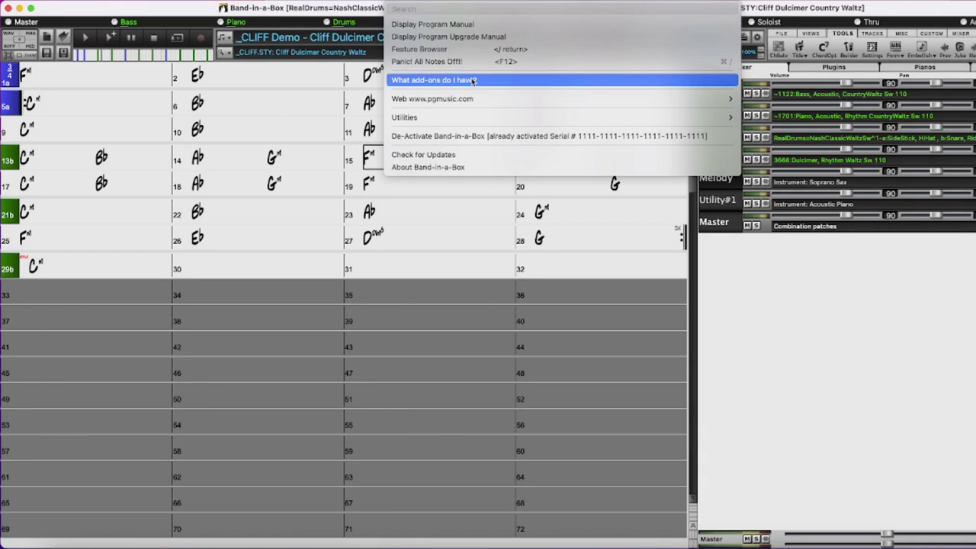
# Look up which add-ons are installed for the program
pyautogui.click(473, 80)
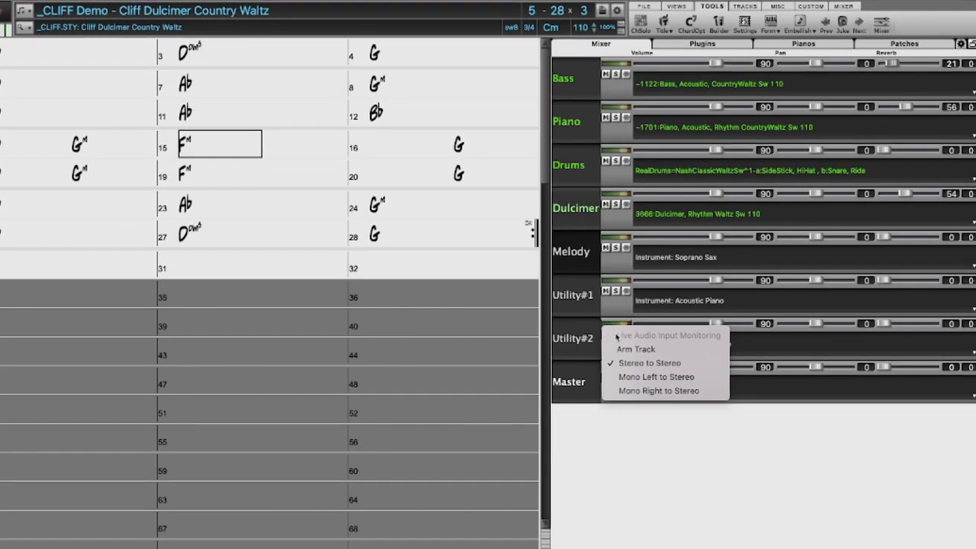
# Arm the Utility#2 track of the Cliff Dulcimer Country Waltz demo for live audio input monitoring
pyautogui.click(669, 350)
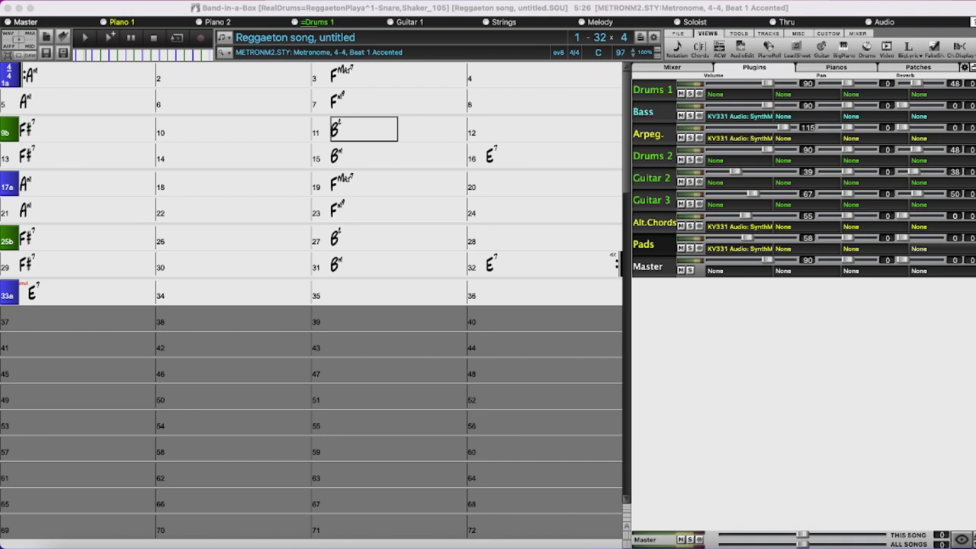
# Show the Utility#8 track in the mixer of the Reggaeton song and arm it for live audio input monitoring
pyautogui.click(963, 540)
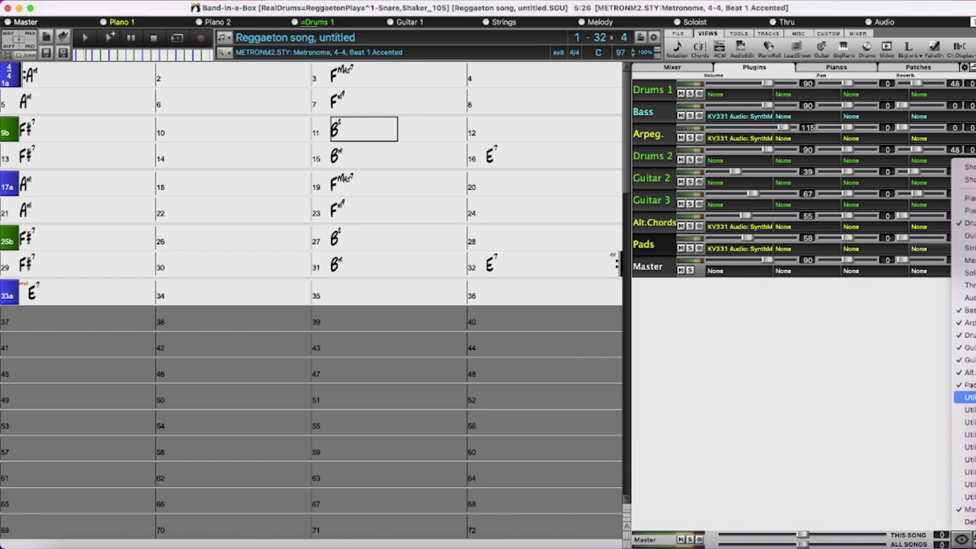
pyautogui.click(966, 397)
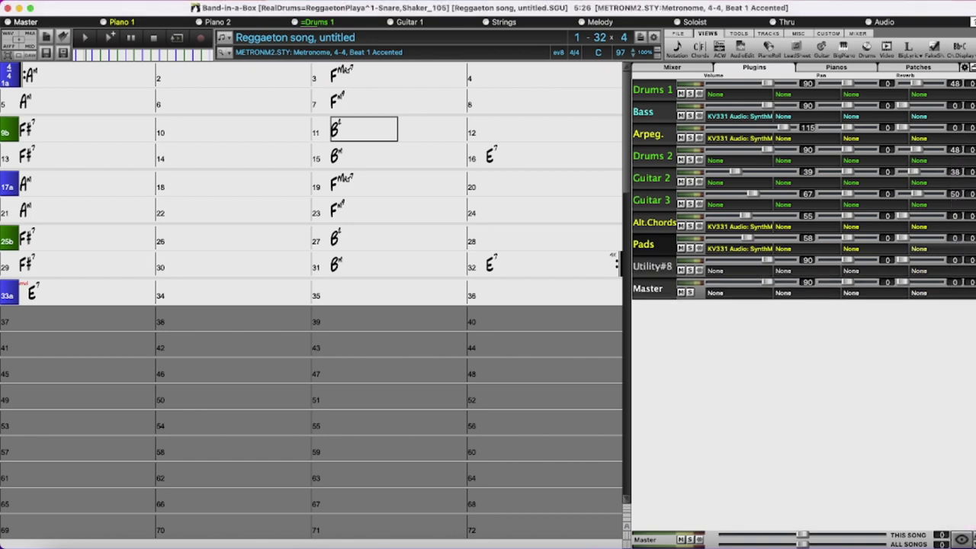
pyautogui.click(696, 265)
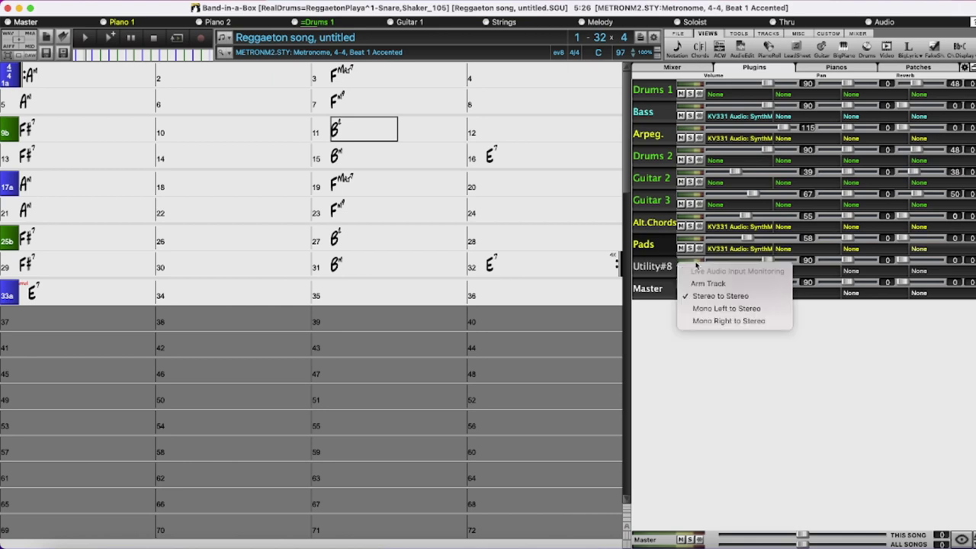
pyautogui.click(707, 283)
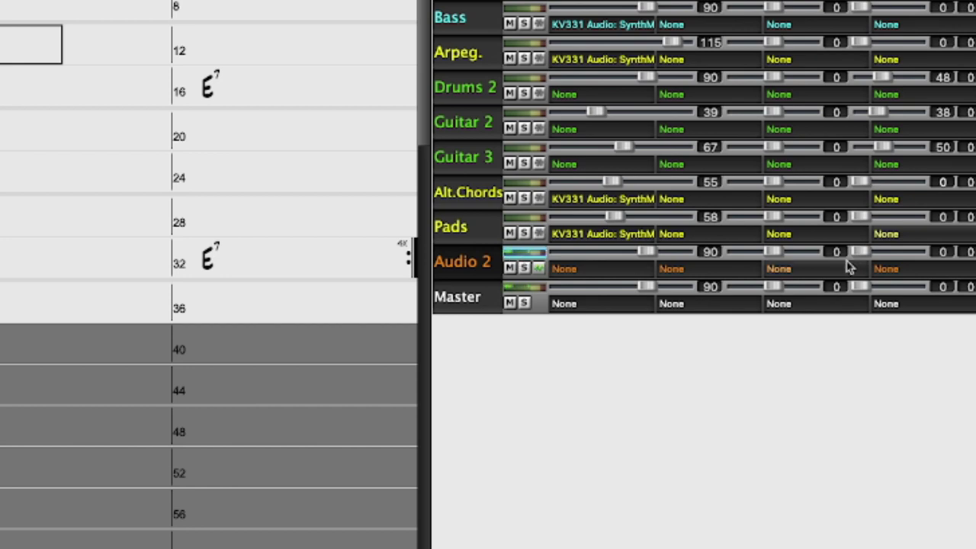
# Set the armed Audio 2 track's reverb to about 42 and load the Apple AUDelay plugin in its second plugin slot
pyautogui.moveTo(862, 258); pyautogui.dragTo(882, 263)
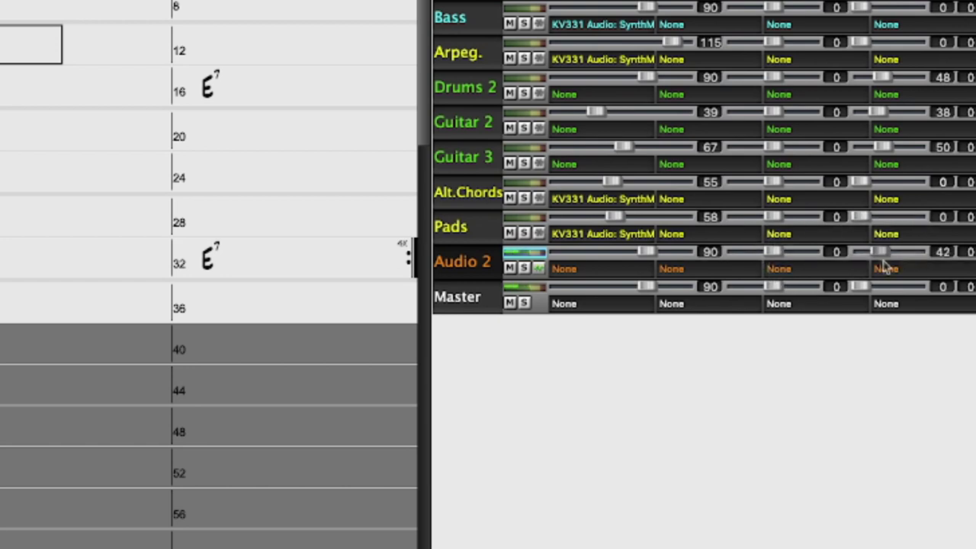
pyautogui.click(685, 273)
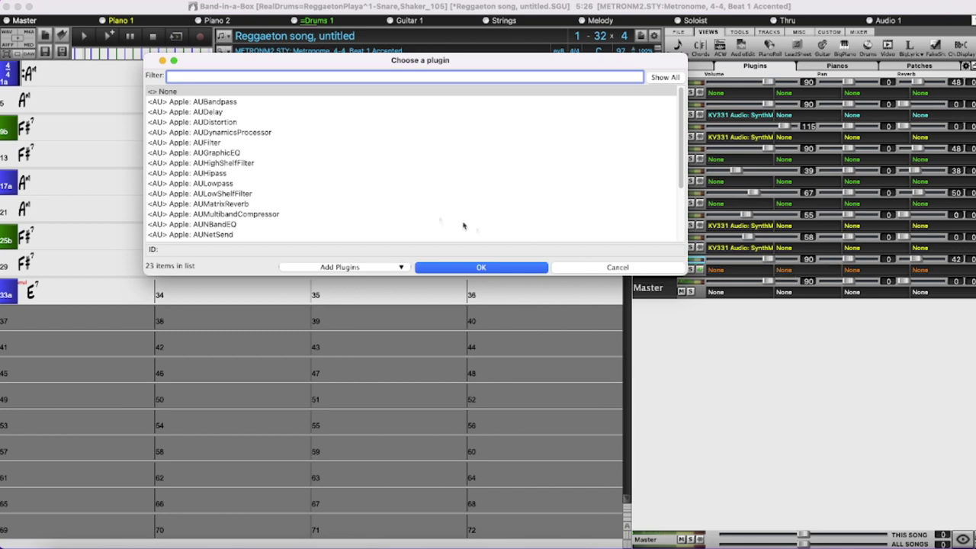
pyautogui.click(216, 114)
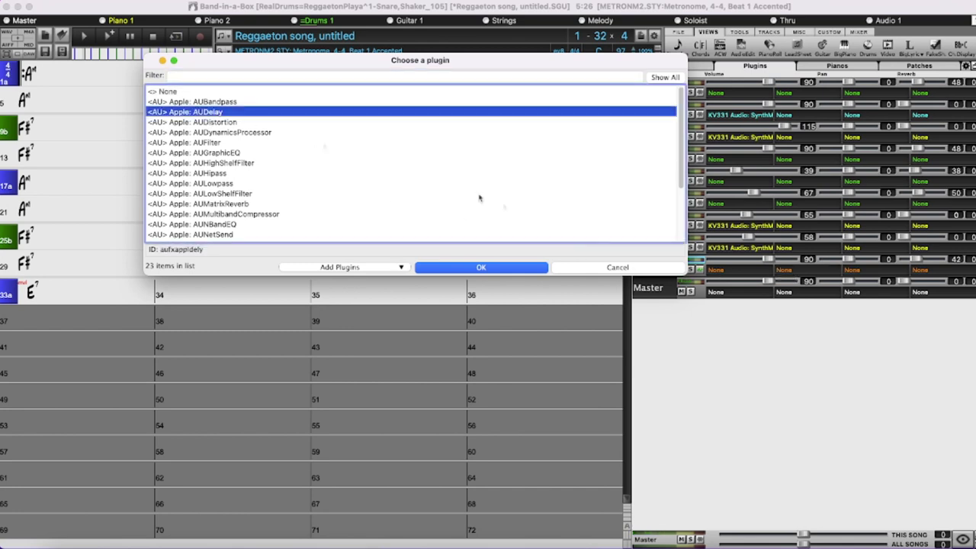
pyautogui.click(492, 268)
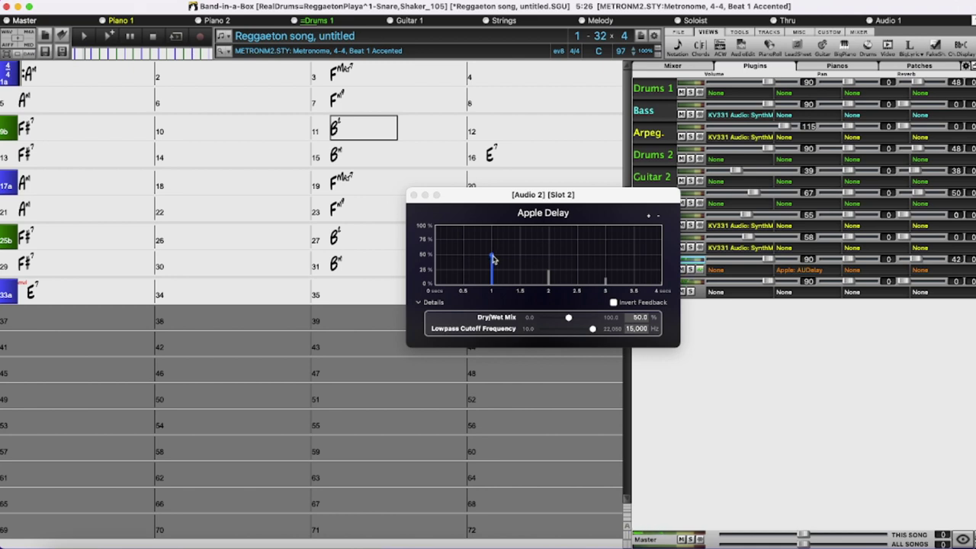
# Adjust the Apple Delay to about 0.29 s delay time, 46.7% feedback and 25.6% dry/wet mix, disarming the track for the mix change and rearming it
pyautogui.moveTo(492, 259); pyautogui.dragTo(451, 259)
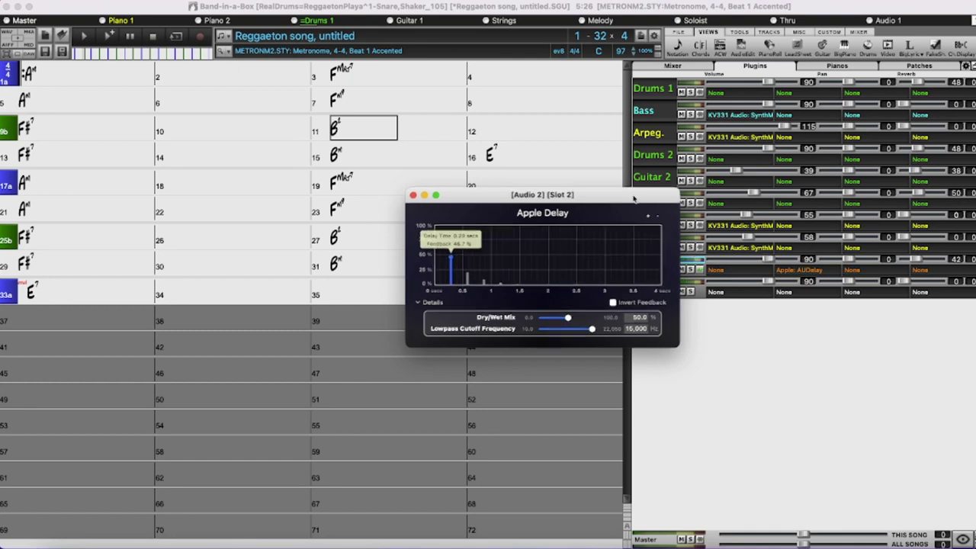
pyautogui.moveTo(636, 199); pyautogui.dragTo(522, 200)
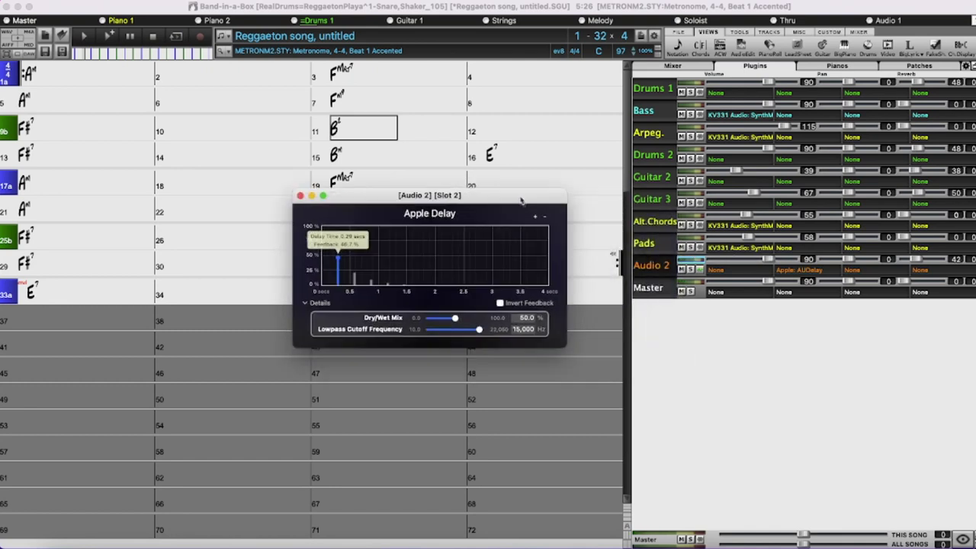
pyautogui.click(685, 267)
pyautogui.click(706, 283)
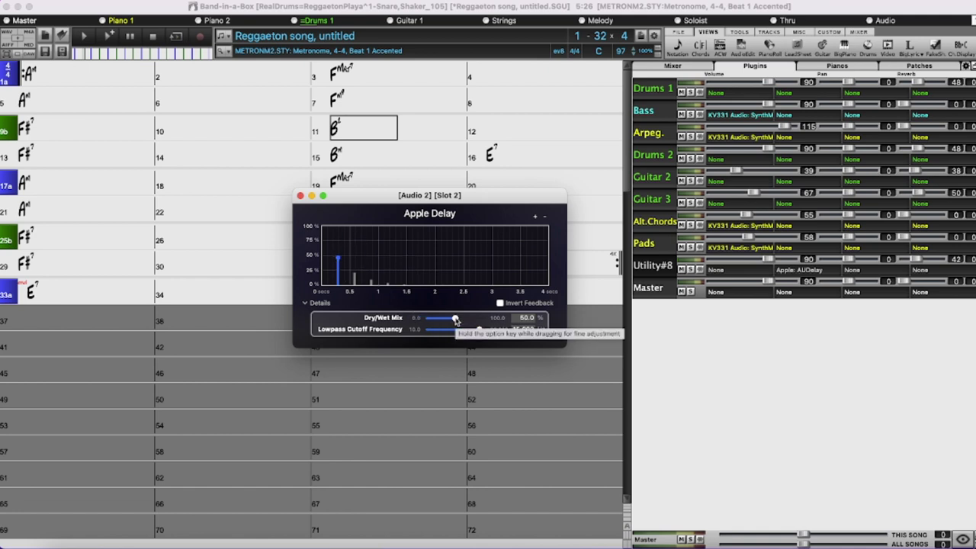
pyautogui.moveTo(455, 322); pyautogui.dragTo(442, 320)
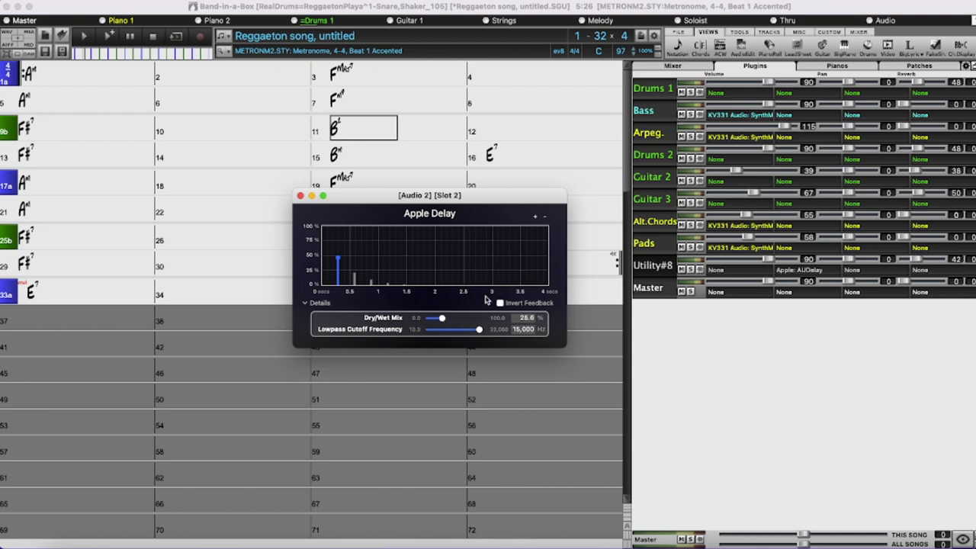
pyautogui.click(695, 262)
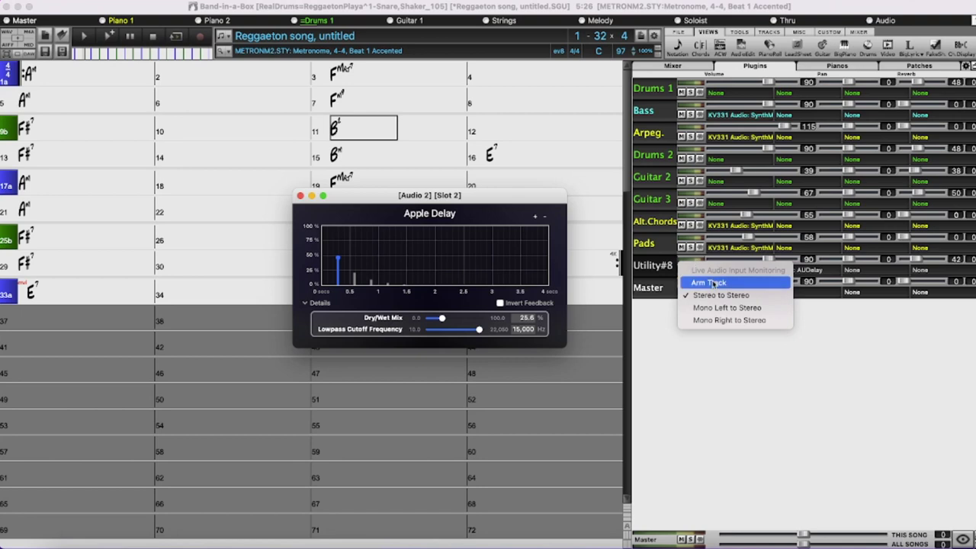
pyautogui.click(709, 283)
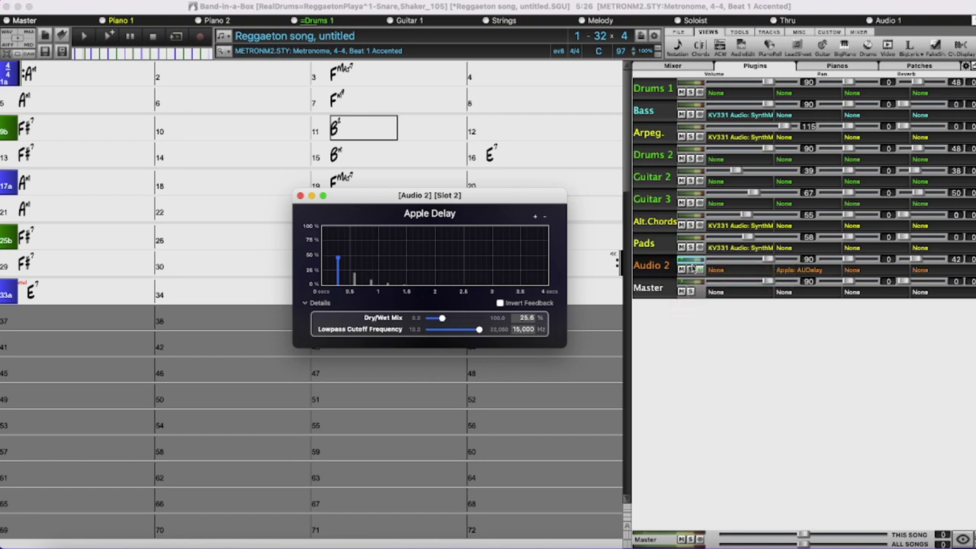
# Switch the Audio 2 track's live input monitoring to Mono Left to Stereo and on to Mono Right to Stereo
pyautogui.click(693, 263)
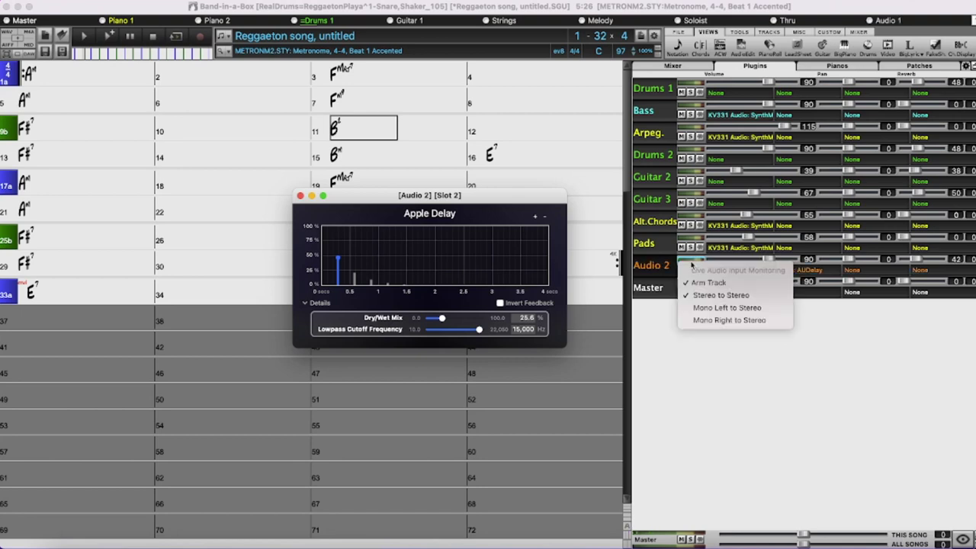
pyautogui.click(726, 309)
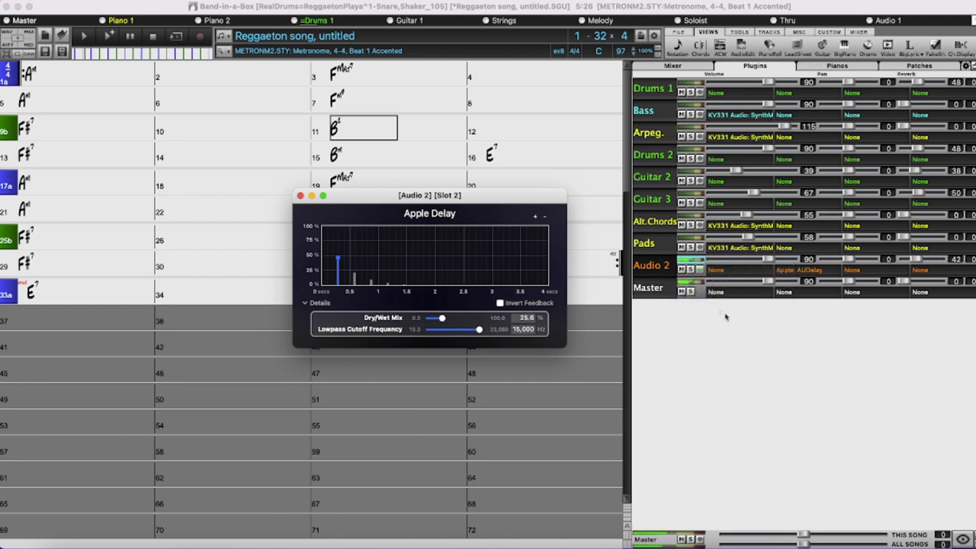
pyautogui.click(694, 265)
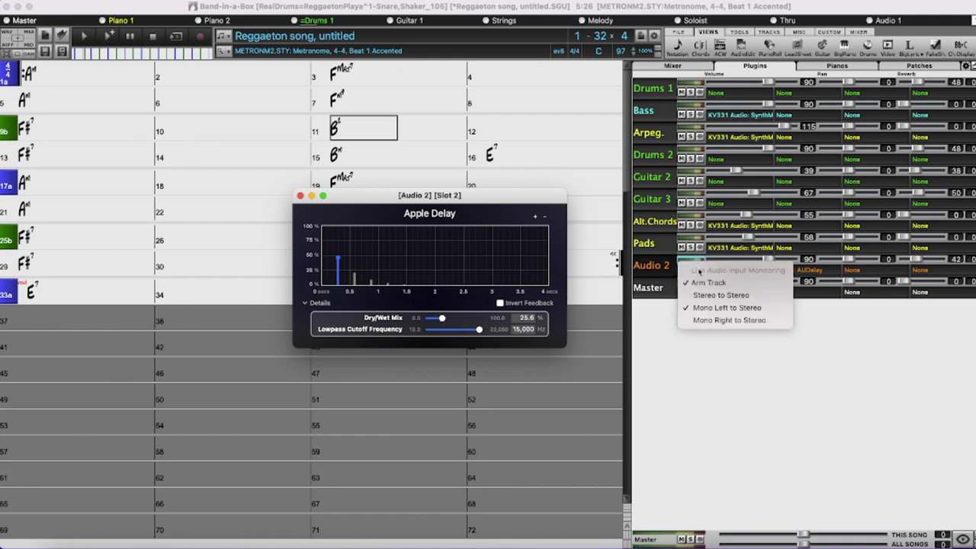
pyautogui.click(724, 321)
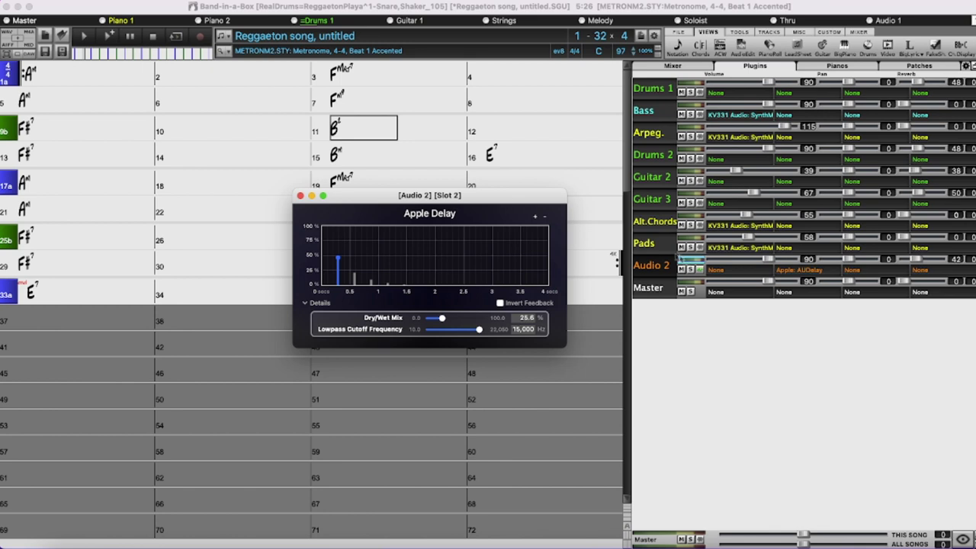
pyautogui.moveTo(387, 200); pyautogui.dragTo(753, 335)
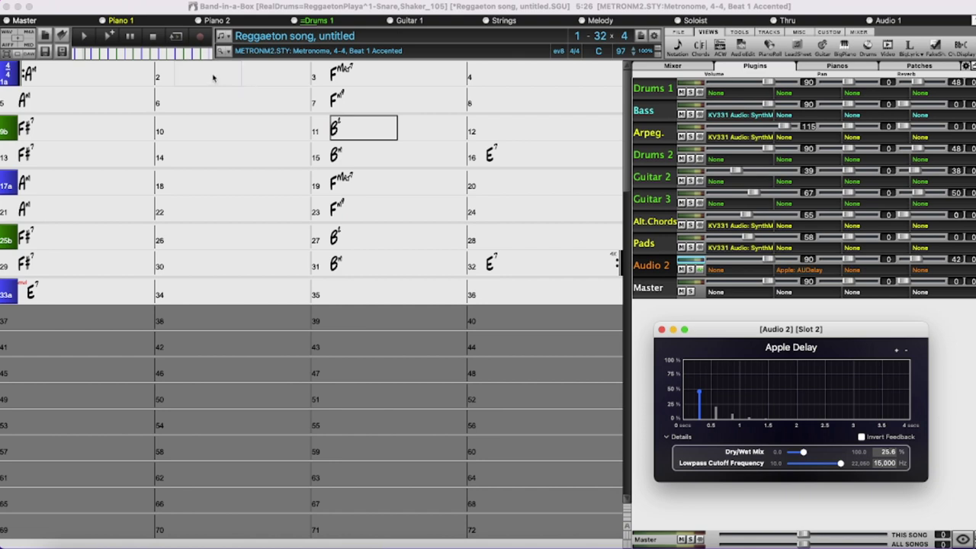
pyautogui.moveTo(213, 77); pyautogui.dragTo(438, 74)
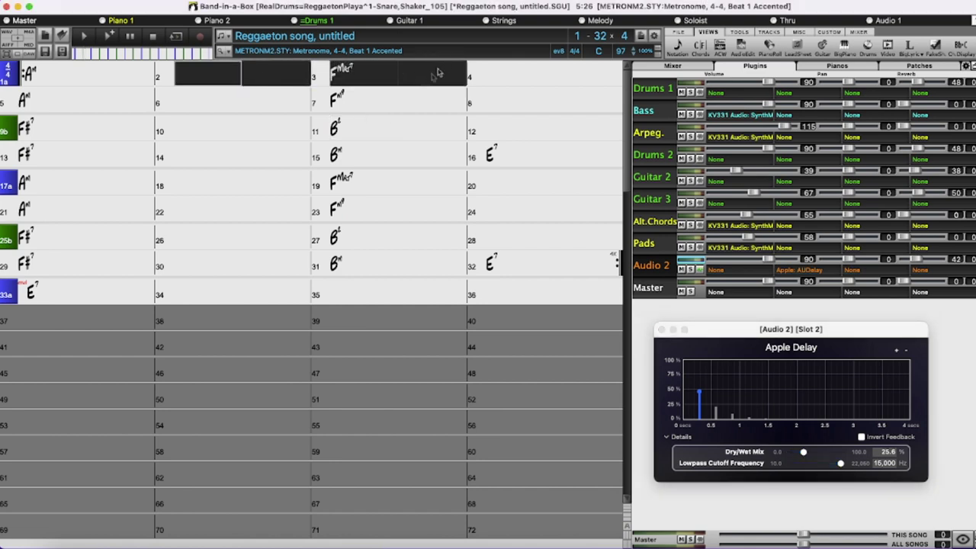
pyautogui.moveTo(220, 99); pyautogui.dragTo(419, 100)
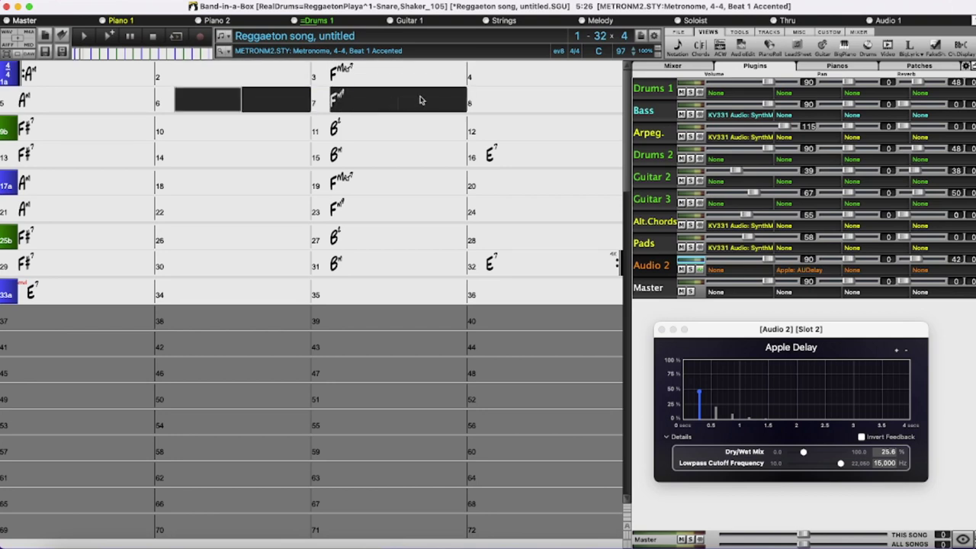
pyautogui.click(420, 100)
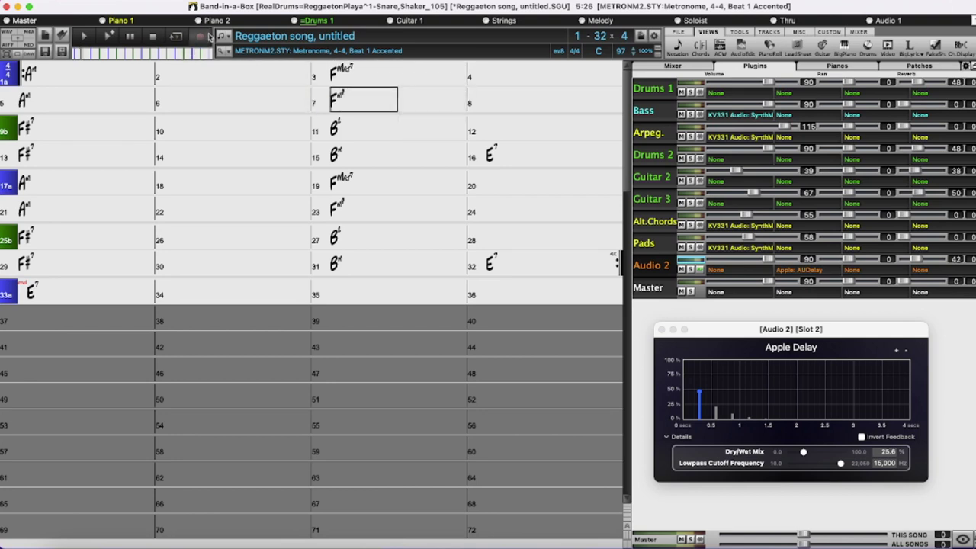
# Start recording audio to the Audio 1 track from the start of the song
pyautogui.click(201, 36)
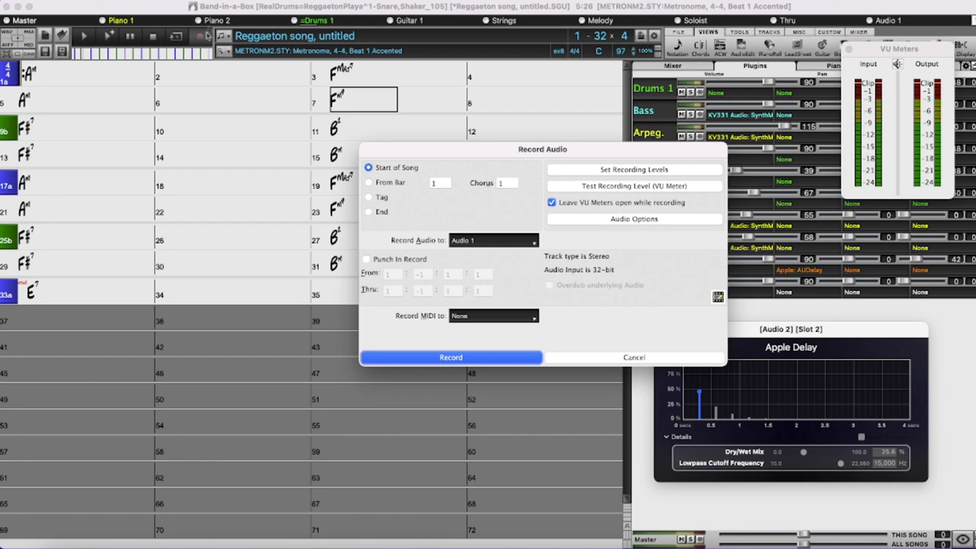
pyautogui.click(482, 357)
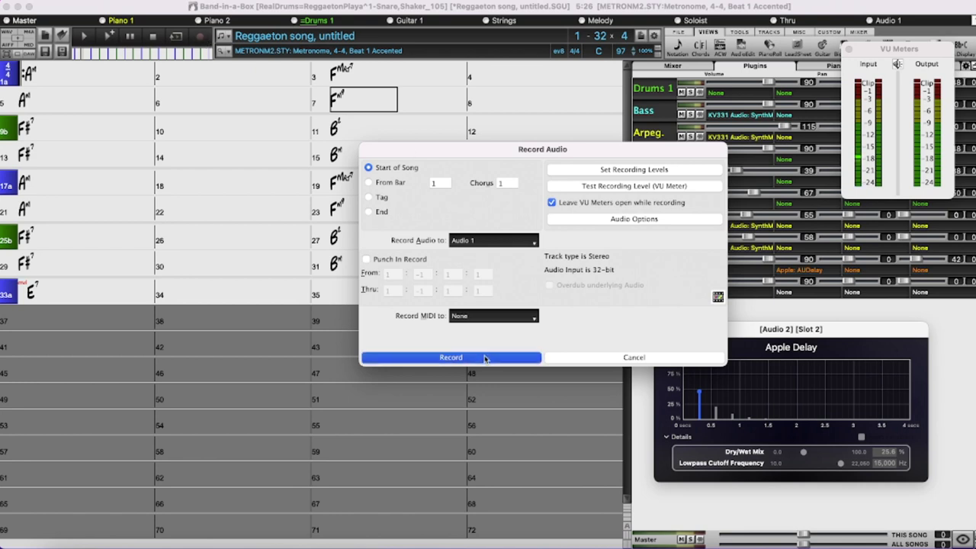